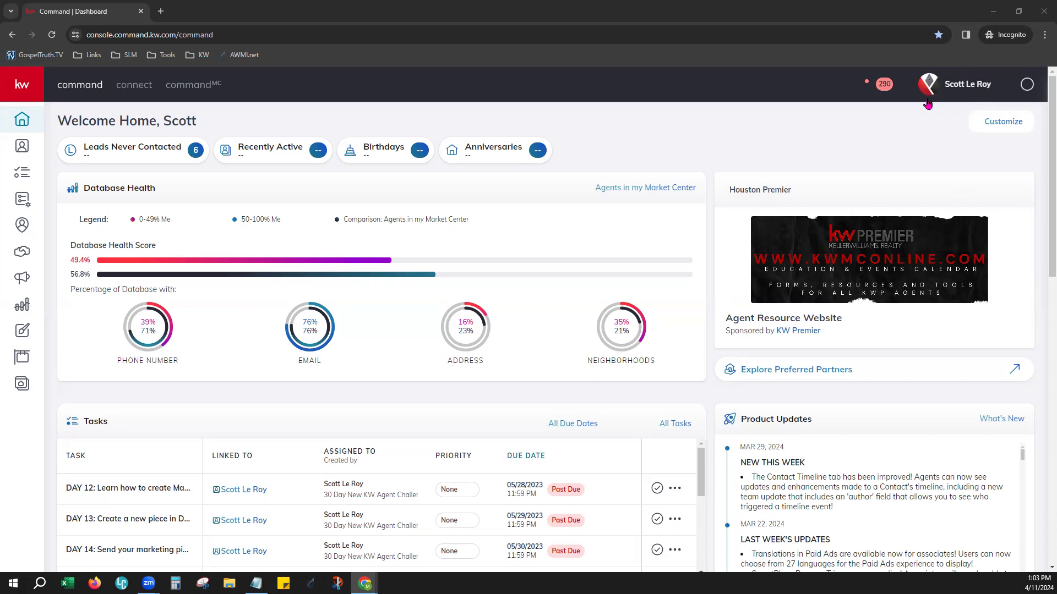
Open the account settings page and enlarge the browser zoom to 125%
{"action": "left_click", "coordinate": [963, 87]}
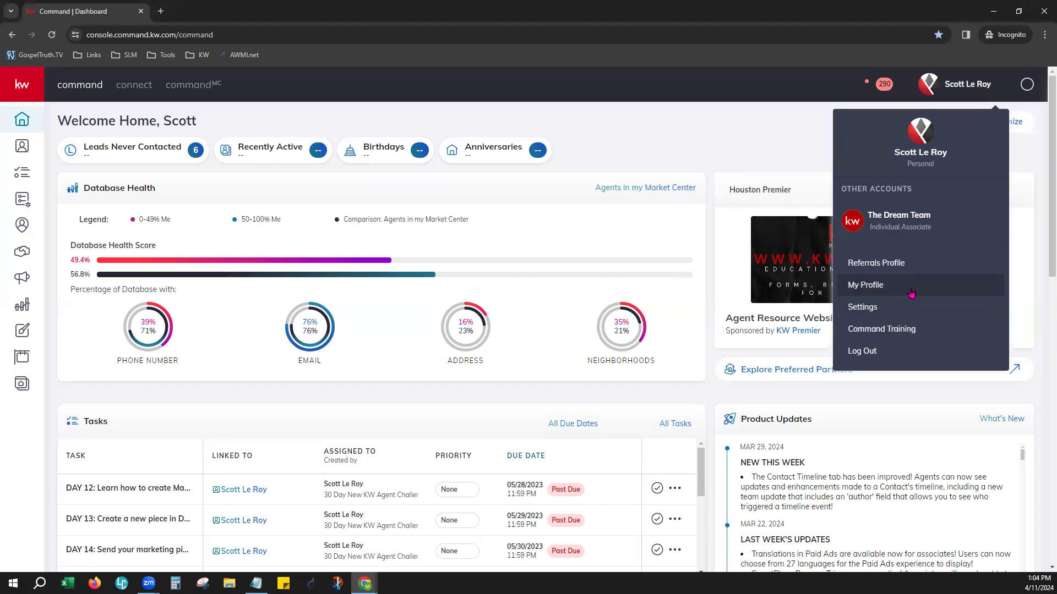
{"action": "left_click", "coordinate": [869, 318]}
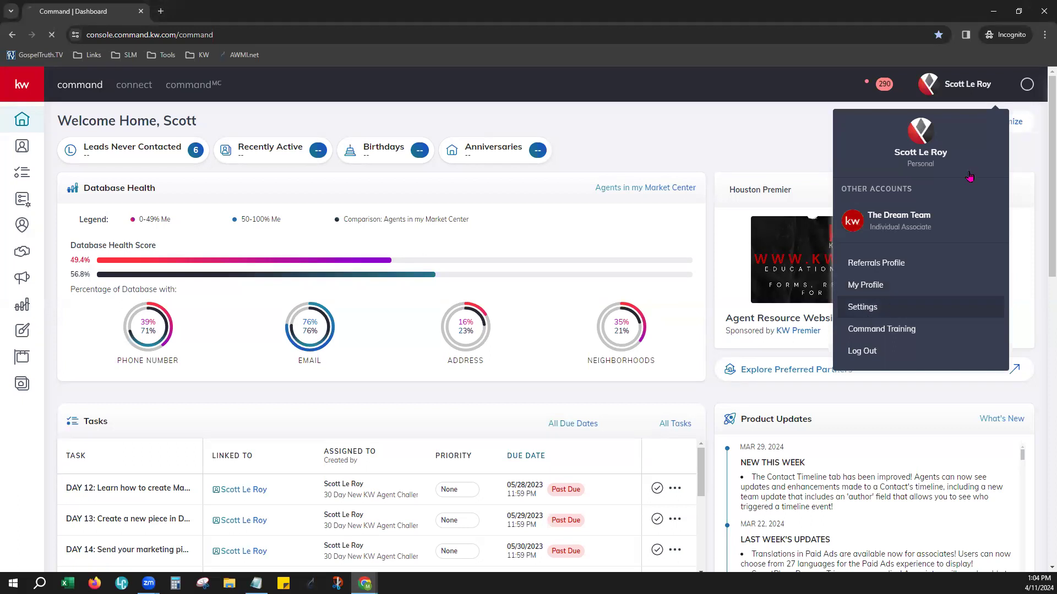
{"action": "left_click", "coordinate": [1044, 34]}
{"action": "left_click", "coordinate": [1015, 232]}
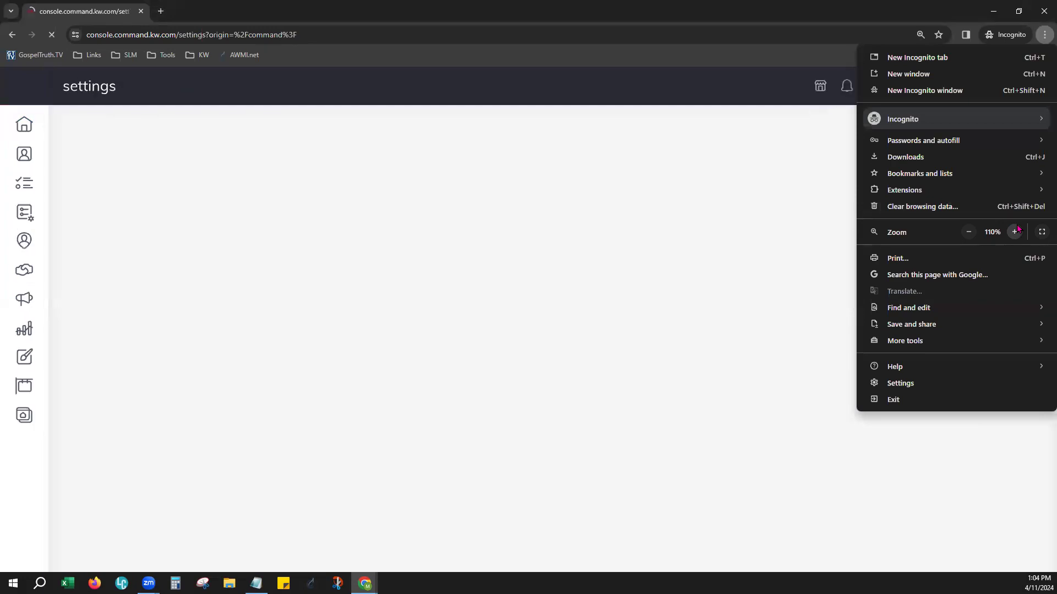
{"action": "left_click", "coordinate": [705, 78]}
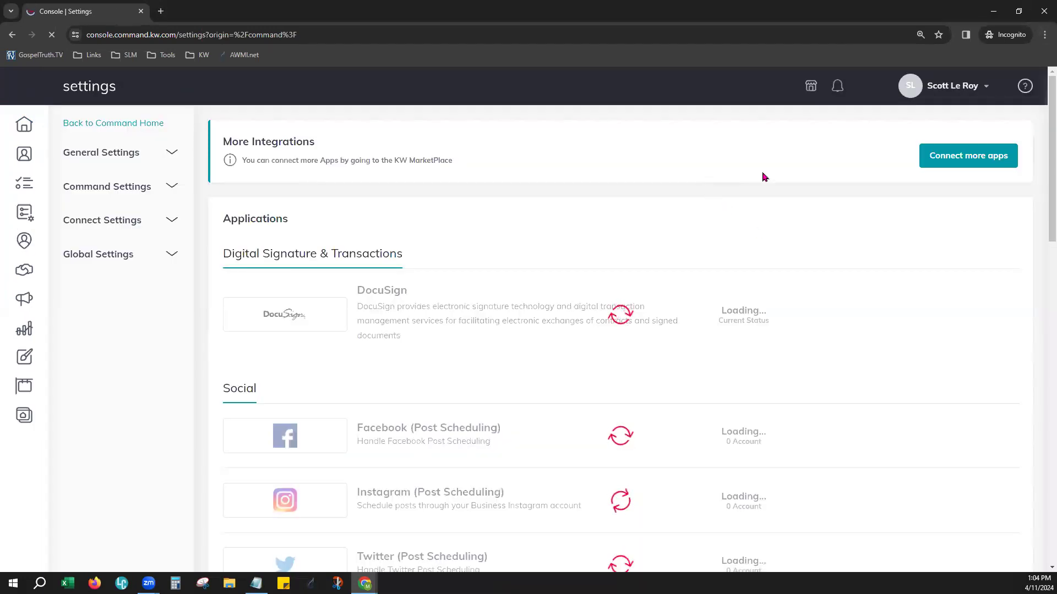
{"action": "left_click", "coordinate": [1044, 35]}
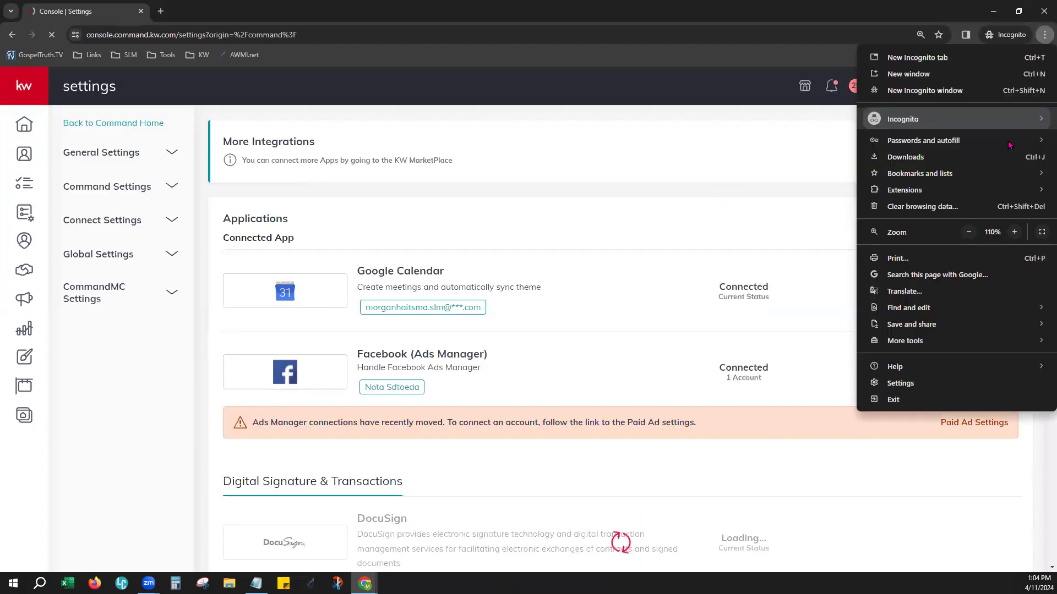
{"action": "left_click", "coordinate": [1014, 231]}
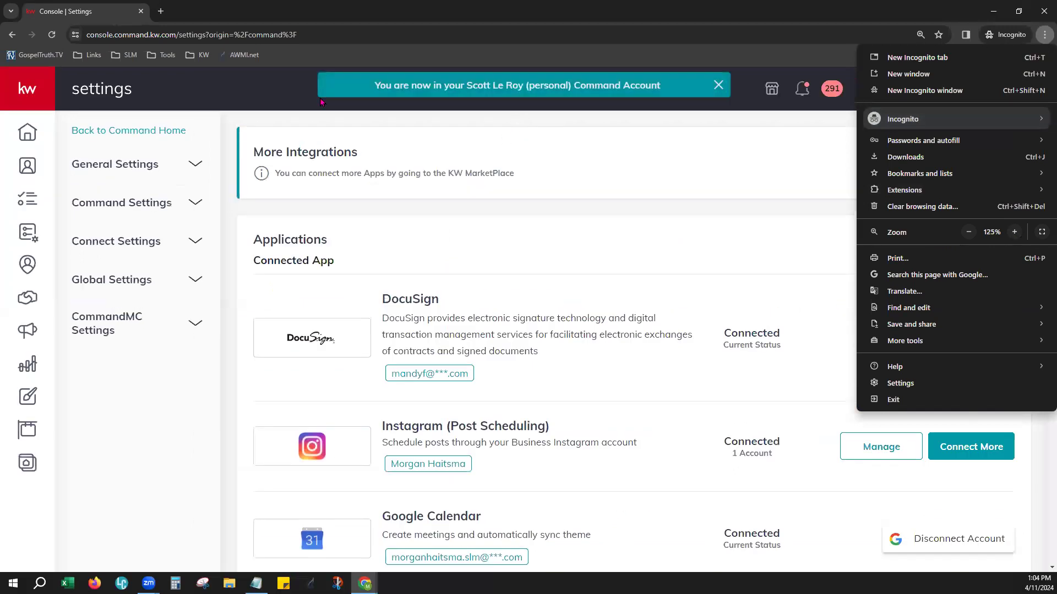
{"action": "left_click", "coordinate": [268, 97]}
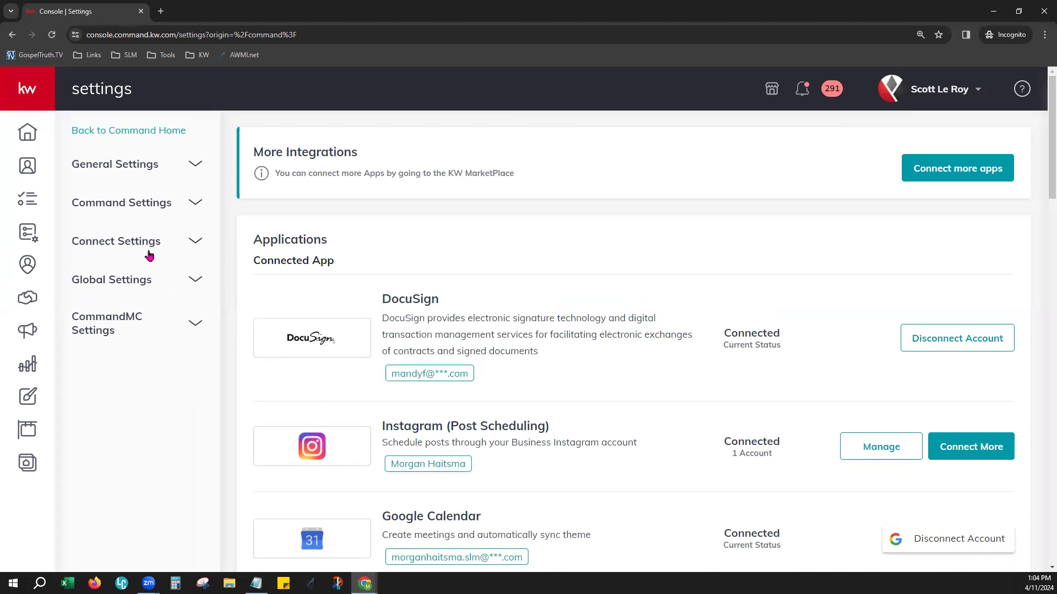
Open the Marketing Profile under Connect Settings and review the option to brand the agent site with the profile information
{"action": "left_click", "coordinate": [128, 244]}
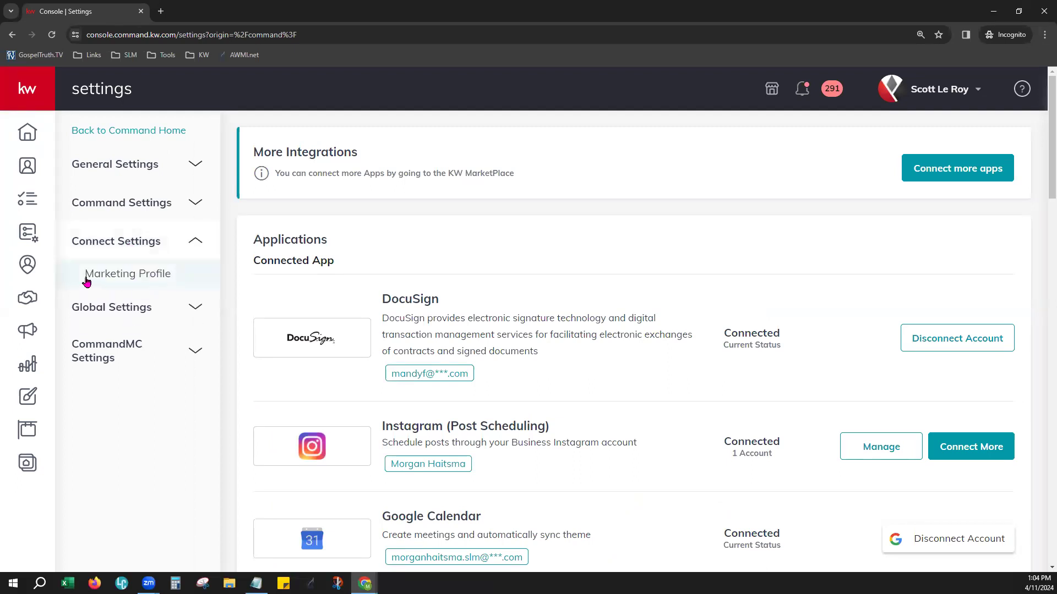
{"action": "left_click", "coordinate": [138, 279]}
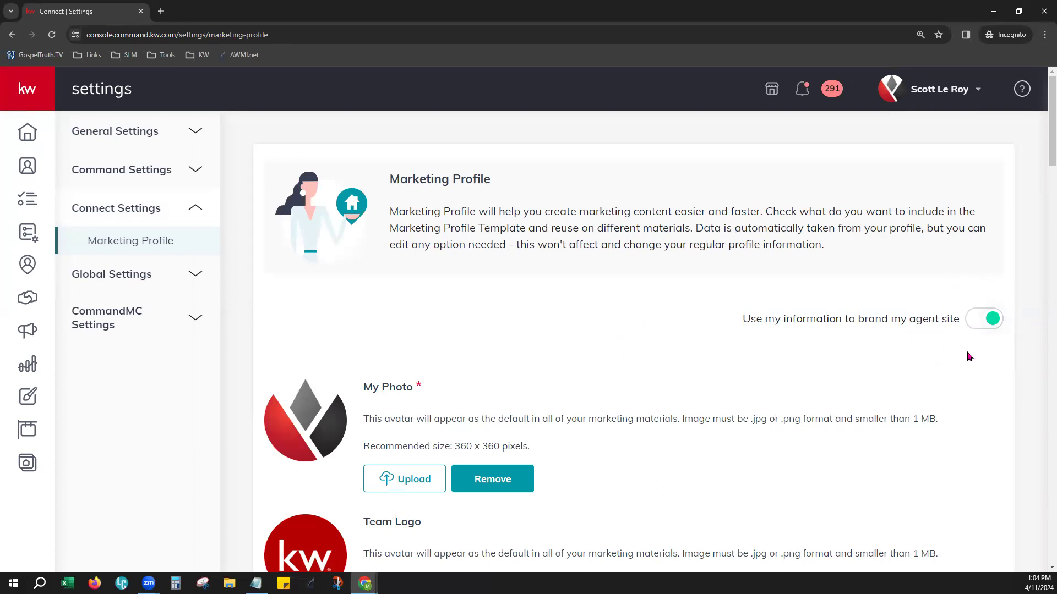
{"action": "left_click_drag", "start_coordinate": [776, 318], "coordinate": [960, 318]}
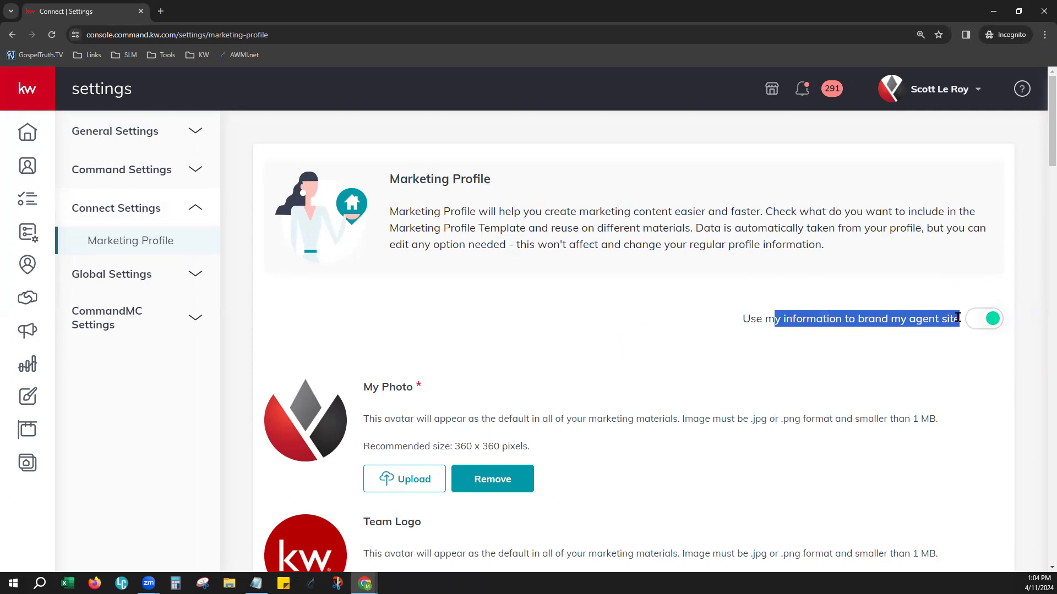
{"action": "left_click", "coordinate": [925, 365]}
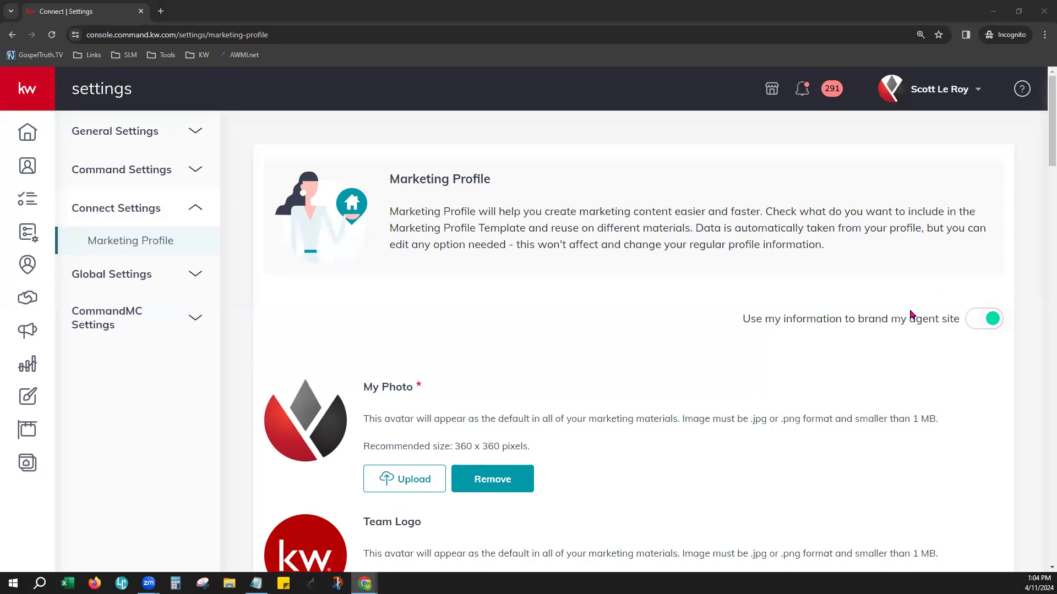
Review the My Photo and Team Logo image requirements and the My Details fields, including the agent license number
{"action": "scroll", "coordinate": [679, 369], "scroll_direction": "down", "scroll_amount": 4}
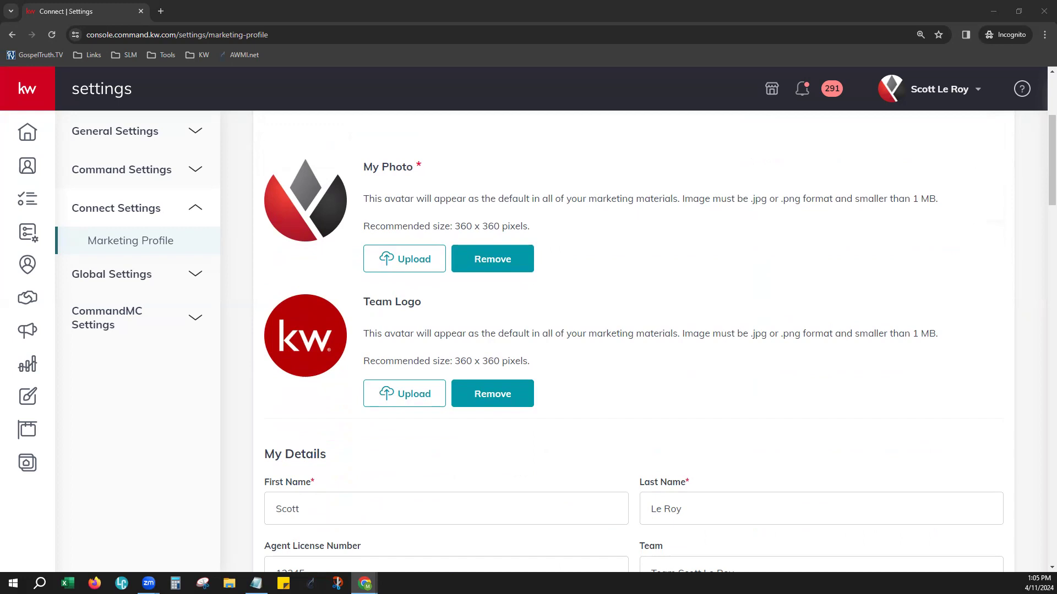
{"action": "left_click_drag", "start_coordinate": [455, 226], "coordinate": [535, 226]}
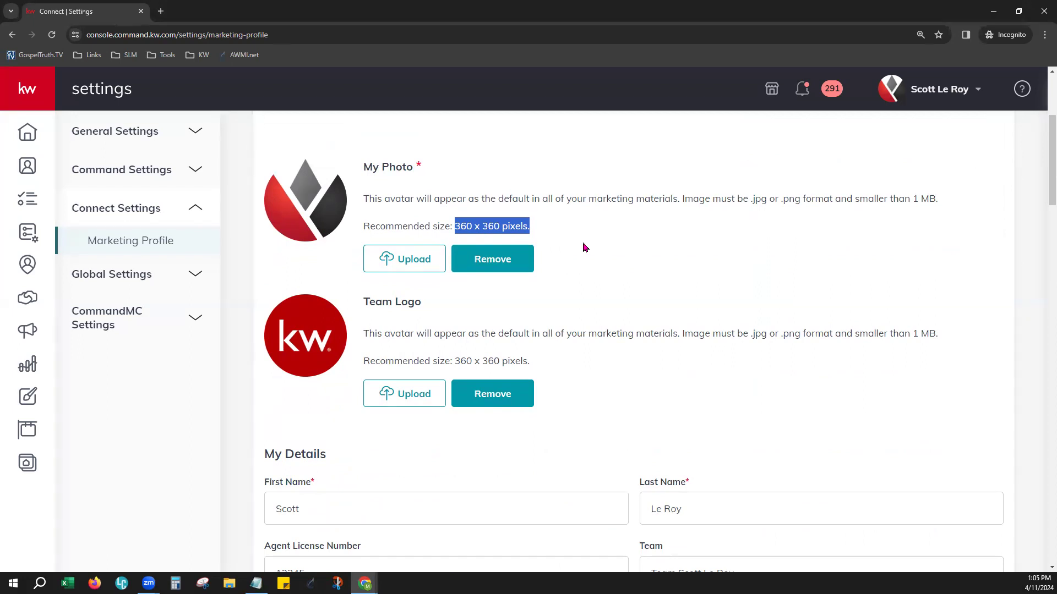
{"action": "scroll", "coordinate": [613, 358], "scroll_direction": "down", "scroll_amount": 1}
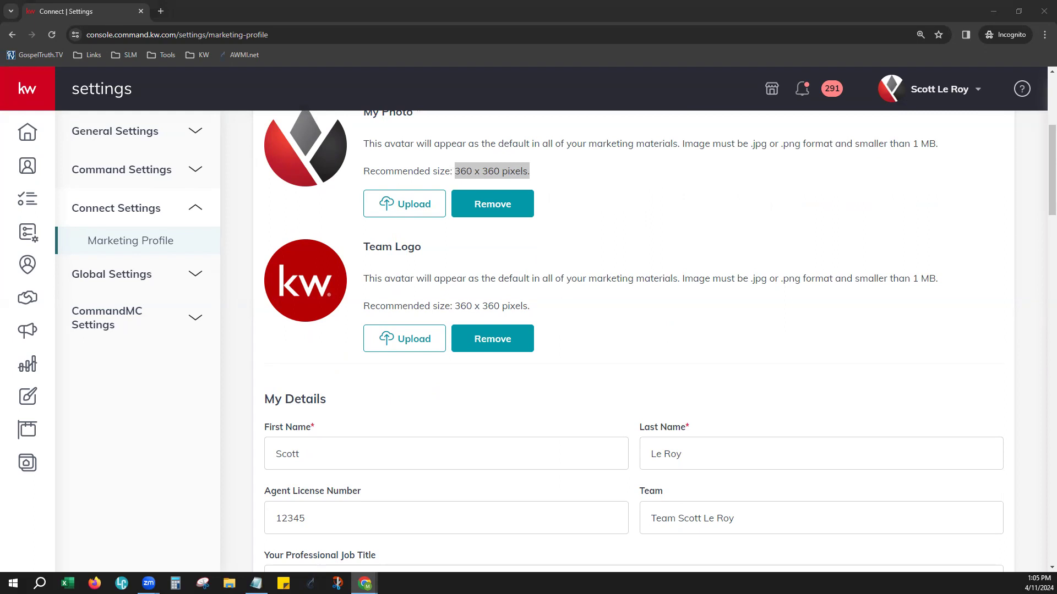
{"action": "scroll", "coordinate": [656, 340], "scroll_direction": "down", "scroll_amount": 3}
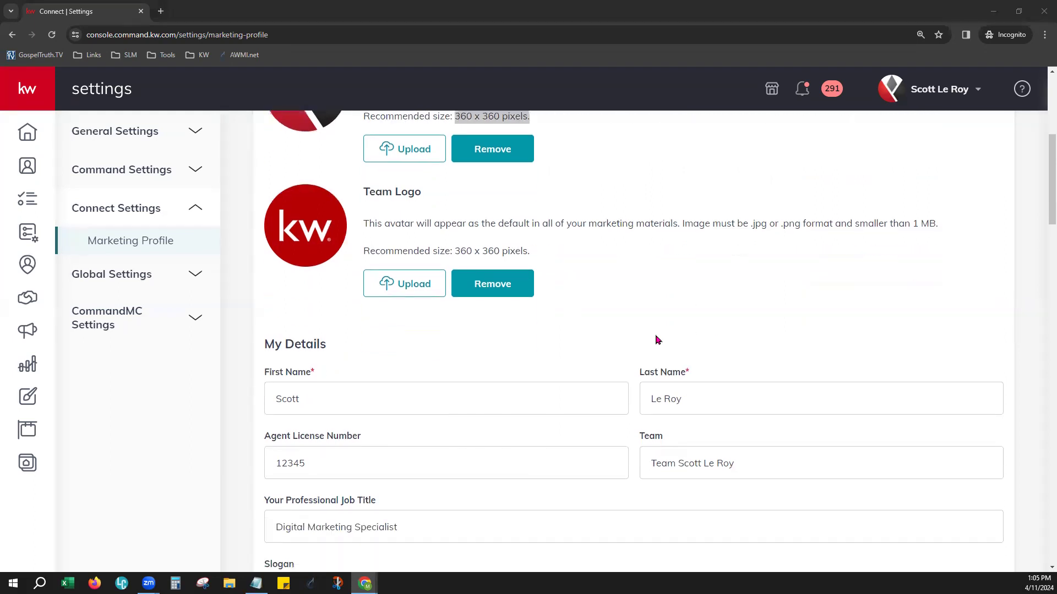
{"action": "scroll", "coordinate": [388, 263], "scroll_direction": "down", "scroll_amount": 1}
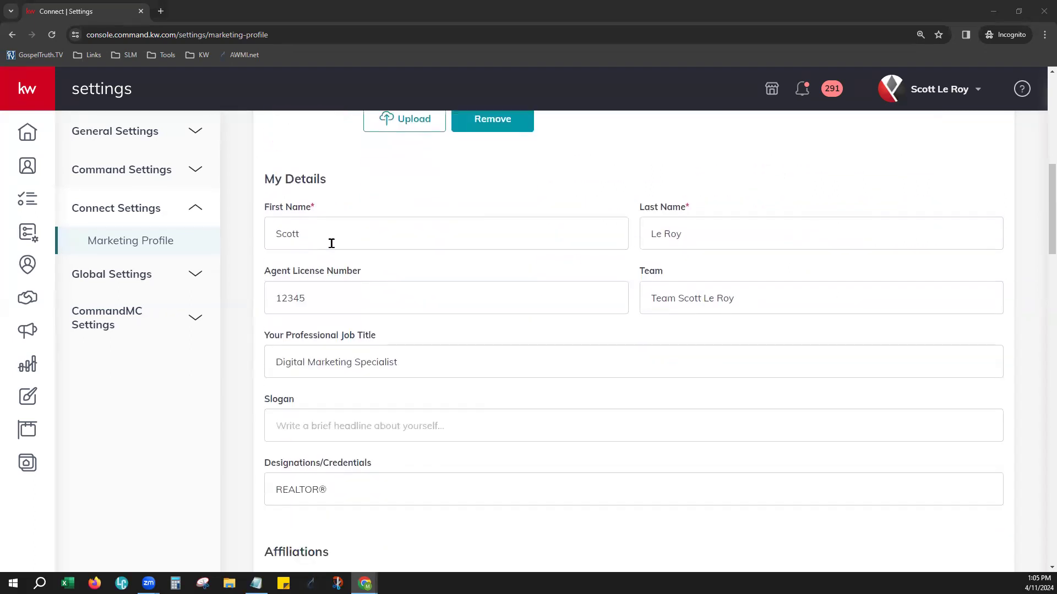
{"action": "left_click", "coordinate": [363, 301]}
{"action": "double_click", "coordinate": [273, 298]}
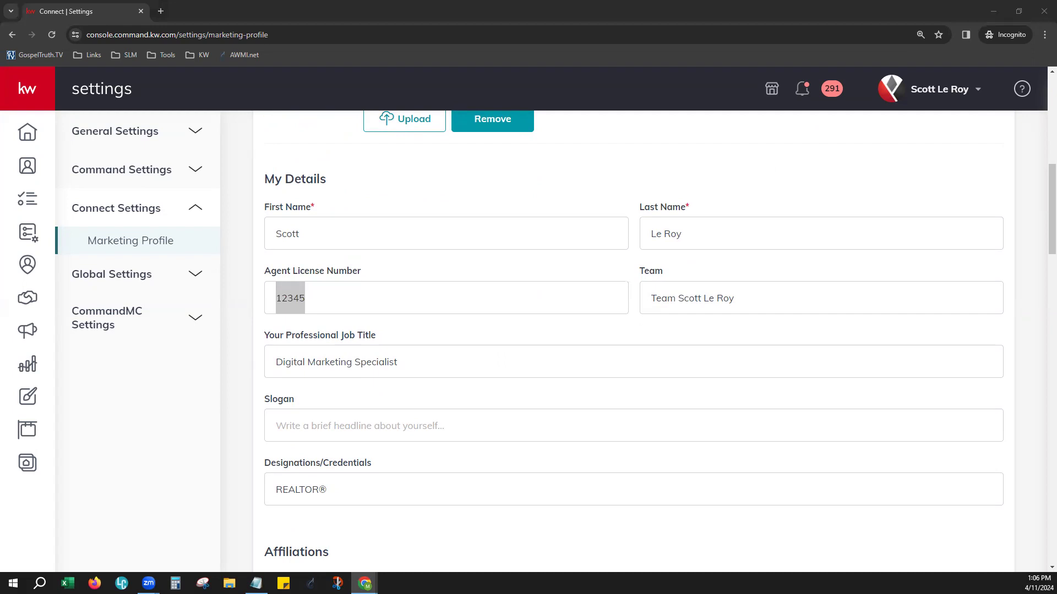
Review the job title, slogan, credentials, affiliations, bio and contact fields of the marketing profile
{"action": "scroll", "coordinate": [641, 426], "scroll_direction": "down", "scroll_amount": 1}
{"action": "scroll", "coordinate": [642, 426], "scroll_direction": "down", "scroll_amount": 3}
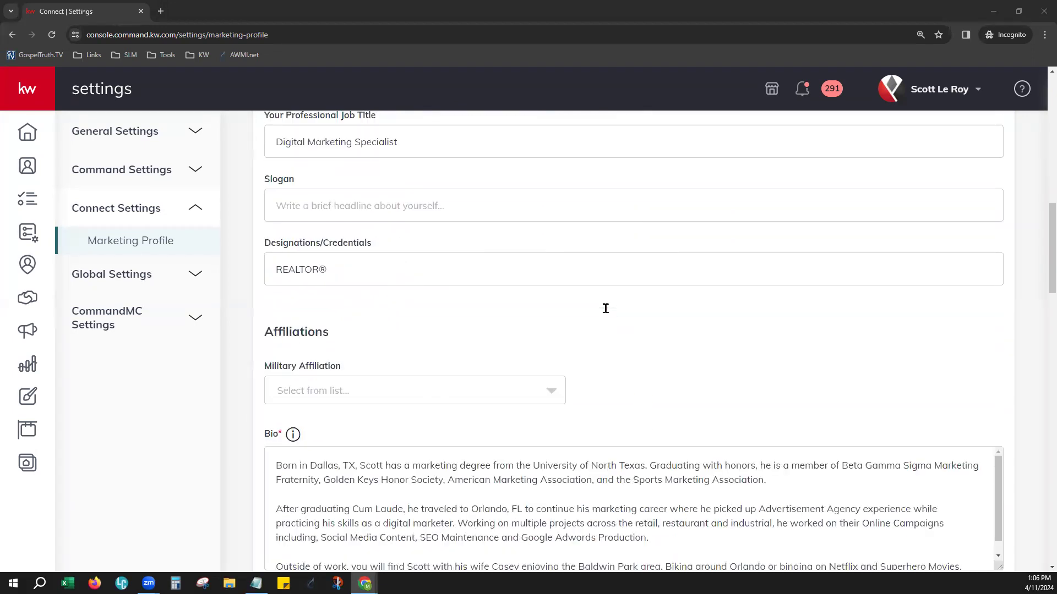
{"action": "scroll", "coordinate": [598, 305], "scroll_direction": "down", "scroll_amount": 3}
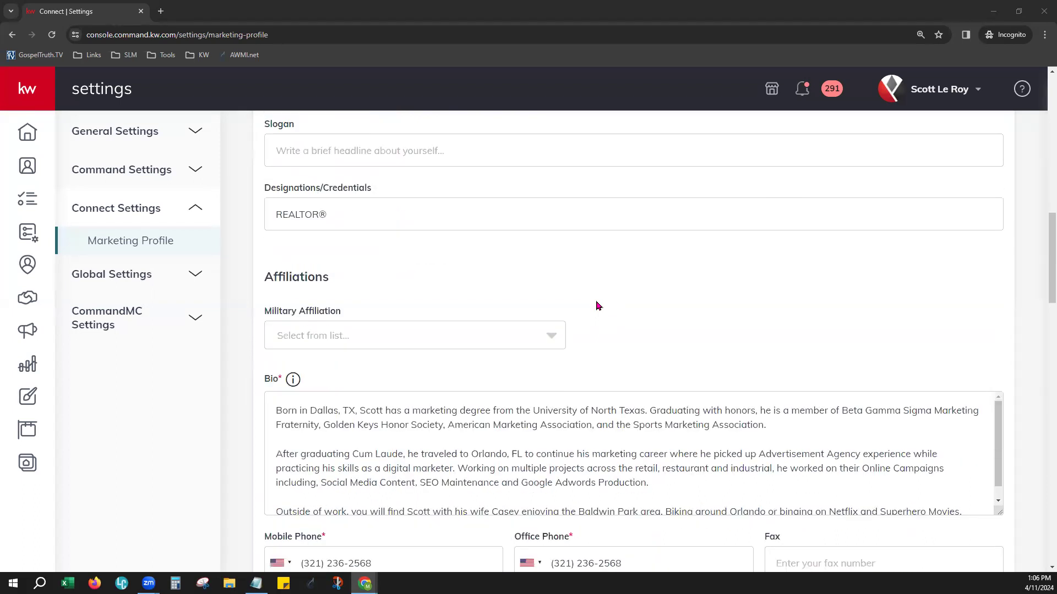
{"action": "scroll", "coordinate": [598, 306], "scroll_direction": "down", "scroll_amount": 1}
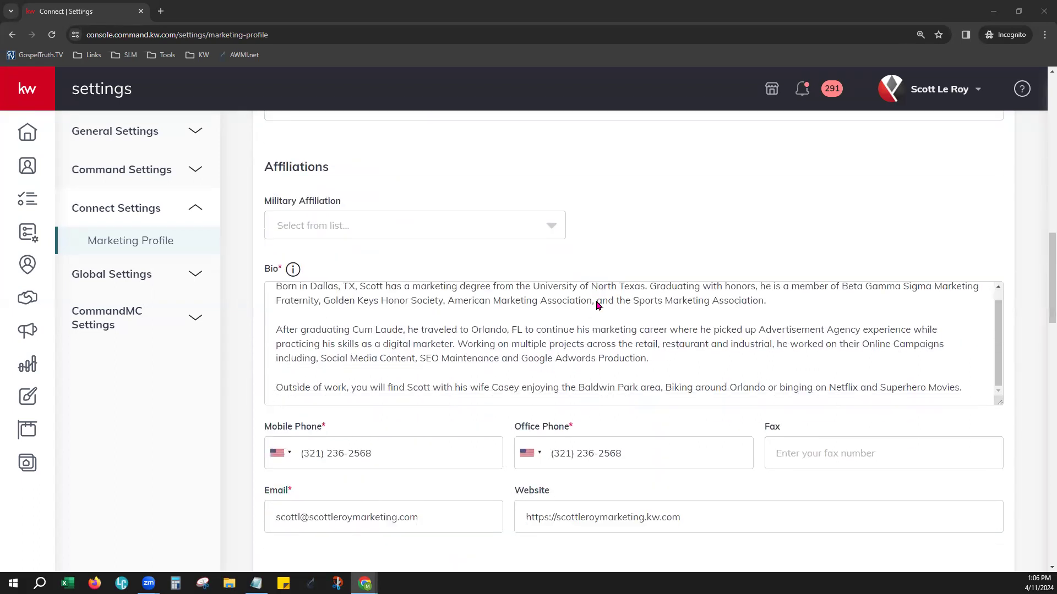
{"action": "scroll", "coordinate": [618, 402], "scroll_direction": "down", "scroll_amount": 2}
{"action": "scroll", "coordinate": [619, 385], "scroll_direction": "down", "scroll_amount": 2}
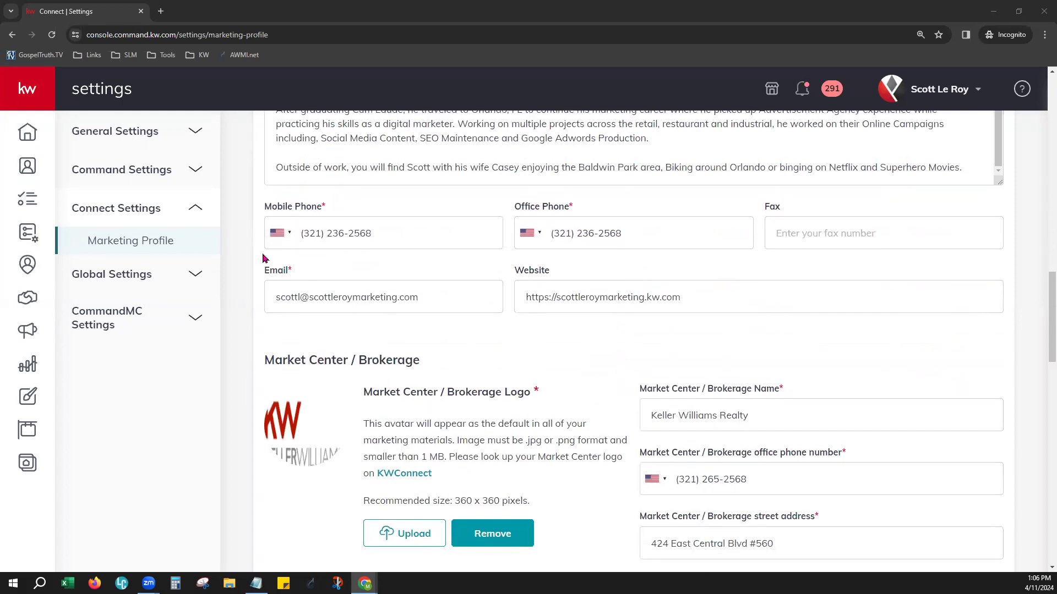
{"action": "scroll", "coordinate": [573, 327], "scroll_direction": "down", "scroll_amount": 1}
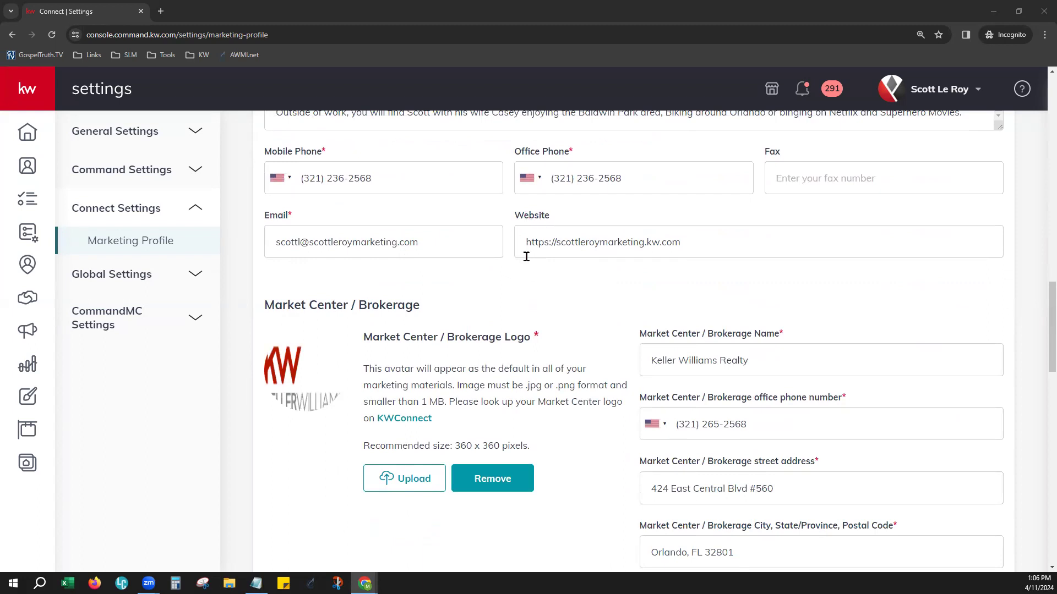
Test the profile's Website address by opening the full URL in a separate browser tab, and return to the profile
{"action": "left_click", "coordinate": [555, 237]}
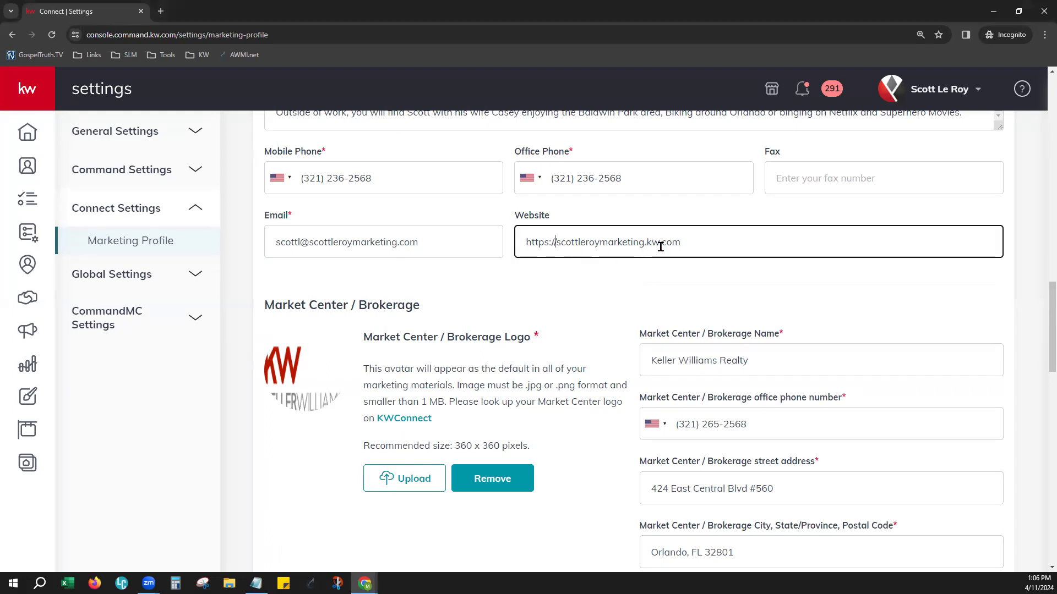
{"action": "left_click_drag", "start_coordinate": [555, 243], "coordinate": [521, 246]}
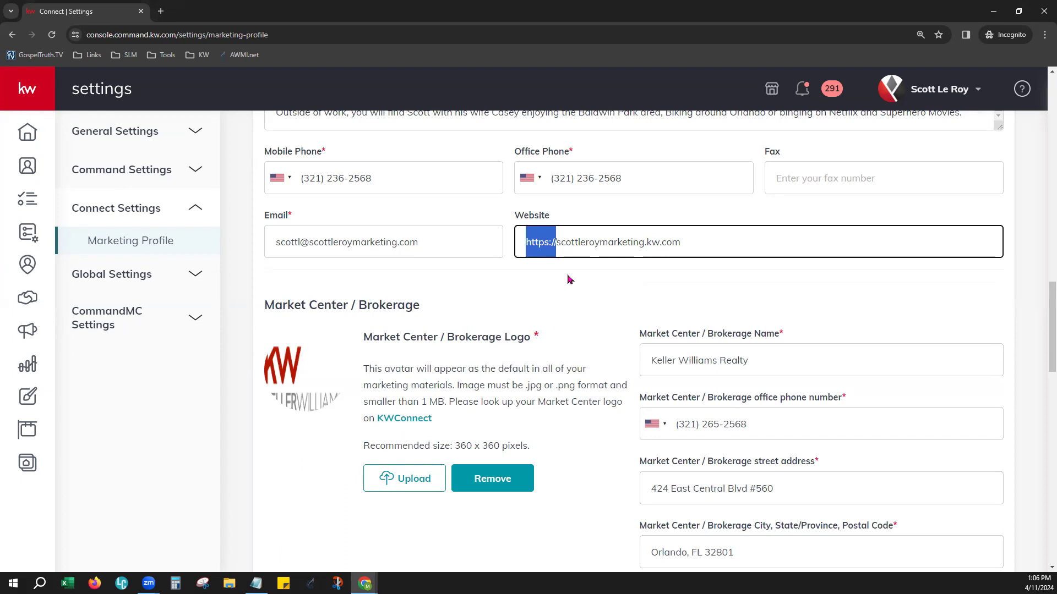
{"action": "left_click", "coordinate": [658, 242]}
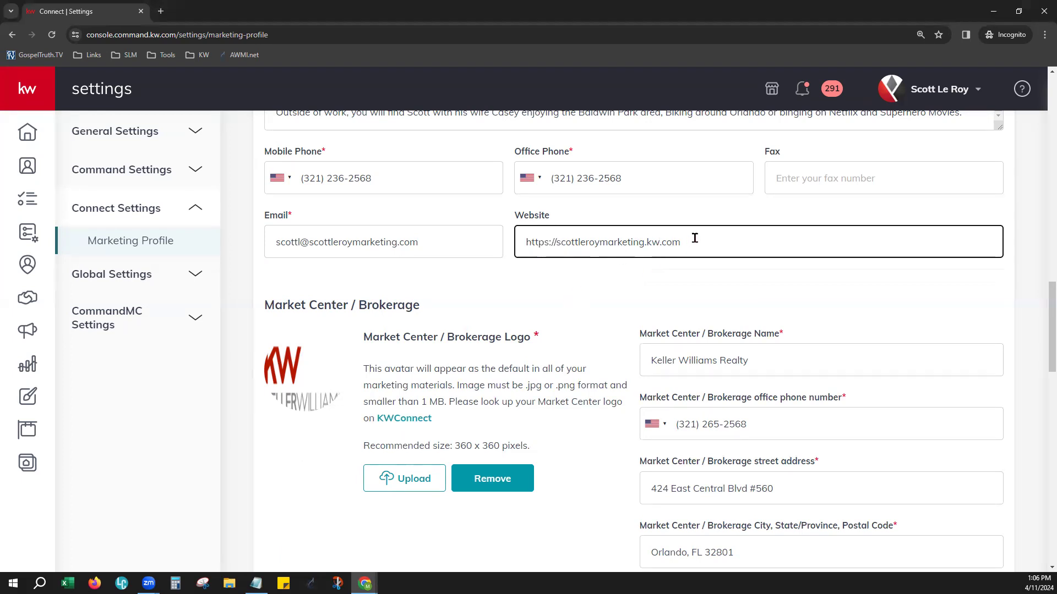
{"action": "left_click_drag", "start_coordinate": [694, 238], "coordinate": [516, 242]}
{"action": "key", "text": "ctrl+c"}
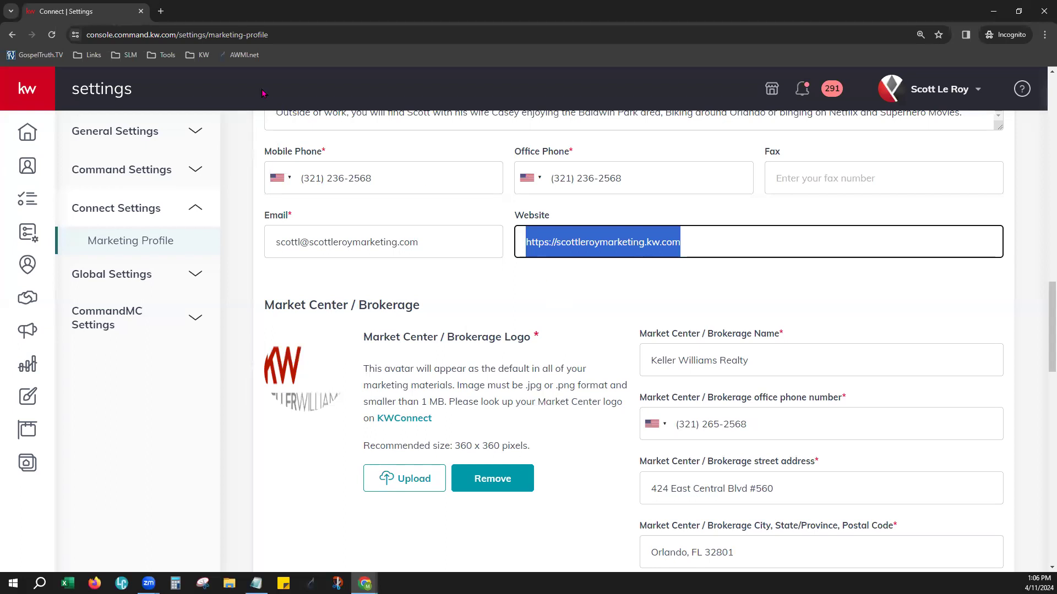
{"action": "left_click", "coordinate": [161, 11]}
{"action": "key", "text": "ctrl+v"}
{"action": "key", "text": "Return"}
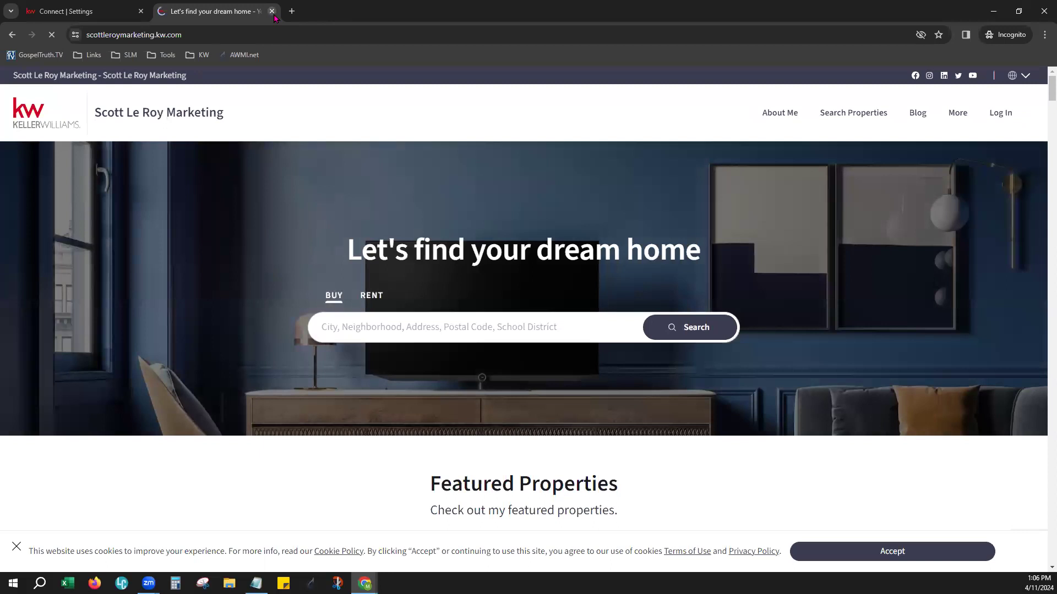
{"action": "left_click", "coordinate": [271, 11]}
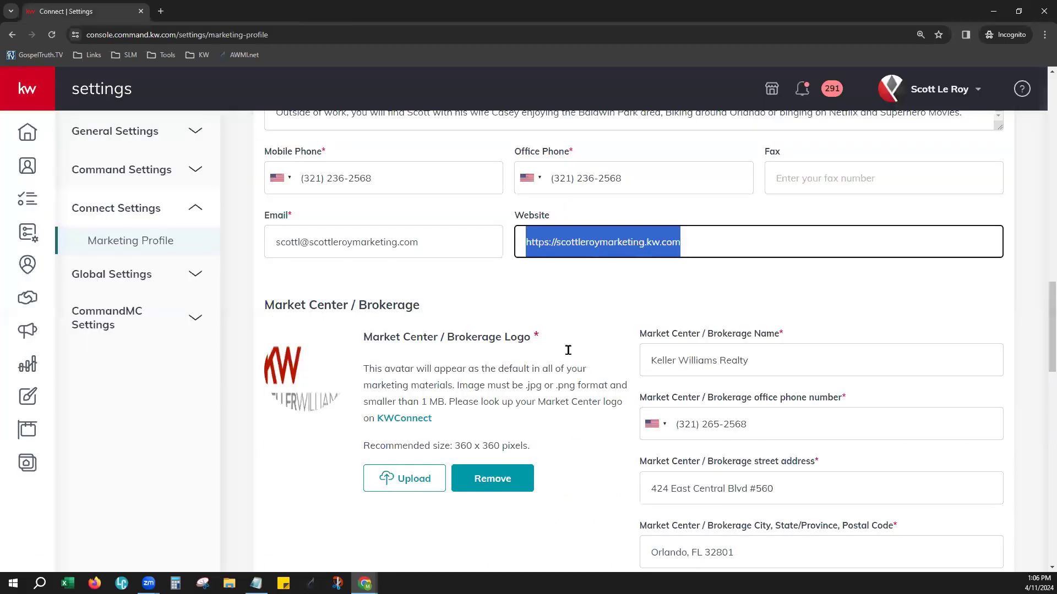
{"action": "left_click", "coordinate": [563, 304]}
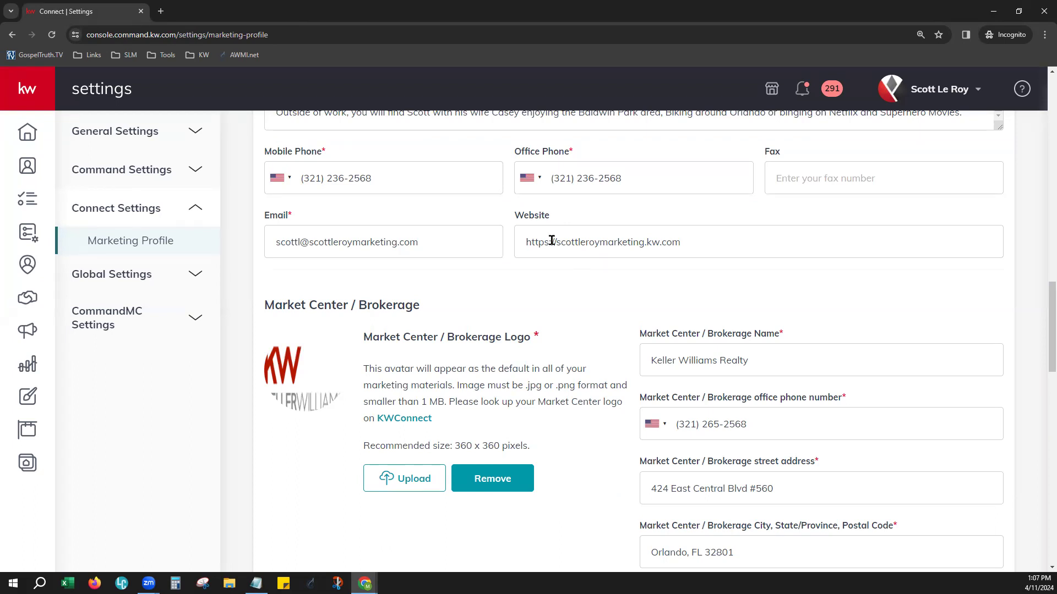
{"action": "left_click_drag", "start_coordinate": [526, 242], "coordinate": [559, 242]}
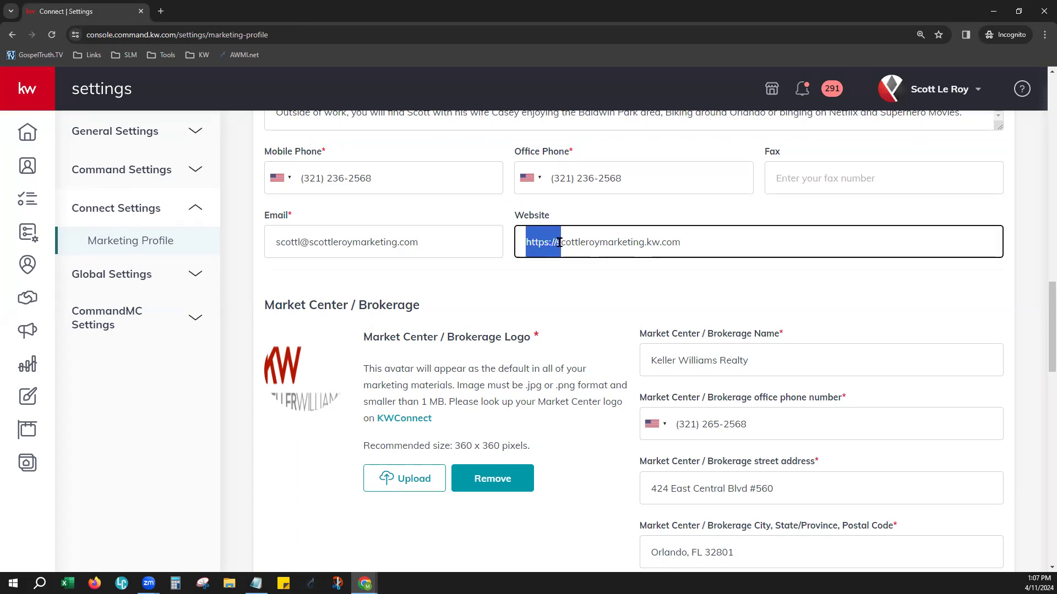
{"action": "left_click", "coordinate": [588, 310]}
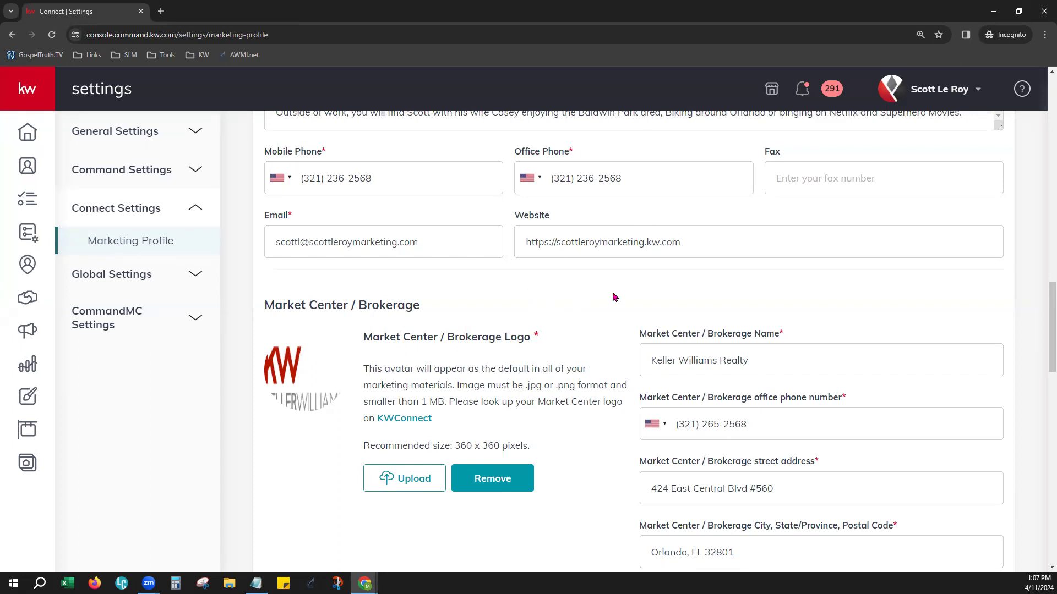
Review the Market Center / Brokerage details, including the recommended logo size, and move on to the Compliance section
{"action": "scroll", "coordinate": [597, 303], "scroll_direction": "down", "scroll_amount": 3}
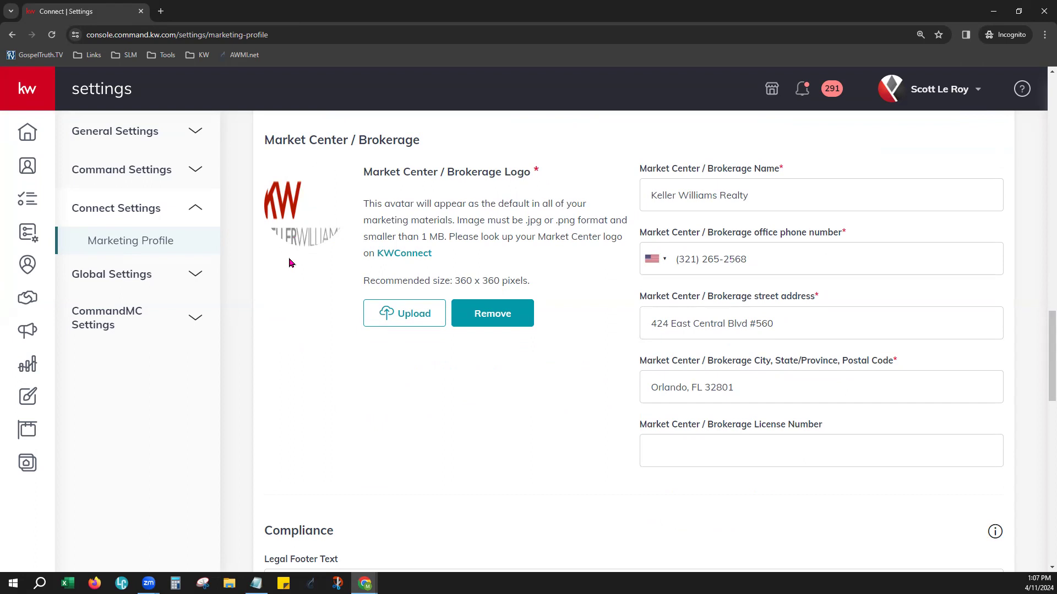
{"action": "left_click_drag", "start_coordinate": [450, 278], "coordinate": [552, 285]}
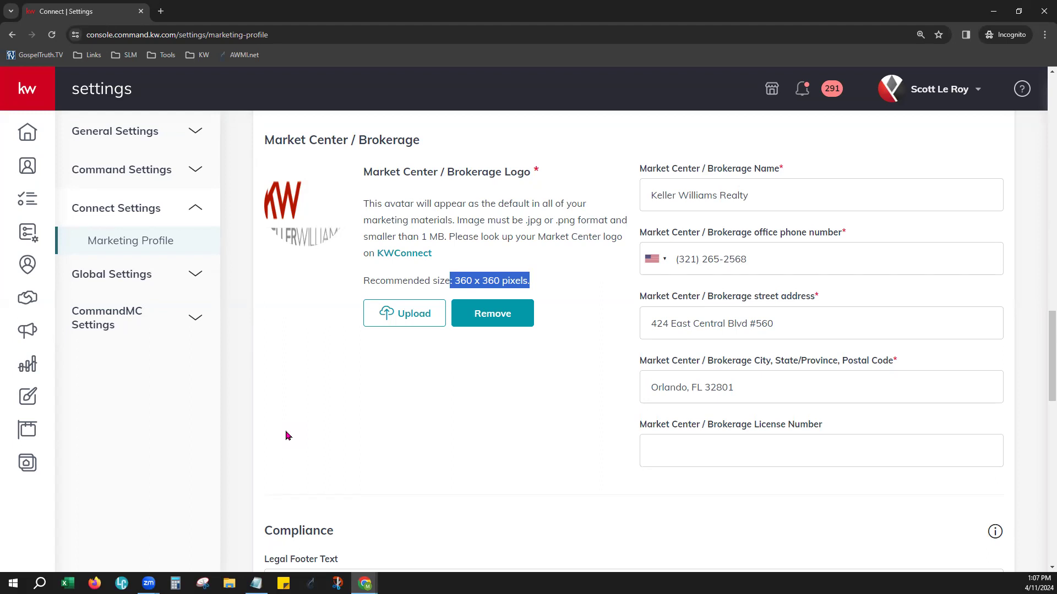
{"action": "left_click", "coordinate": [450, 440]}
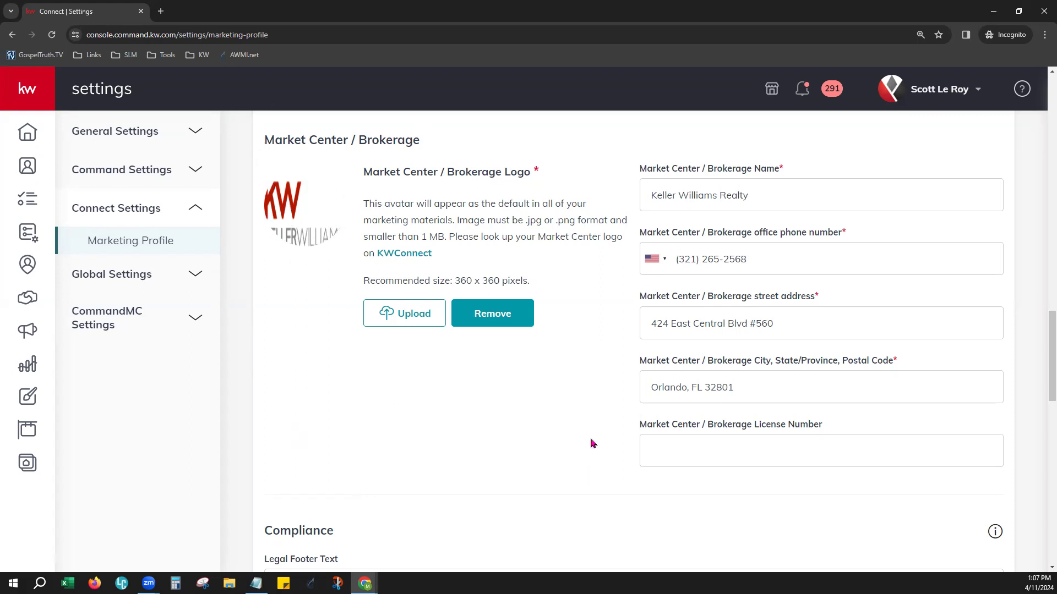
{"action": "scroll", "coordinate": [479, 403], "scroll_direction": "down", "scroll_amount": 4}
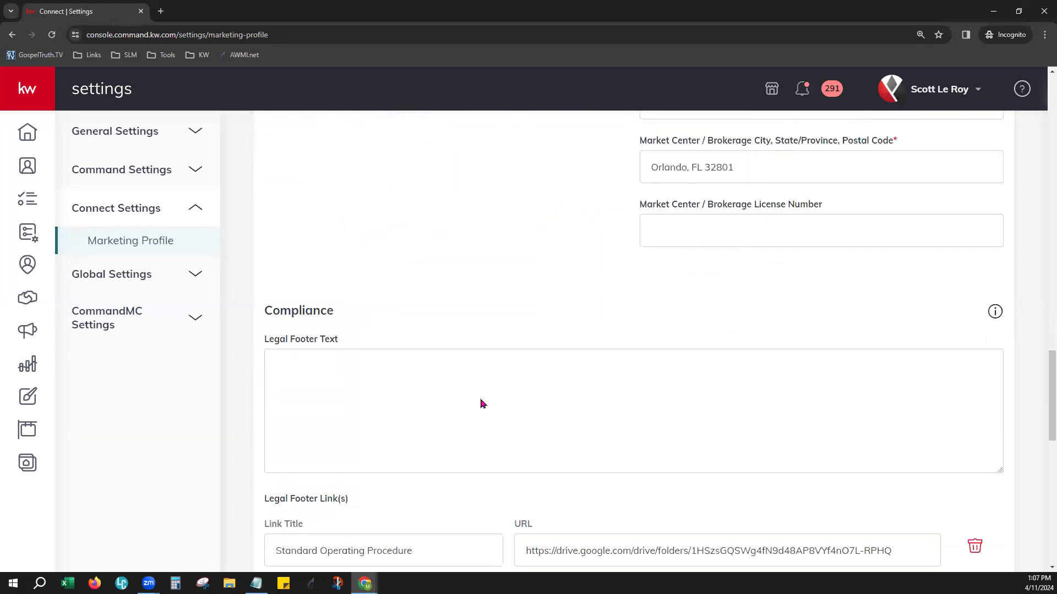
Review the Compliance footer text, links and image upload, followed by the Social links and the Google Analytics Tracking ID field
{"action": "scroll", "coordinate": [480, 404], "scroll_direction": "down", "scroll_amount": 5}
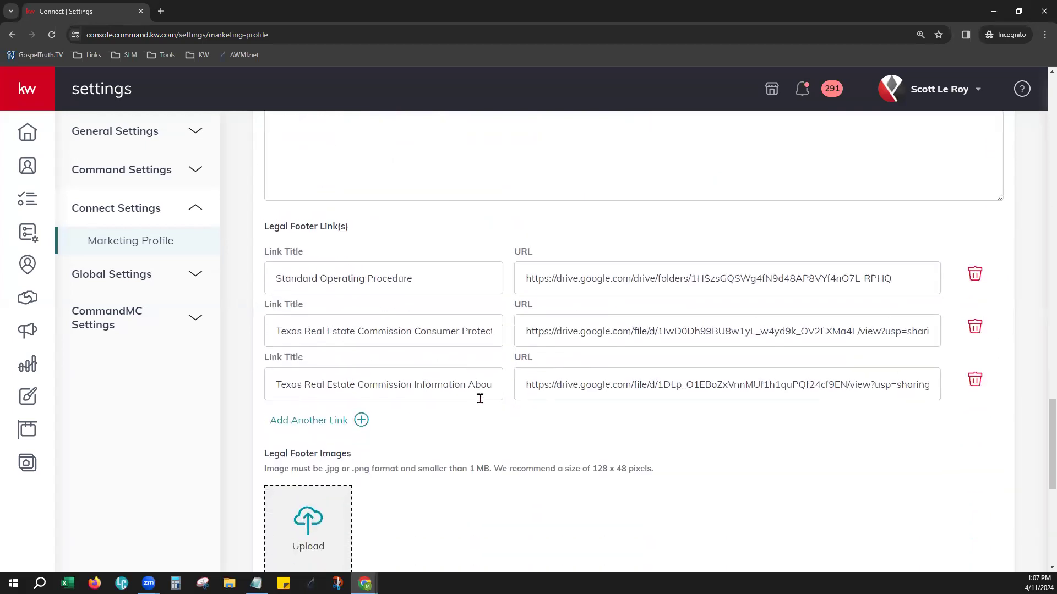
{"action": "scroll", "coordinate": [480, 398], "scroll_direction": "down", "scroll_amount": 1}
{"action": "scroll", "coordinate": [481, 402], "scroll_direction": "down", "scroll_amount": 2}
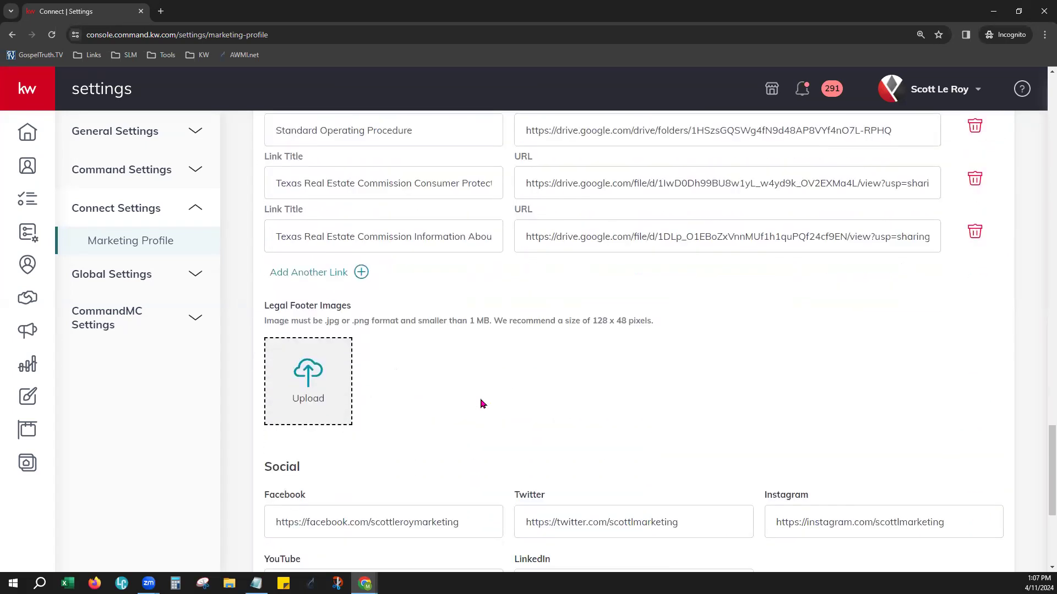
{"action": "scroll", "coordinate": [481, 404], "scroll_direction": "down", "scroll_amount": 2}
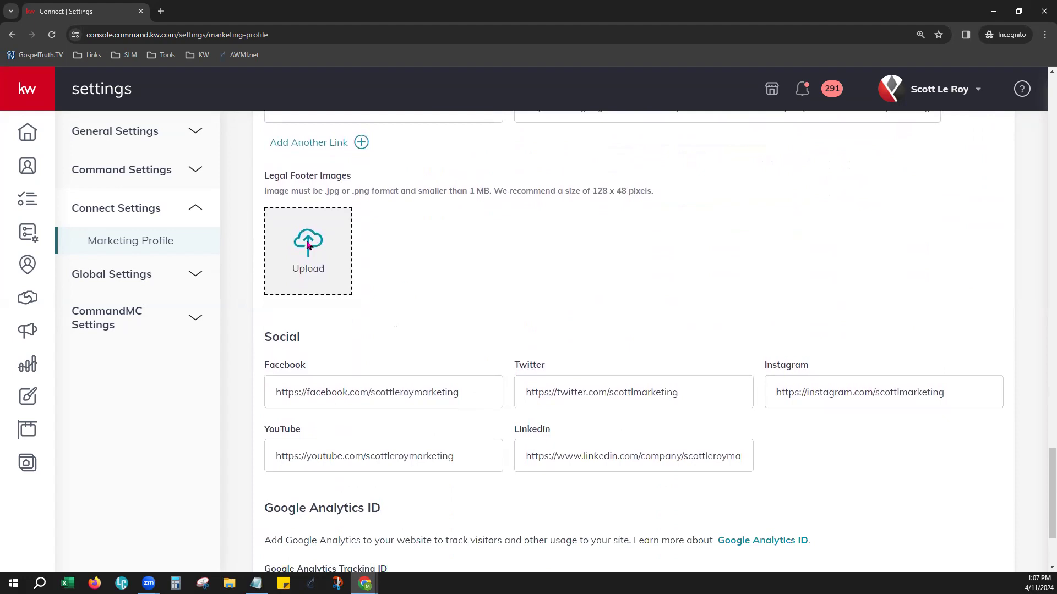
{"action": "scroll", "coordinate": [565, 514], "scroll_direction": "down", "scroll_amount": 2}
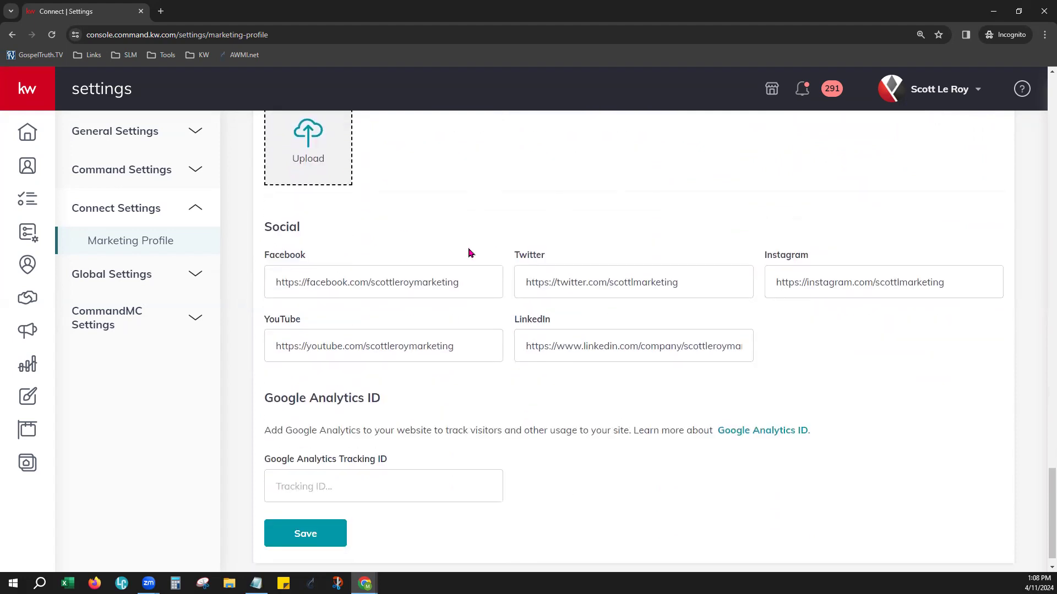
{"action": "left_click_drag", "start_coordinate": [478, 275], "coordinate": [245, 294]}
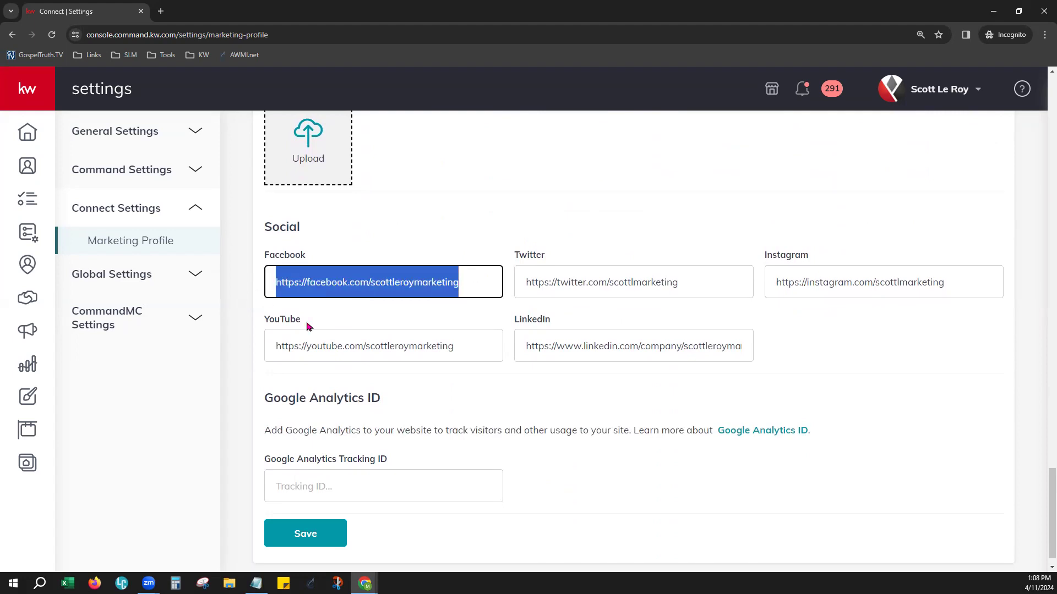
{"action": "left_click", "coordinate": [574, 221]}
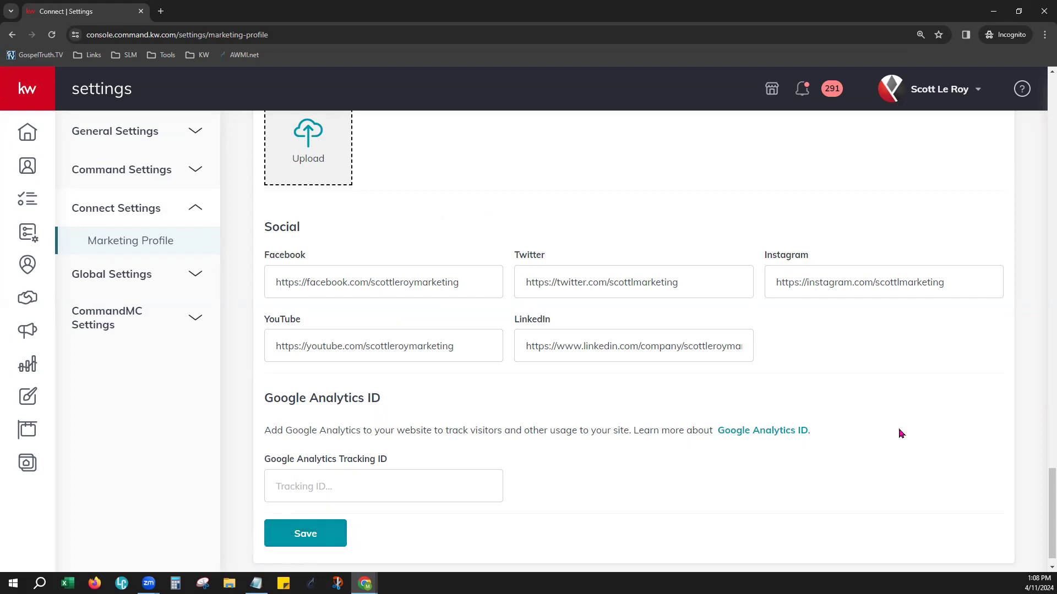
Open the personal account's Settings and locate Command Email under Email Services among the connected applications
{"action": "scroll", "coordinate": [891, 435], "scroll_direction": "up", "scroll_amount": 5}
{"action": "scroll", "coordinate": [900, 434], "scroll_direction": "up", "scroll_amount": 5}
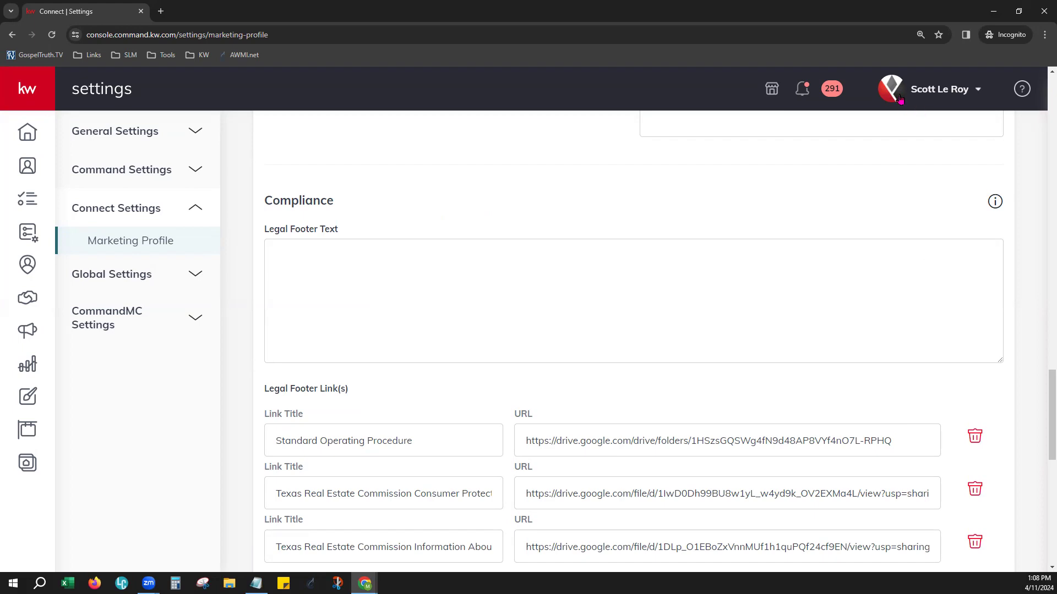
{"action": "left_click", "coordinate": [943, 95]}
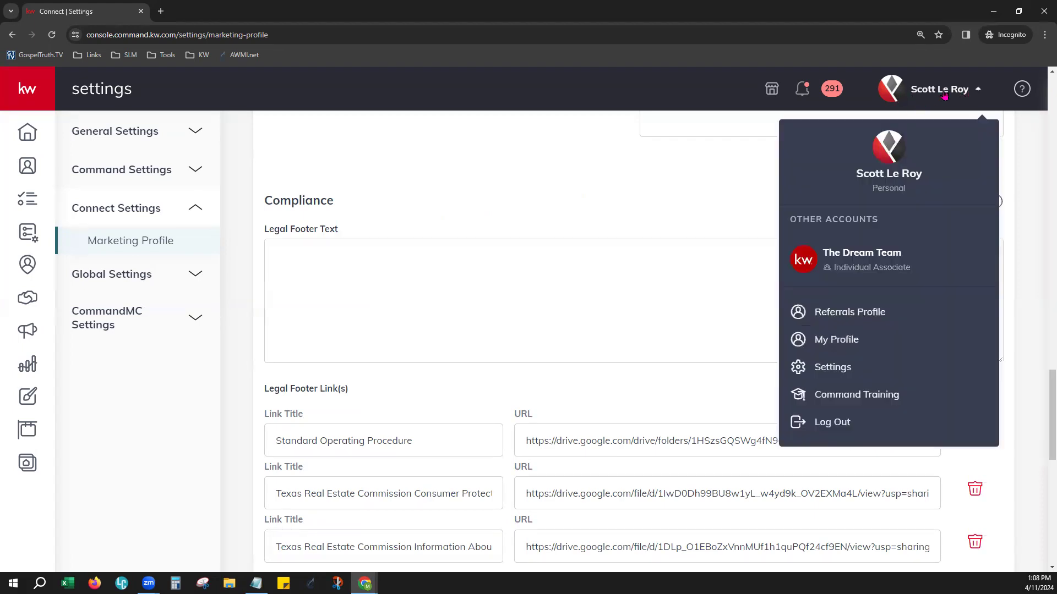
{"action": "left_click", "coordinate": [851, 368]}
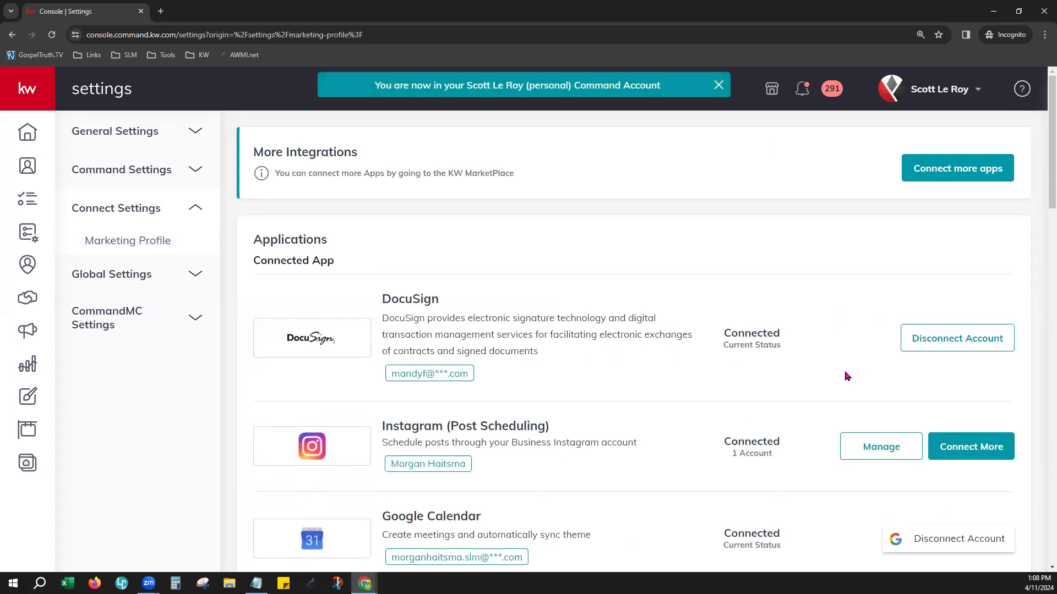
{"action": "scroll", "coordinate": [846, 376], "scroll_direction": "down", "scroll_amount": 20}
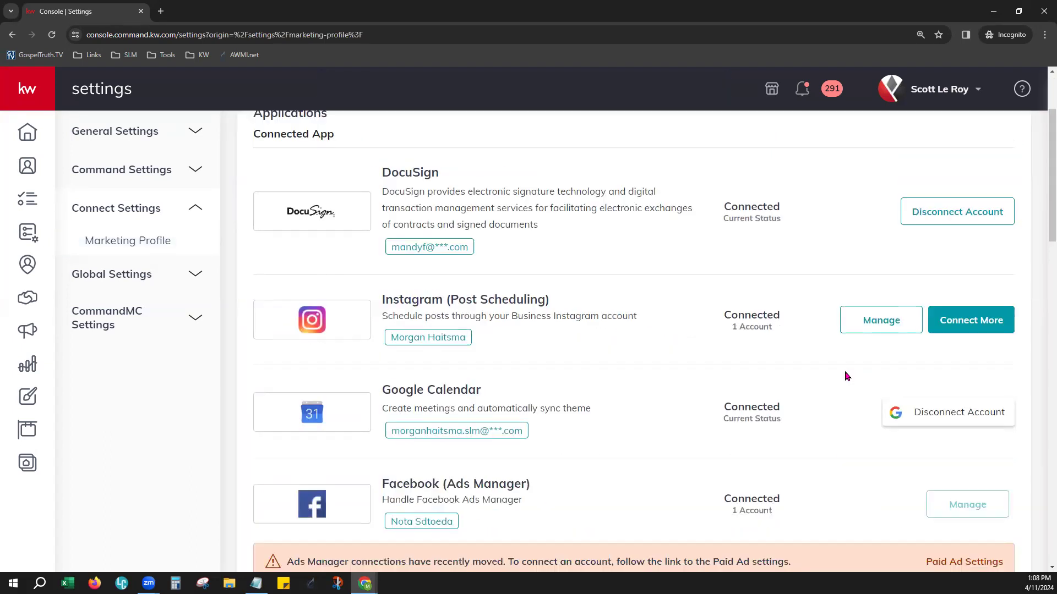
{"action": "scroll", "coordinate": [845, 374], "scroll_direction": "down", "scroll_amount": 2}
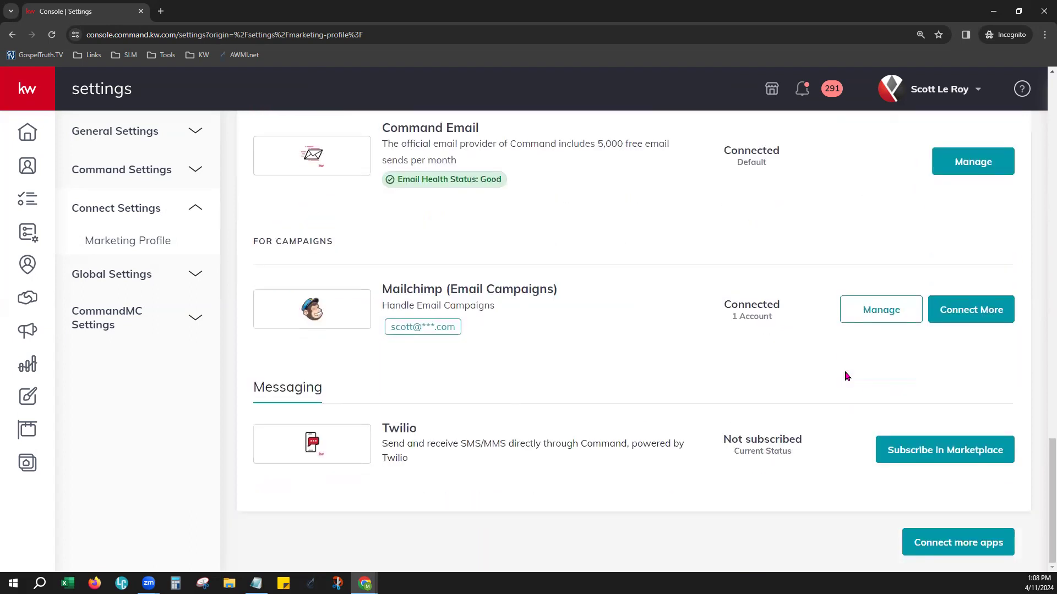
{"action": "scroll", "coordinate": [844, 372], "scroll_direction": "up", "scroll_amount": 2}
{"action": "triple_click", "coordinate": [397, 239]}
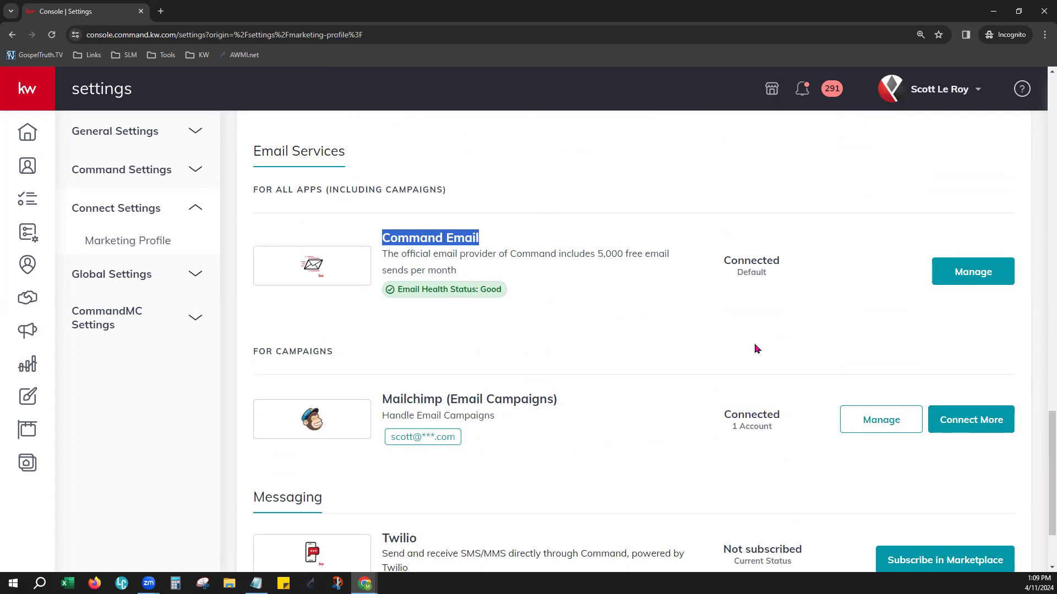
Open the management dialog for Command Email and check the Monthly Account Usage against the monthly e-mail allowance
{"action": "left_click", "coordinate": [971, 275]}
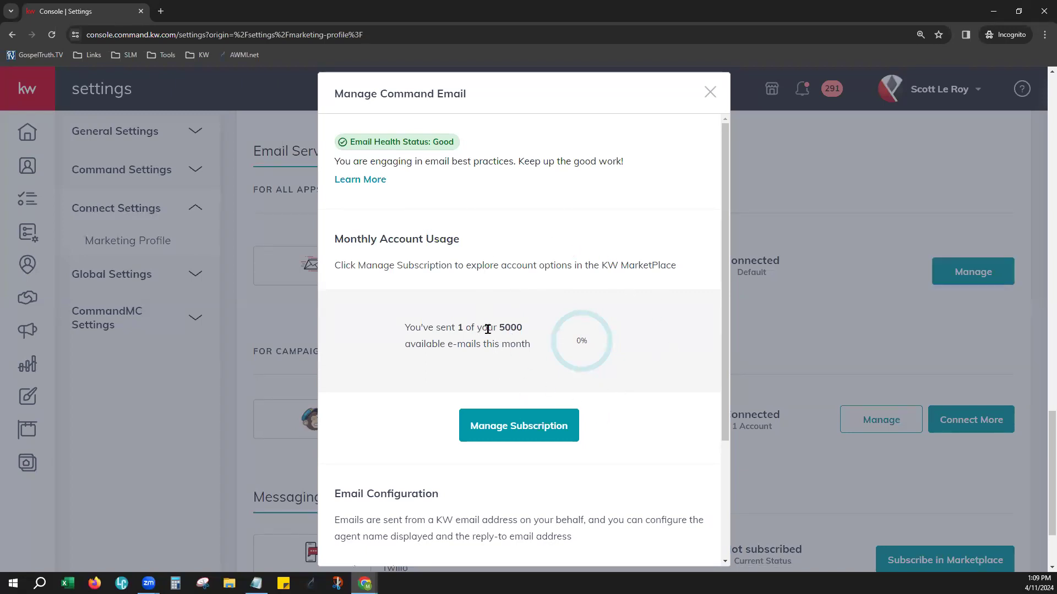
{"action": "left_click_drag", "start_coordinate": [487, 328], "coordinate": [525, 329]}
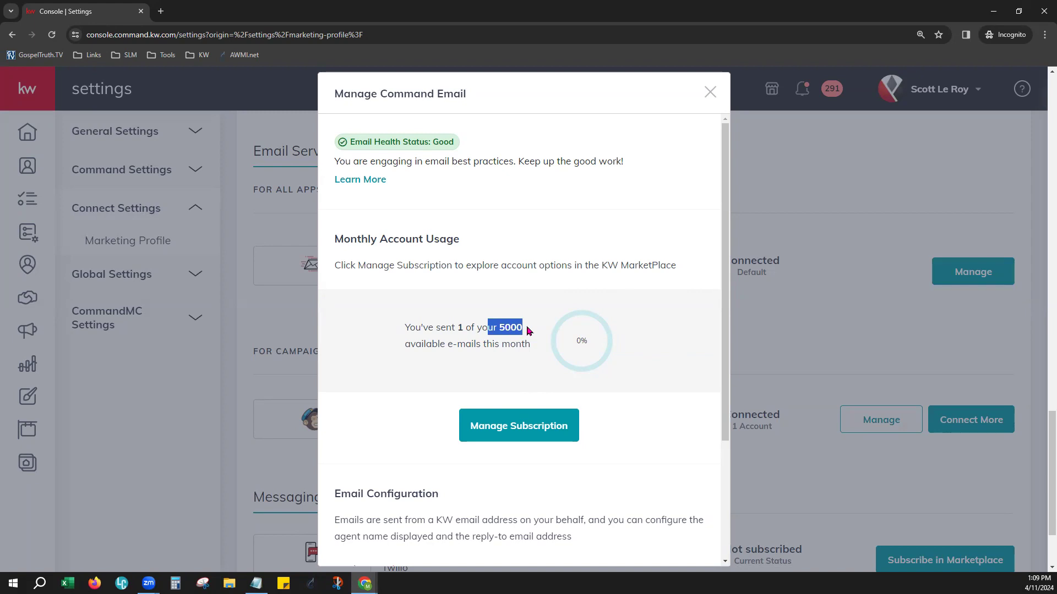
{"action": "left_click", "coordinate": [573, 236]}
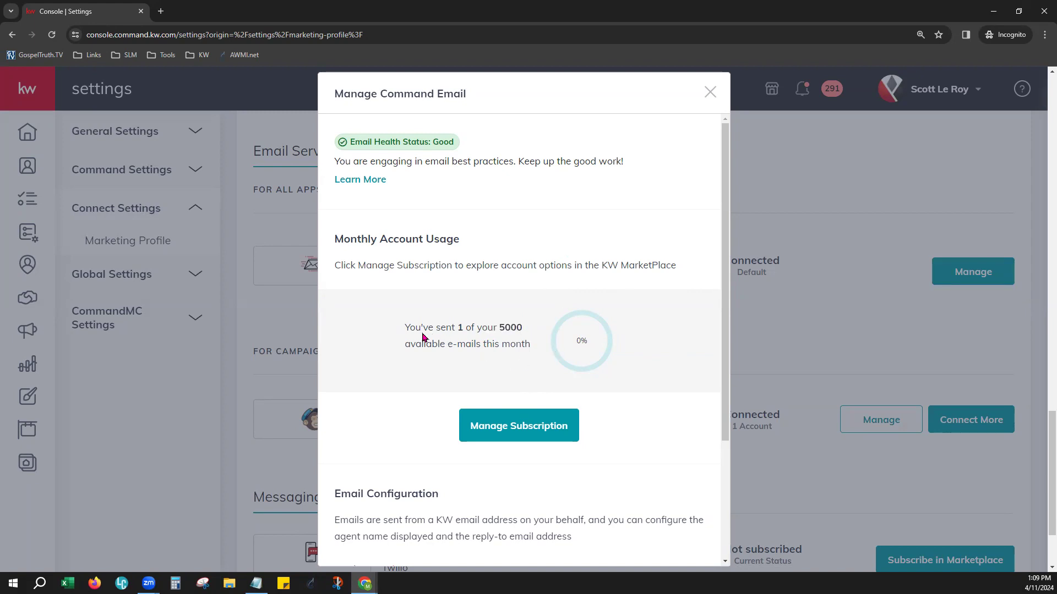
{"action": "left_click_drag", "start_coordinate": [405, 323], "coordinate": [520, 328]}
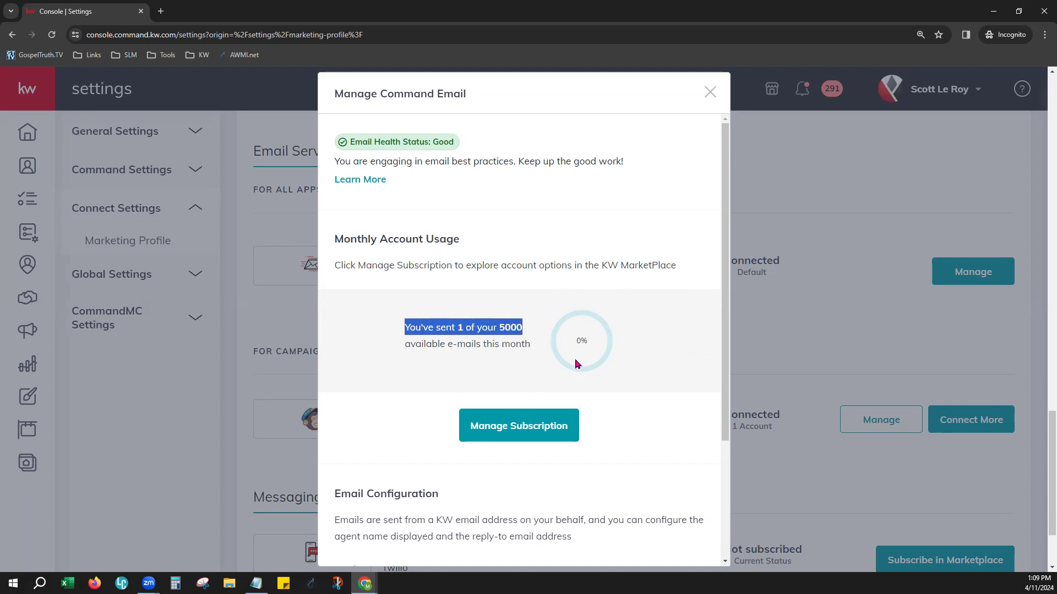
{"action": "left_click", "coordinate": [630, 348]}
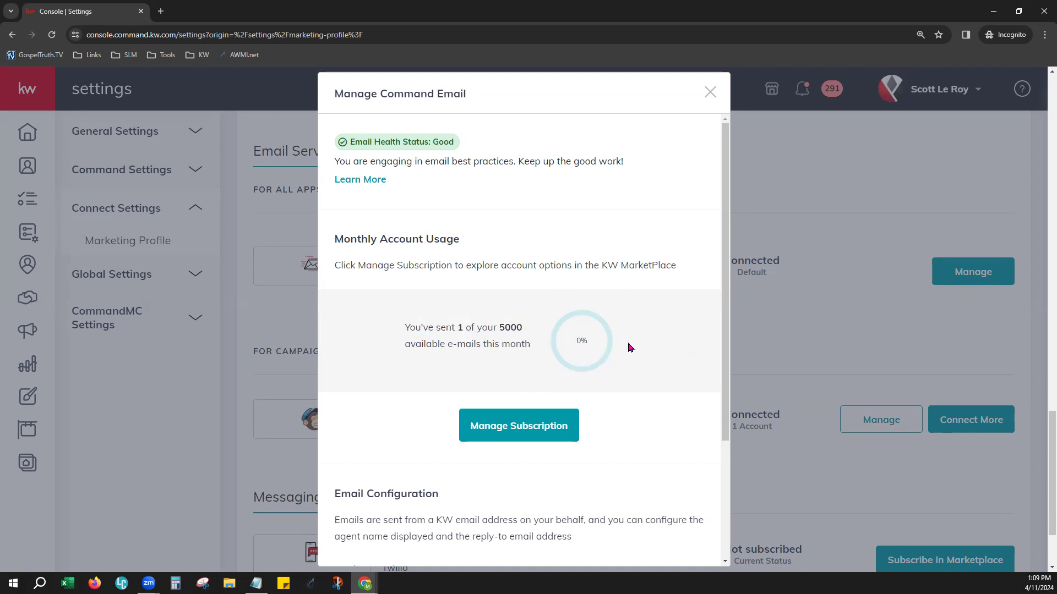
{"action": "scroll", "coordinate": [630, 347], "scroll_direction": "down", "scroll_amount": 3}
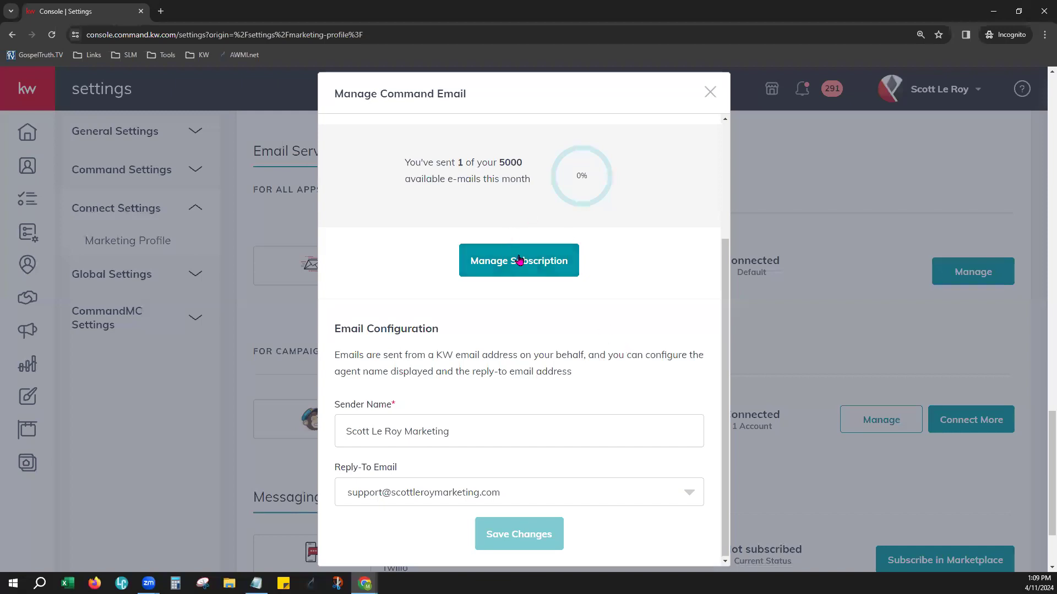
{"action": "double_click", "coordinate": [520, 165]}
{"action": "left_click", "coordinate": [650, 262]}
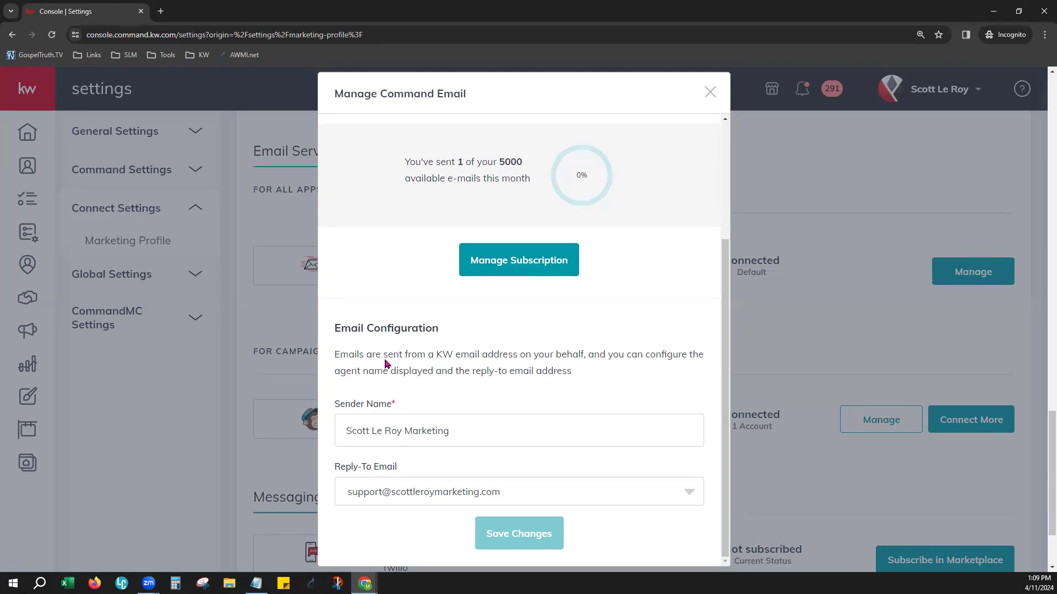
Review the Email Configuration's Sender Name and available Reply-To Email addresses, and close the dialog without changes
{"action": "left_click_drag", "start_coordinate": [341, 329], "coordinate": [432, 329]}
{"action": "left_click", "coordinate": [470, 335]}
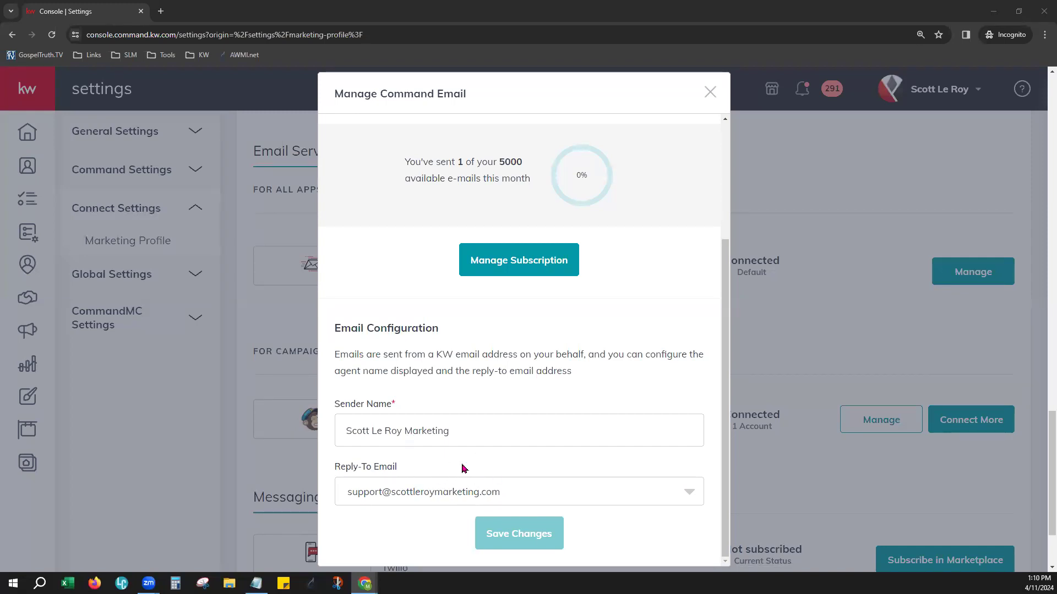
{"action": "left_click", "coordinate": [416, 493]}
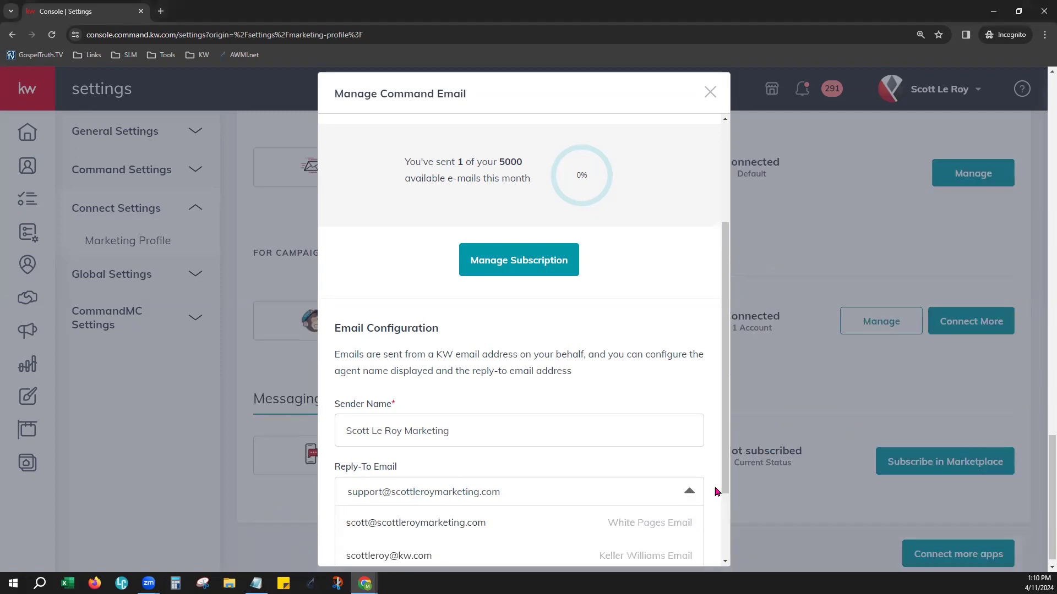
{"action": "scroll", "coordinate": [717, 492], "scroll_direction": "down", "scroll_amount": 2}
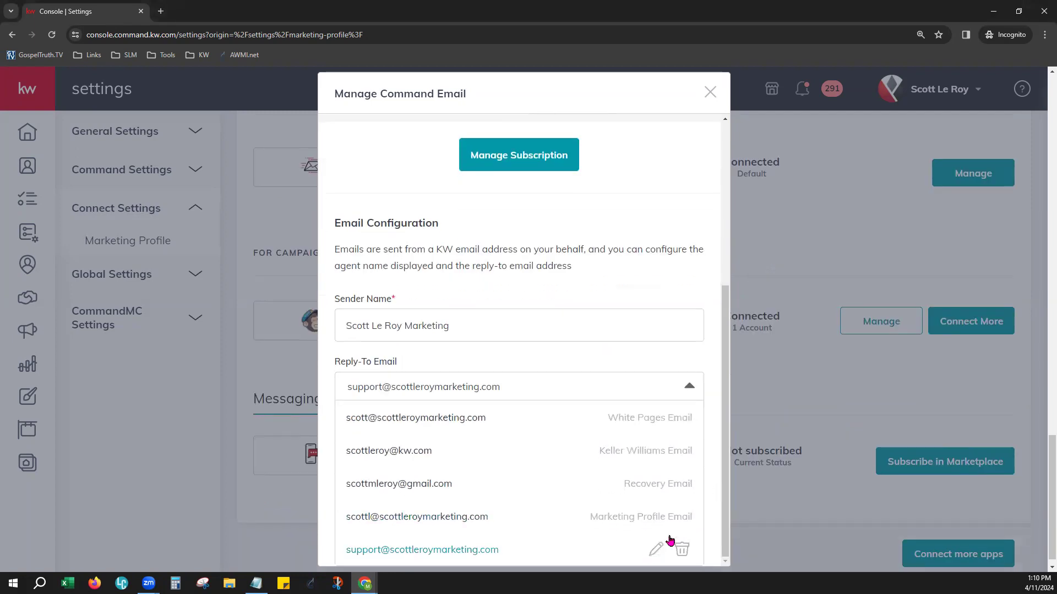
{"action": "left_click", "coordinate": [708, 374]}
{"action": "left_click_drag", "start_coordinate": [487, 432], "coordinate": [335, 427]}
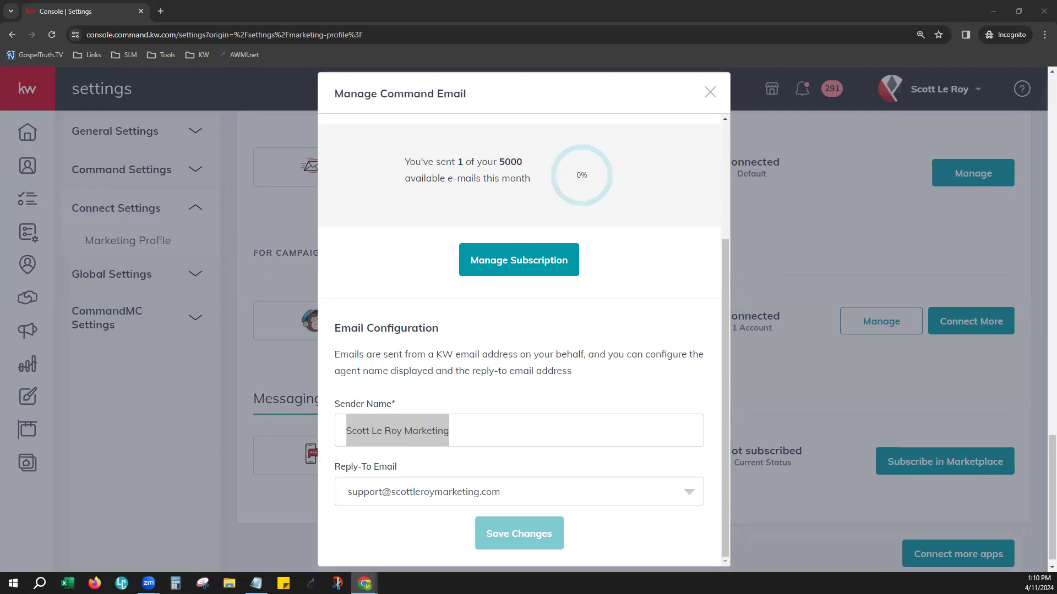
{"action": "left_click", "coordinate": [508, 417]}
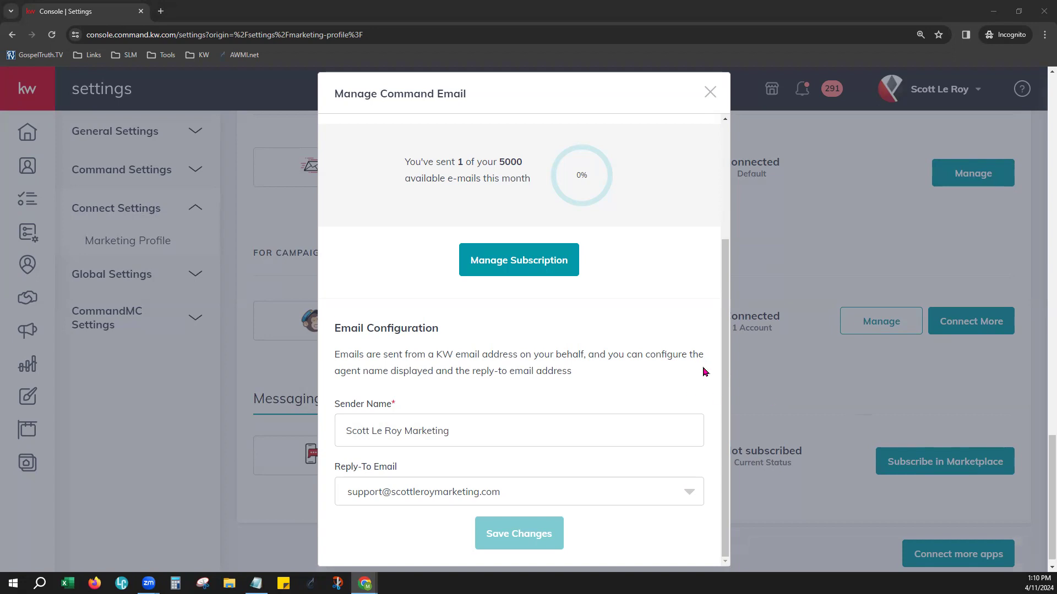
{"action": "left_click", "coordinate": [710, 92]}
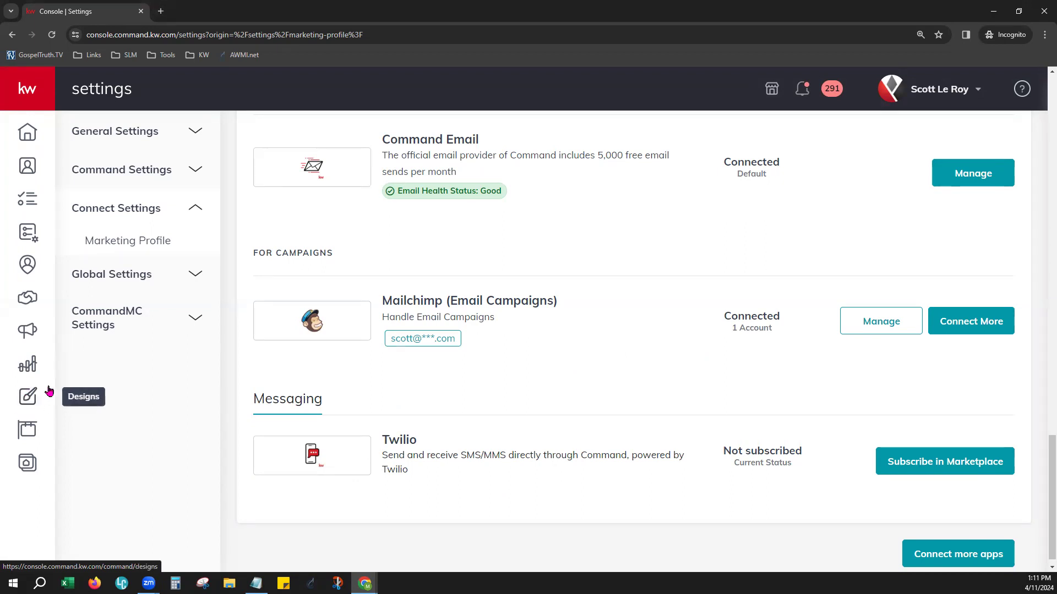
Start a new Email design from the Designs page and proceed to the Template Library
{"action": "left_click", "coordinate": [43, 77]}
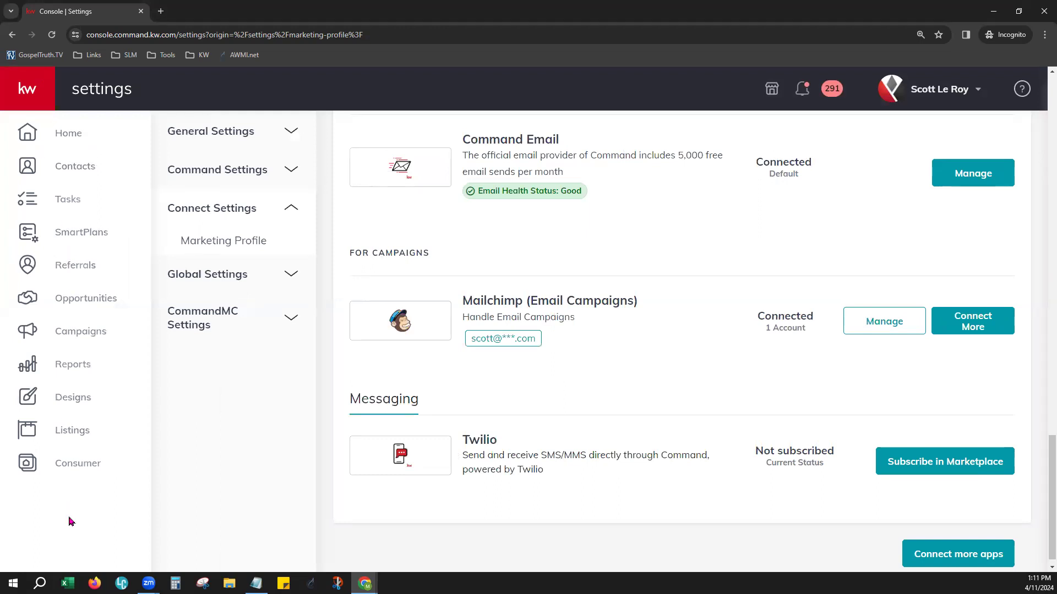
{"action": "left_click", "coordinate": [78, 405]}
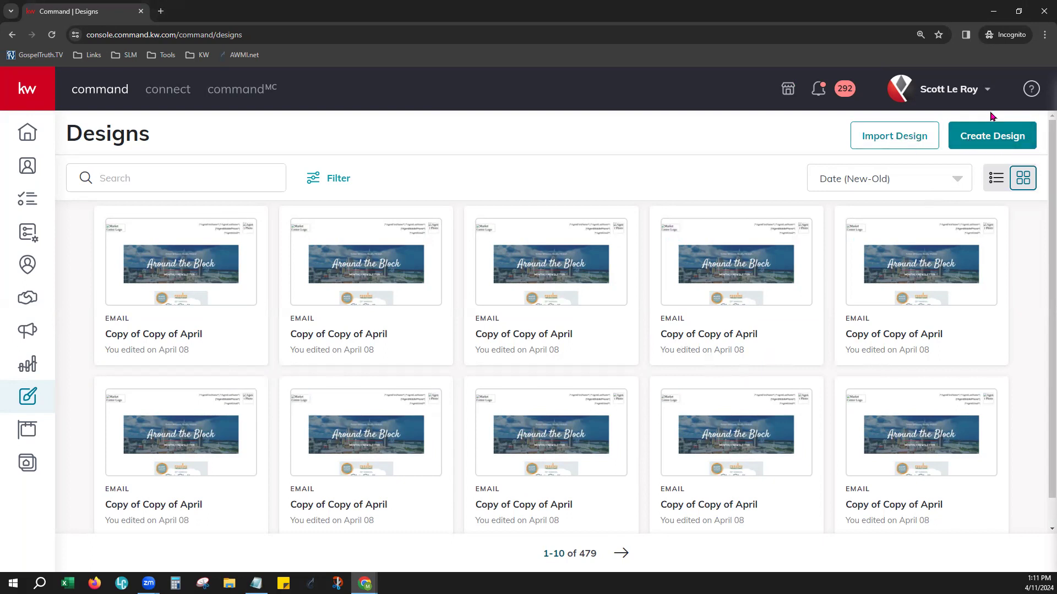
{"action": "left_click", "coordinate": [978, 144]}
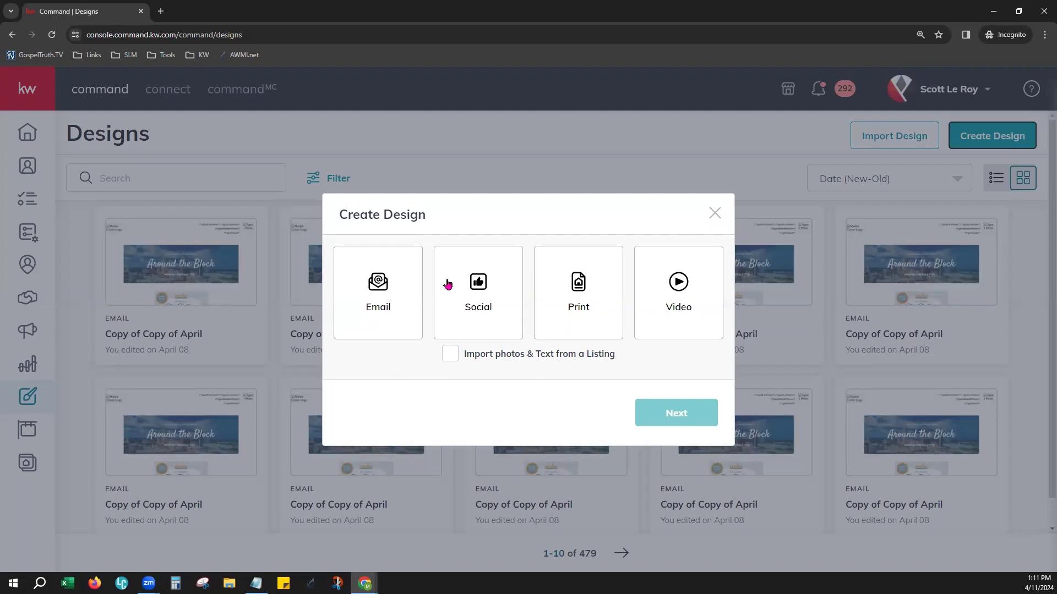
{"action": "left_click", "coordinate": [365, 291]}
{"action": "left_click", "coordinate": [675, 427]}
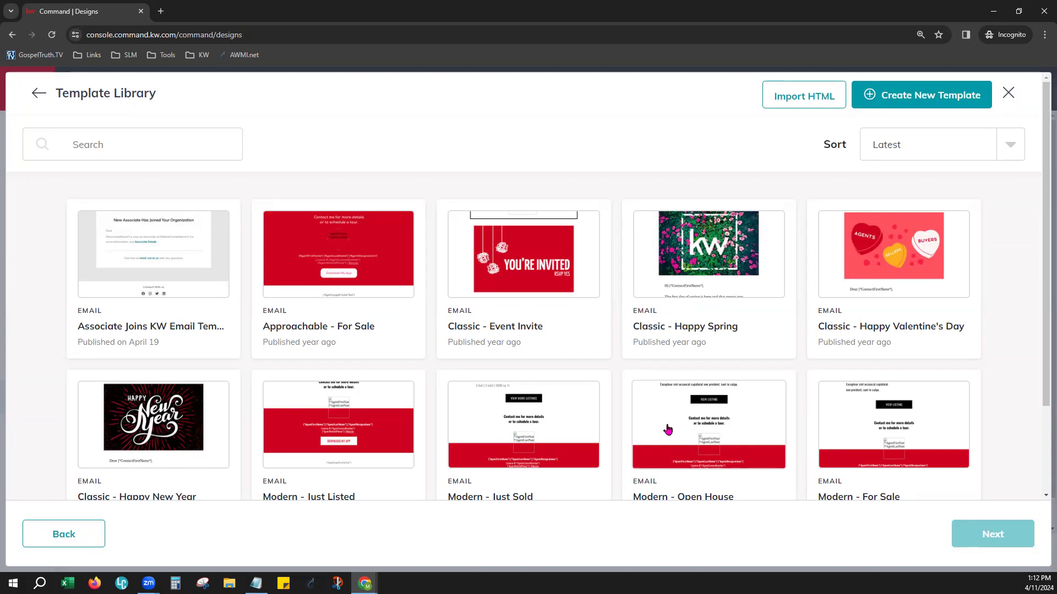
Look through the first batch of email templates and check how many the library offers
{"action": "scroll", "coordinate": [584, 445], "scroll_direction": "down", "scroll_amount": 3}
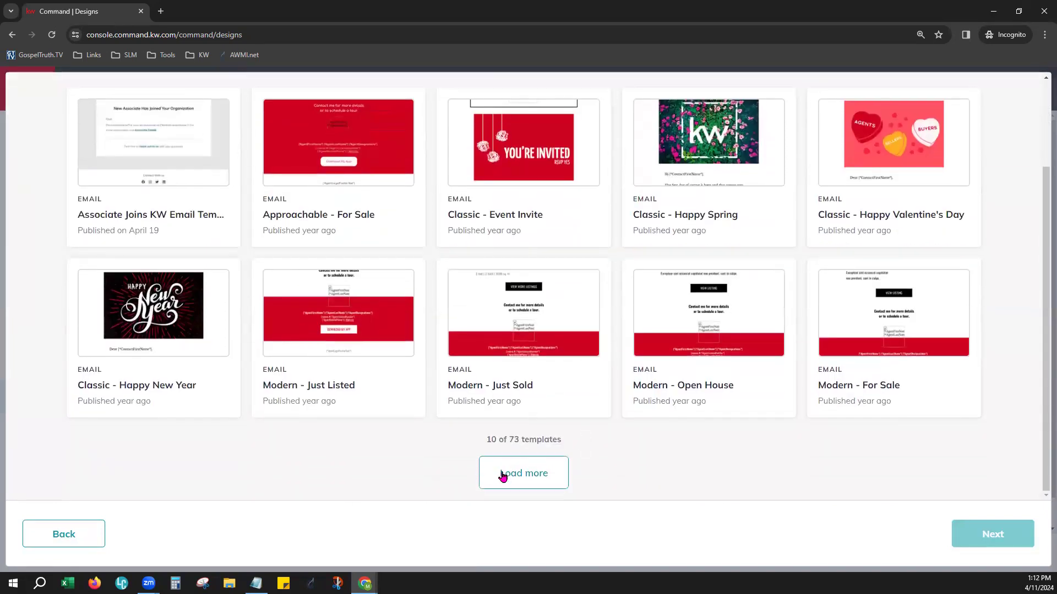
{"action": "left_click_drag", "start_coordinate": [491, 442], "coordinate": [569, 444]}
{"action": "left_click", "coordinate": [589, 453]}
{"action": "scroll", "coordinate": [595, 474], "scroll_direction": "up", "scroll_amount": 1}
{"action": "scroll", "coordinate": [593, 475], "scroll_direction": "up", "scroll_amount": 1}
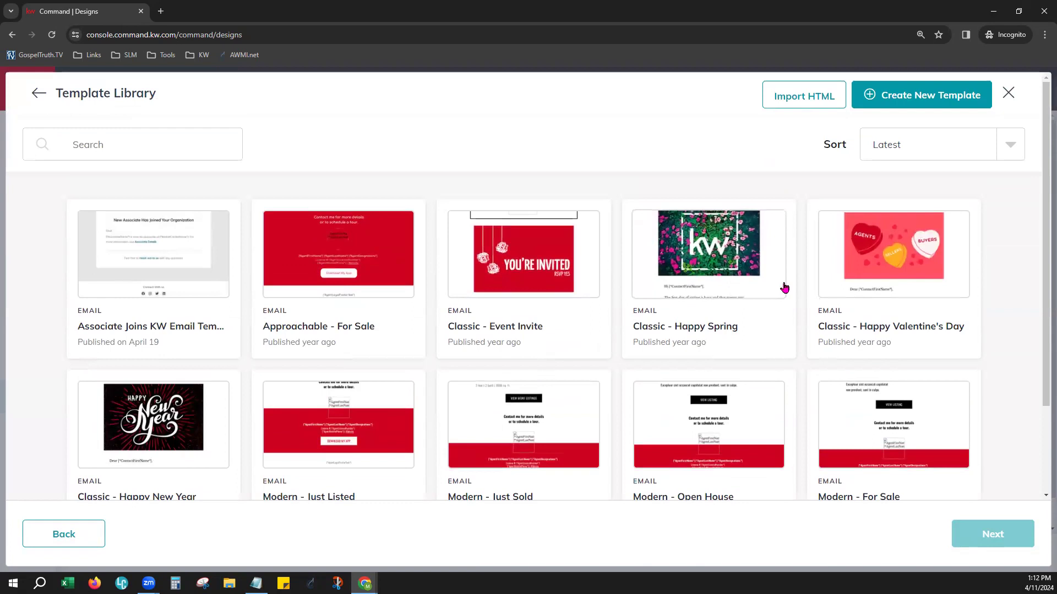
Search the Template Library for holiday email designs using the terms "memorial", "july" and "easter"
{"action": "left_click", "coordinate": [128, 149]}
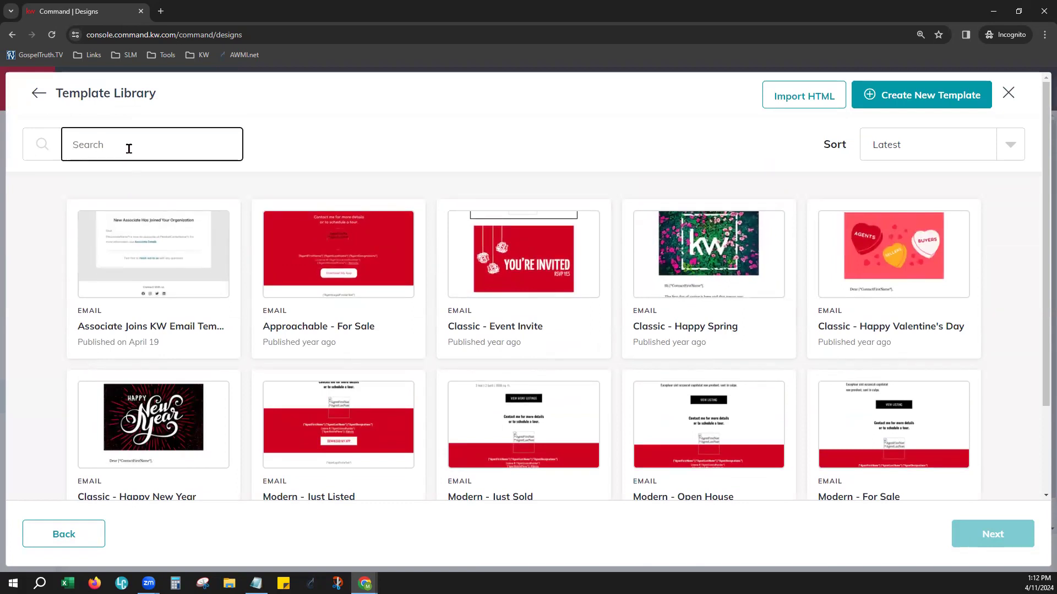
{"action": "type", "text": "memorial"}
{"action": "left_click_drag", "start_coordinate": [129, 149], "coordinate": [63, 145]}
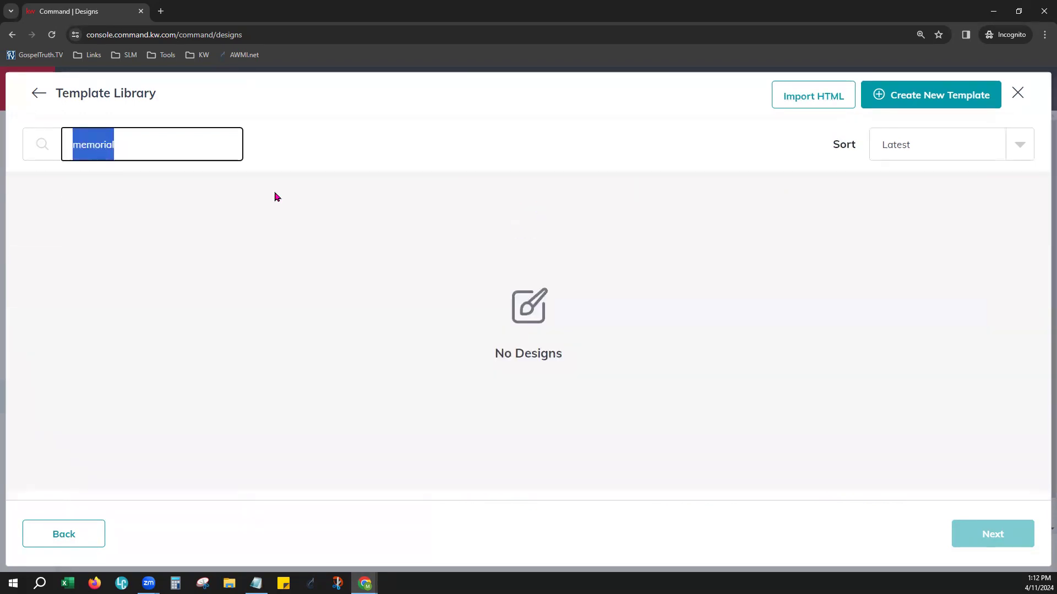
{"action": "type", "text": "july"}
{"action": "key", "text": "BackSpace"}
{"action": "key", "text": "BackSpace"}
{"action": "key", "text": "BackSpace"}
{"action": "key", "text": "BackSpace"}
{"action": "type", "text": "easter"}
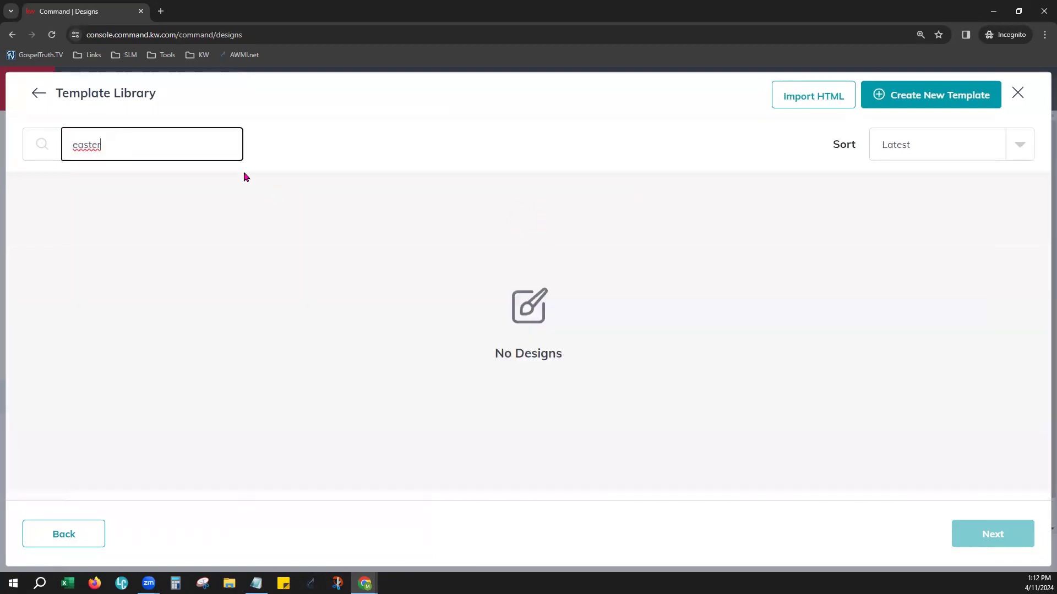
Search the Template Library for "spring" and "newsletter" email designs
{"action": "double_click", "coordinate": [183, 158]}
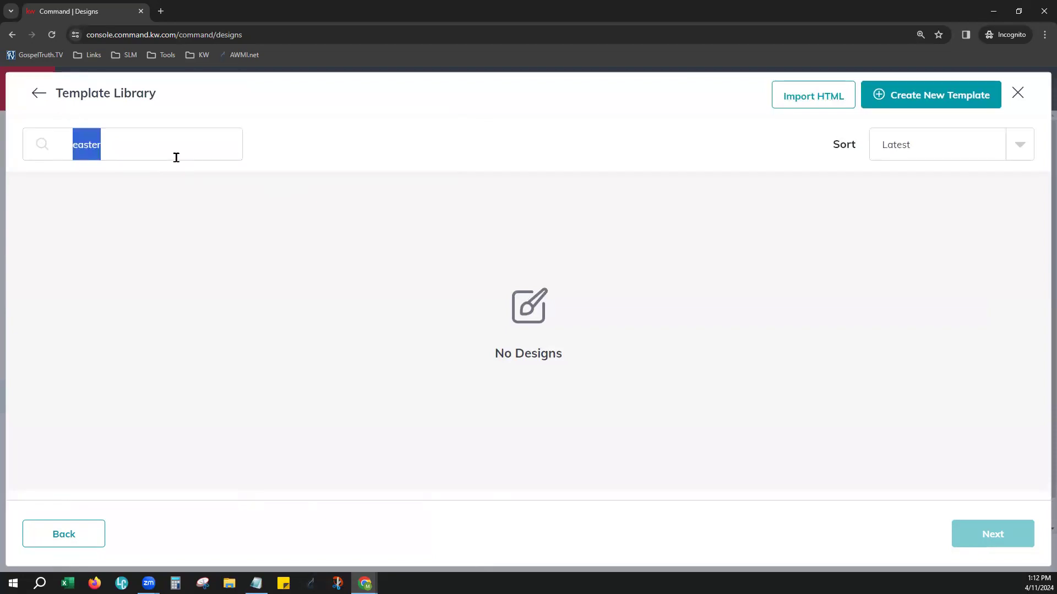
{"action": "left_click", "coordinate": [176, 158]}
{"action": "double_click", "coordinate": [177, 158]}
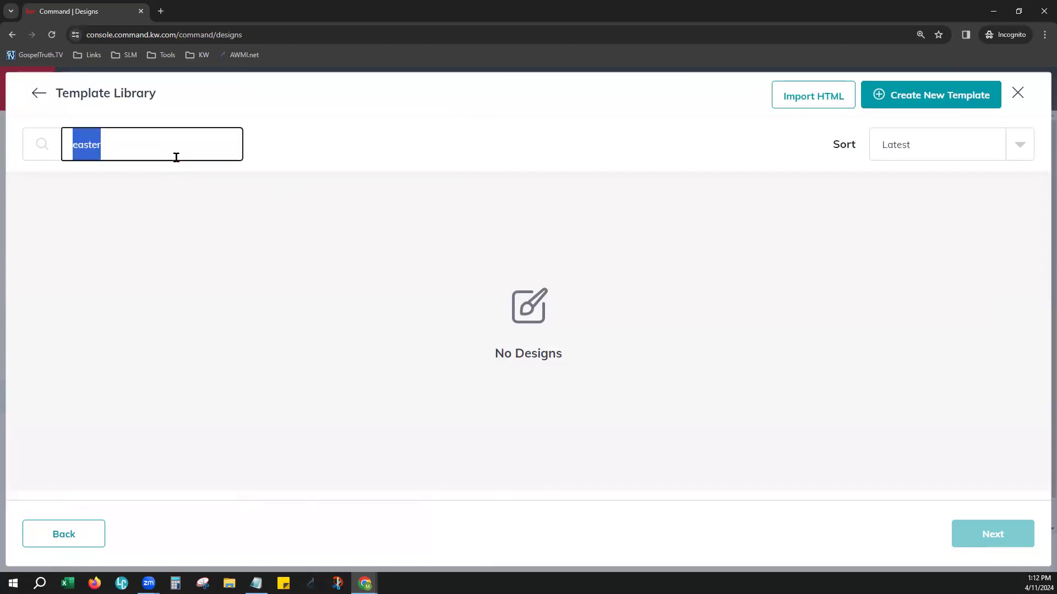
{"action": "type", "text": "spring"}
{"action": "key", "text": "BackSpace"}
{"action": "key", "text": "BackSpace"}
{"action": "key", "text": "BackSpace"}
{"action": "key", "text": "BackSpace"}
{"action": "key", "text": "BackSpace"}
{"action": "key", "text": "BackSpace"}
{"action": "type", "text": "newsletter"}
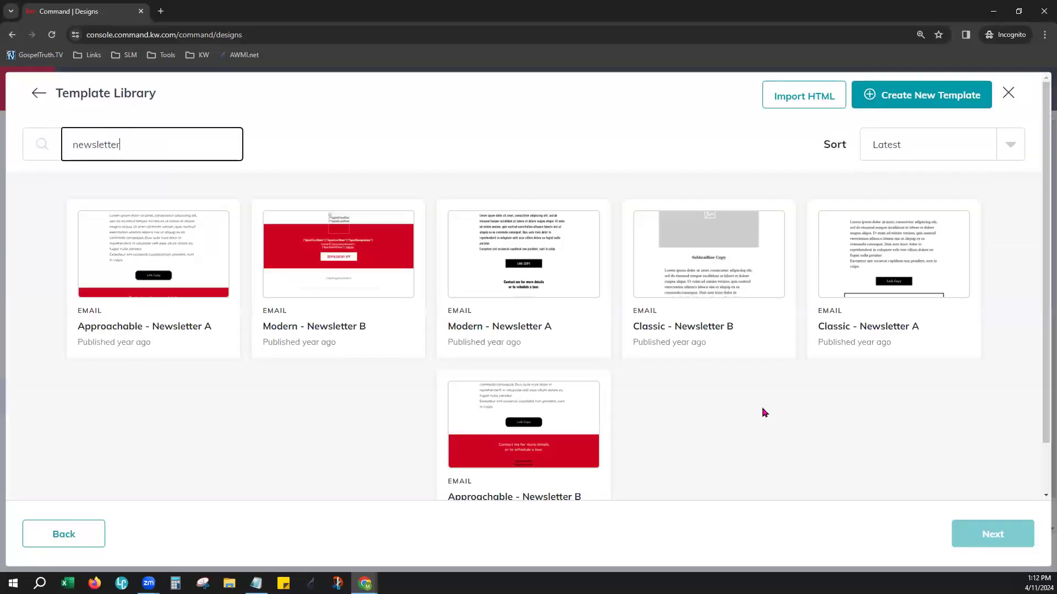
Clear the template search and look over the unfiltered list of email templates again
{"action": "double_click", "coordinate": [187, 148]}
{"action": "key", "text": "BackSpace"}
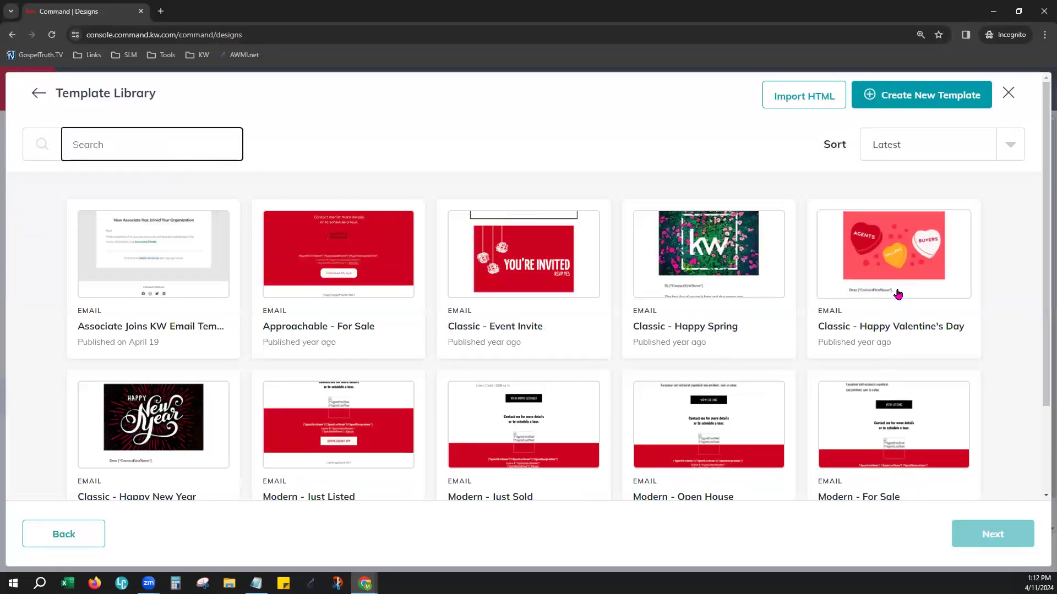
{"action": "scroll", "coordinate": [605, 386], "scroll_direction": "down", "scroll_amount": 1}
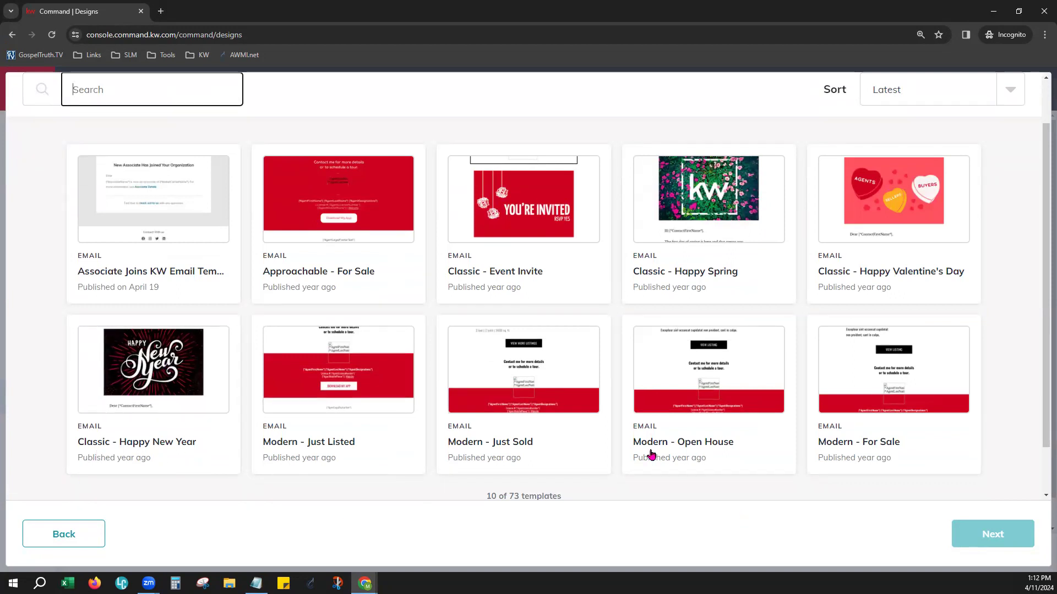
{"action": "scroll", "coordinate": [585, 349], "scroll_direction": "up", "scroll_amount": 1}
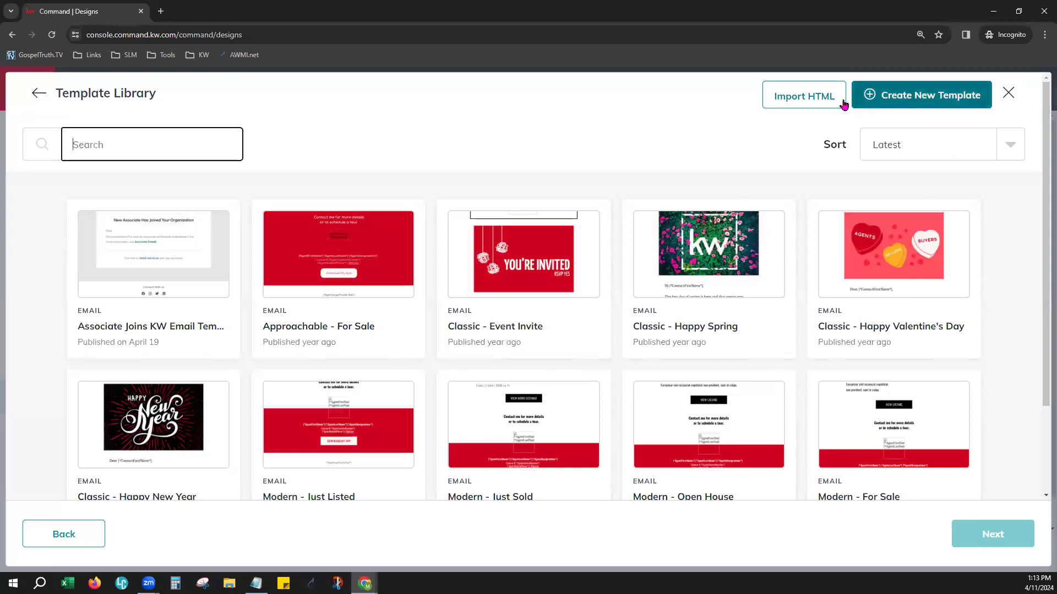
Create a new blank email template and reduce the browser zoom to 110% in the email editor
{"action": "left_click", "coordinate": [943, 103]}
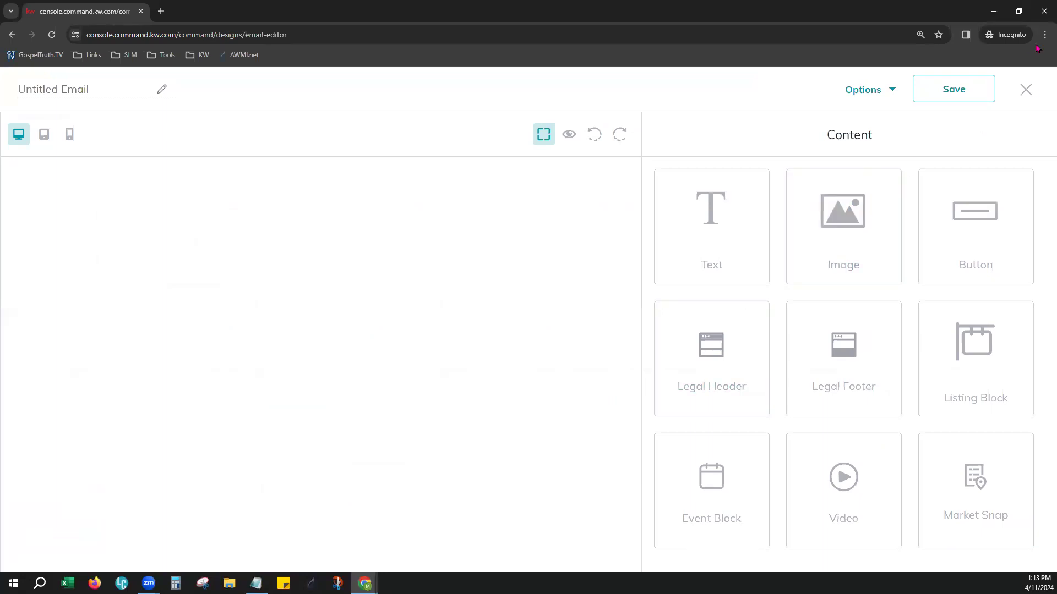
{"action": "left_click", "coordinate": [1044, 35]}
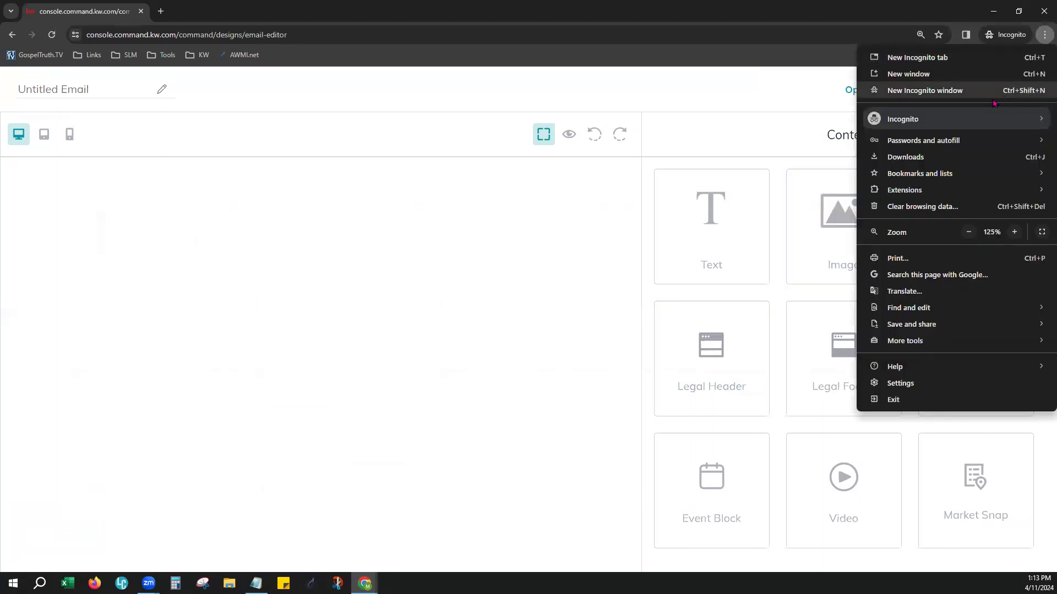
{"action": "left_click", "coordinate": [969, 232]}
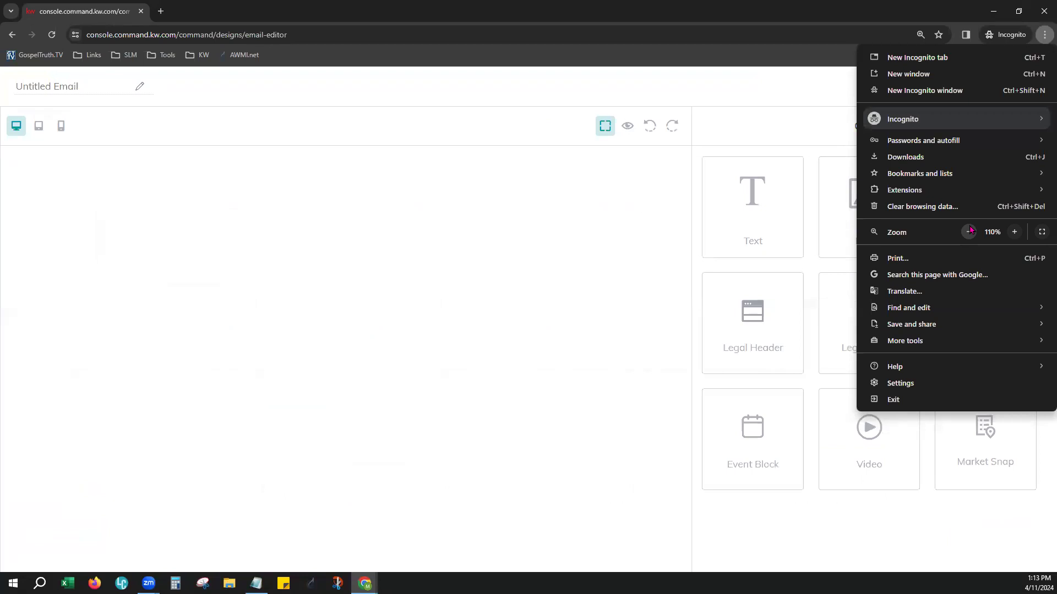
{"action": "left_click", "coordinate": [649, 312]}
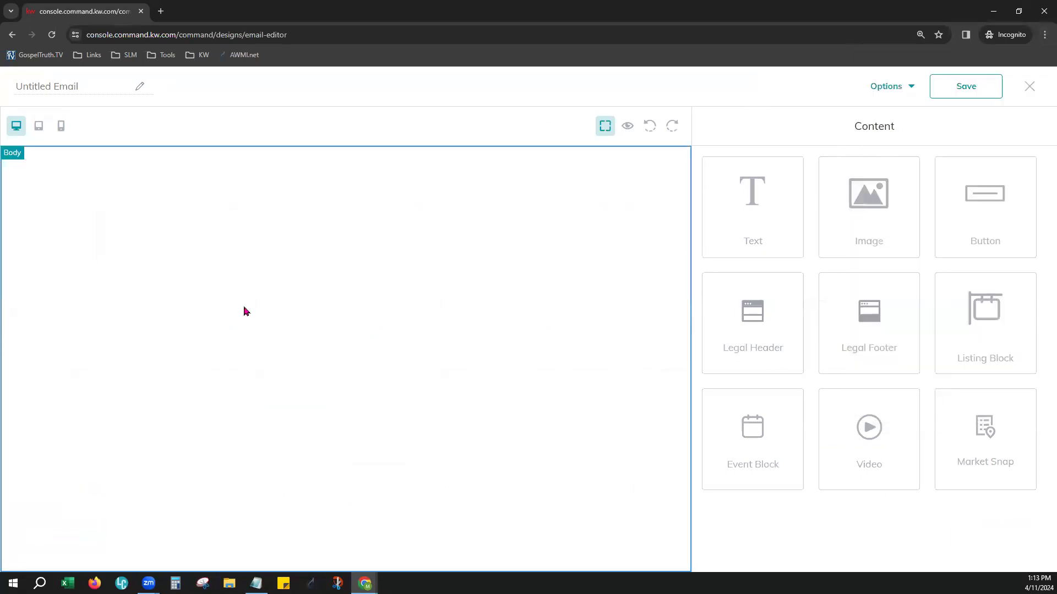
Name the untitled email "Email Campaign Demo"
{"action": "left_click", "coordinate": [73, 97]}
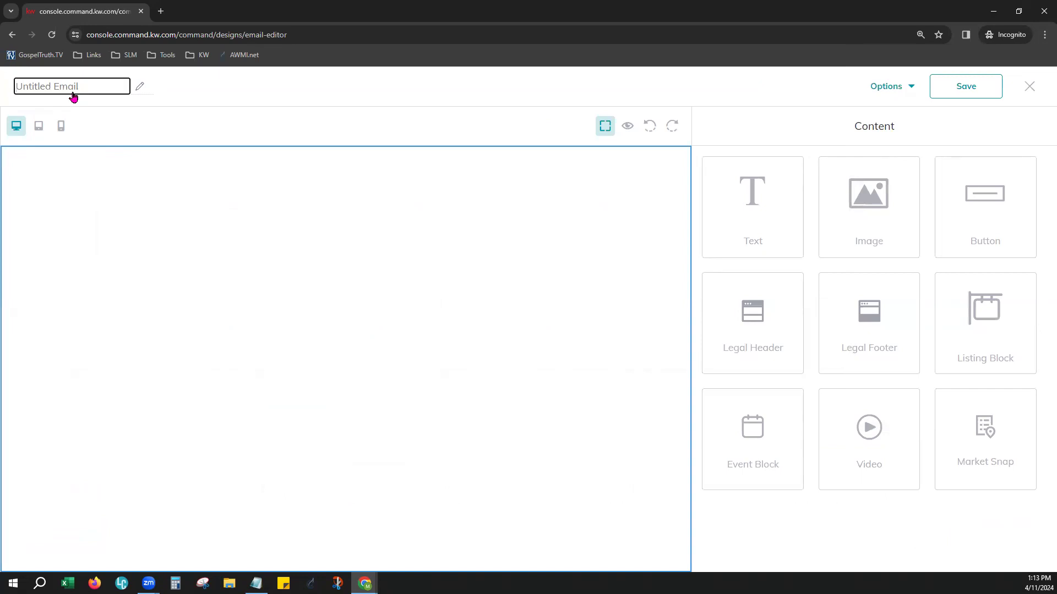
{"action": "type", "text": "Email Campaign Tes"}
{"action": "type", "text": "Demo"}
{"action": "left_click", "coordinate": [368, 93]}
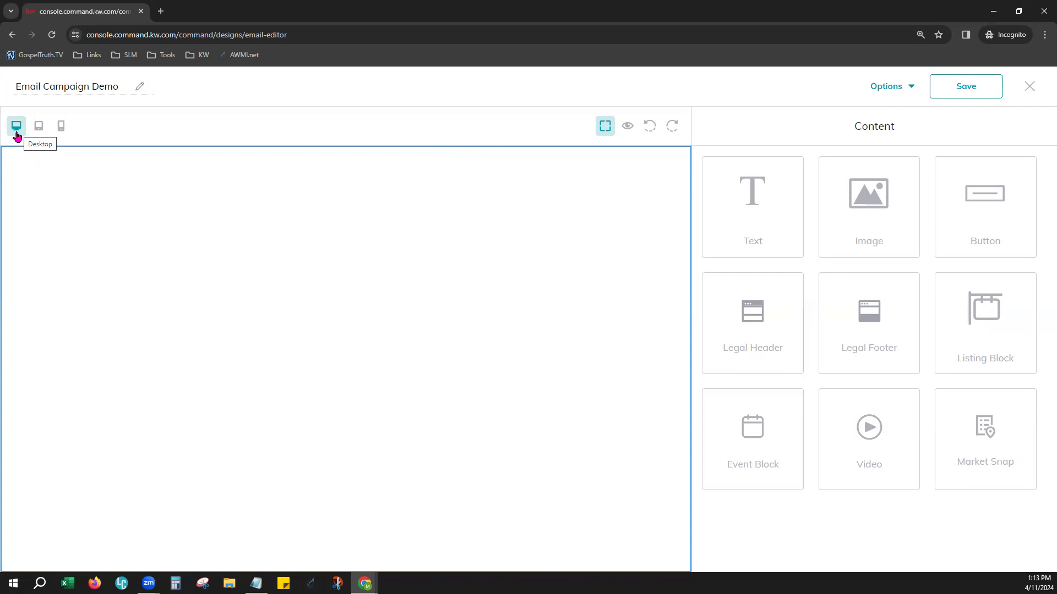
Check the blank email in tablet, mobile and desktop layouts, and review the editor's preview, test email and download options
{"action": "left_click", "coordinate": [38, 130]}
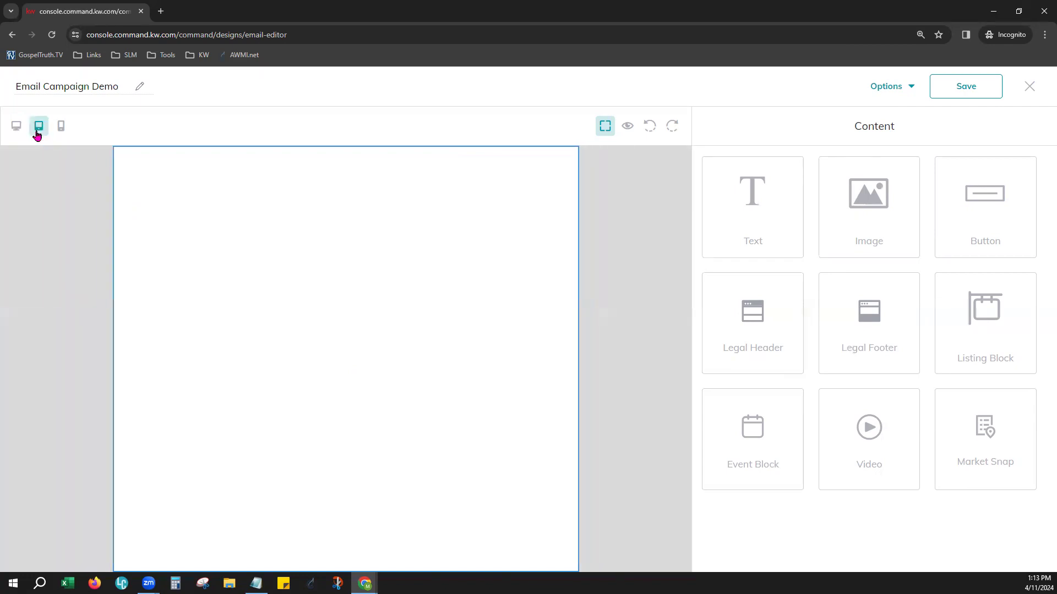
{"action": "left_click", "coordinate": [61, 132]}
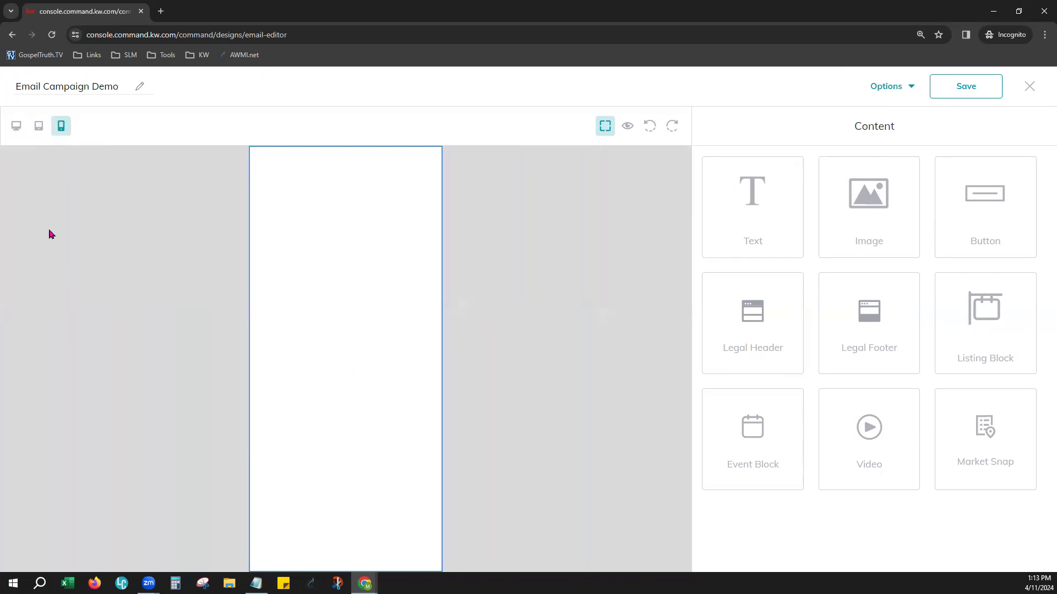
{"action": "left_click", "coordinate": [19, 130]}
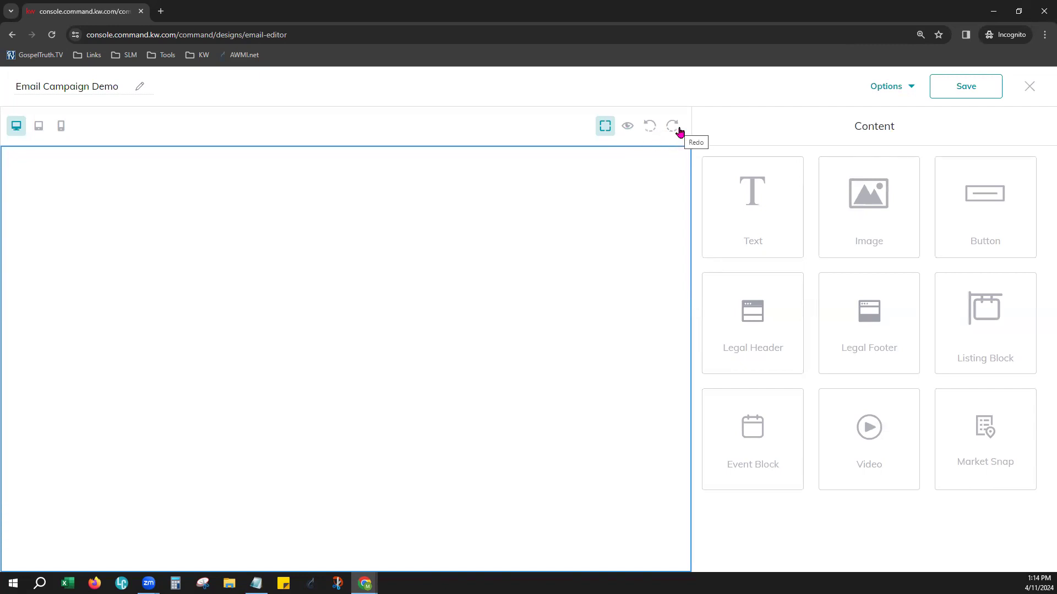
{"action": "left_click", "coordinate": [900, 97]}
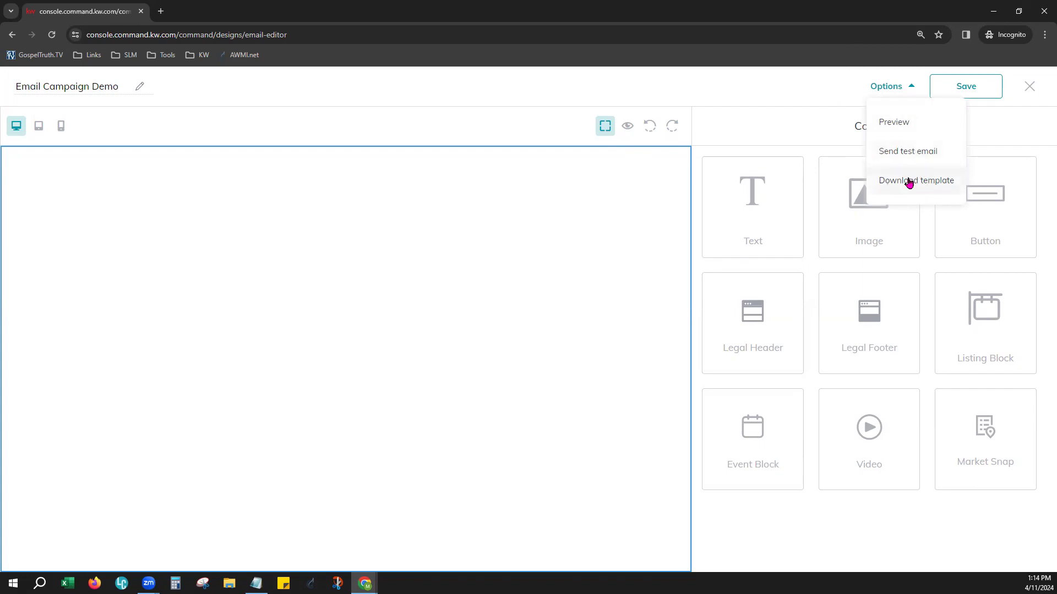
{"action": "left_click", "coordinate": [796, 96]}
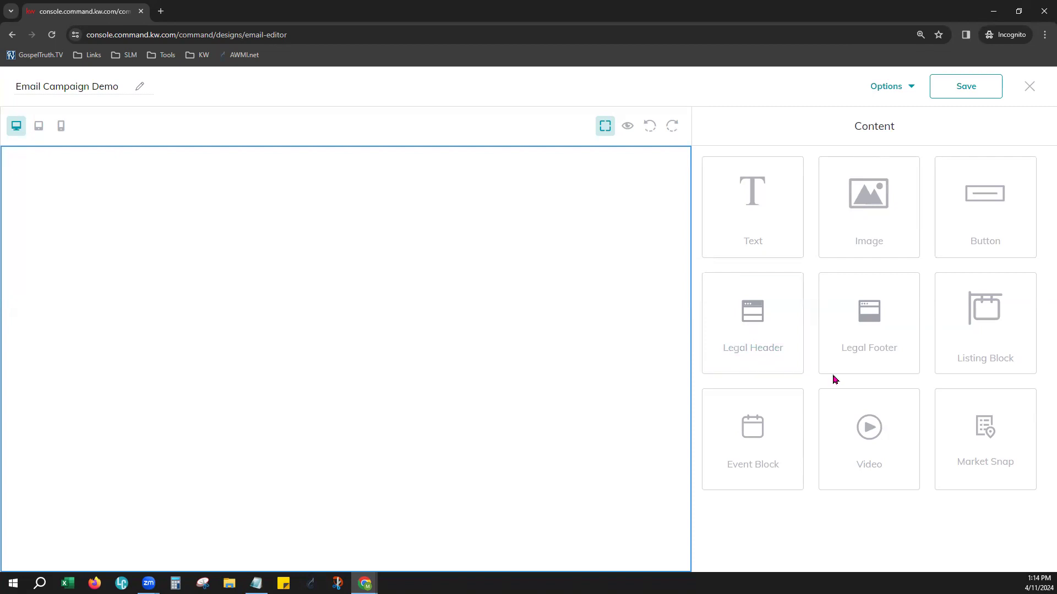
Add a Legal Header and a Legal Footer below it to the email body, and check both in preview mode
{"action": "left_click_drag", "start_coordinate": [768, 333], "coordinate": [328, 199]}
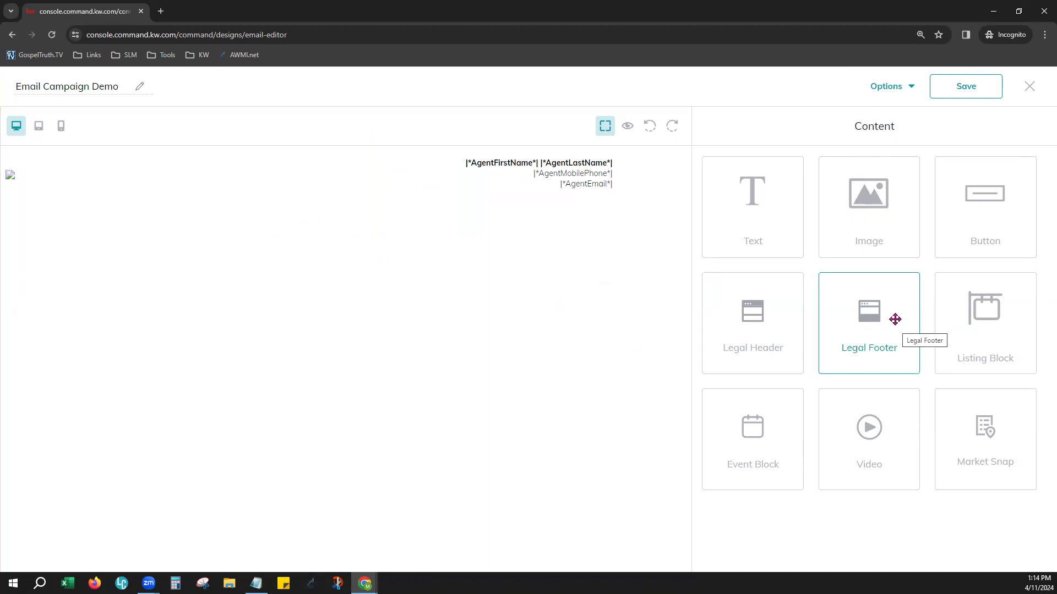
{"action": "left_click_drag", "start_coordinate": [893, 317], "coordinate": [498, 292]}
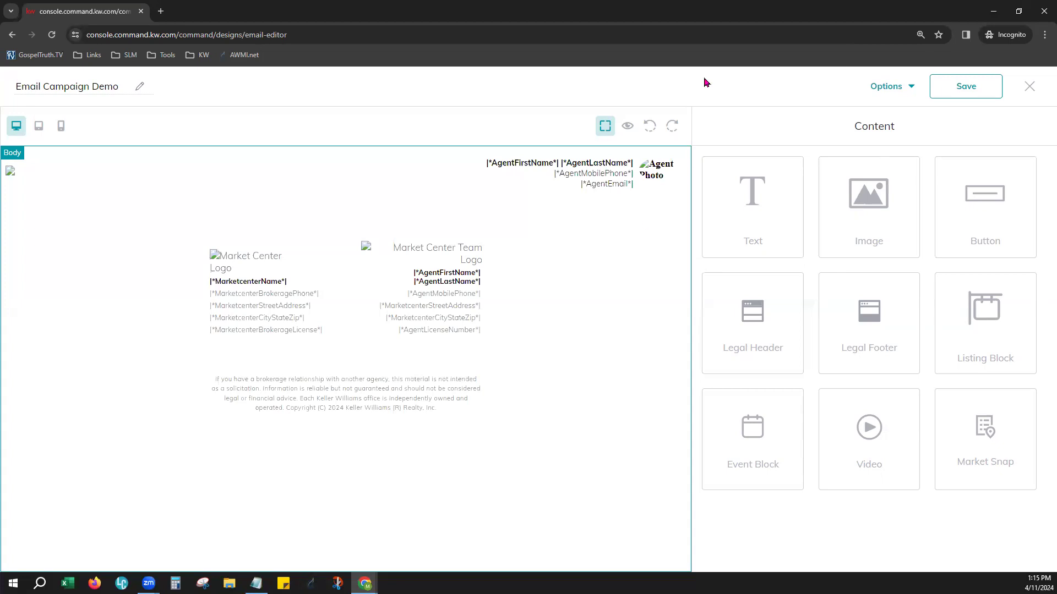
{"action": "left_click", "coordinate": [628, 132]}
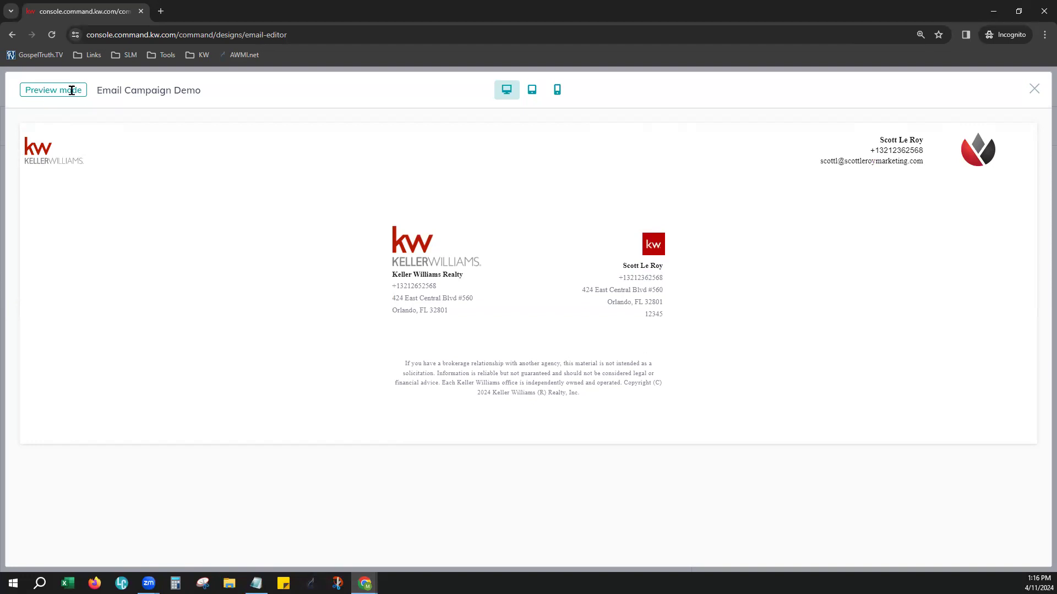
{"action": "left_click", "coordinate": [1029, 91]}
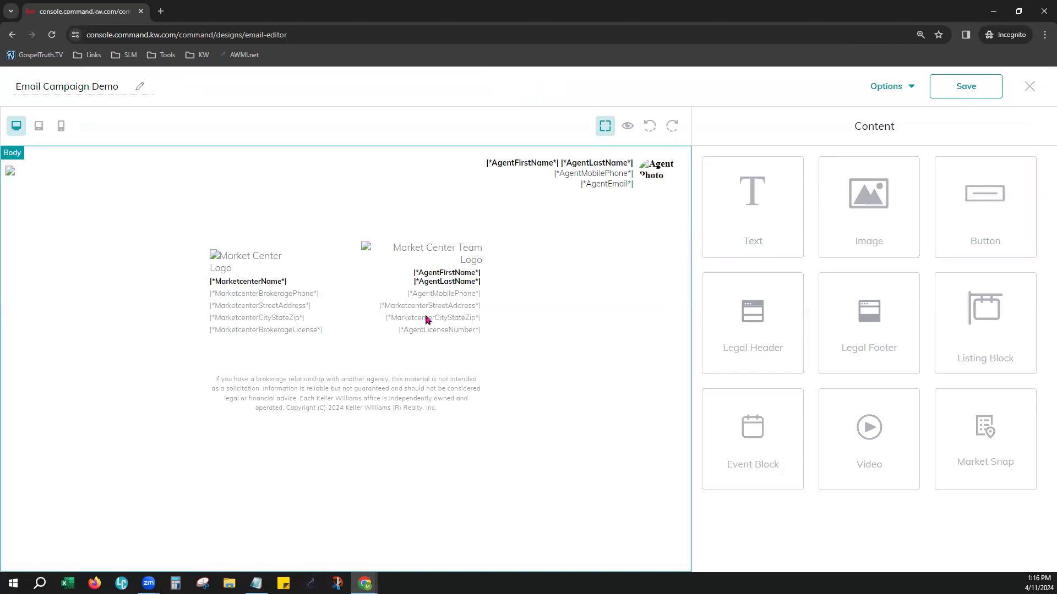
Insert a Text block between the email's legal header and legal footer
{"action": "left_click", "coordinate": [438, 303]}
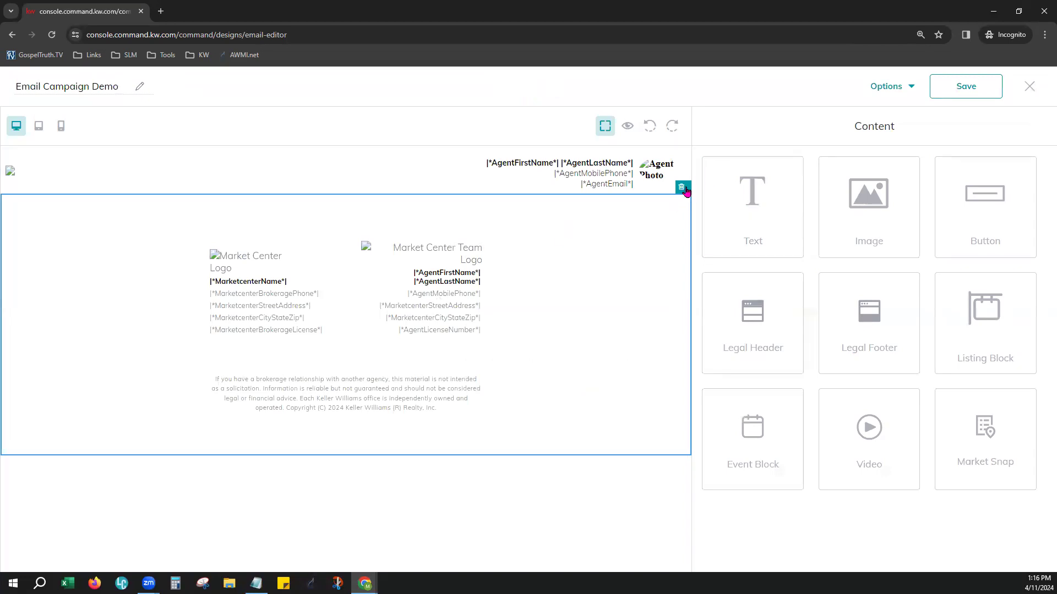
{"action": "left_click", "coordinate": [503, 176]}
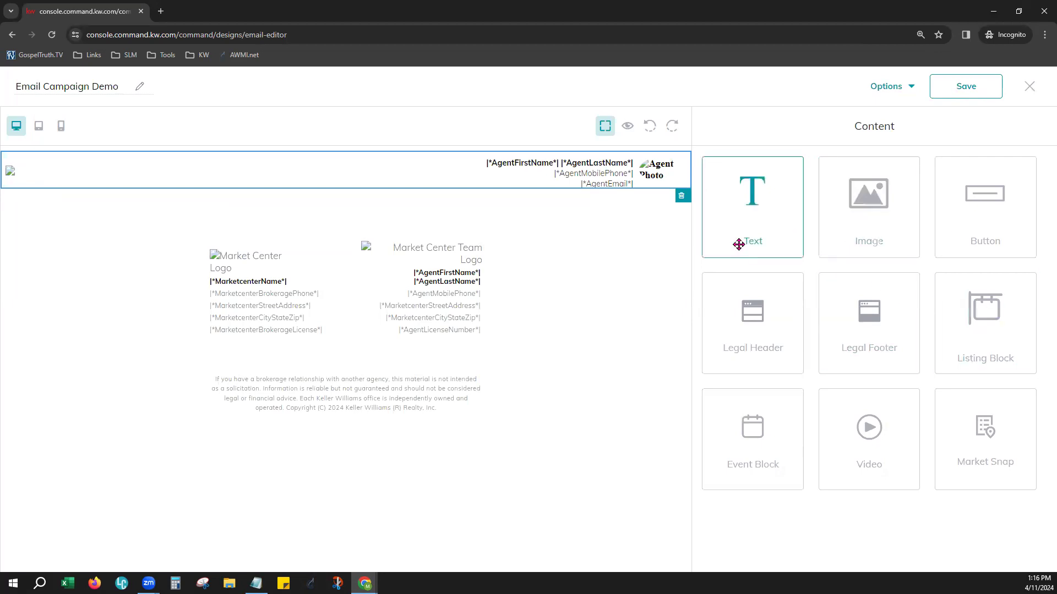
{"action": "left_click_drag", "start_coordinate": [749, 229], "coordinate": [427, 214]}
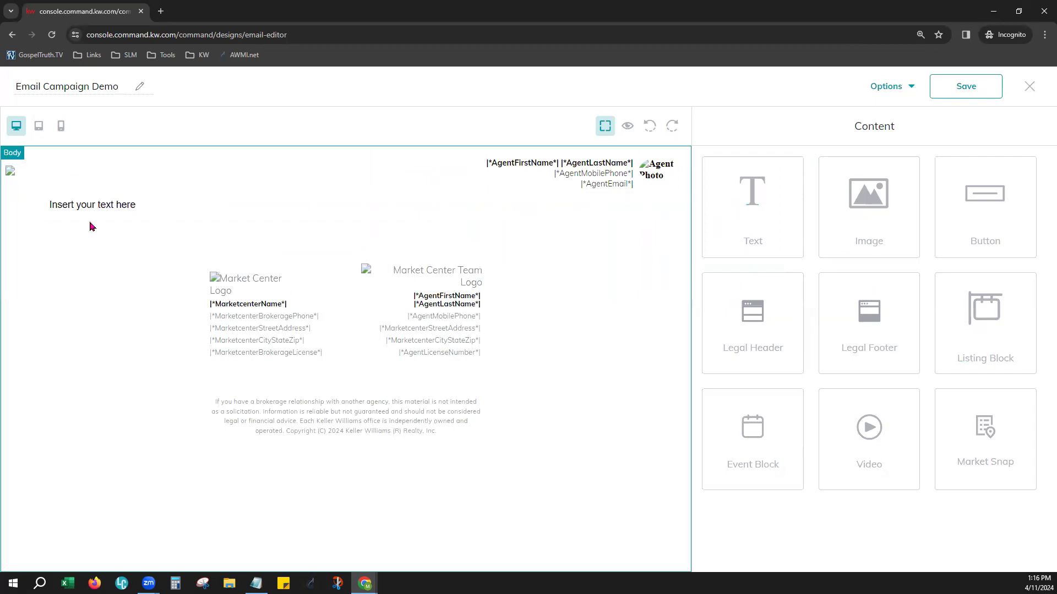
Replace the Text block's placeholder with the greeting "Hello" followed by the ContactFirstName merge field
{"action": "left_click", "coordinate": [106, 209]}
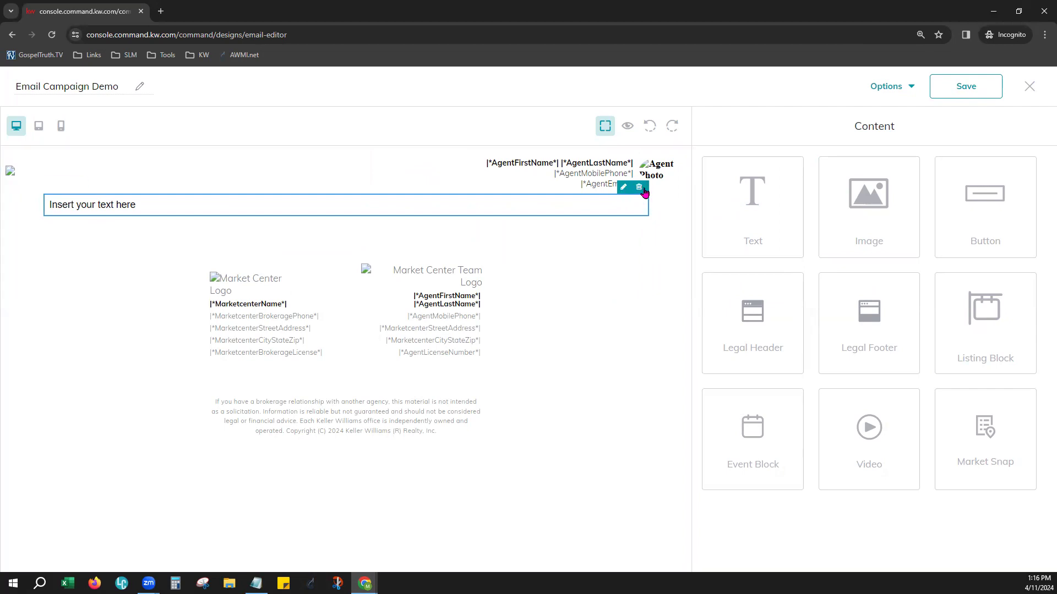
{"action": "left_click", "coordinate": [495, 211]}
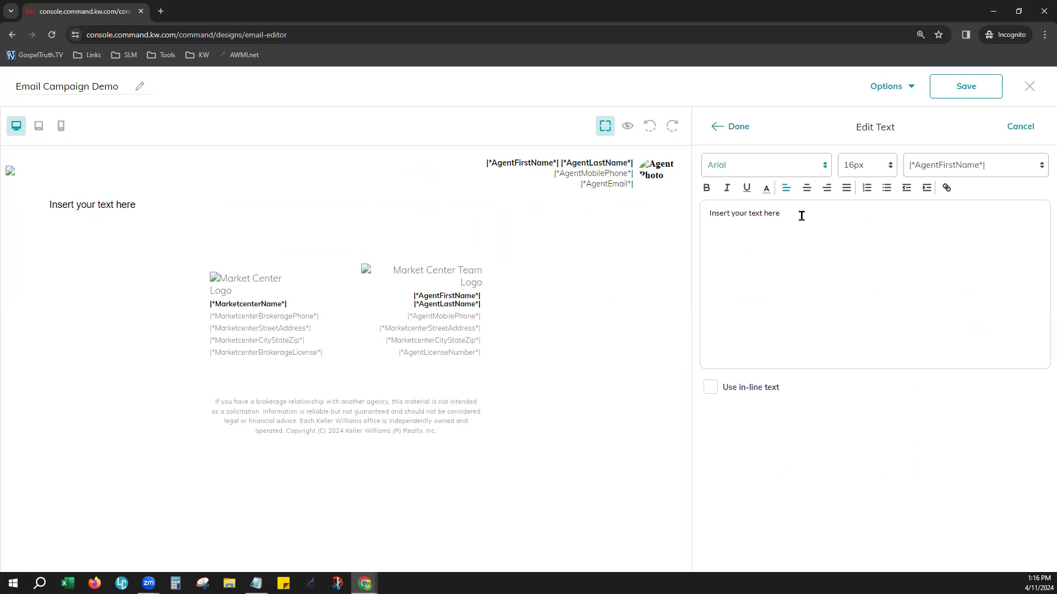
{"action": "left_click_drag", "start_coordinate": [794, 214], "coordinate": [707, 214]}
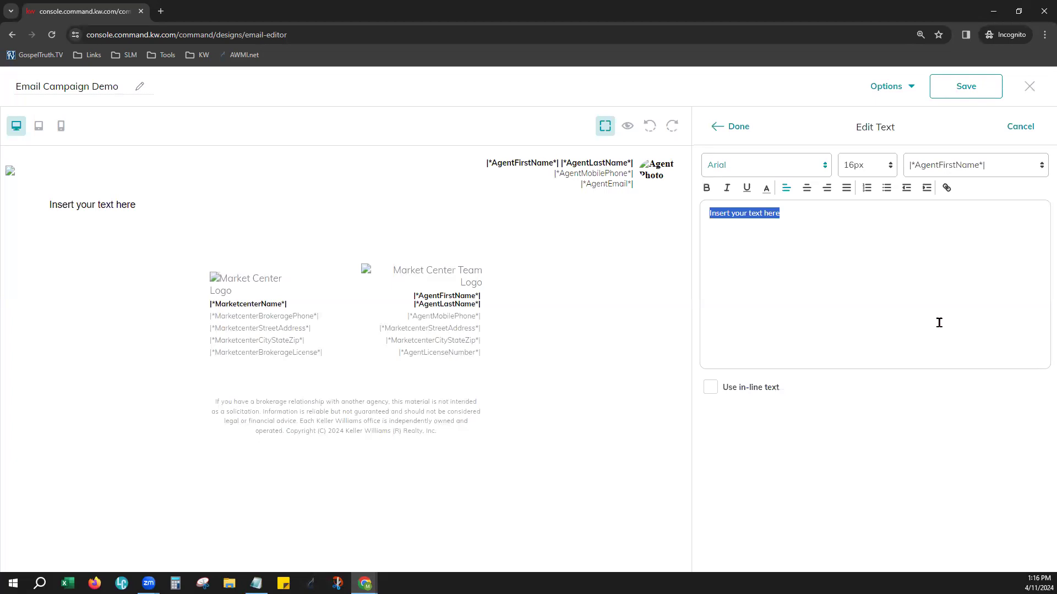
{"action": "type", "text": "Hello"}
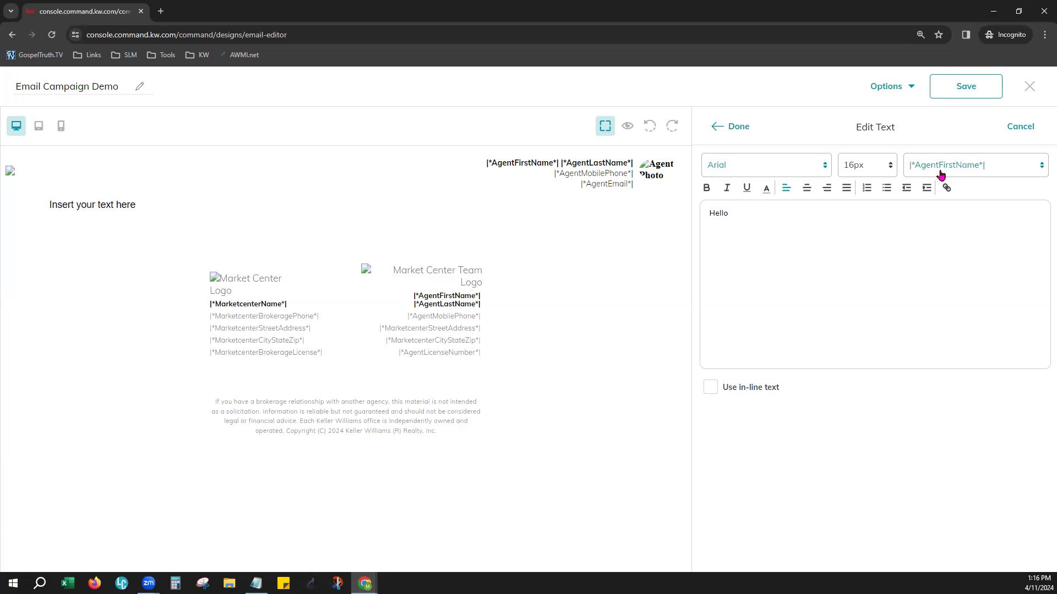
{"action": "left_click", "coordinate": [969, 174]}
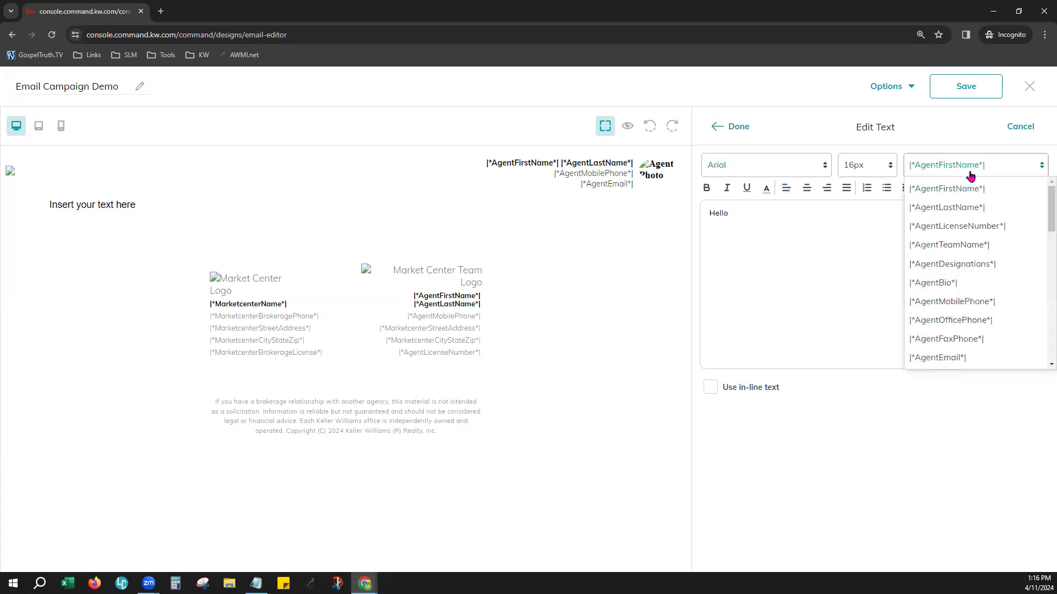
{"action": "scroll", "coordinate": [985, 303], "scroll_direction": "down", "scroll_amount": 2}
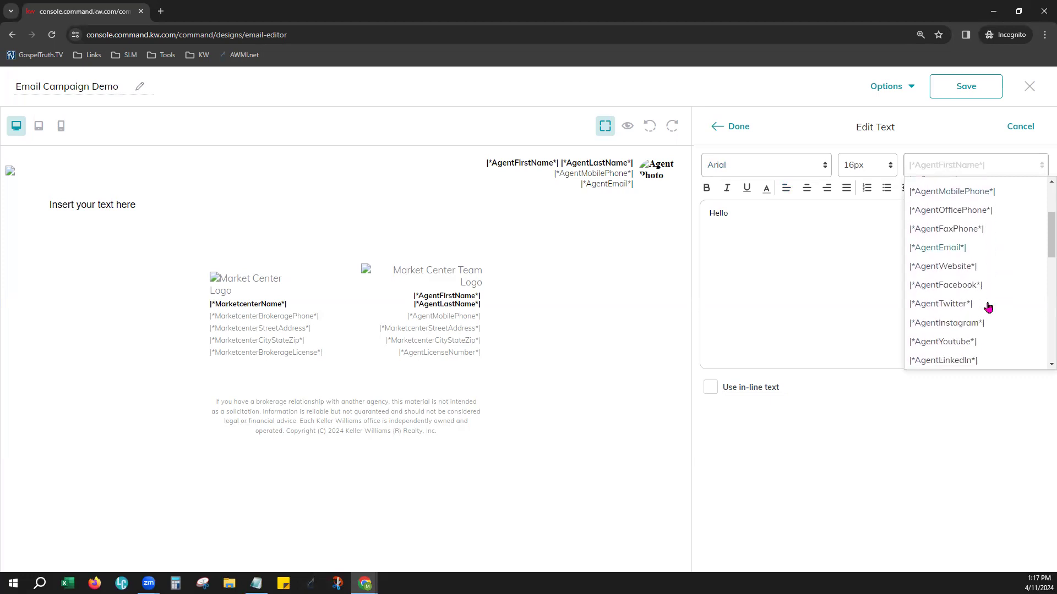
{"action": "scroll", "coordinate": [988, 308], "scroll_direction": "down", "scroll_amount": 5}
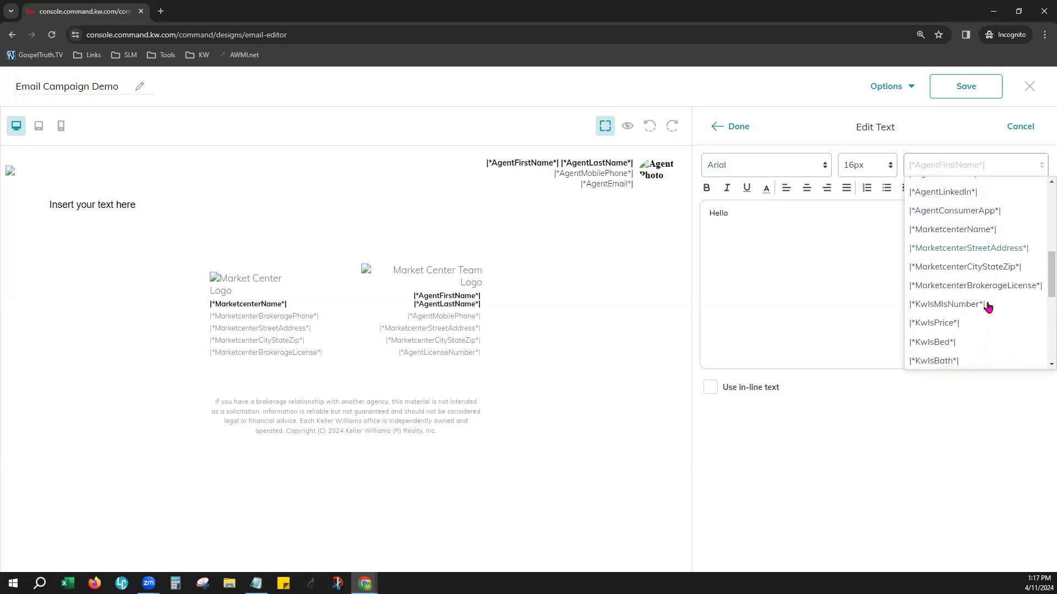
{"action": "scroll", "coordinate": [988, 307], "scroll_direction": "down", "scroll_amount": 4}
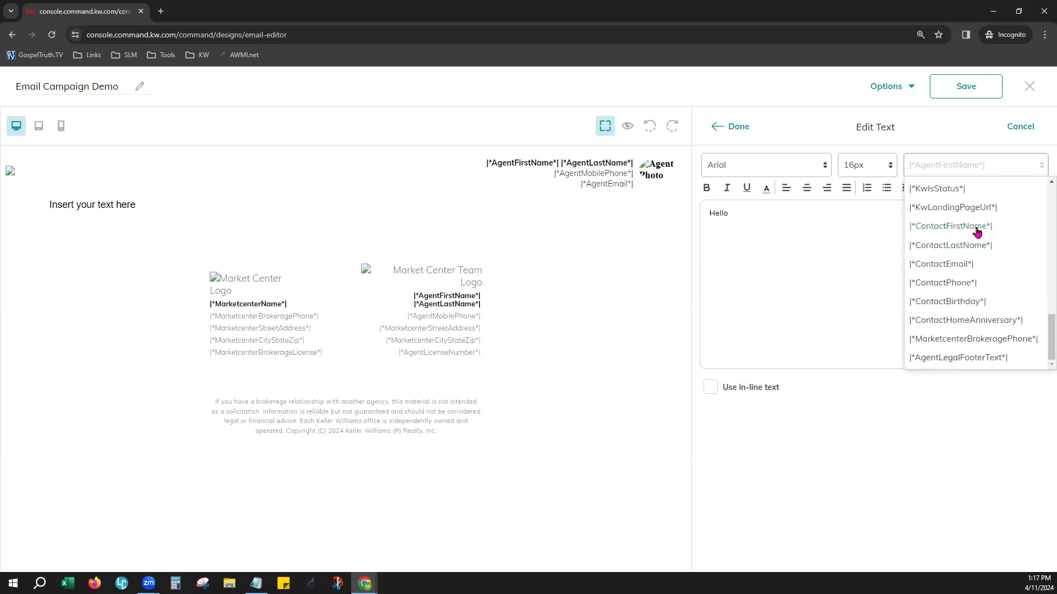
{"action": "left_click", "coordinate": [934, 232]}
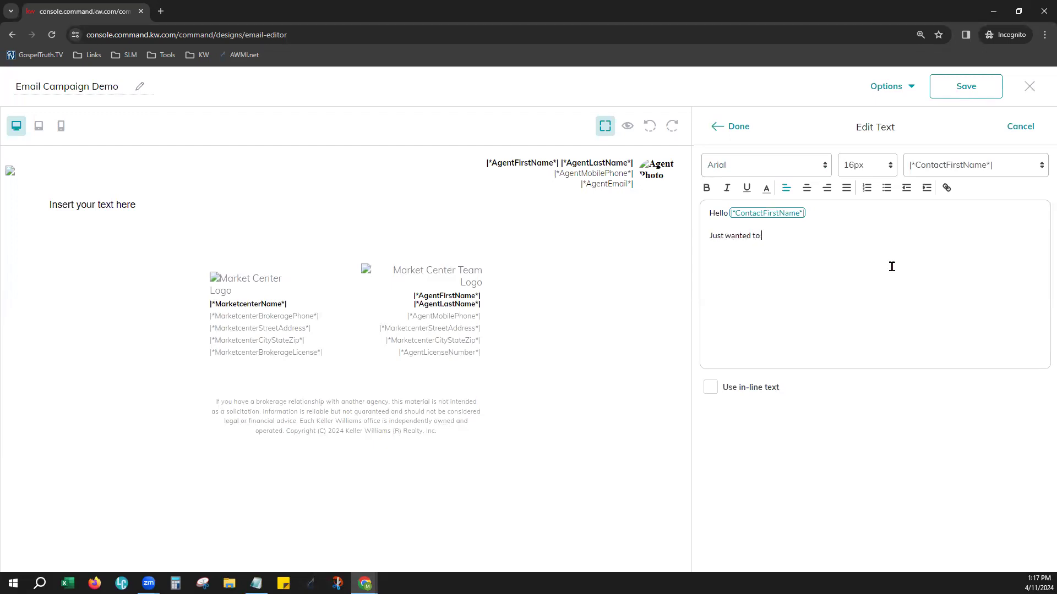
Write below the greeting: "Just wanted to show you the hot listings in your area! Let me know if you would like a personal tour!"
{"action": "type", "text": "how you the hot listings in your area! Hope you have a"}
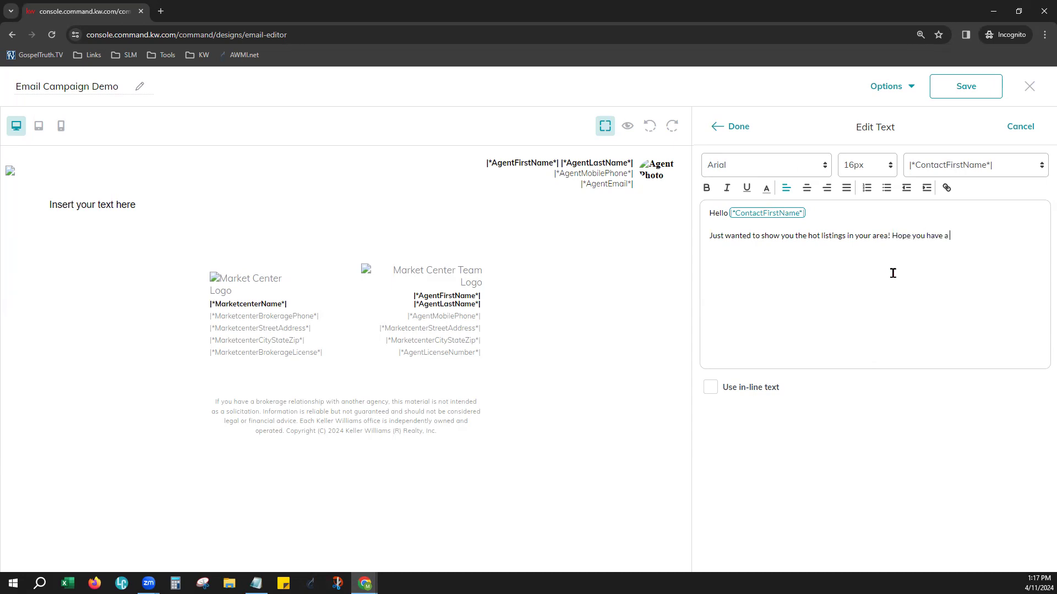
{"action": "key", "text": "BackSpace"}
{"action": "key", "text": "BackSpace"}
{"action": "key", "text": "BackSpace"}
{"action": "key", "text": "BackSpace"}
{"action": "key", "text": "BackSpace"}
{"action": "key", "text": "BackSpace"}
{"action": "key", "text": "BackSpace"}
{"action": "key", "text": "BackSpace"}
{"action": "key", "text": "BackSpace"}
{"action": "key", "text": "BackSpace"}
{"action": "key", "text": "BackSpace"}
{"action": "type", "text": "would lik"}
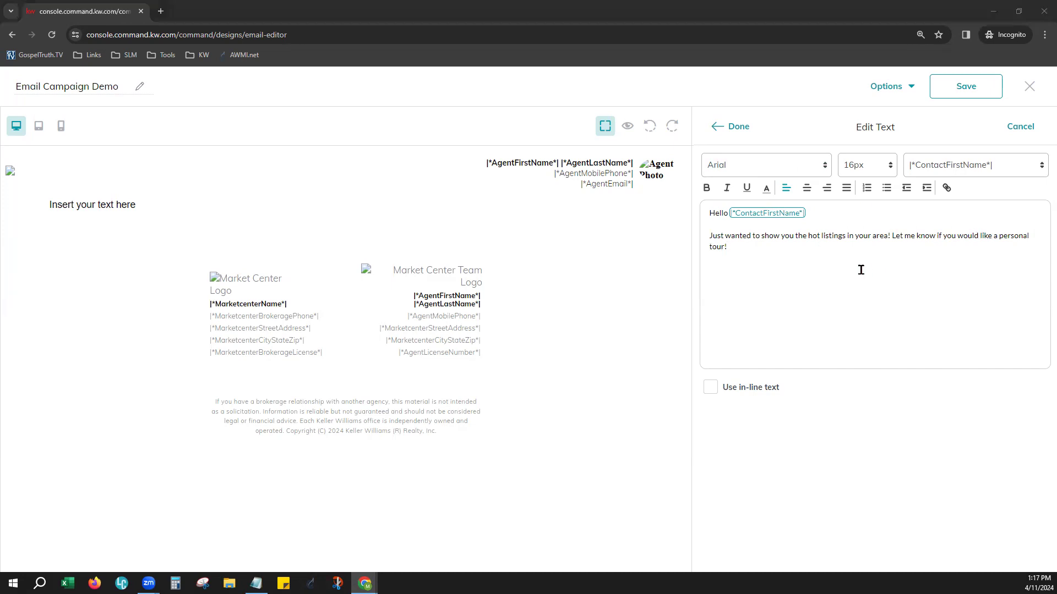
Make the whole message in the Text block bold and set its font to Lucida
{"action": "left_click", "coordinate": [724, 249]}
{"action": "left_click_drag", "start_coordinate": [724, 250], "coordinate": [706, 208]}
{"action": "left_click", "coordinate": [706, 189]}
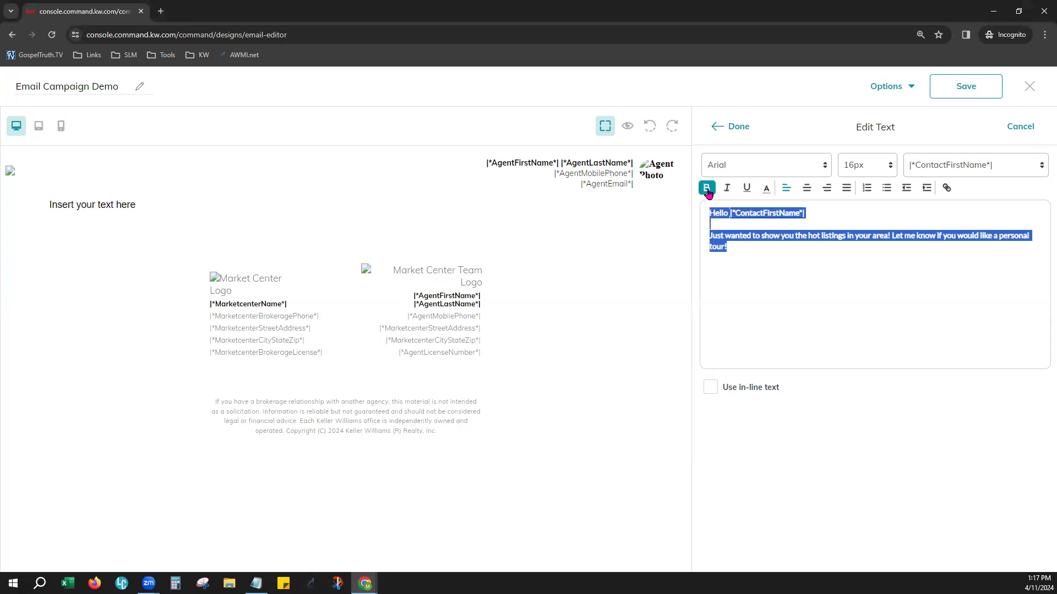
{"action": "left_click", "coordinate": [793, 168]}
{"action": "left_click", "coordinate": [755, 226]}
{"action": "left_click", "coordinate": [881, 166]}
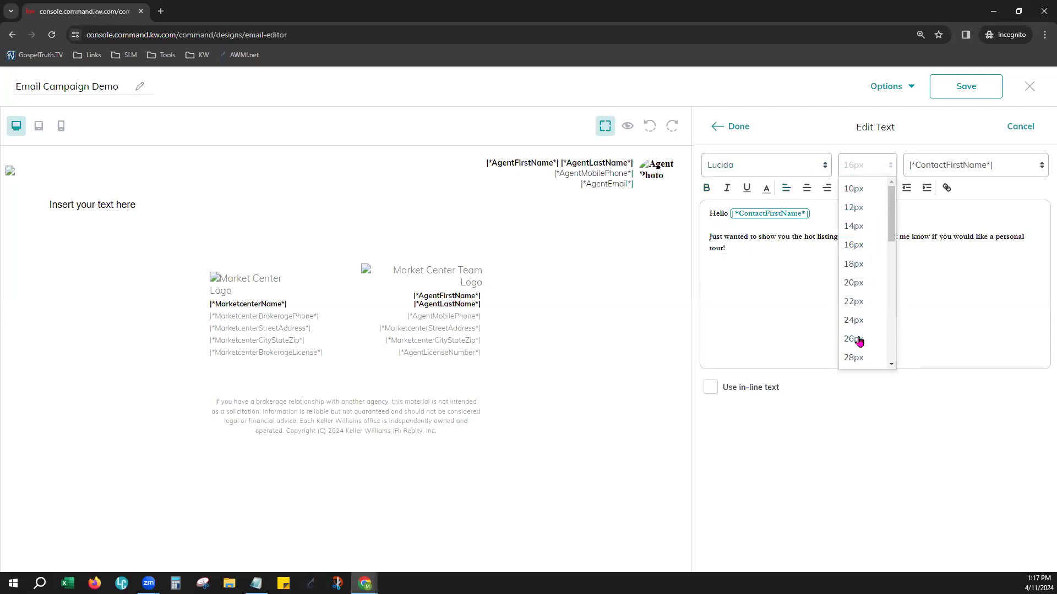
Color the entire greeting and message dark blue and apply the text edits to the email
{"action": "left_click_drag", "start_coordinate": [827, 285], "coordinate": [696, 219]}
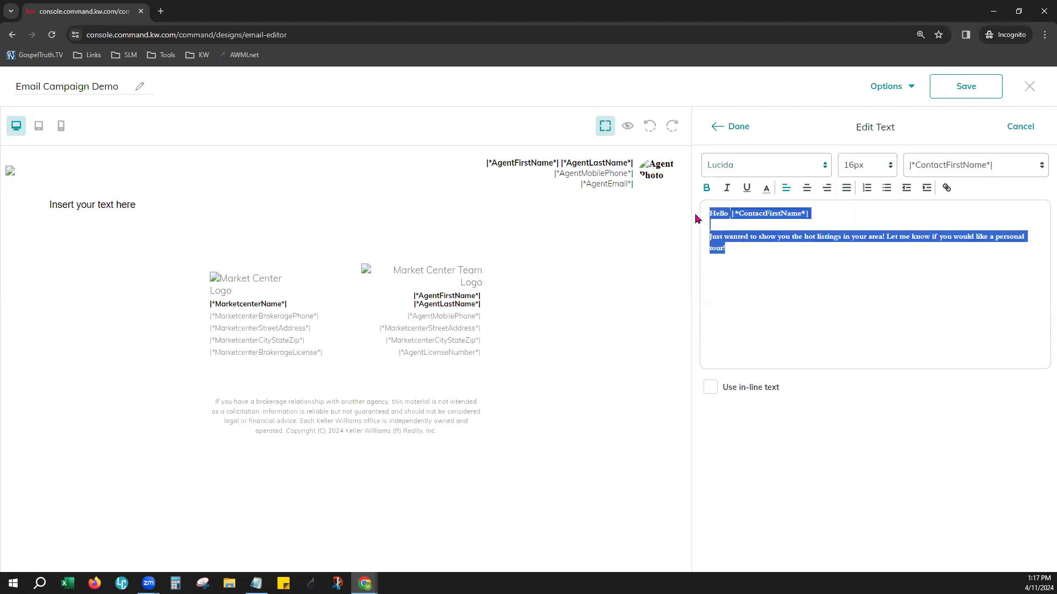
{"action": "left_click", "coordinate": [766, 188]}
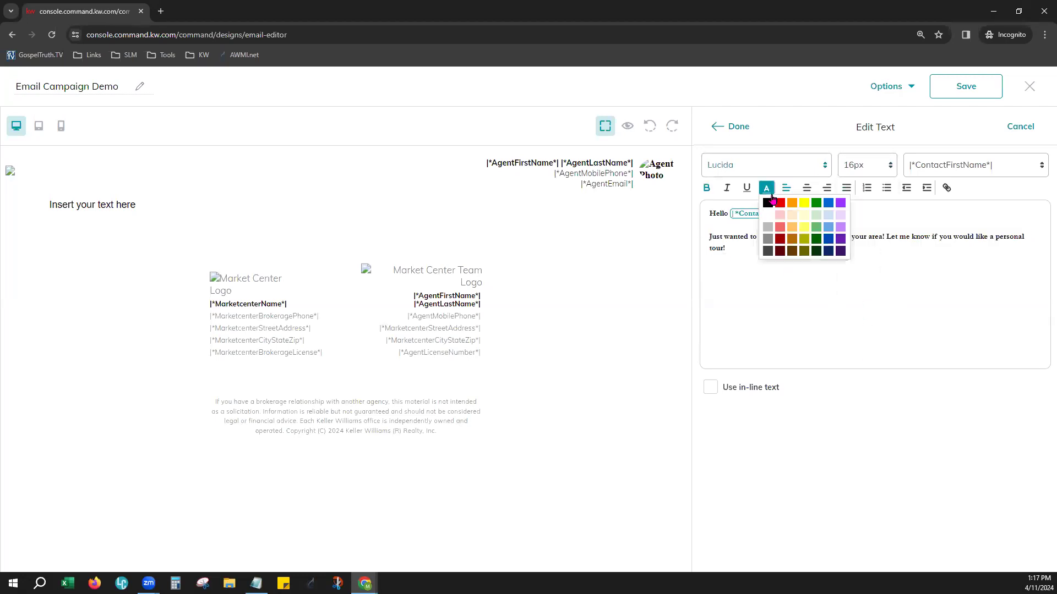
{"action": "left_click", "coordinate": [829, 203]}
{"action": "left_click", "coordinate": [823, 332]}
{"action": "key", "text": "ctrl+a"}
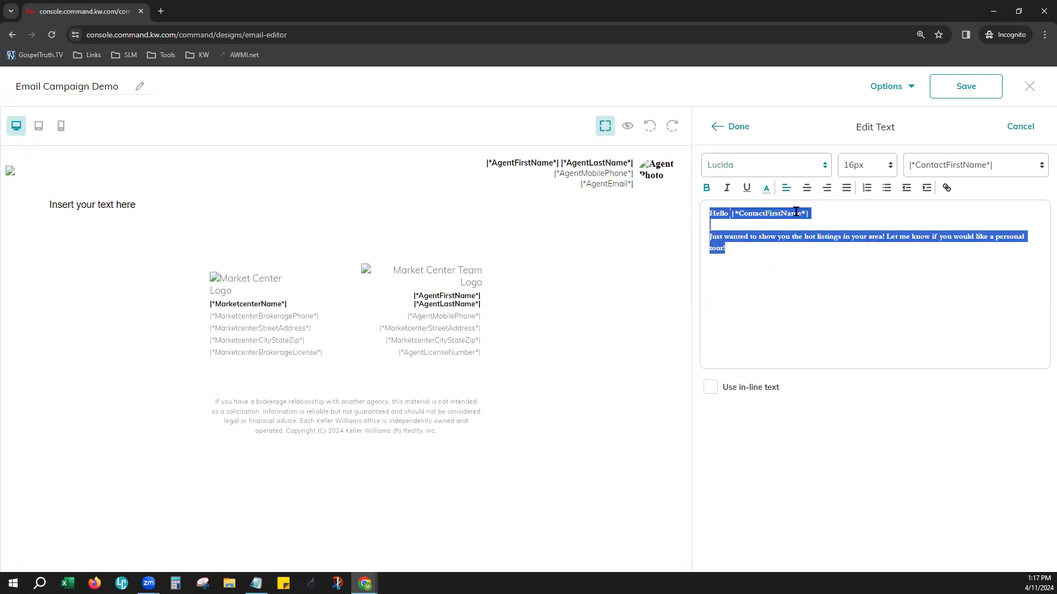
{"action": "left_click", "coordinate": [766, 188]}
{"action": "left_click", "coordinate": [824, 249]}
{"action": "left_click", "coordinate": [821, 274]}
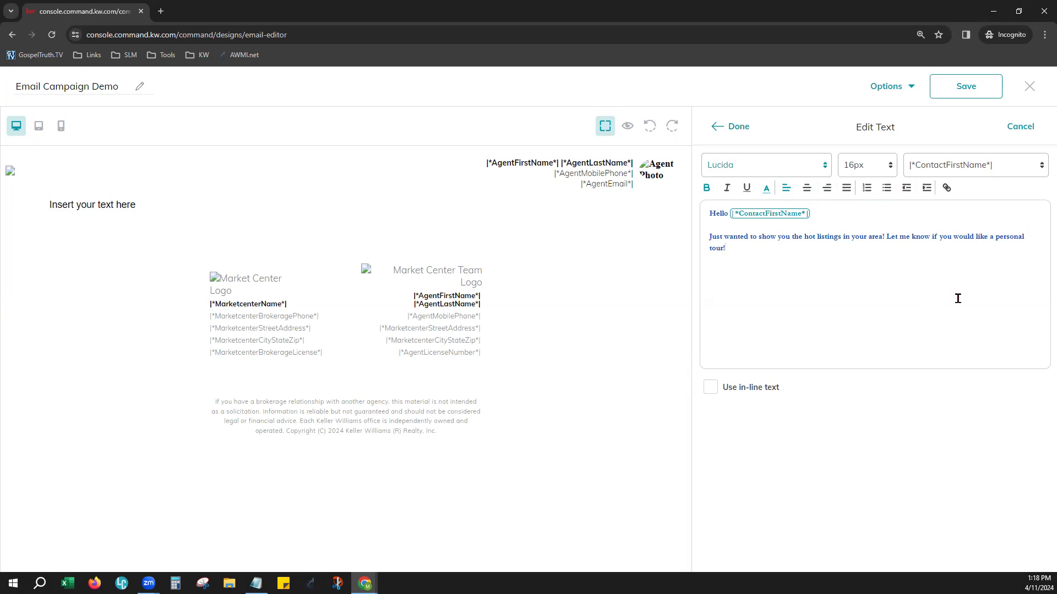
{"action": "left_click", "coordinate": [719, 133]}
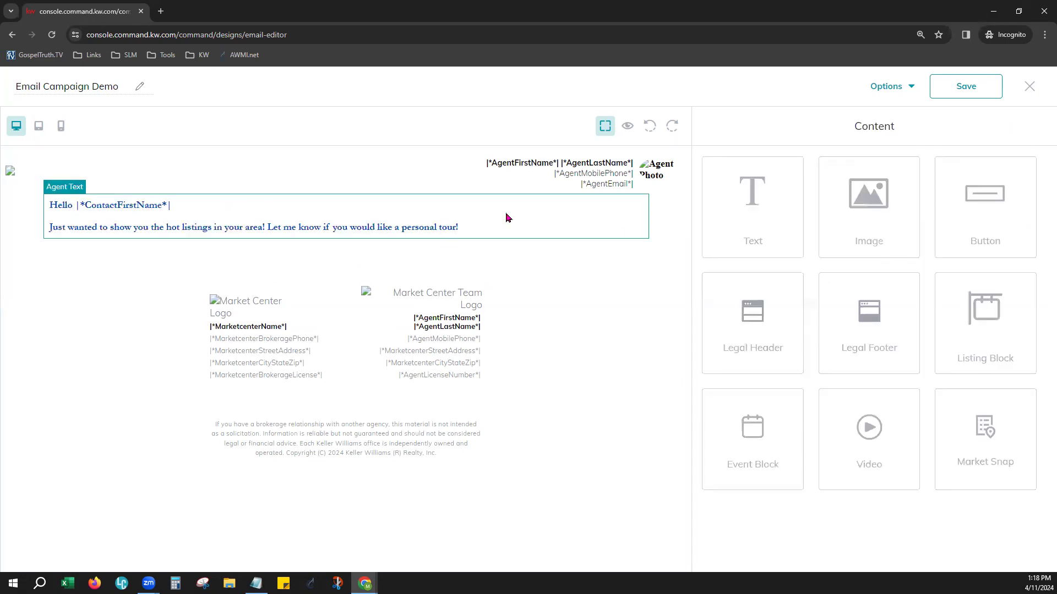
Center-align all the text in the message block and apply the change
{"action": "left_click", "coordinate": [545, 226]}
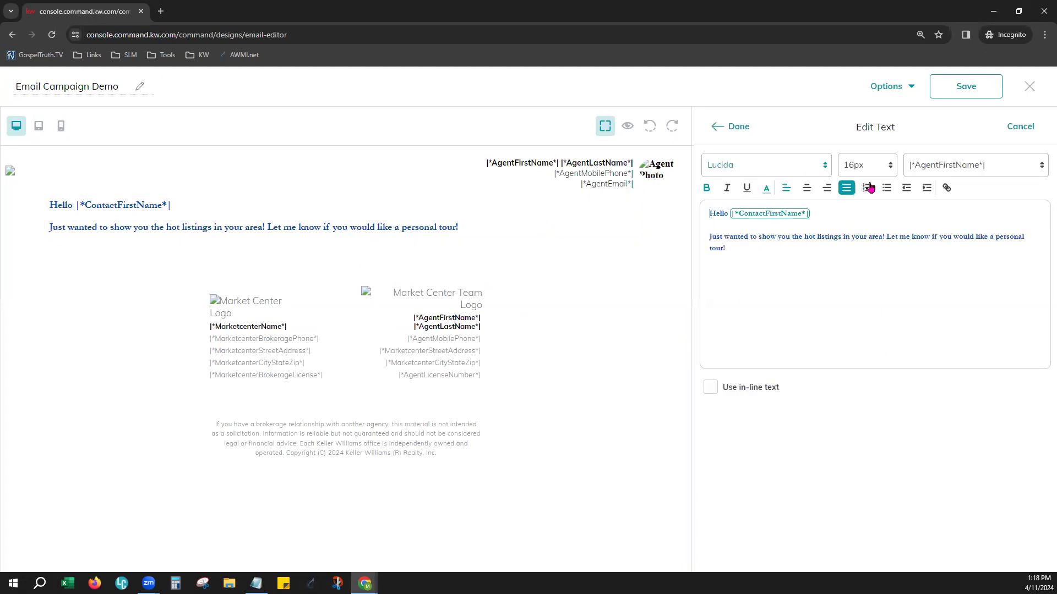
{"action": "key", "text": "ctrl+a"}
{"action": "left_click", "coordinate": [806, 190]}
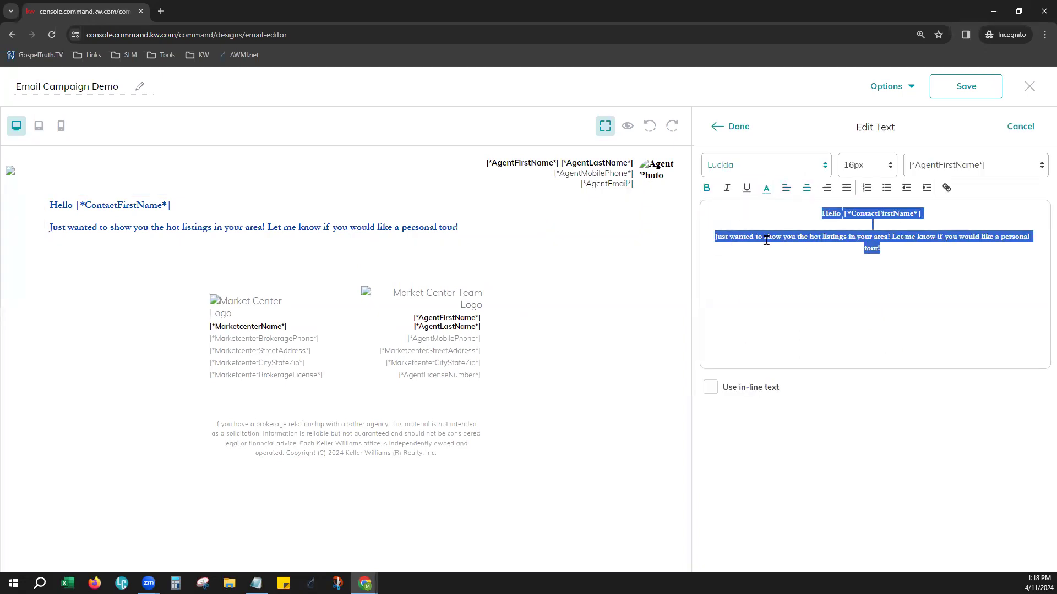
{"action": "left_click", "coordinate": [733, 127]}
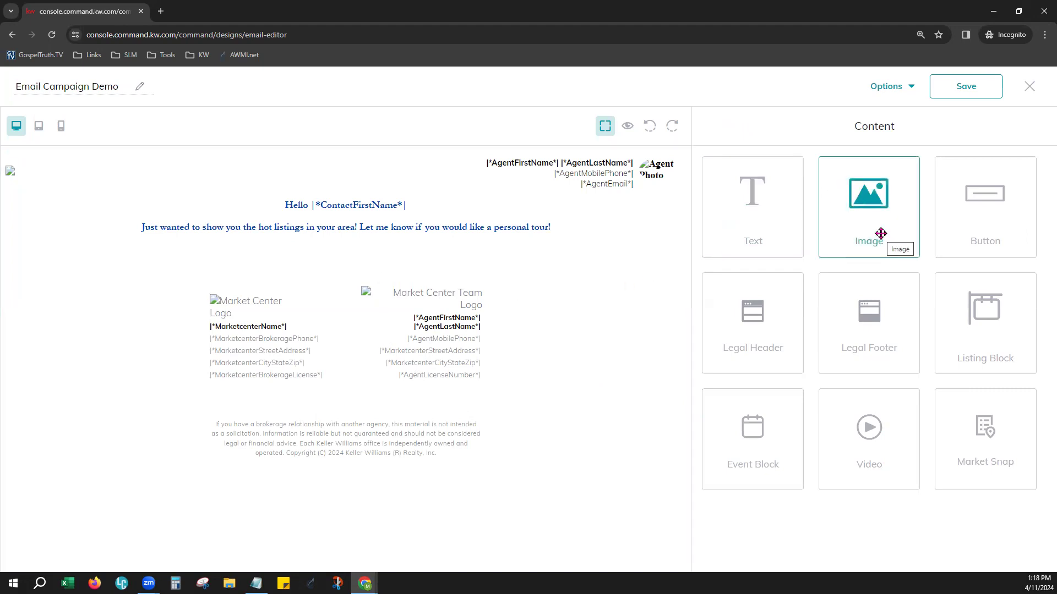
Add an Image block between the message and the legal footer, and search all listing images by address for "main"
{"action": "left_click_drag", "start_coordinate": [881, 233], "coordinate": [483, 288]}
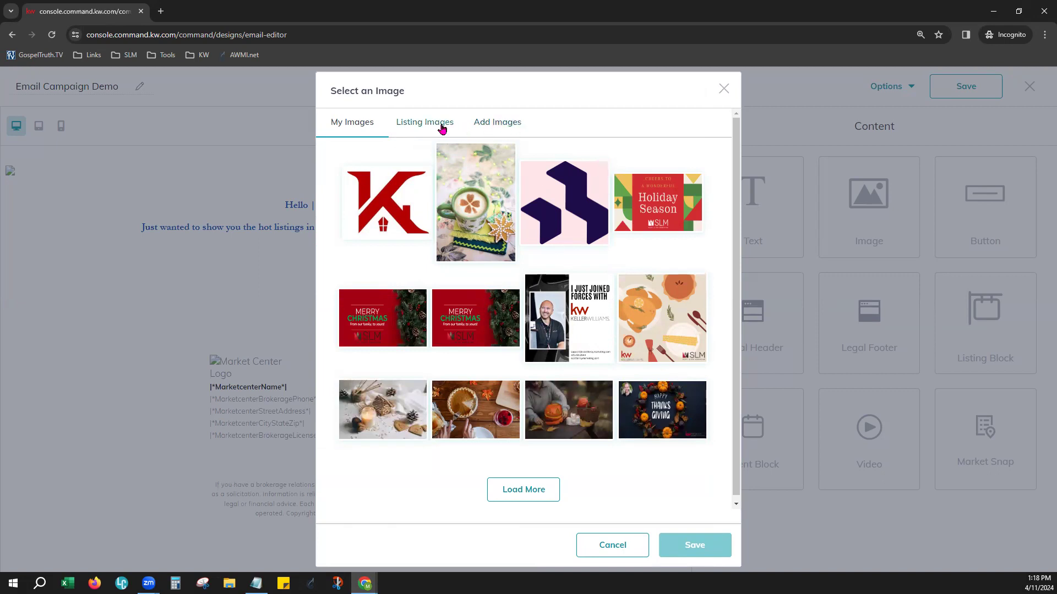
{"action": "left_click", "coordinate": [442, 127]}
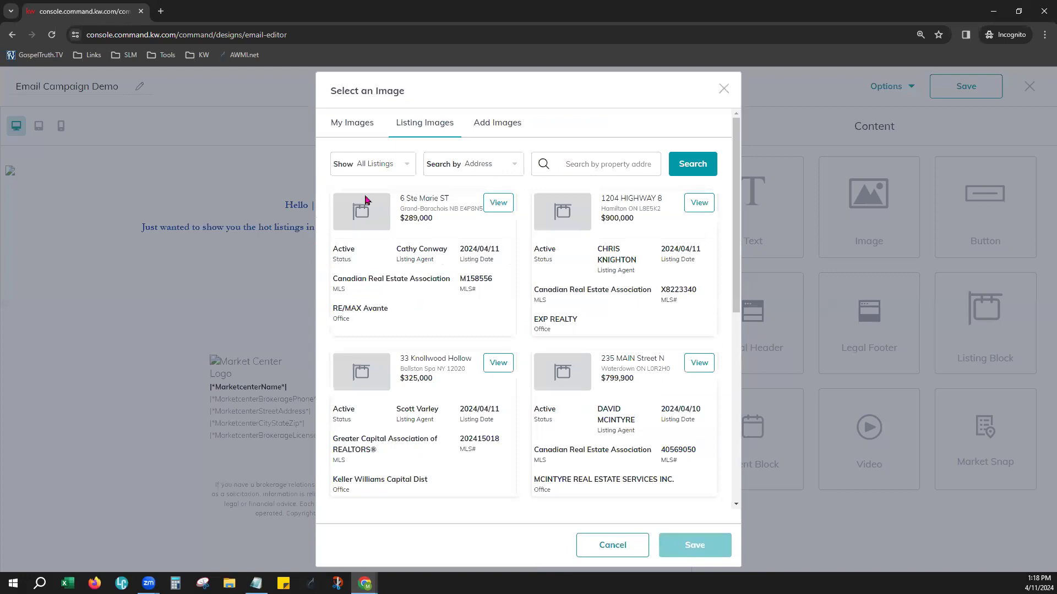
{"action": "left_click", "coordinate": [371, 165]}
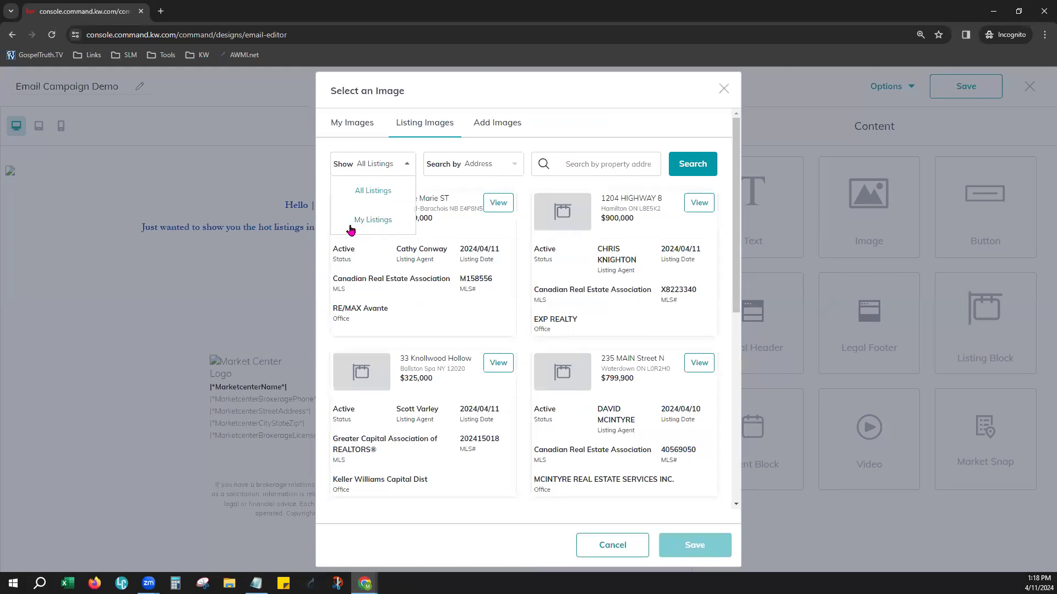
{"action": "left_click", "coordinate": [433, 165]}
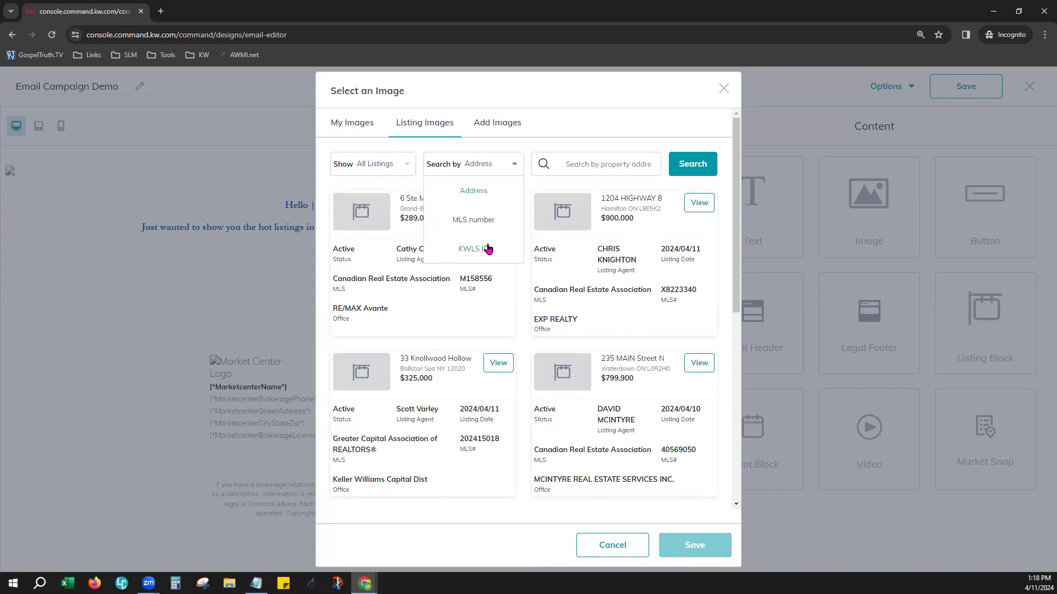
{"action": "left_click", "coordinate": [573, 159]}
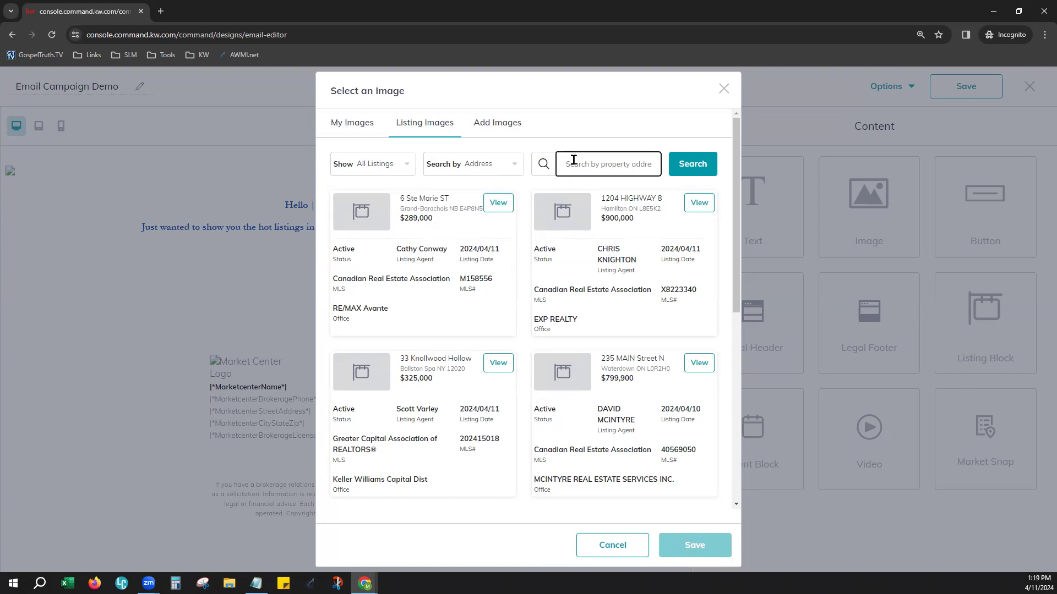
{"action": "type", "text": "ma"}
{"action": "left_click", "coordinate": [683, 163]}
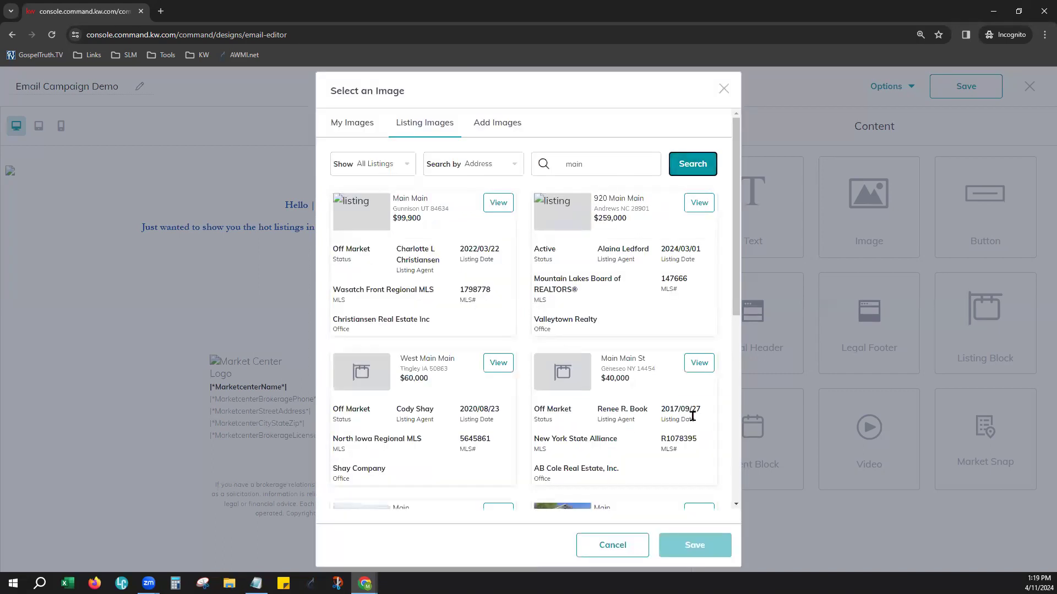
Look through the photos of the $89,999 off-market listing and view the option for uploading new images
{"action": "scroll", "coordinate": [692, 417], "scroll_direction": "down", "scroll_amount": 5}
{"action": "scroll", "coordinate": [604, 342], "scroll_direction": "down", "scroll_amount": 2}
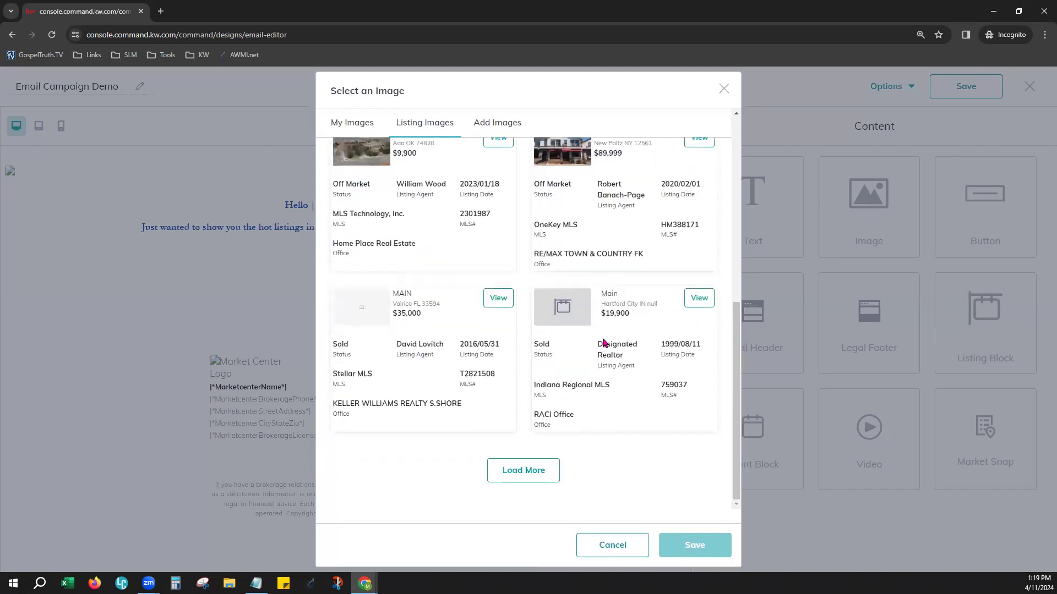
{"action": "scroll", "coordinate": [604, 342], "scroll_direction": "up", "scroll_amount": 3}
{"action": "left_click", "coordinate": [711, 303]}
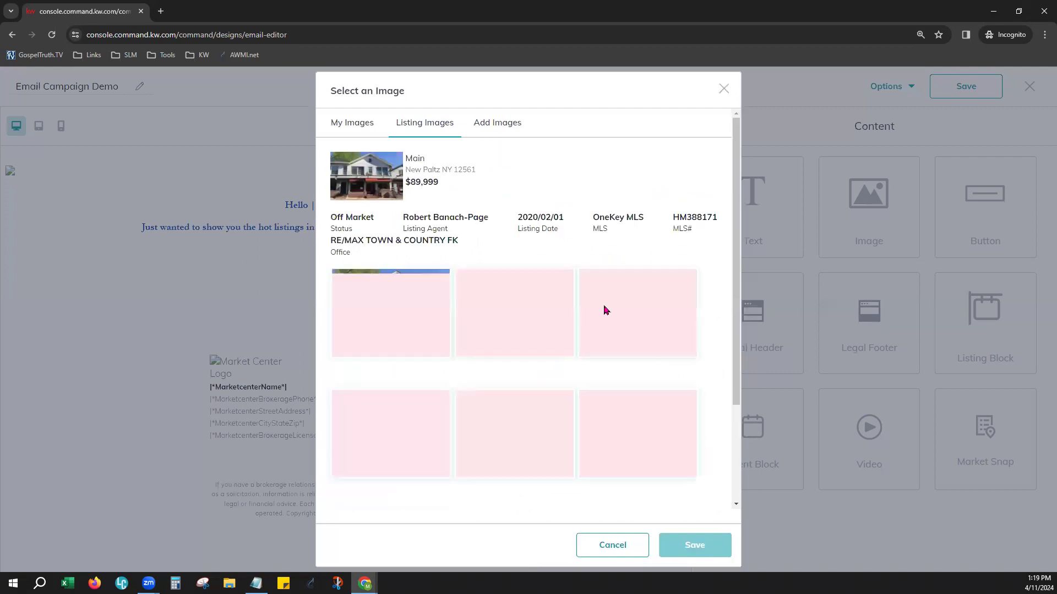
{"action": "scroll", "coordinate": [526, 405], "scroll_direction": "down", "scroll_amount": 2}
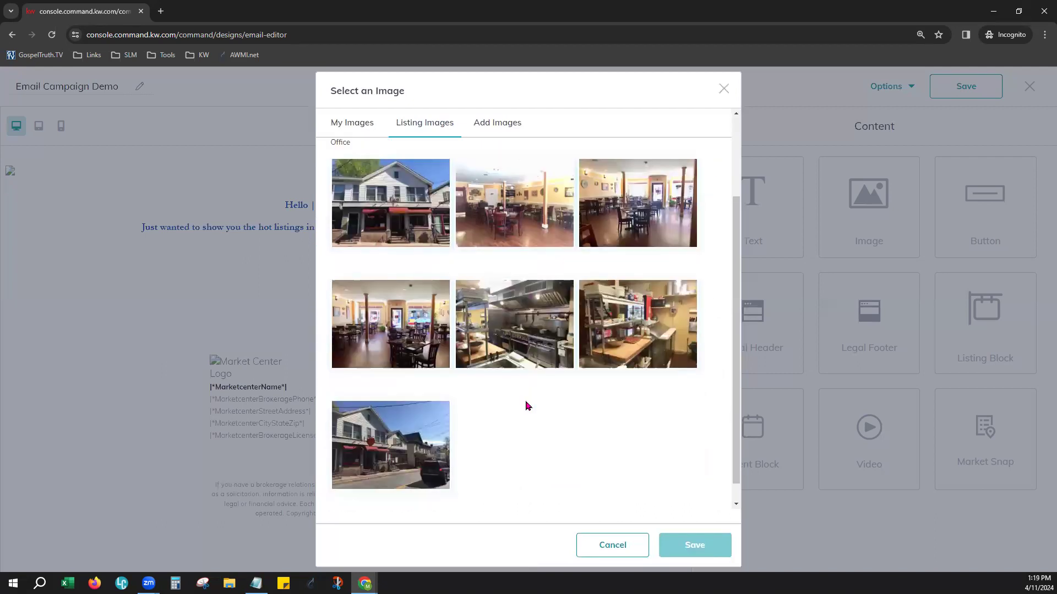
{"action": "scroll", "coordinate": [526, 406], "scroll_direction": "up", "scroll_amount": 2}
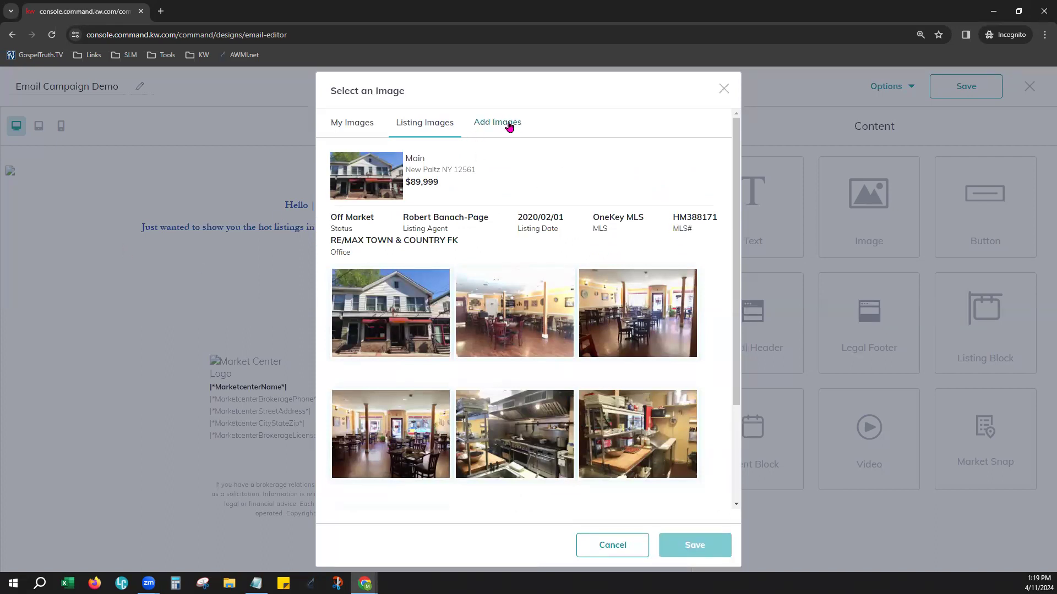
{"action": "left_click", "coordinate": [489, 124]}
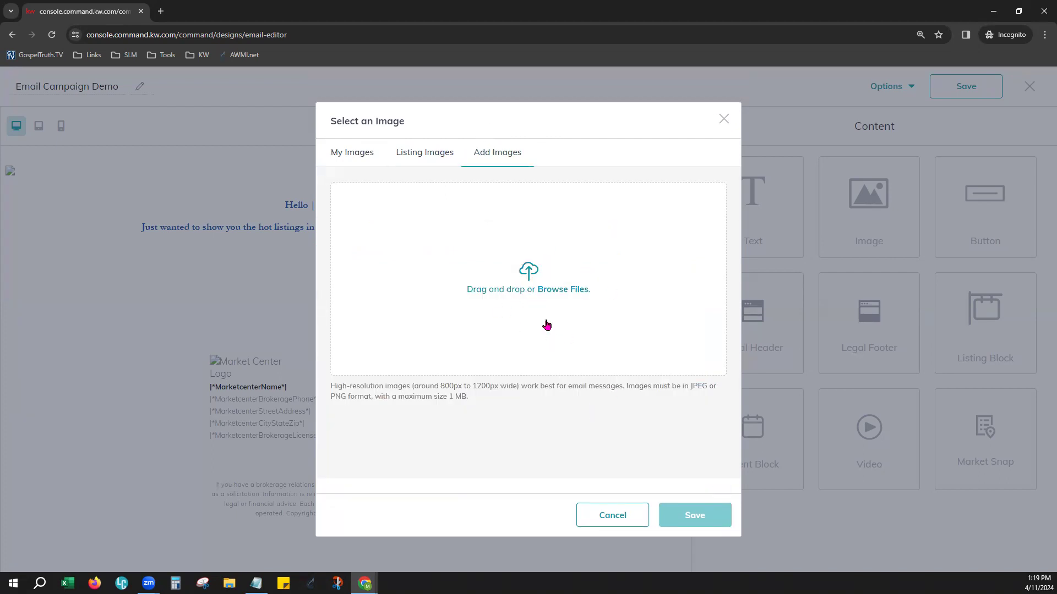
Load more of the saved images and insert the heart-shaped flag "Happy Memorial Day" picture into the email
{"action": "left_click", "coordinate": [349, 159]}
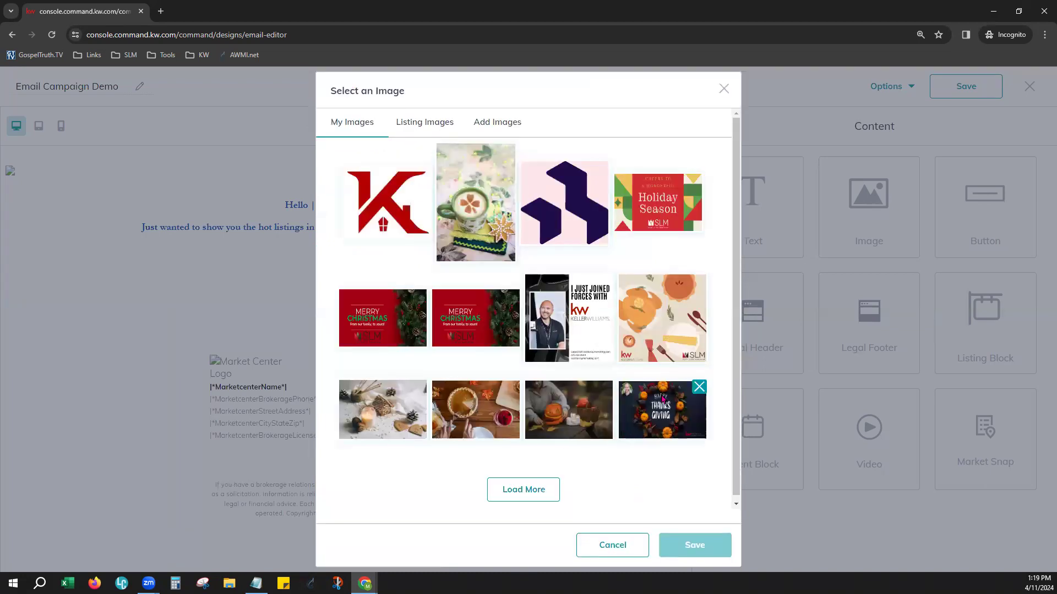
{"action": "scroll", "coordinate": [667, 372], "scroll_direction": "down", "scroll_amount": 1}
{"action": "left_click", "coordinate": [527, 482]}
{"action": "scroll", "coordinate": [619, 382], "scroll_direction": "down", "scroll_amount": 3}
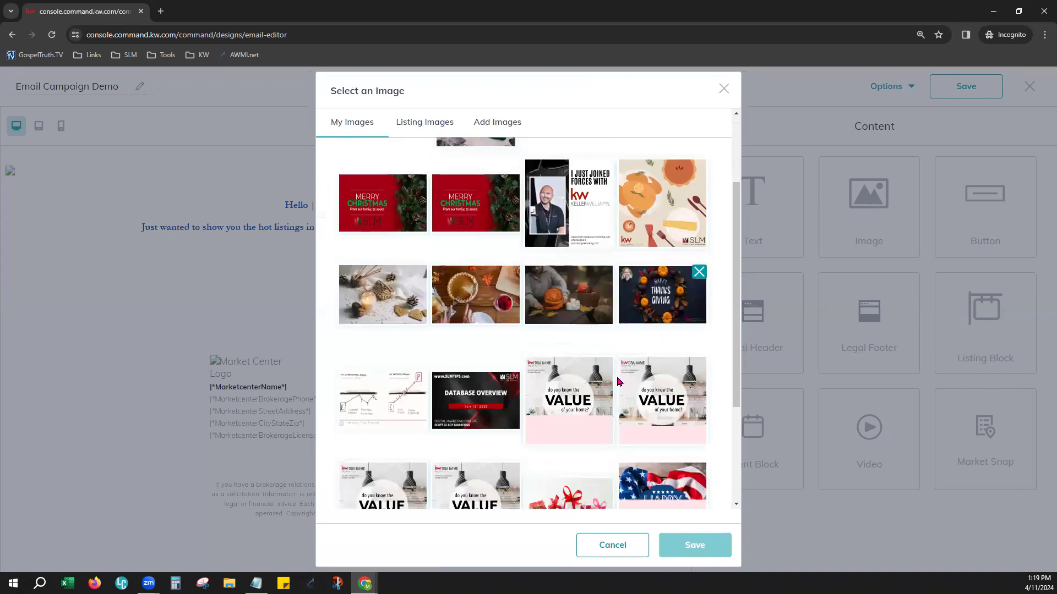
{"action": "scroll", "coordinate": [619, 382], "scroll_direction": "down", "scroll_amount": 3}
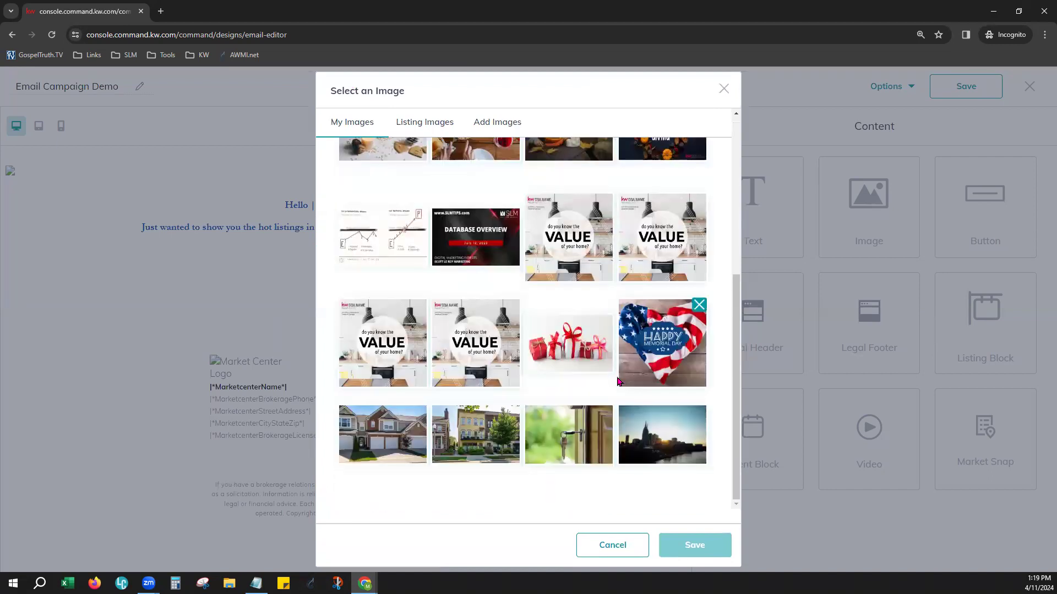
{"action": "left_click", "coordinate": [667, 341]}
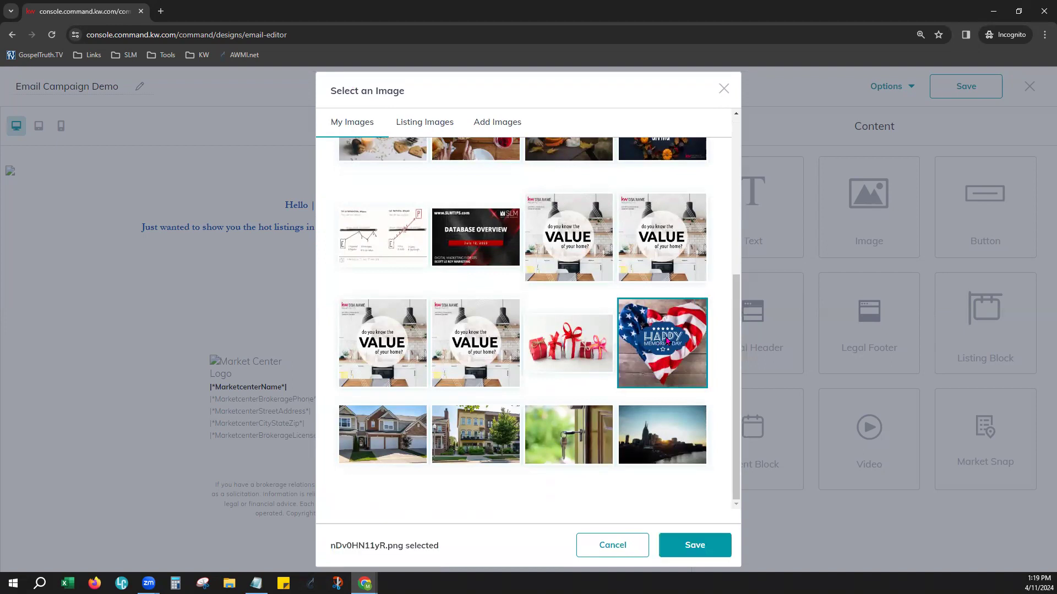
{"action": "left_click", "coordinate": [685, 546]}
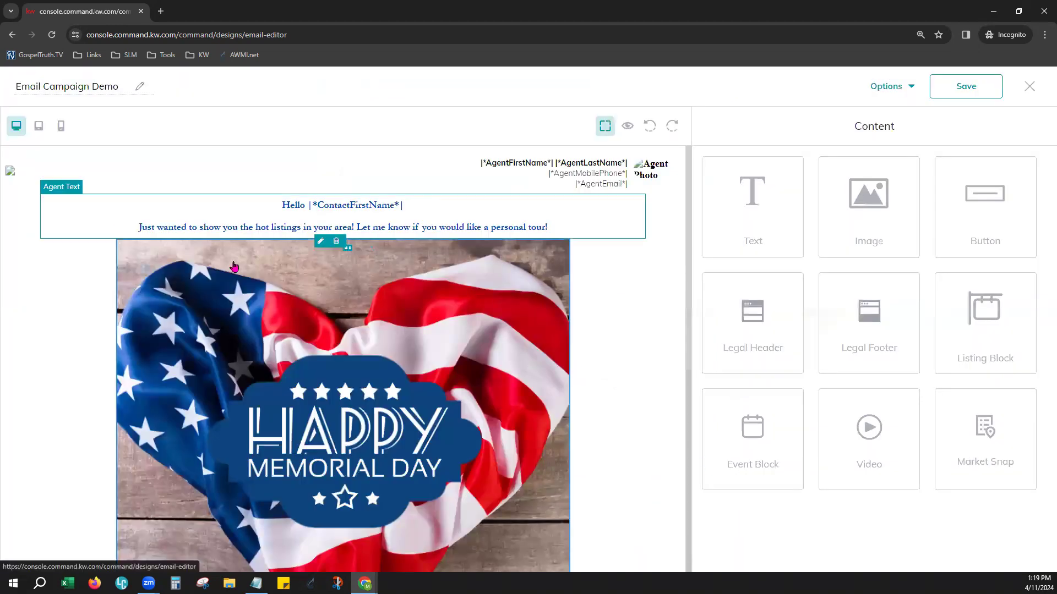
Open the Memorial Day image's settings and examine its alt text option
{"action": "scroll", "coordinate": [502, 318], "scroll_direction": "down", "scroll_amount": 2}
{"action": "scroll", "coordinate": [503, 317], "scroll_direction": "up", "scroll_amount": 1}
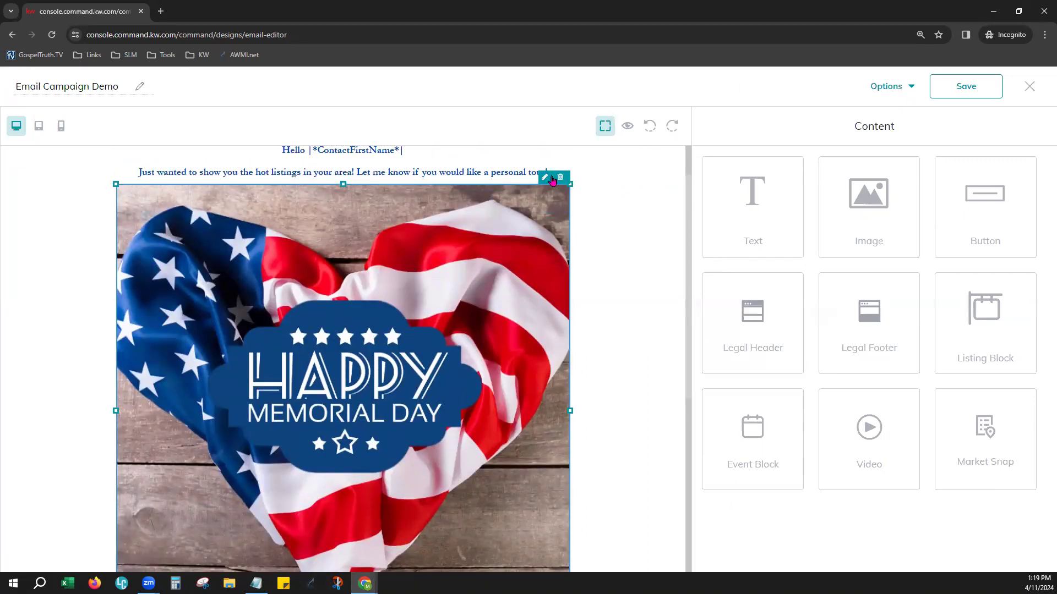
{"action": "left_click", "coordinate": [546, 178]}
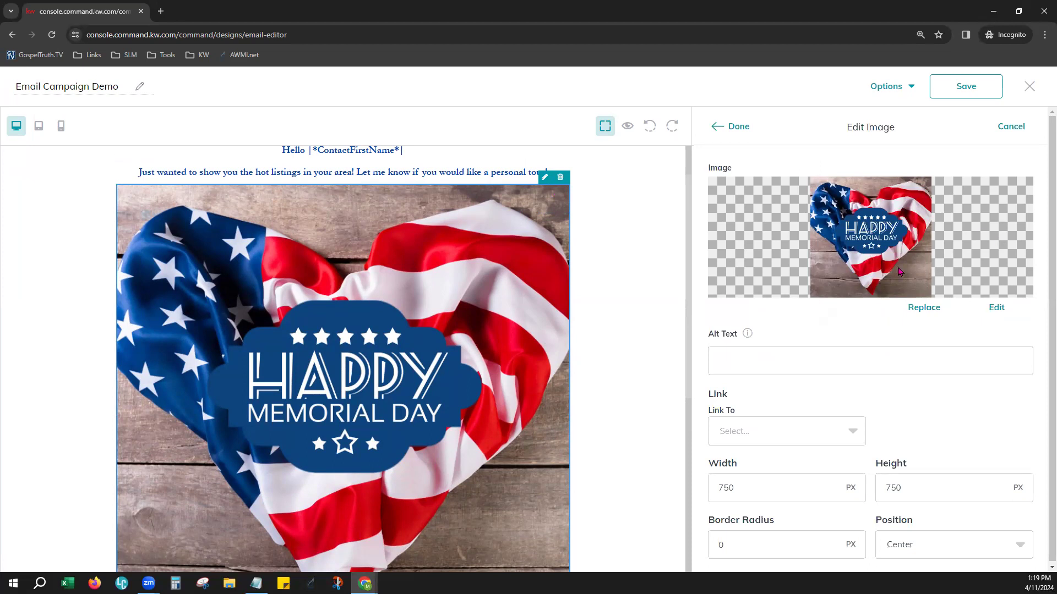
{"action": "left_click", "coordinate": [748, 364]}
{"action": "mouse_move", "coordinate": [749, 336]}
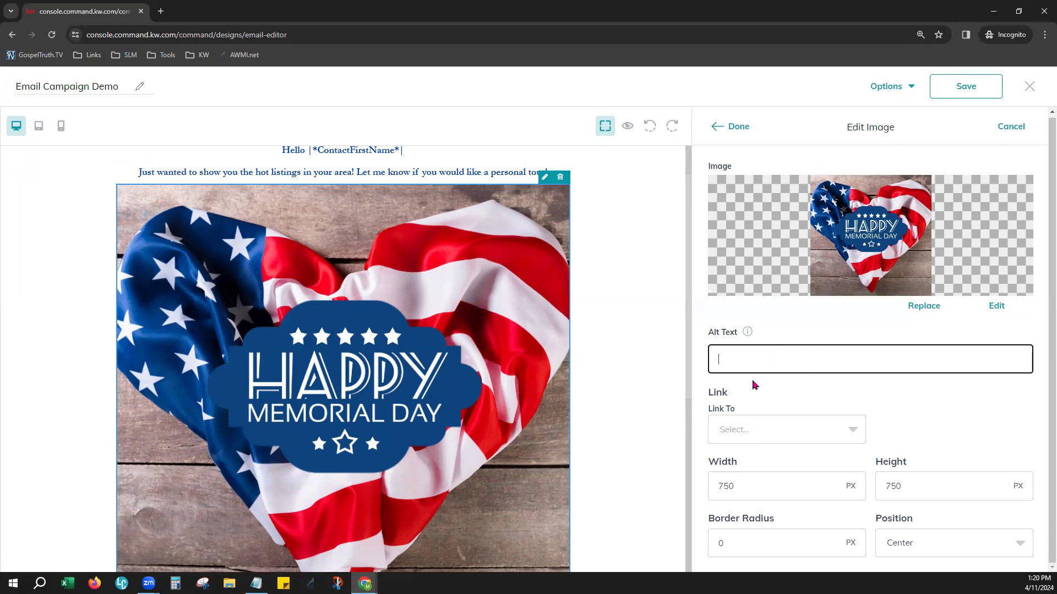
{"action": "left_click", "coordinate": [923, 402]}
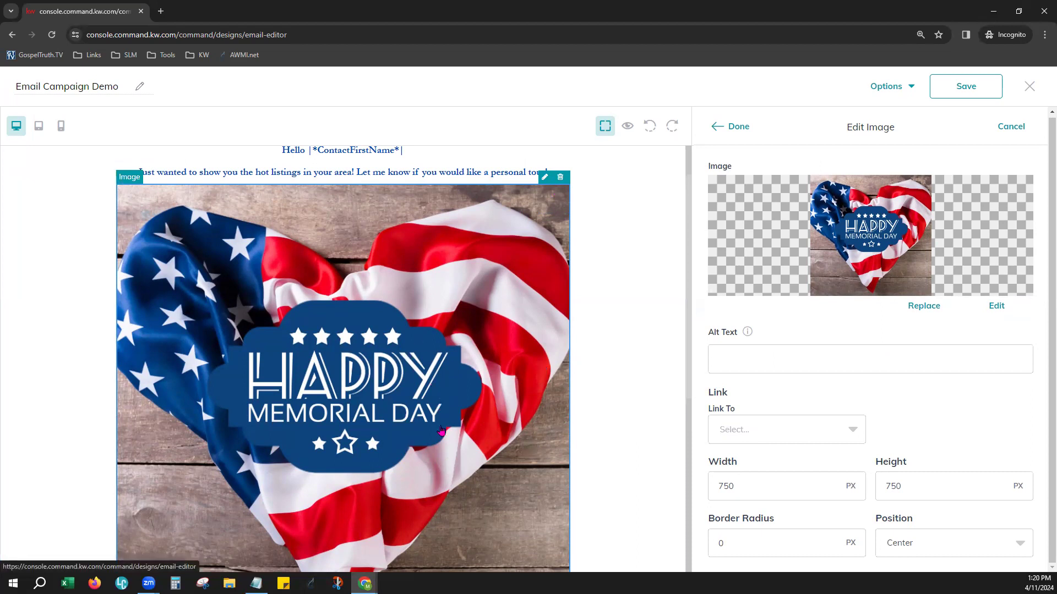
Set the Memorial Day image's link type to Landing page and look through the available landing pages
{"action": "left_click", "coordinate": [731, 429]}
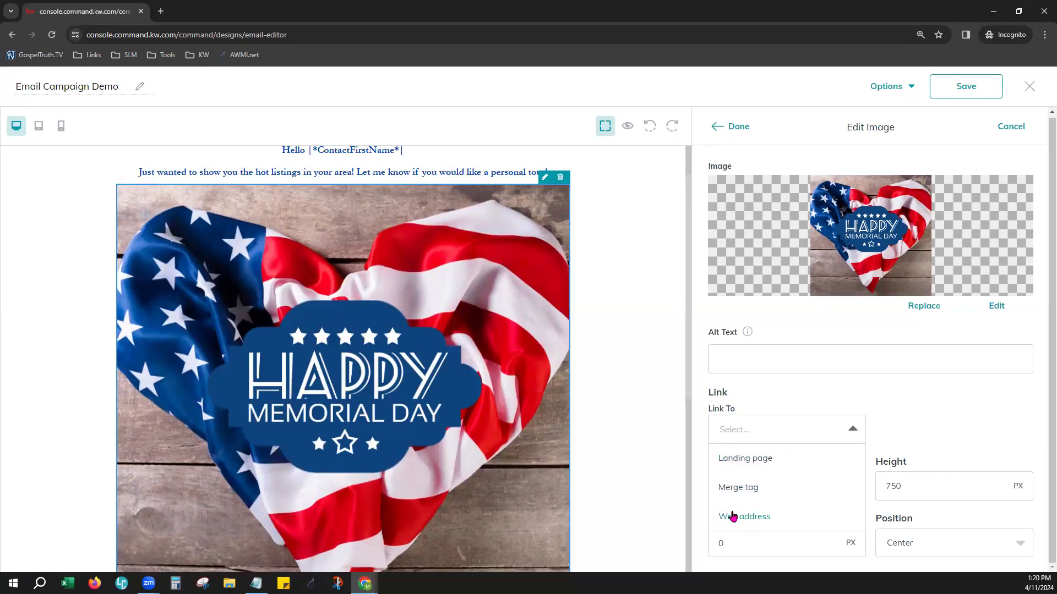
{"action": "left_click", "coordinate": [758, 464]}
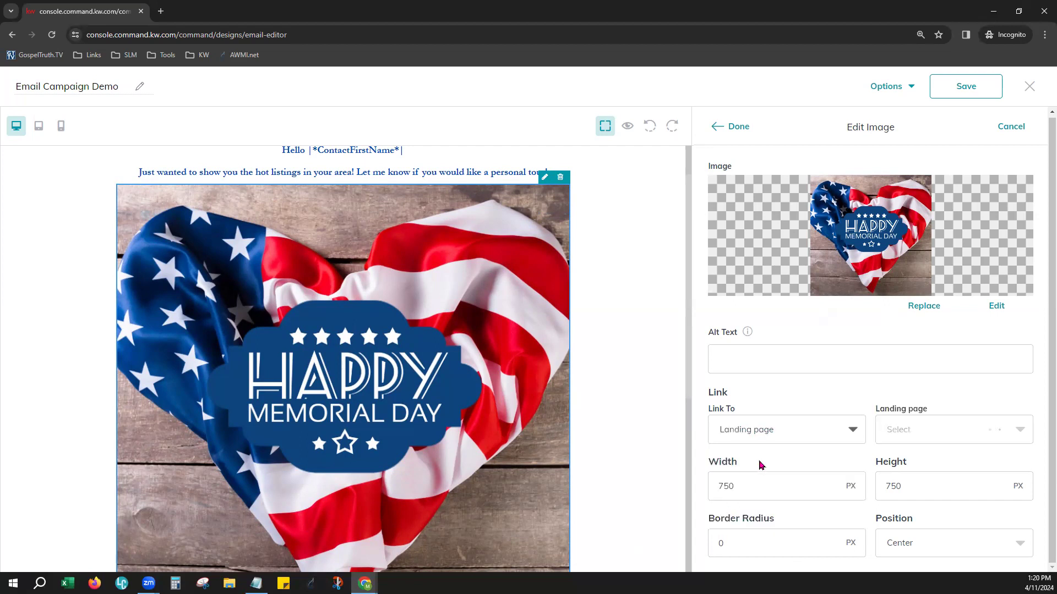
{"action": "left_click", "coordinate": [927, 433]}
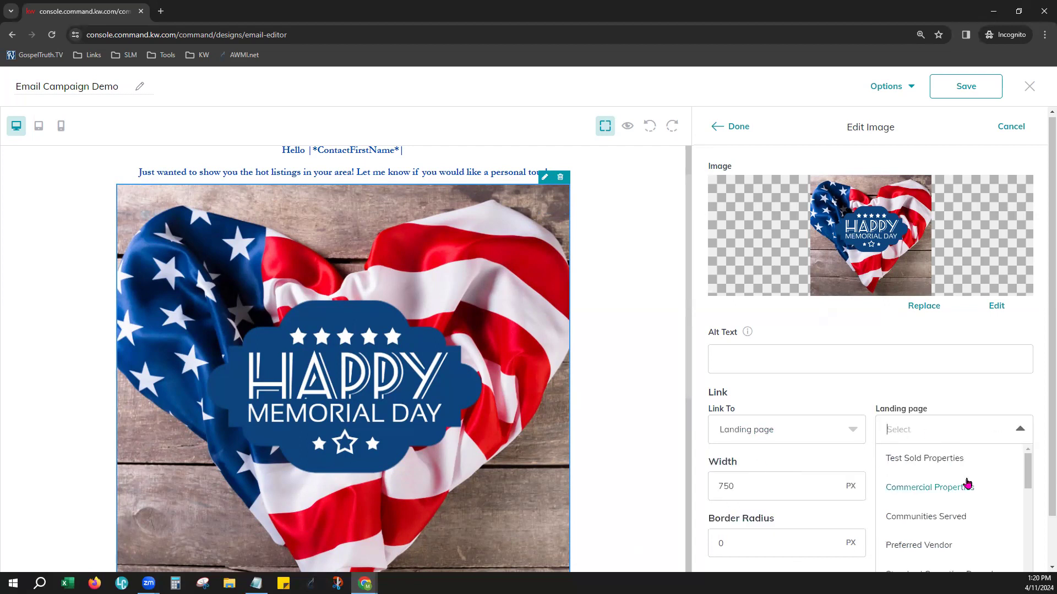
{"action": "scroll", "coordinate": [979, 482], "scroll_direction": "down", "scroll_amount": 5}
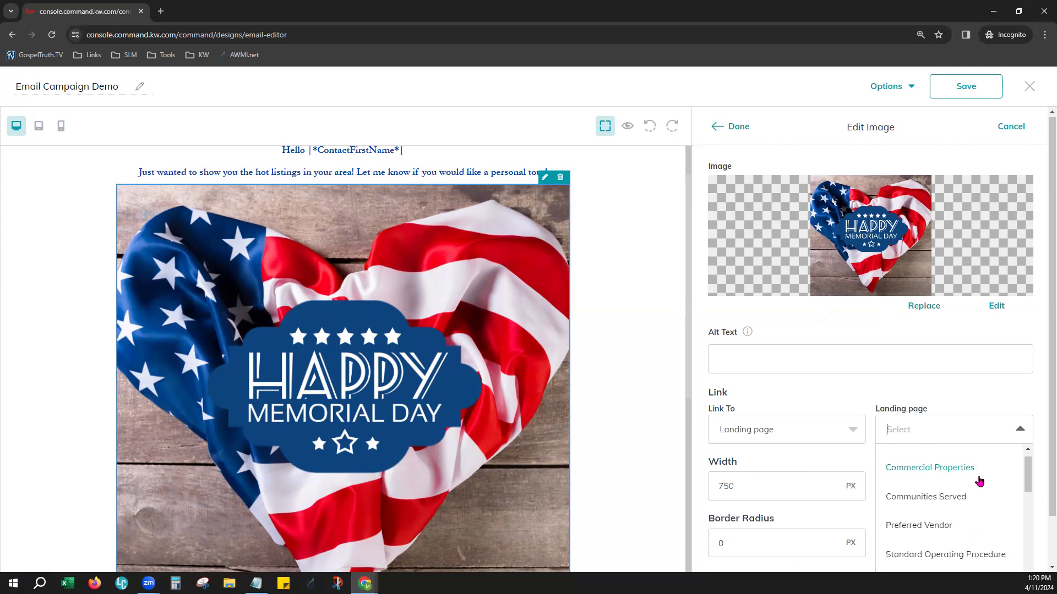
{"action": "scroll", "coordinate": [979, 482], "scroll_direction": "down", "scroll_amount": 6}
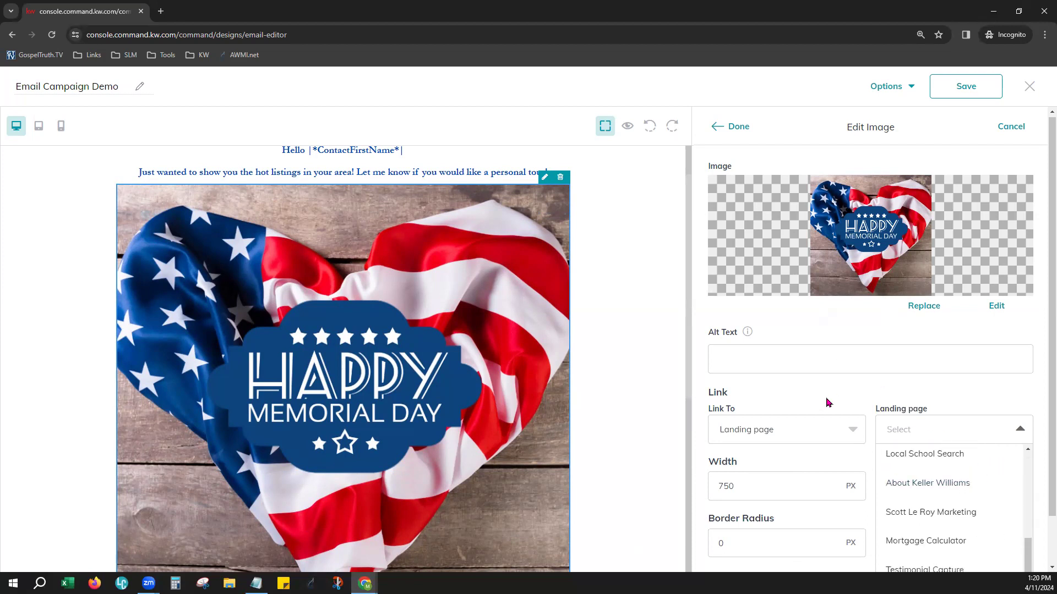
Switch the Memorial Day image's link type to Merge tag and look through the agent and market center tags
{"action": "left_click", "coordinate": [785, 432]}
{"action": "left_click", "coordinate": [750, 489]}
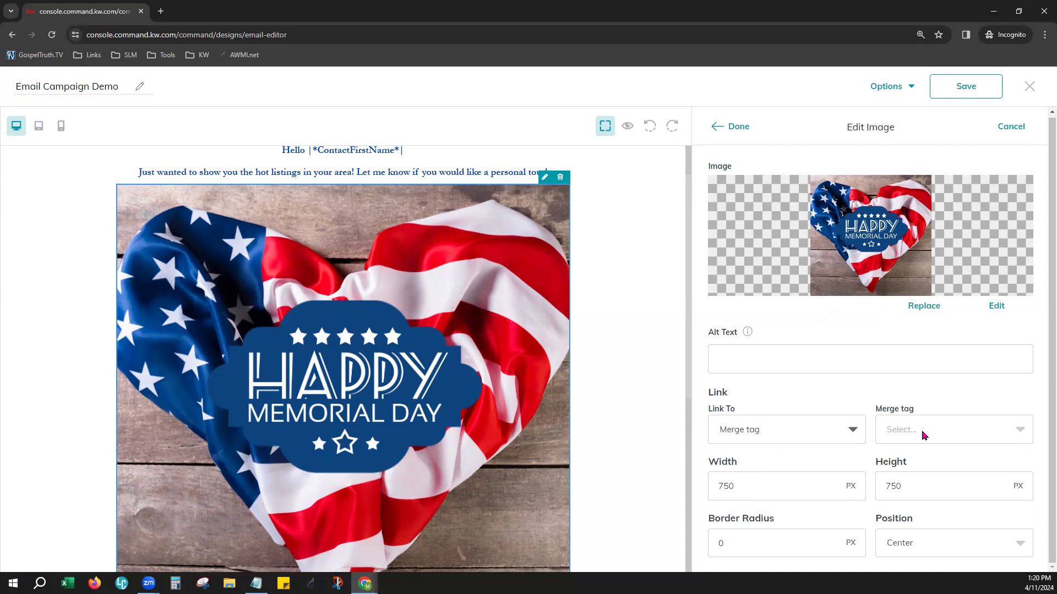
{"action": "left_click", "coordinate": [924, 435]}
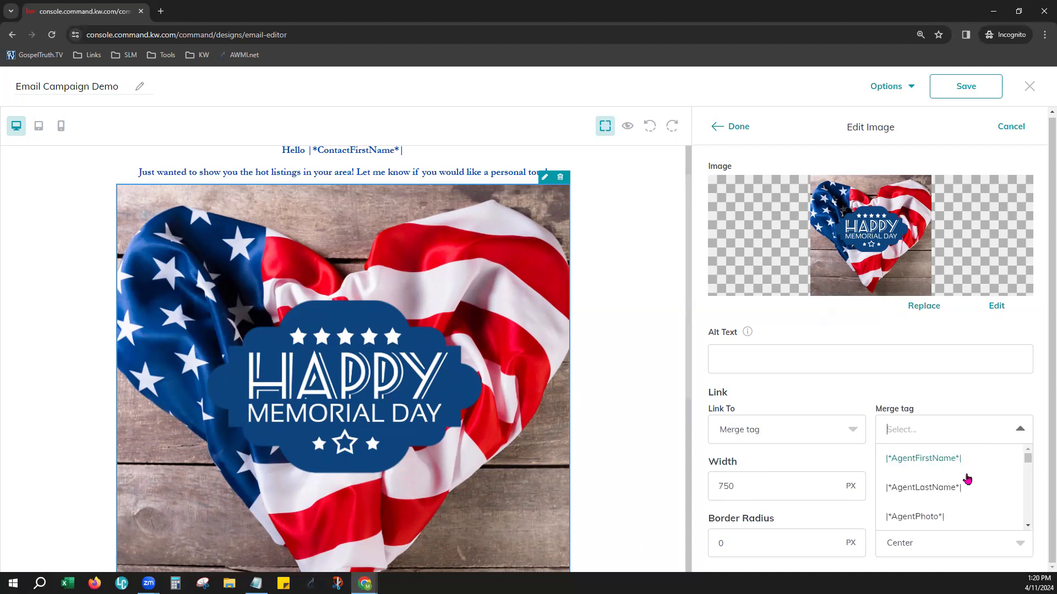
{"action": "scroll", "coordinate": [966, 479], "scroll_direction": "down", "scroll_amount": 5}
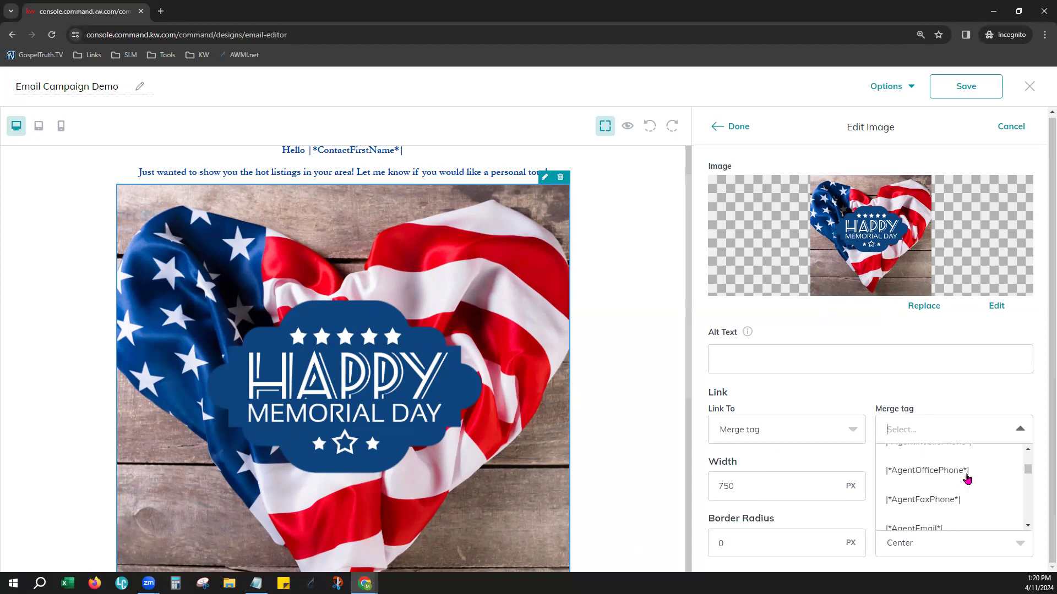
{"action": "scroll", "coordinate": [967, 478], "scroll_direction": "down", "scroll_amount": 3}
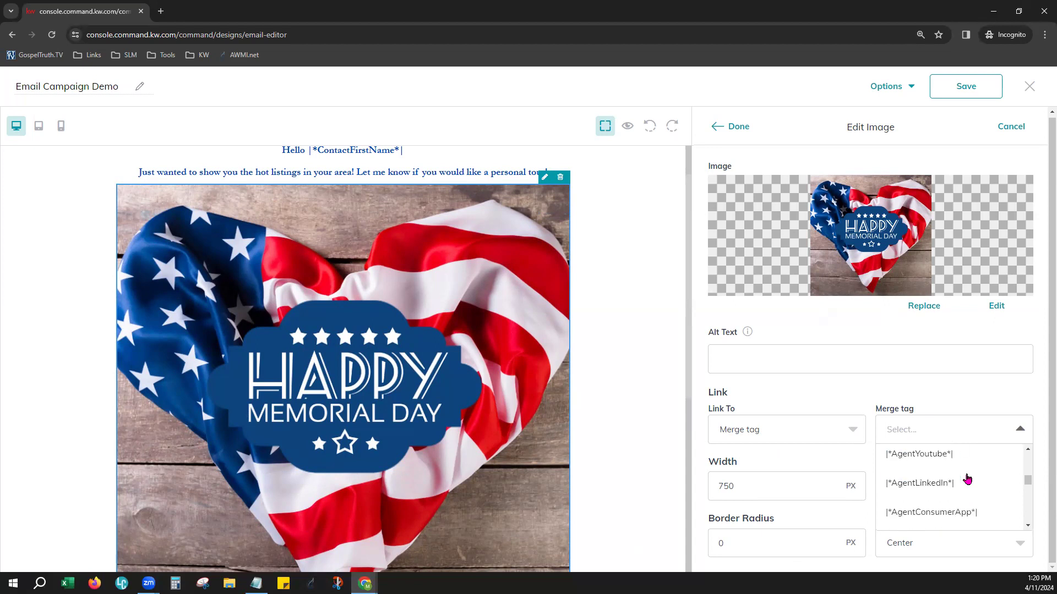
{"action": "scroll", "coordinate": [967, 479], "scroll_direction": "down", "scroll_amount": 2}
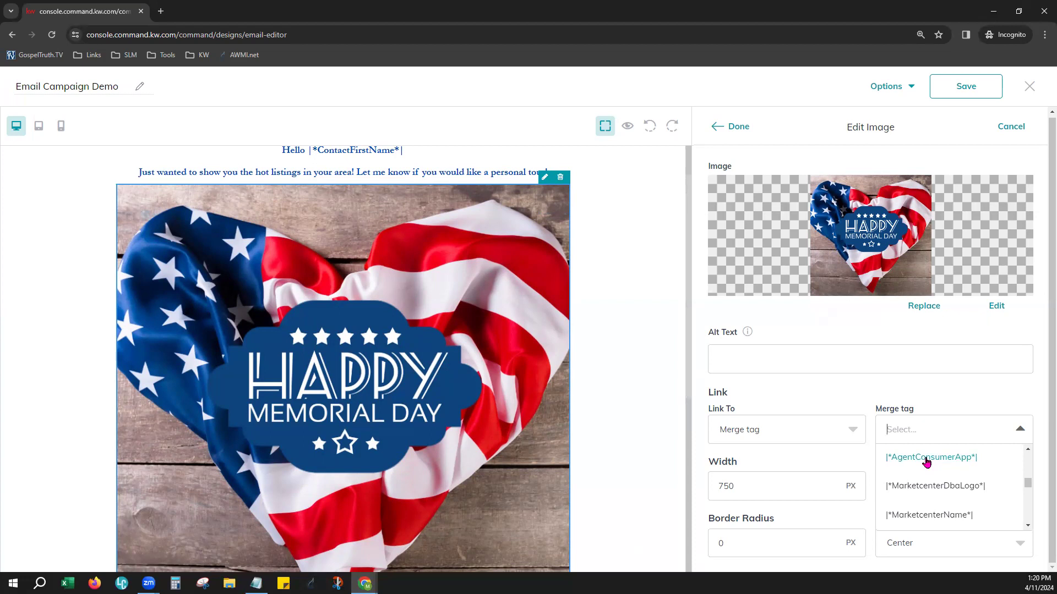
{"action": "left_click", "coordinate": [952, 407]}
{"action": "left_click", "coordinate": [745, 440]}
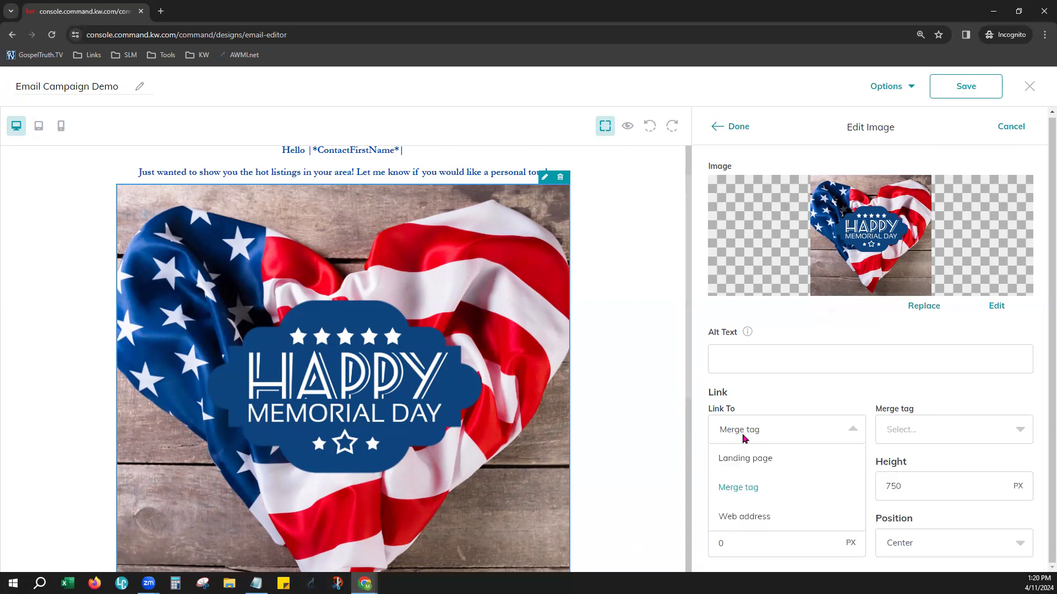
{"action": "left_click", "coordinate": [732, 520]}
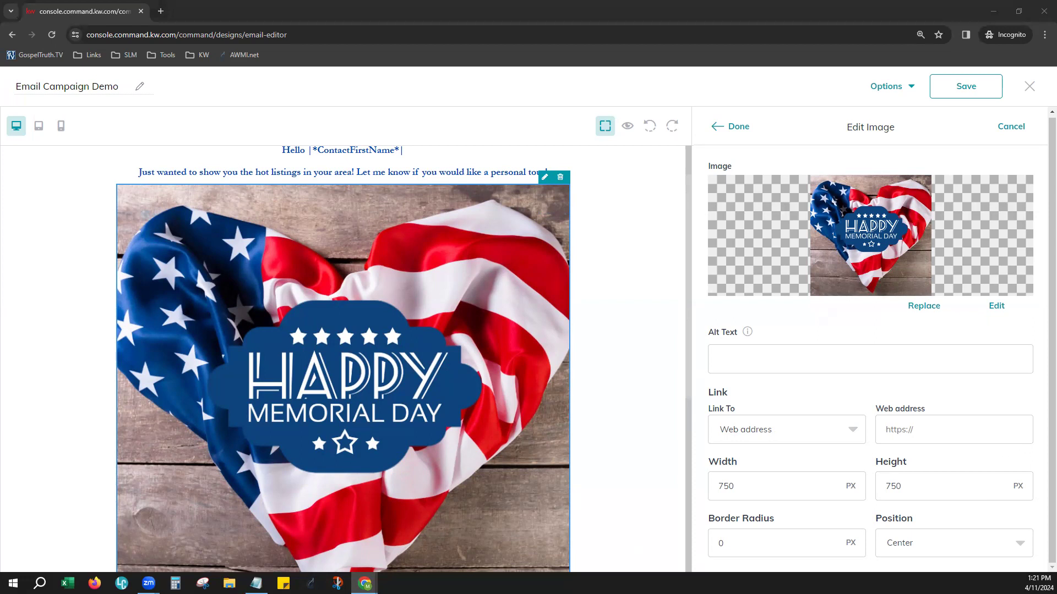
{"action": "left_click", "coordinate": [939, 429]}
{"action": "key", "text": "ctrl+v"}
{"action": "left_click", "coordinate": [938, 397]}
Try to set the Memorial Day image's width to 1000 px
{"action": "left_click", "coordinate": [757, 490]}
{"action": "left_click_drag", "start_coordinate": [767, 488], "coordinate": [721, 491]}
{"action": "key", "text": "BackSpace"}
{"action": "key", "text": "BackSpace"}
{"action": "type", "text": "1000"}
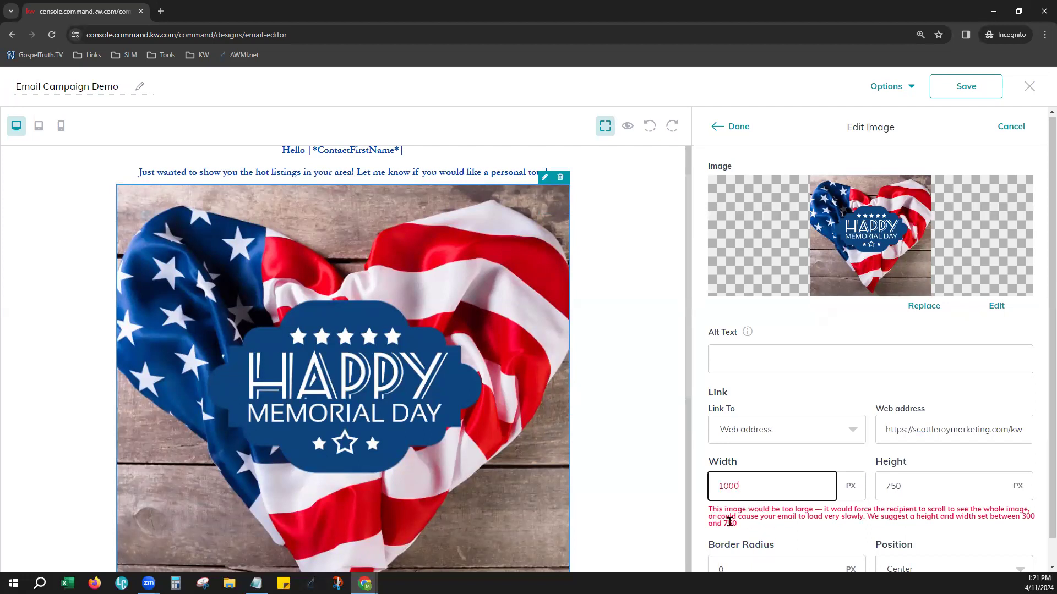
{"action": "scroll", "coordinate": [638, 473], "scroll_direction": "down", "scroll_amount": 4}
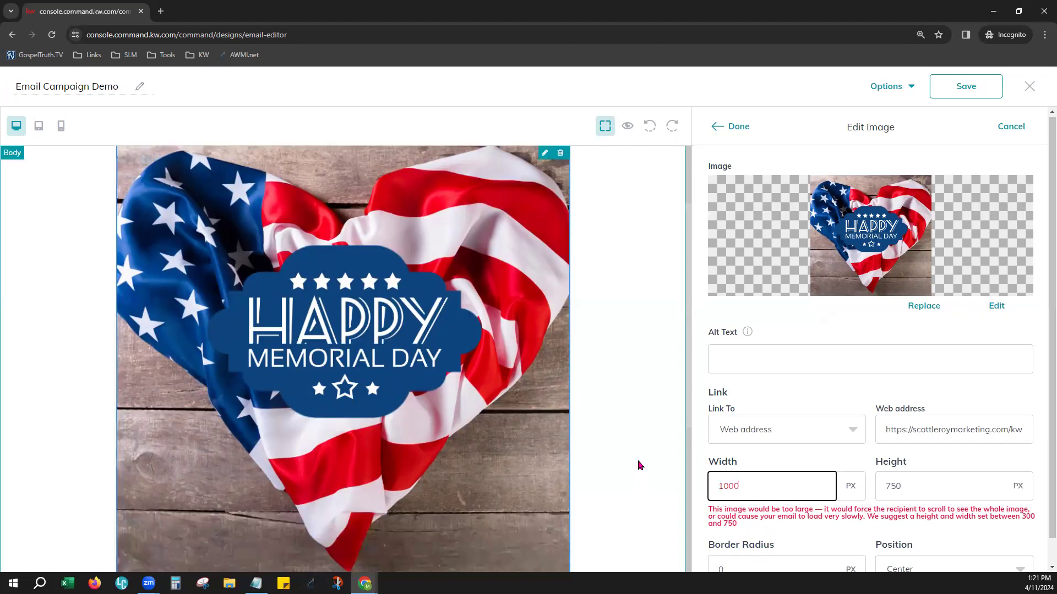
{"action": "left_click_drag", "start_coordinate": [746, 509], "coordinate": [827, 506]}
Set the Memorial Day image's width to 500 px, keep its position at Center, and finish editing the image
{"action": "left_click", "coordinate": [779, 480]}
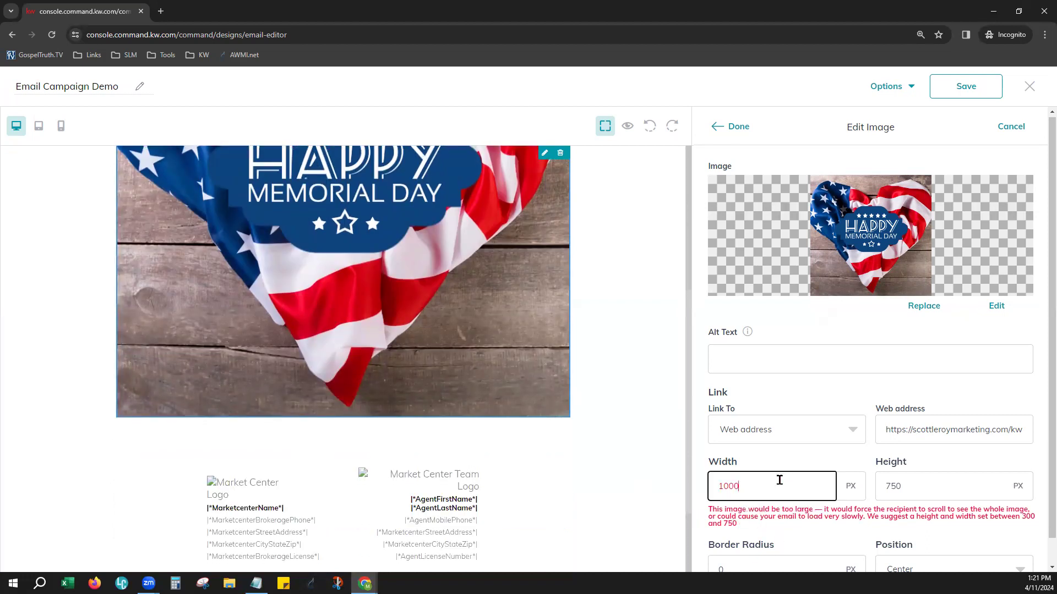
{"action": "key", "text": "BackSpace"}
{"action": "key", "text": "BackSpace"}
{"action": "key", "text": "BackSpace"}
{"action": "key", "text": "BackSpace"}
{"action": "type", "text": "500"}
{"action": "key", "text": "Tab"}
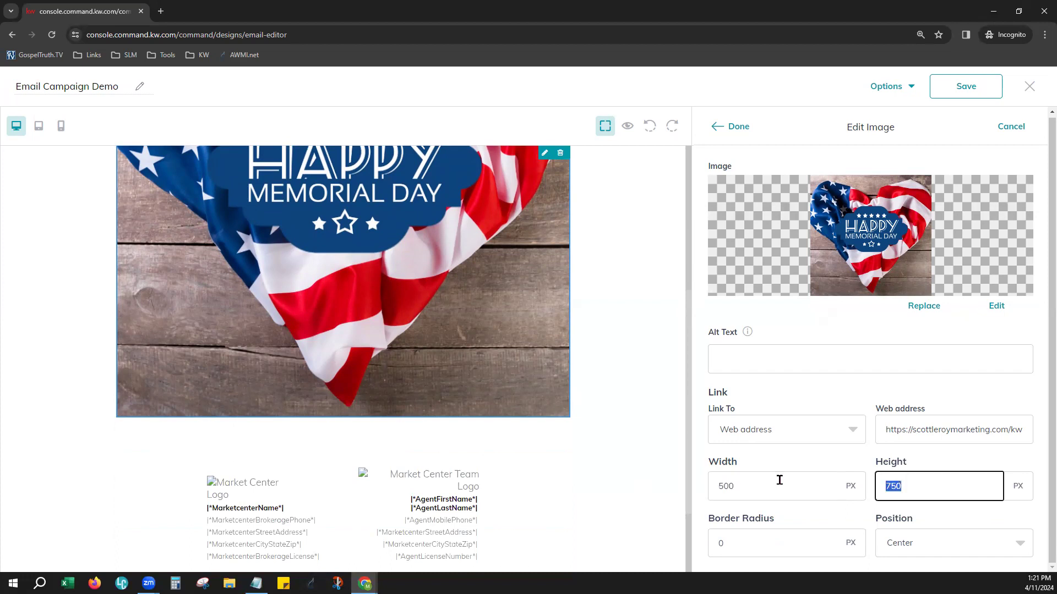
{"action": "key", "text": "Tab"}
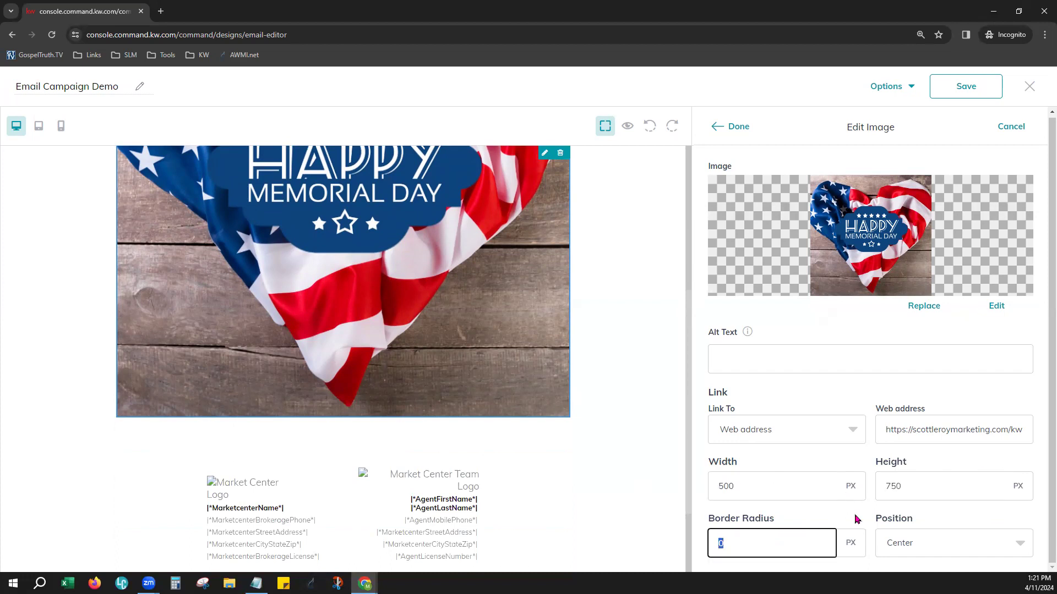
{"action": "left_click", "coordinate": [978, 542]}
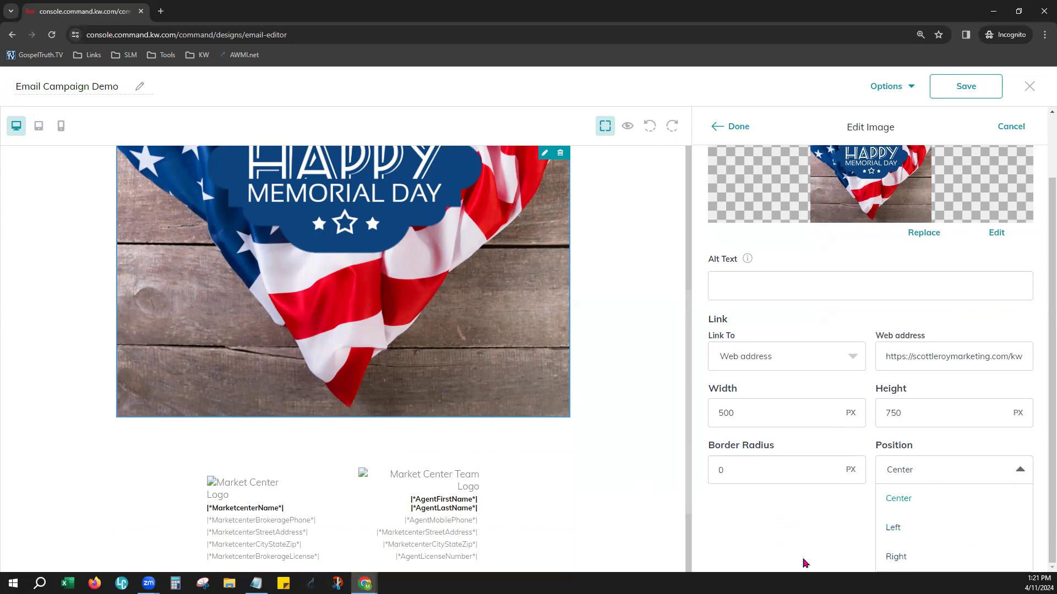
{"action": "left_click", "coordinate": [797, 519]}
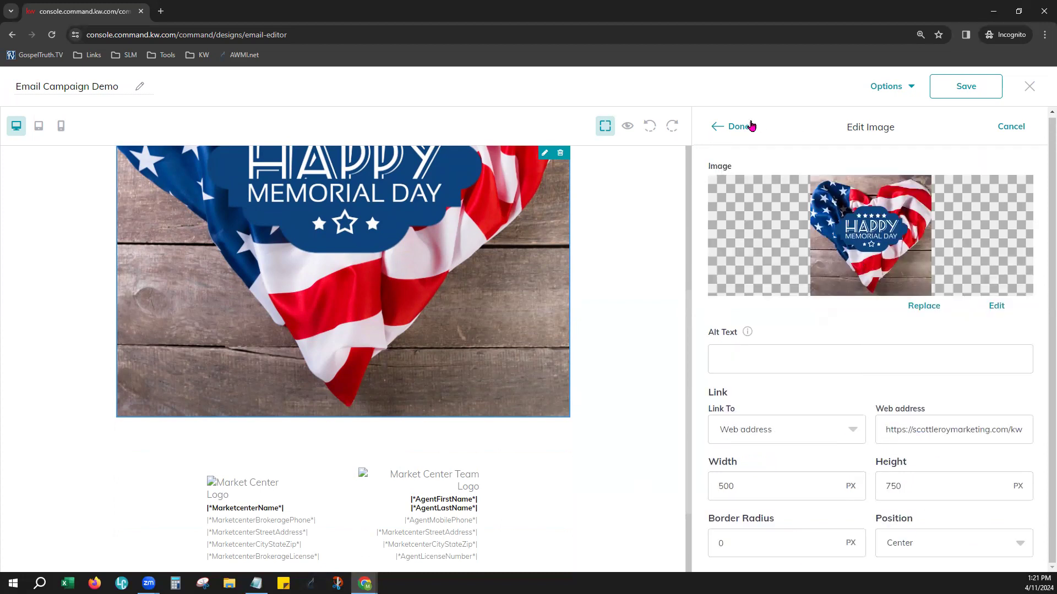
{"action": "left_click", "coordinate": [742, 129]}
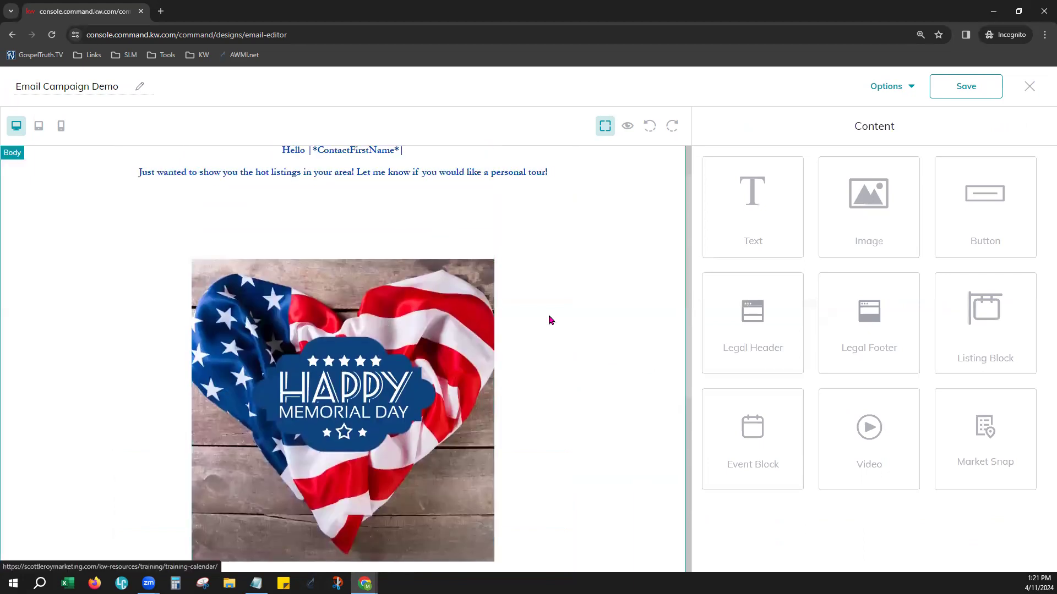
Add a Button block between the Memorial Day image and the legal footer, and open its settings
{"action": "scroll", "coordinate": [550, 320], "scroll_direction": "down", "scroll_amount": 2}
{"action": "scroll", "coordinate": [550, 320], "scroll_direction": "down", "scroll_amount": 3}
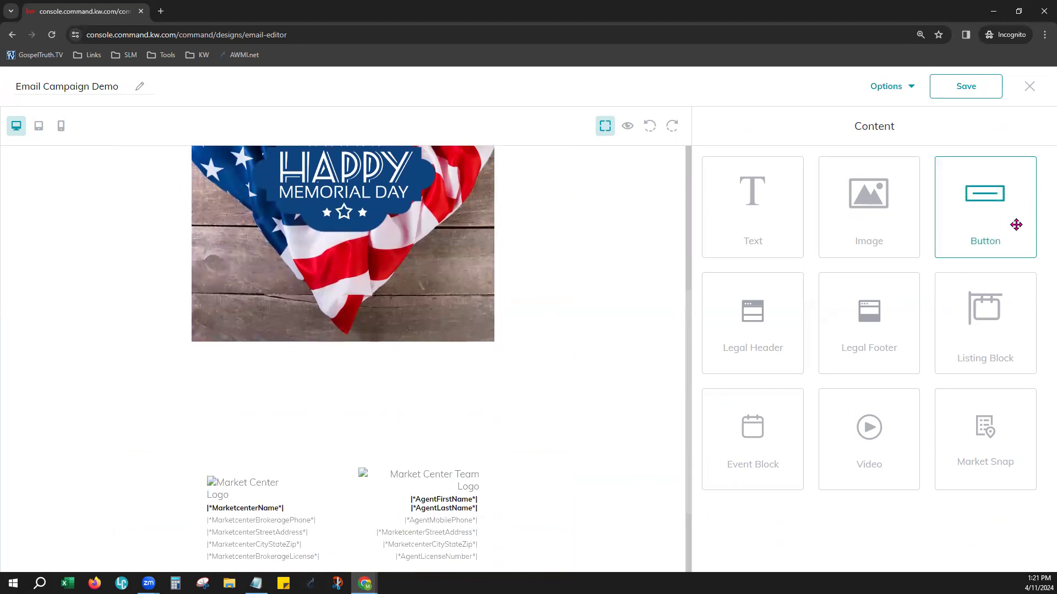
{"action": "left_click_drag", "start_coordinate": [1011, 212], "coordinate": [338, 408]}
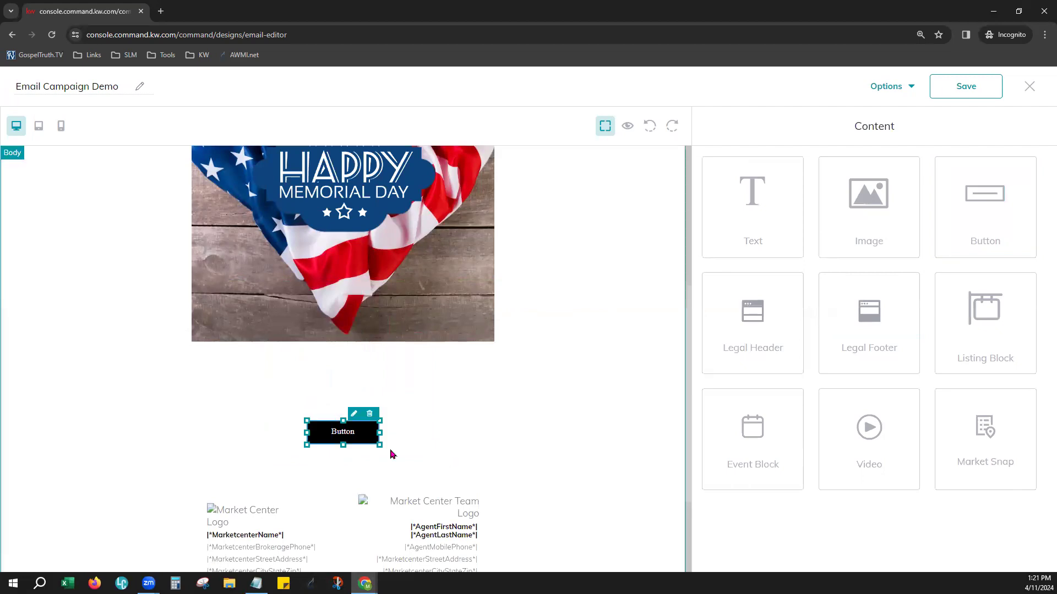
{"action": "left_click", "coordinate": [353, 416]}
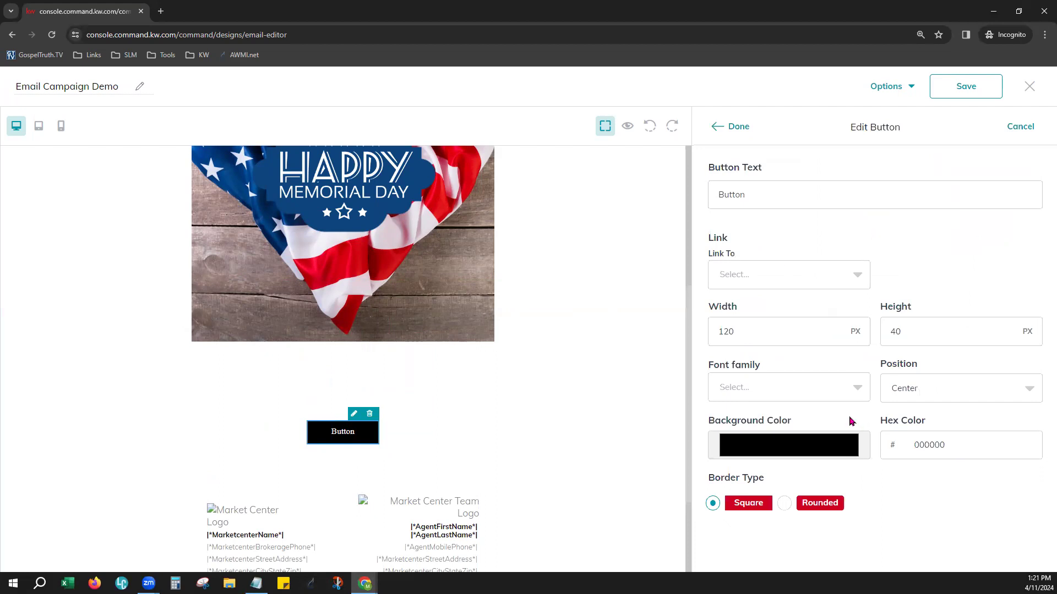
Set the button's text to "Click Here to See More"
{"action": "left_click", "coordinate": [736, 183]}
{"action": "double_click", "coordinate": [739, 184]}
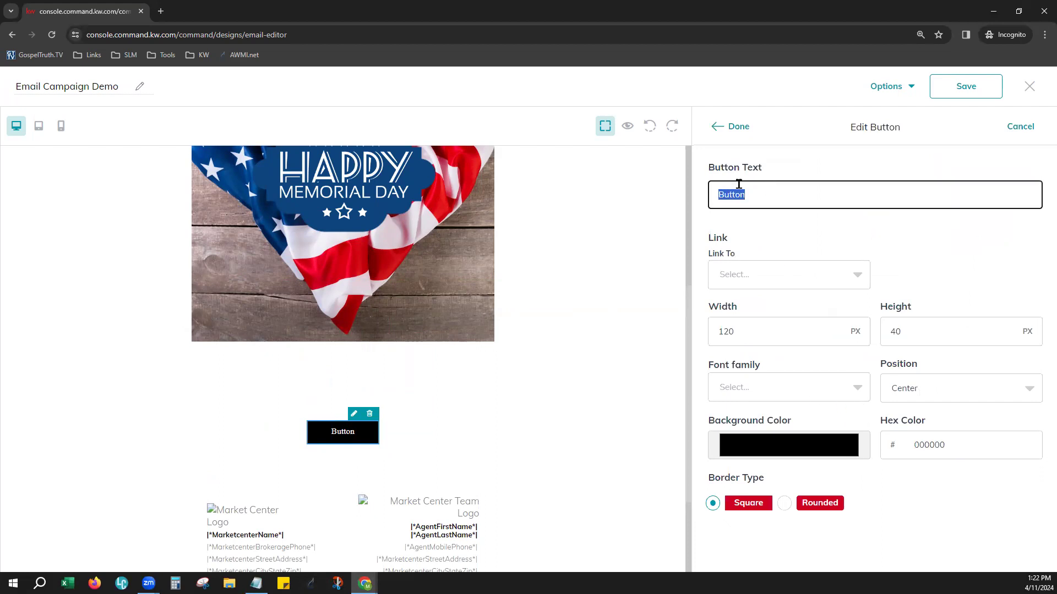
{"action": "type", "text": "Click Here to See More!"}
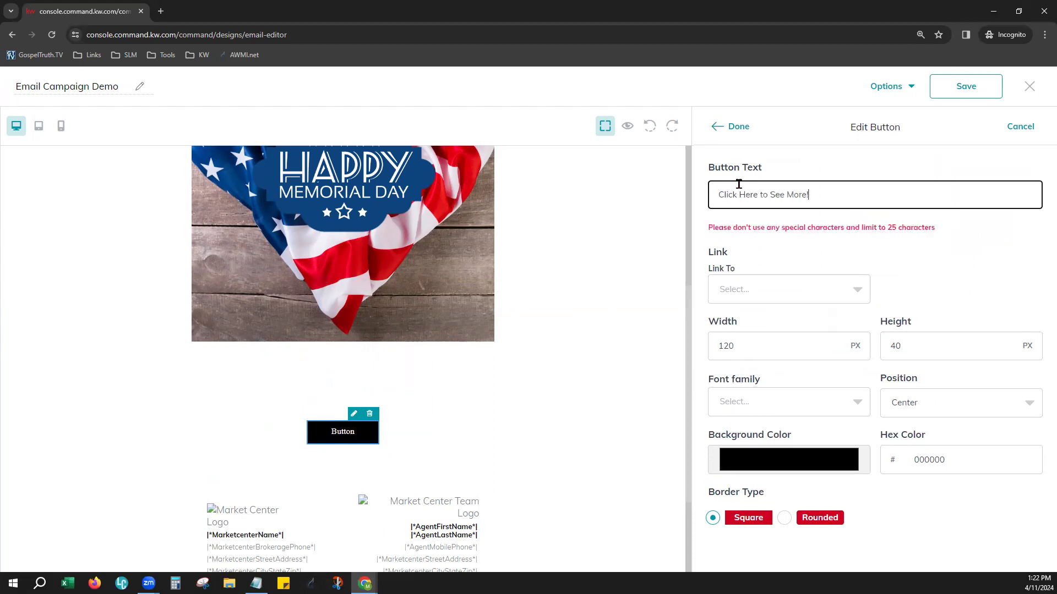
{"action": "key", "text": "BackSpace"}
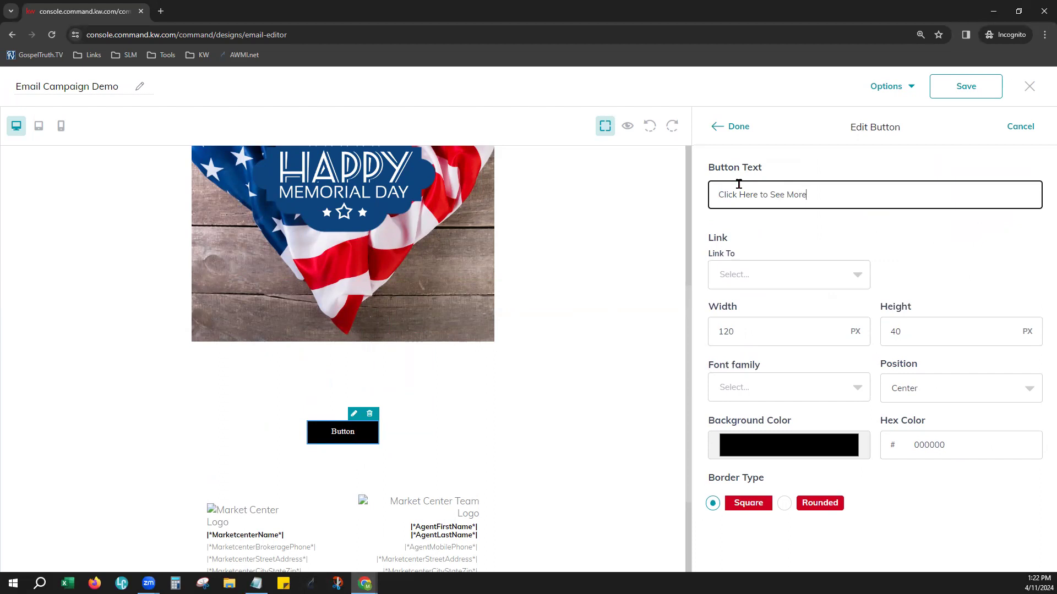
{"action": "left_click", "coordinate": [923, 257]}
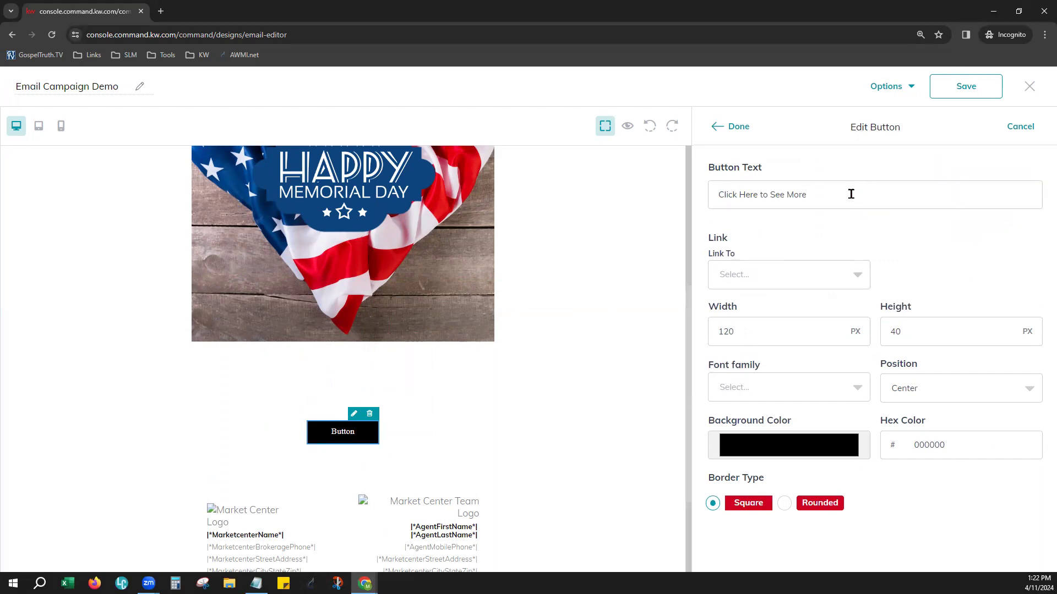
{"action": "left_click_drag", "start_coordinate": [717, 196], "coordinate": [805, 196]}
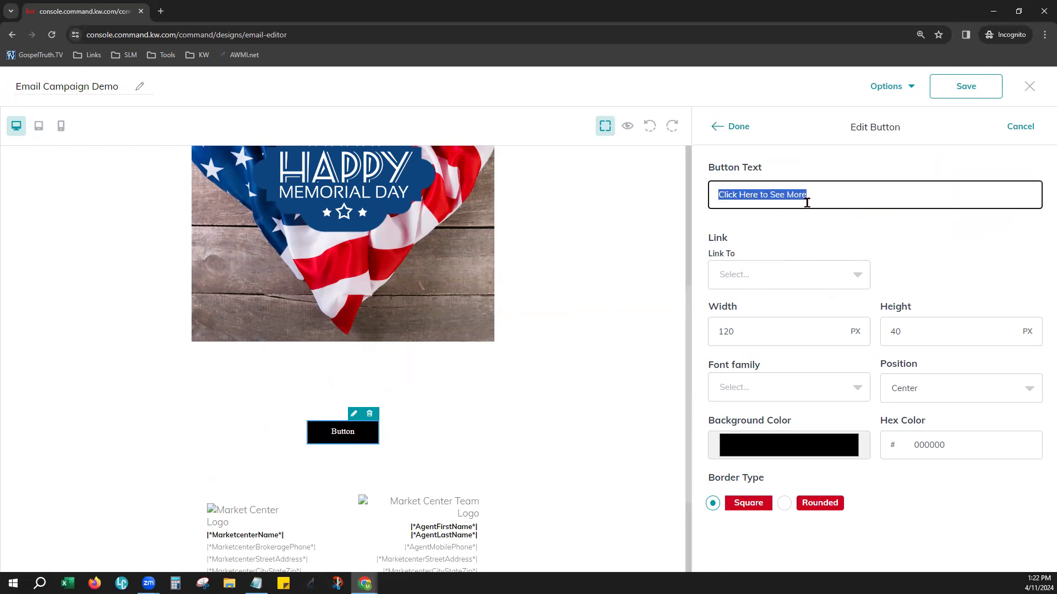
{"action": "left_click", "coordinate": [804, 242]}
Set the button's link type to Landing page and open the list of landing pages
{"action": "left_click", "coordinate": [768, 275]}
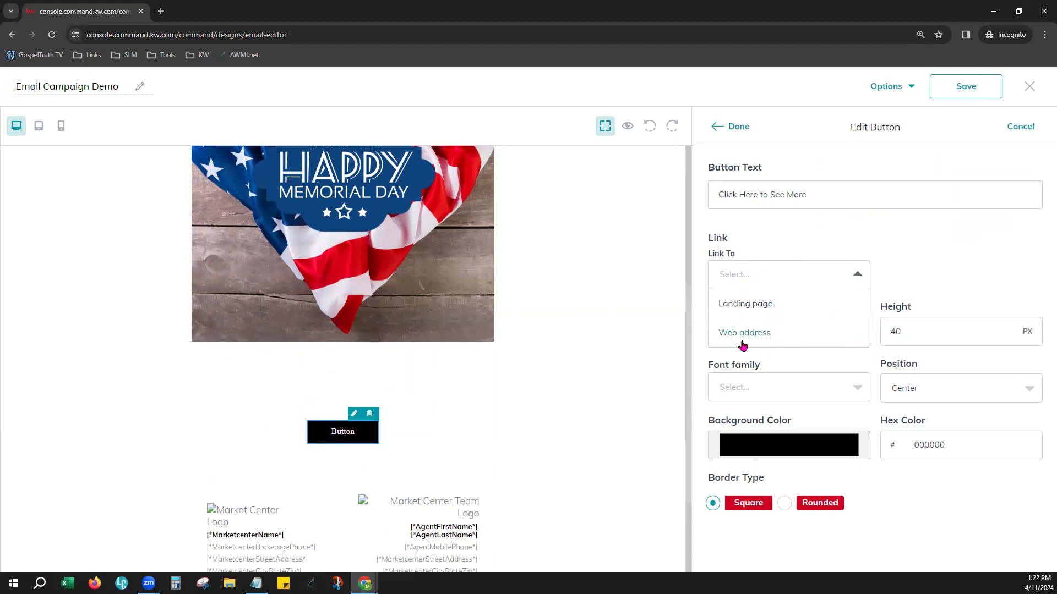
{"action": "left_click", "coordinate": [774, 309]}
{"action": "left_click", "coordinate": [978, 272]}
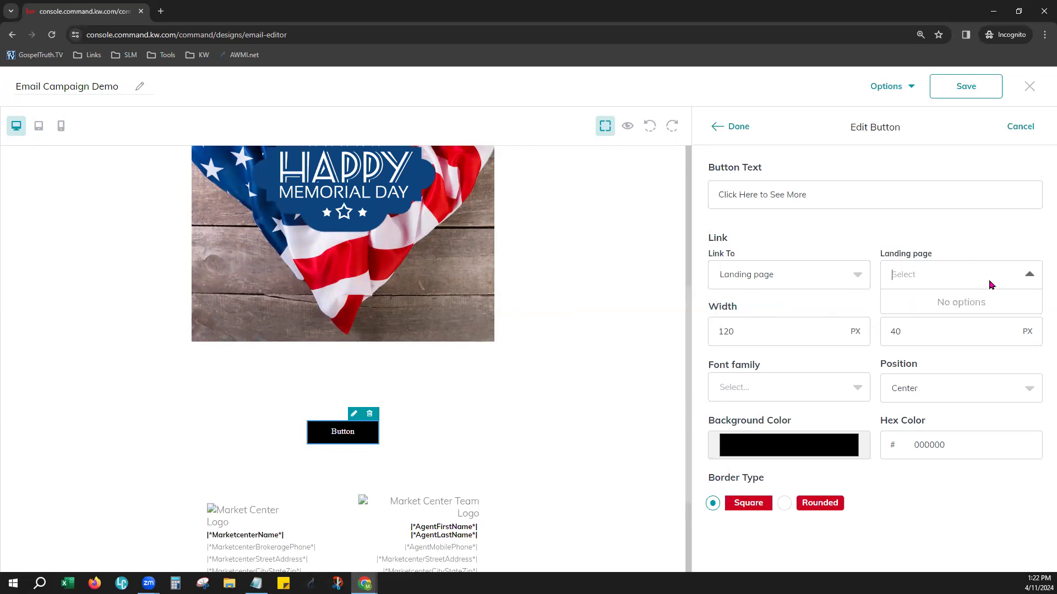
Check the list of landing pages available as the button's link target
{"action": "left_click", "coordinate": [1014, 203]}
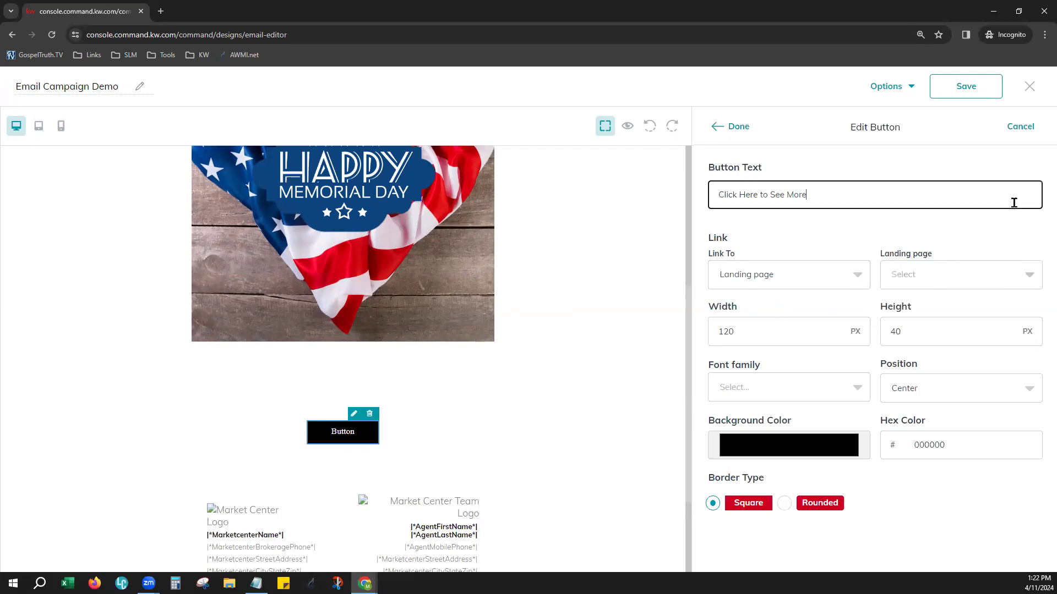
{"action": "left_click", "coordinate": [926, 275]}
{"action": "left_click", "coordinate": [850, 270]}
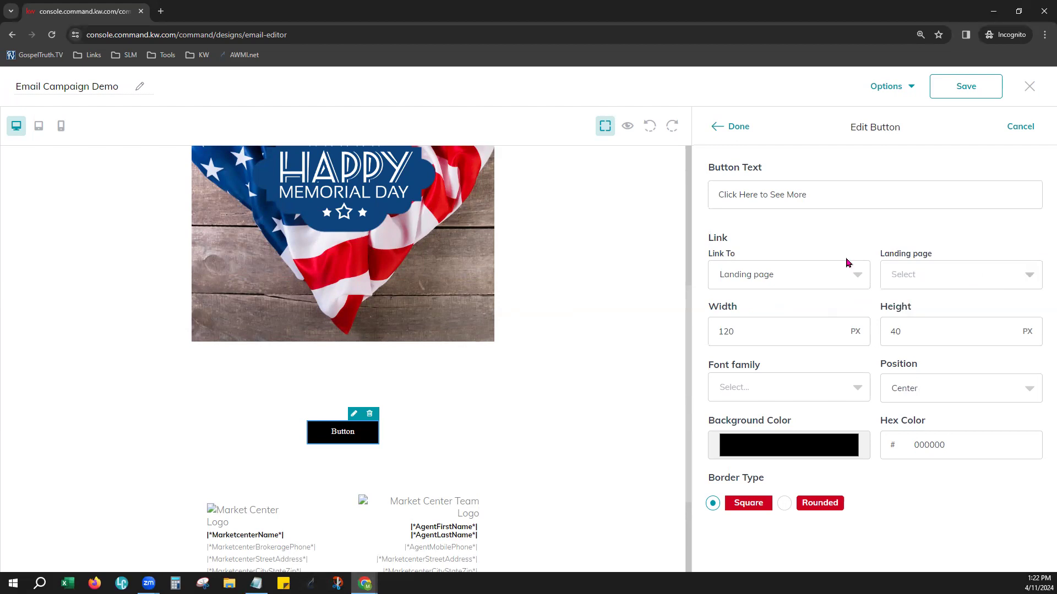
{"action": "left_click", "coordinate": [803, 307]}
{"action": "left_click", "coordinate": [939, 281]}
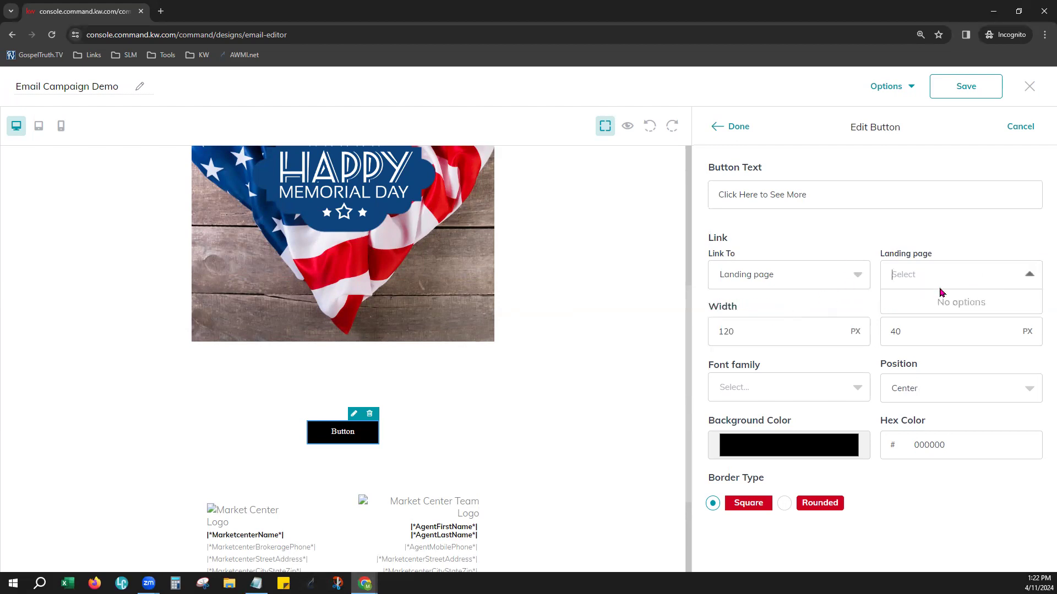
{"action": "left_click", "coordinate": [785, 282]}
{"action": "left_click", "coordinate": [766, 333]}
{"action": "left_click", "coordinate": [911, 266]}
{"action": "left_click", "coordinate": [832, 283]}
{"action": "left_click", "coordinate": [814, 306]}
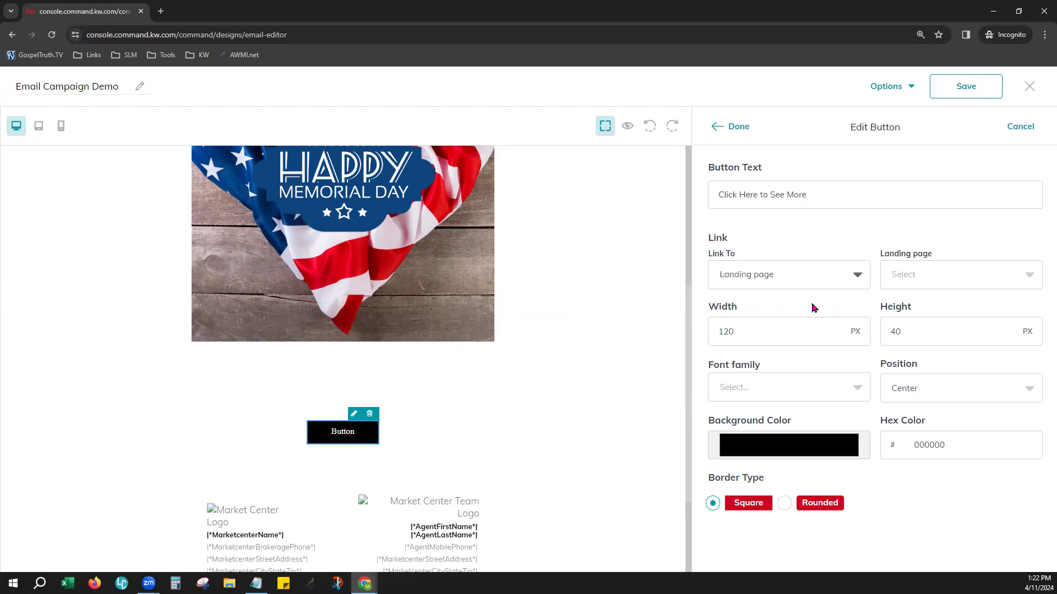
{"action": "left_click", "coordinate": [889, 279]}
{"action": "left_click", "coordinate": [893, 237]}
{"action": "left_click", "coordinate": [903, 273]}
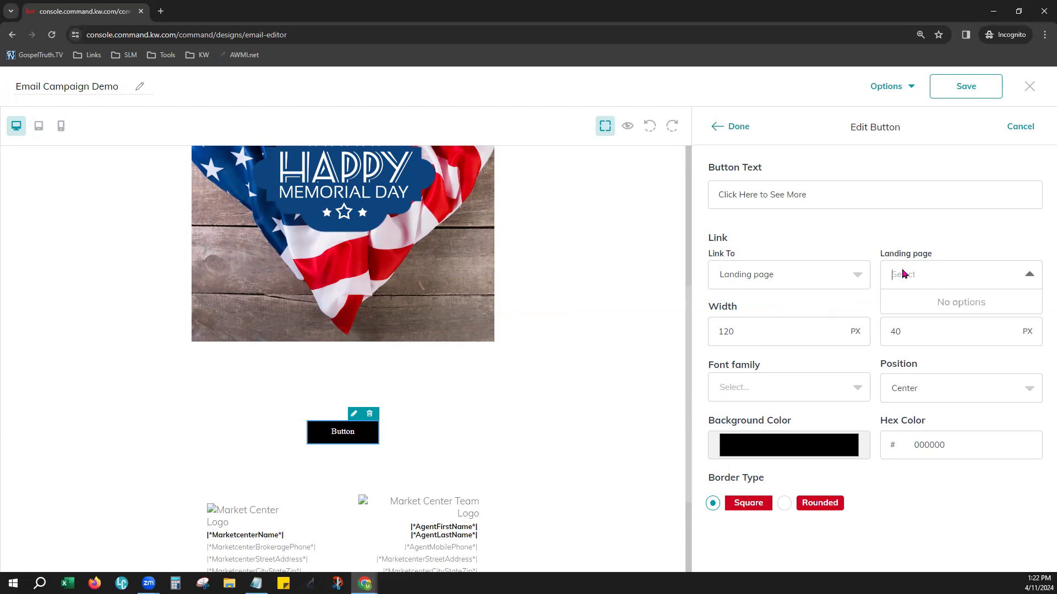
{"action": "left_click", "coordinate": [895, 198]}
Change the button's link type to Web address and paste the copied training calendar URL as its target
{"action": "left_click", "coordinate": [787, 281]}
{"action": "left_click", "coordinate": [757, 332]}
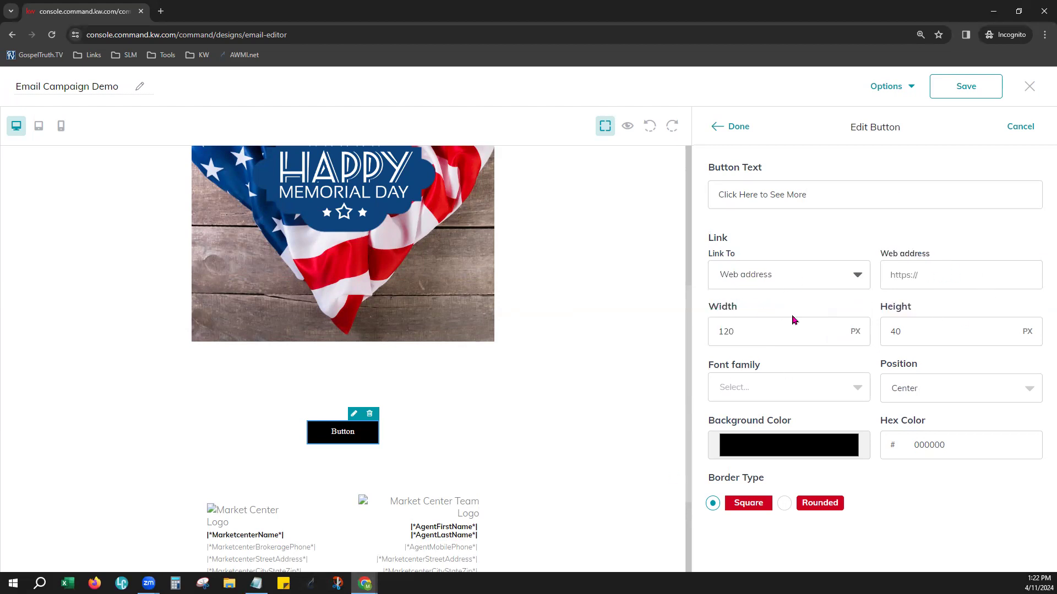
{"action": "left_click", "coordinate": [941, 286]}
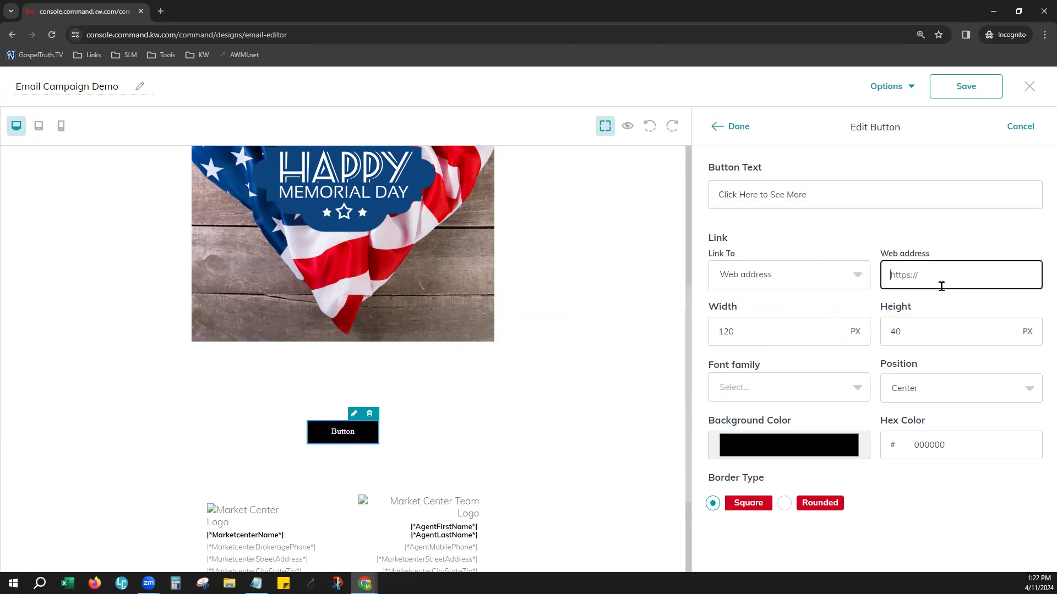
{"action": "key", "text": "ctrl+v"}
{"action": "left_click", "coordinate": [946, 249]}
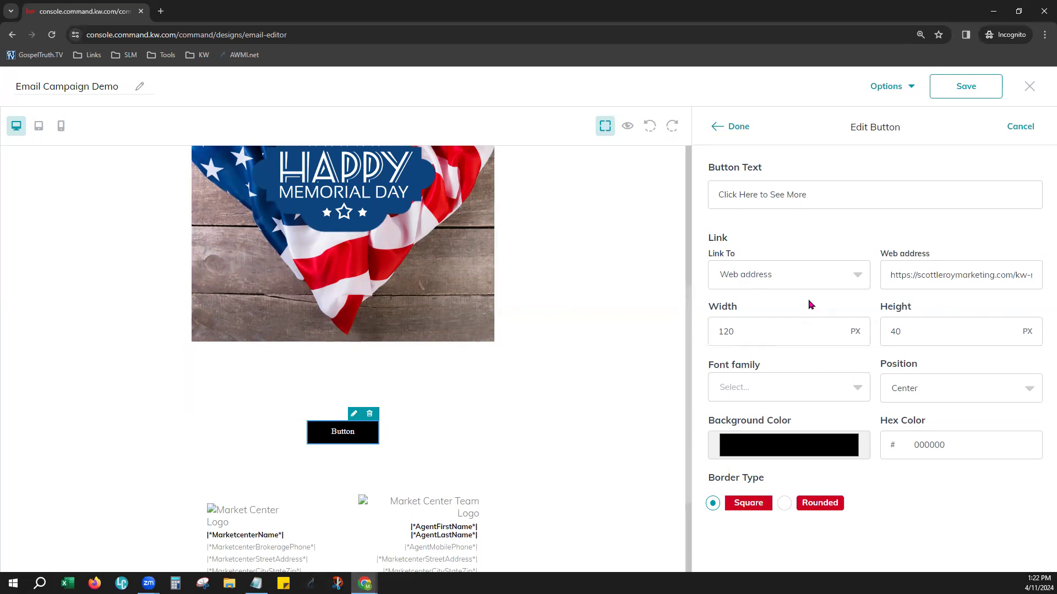
Set the button's width to 300 px and its height to 100 px
{"action": "left_click", "coordinate": [742, 329]}
{"action": "double_click", "coordinate": [743, 329]}
{"action": "type", "text": "300"}
{"action": "key", "text": "Tab"}
{"action": "type", "text": "300"}
{"action": "key", "text": "Tab"}
{"action": "double_click", "coordinate": [893, 333]}
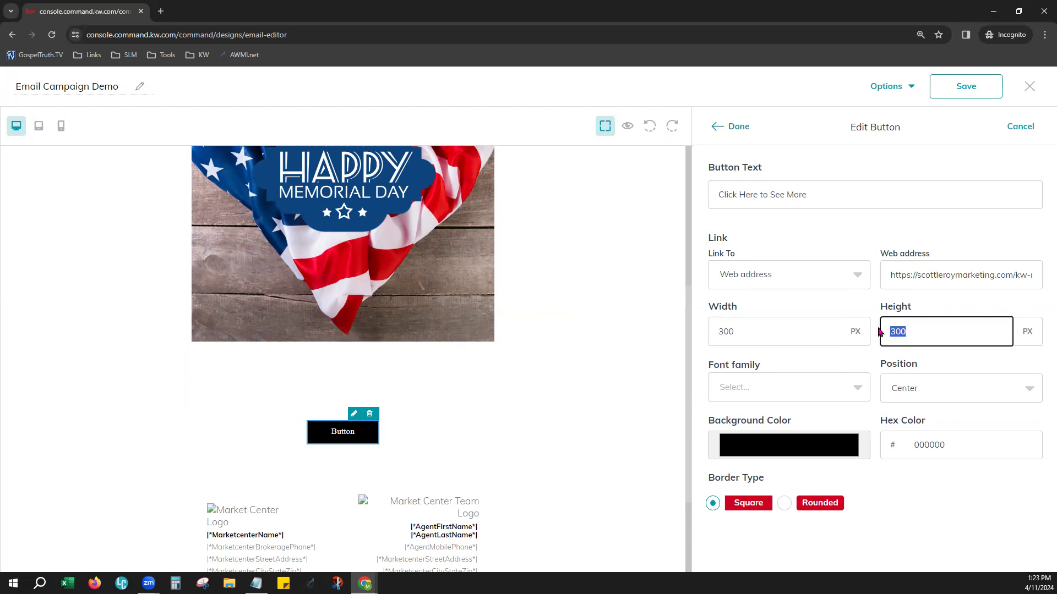
{"action": "type", "text": "100"}
{"action": "key", "text": "Tab"}
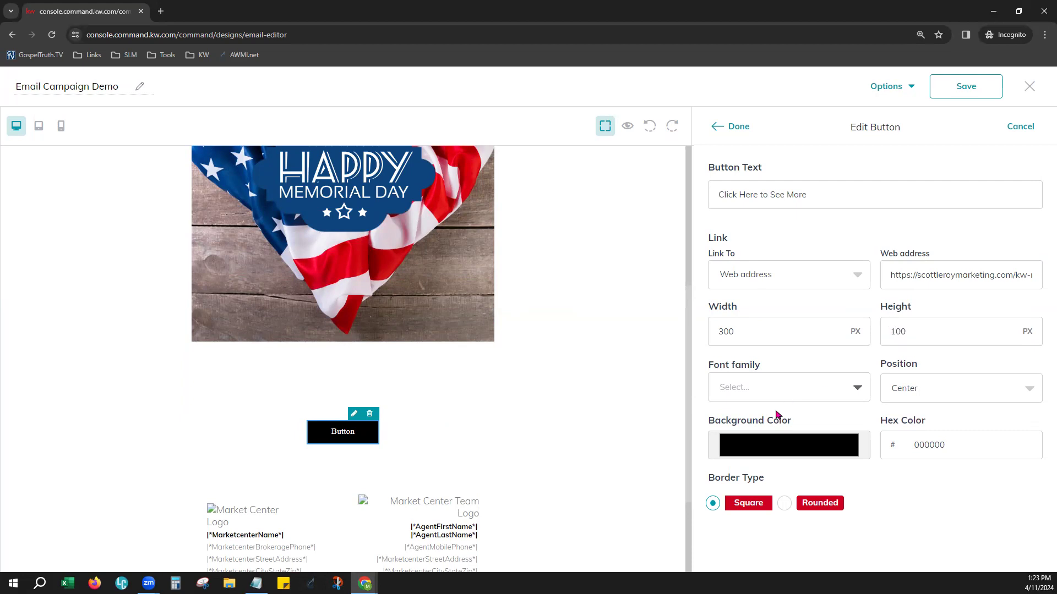
Set the button's font family to Lucida and sample its background color from a red stripe of the flag in the image
{"action": "left_click", "coordinate": [794, 385]}
{"action": "left_click", "coordinate": [768, 476]}
{"action": "left_click", "coordinate": [781, 452]}
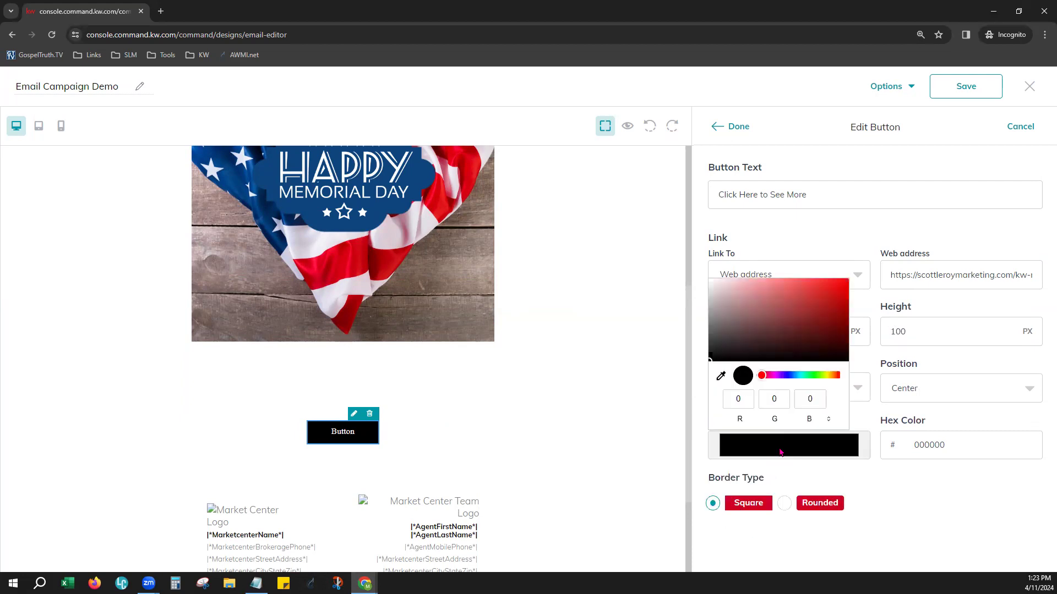
{"action": "left_click", "coordinate": [721, 378]}
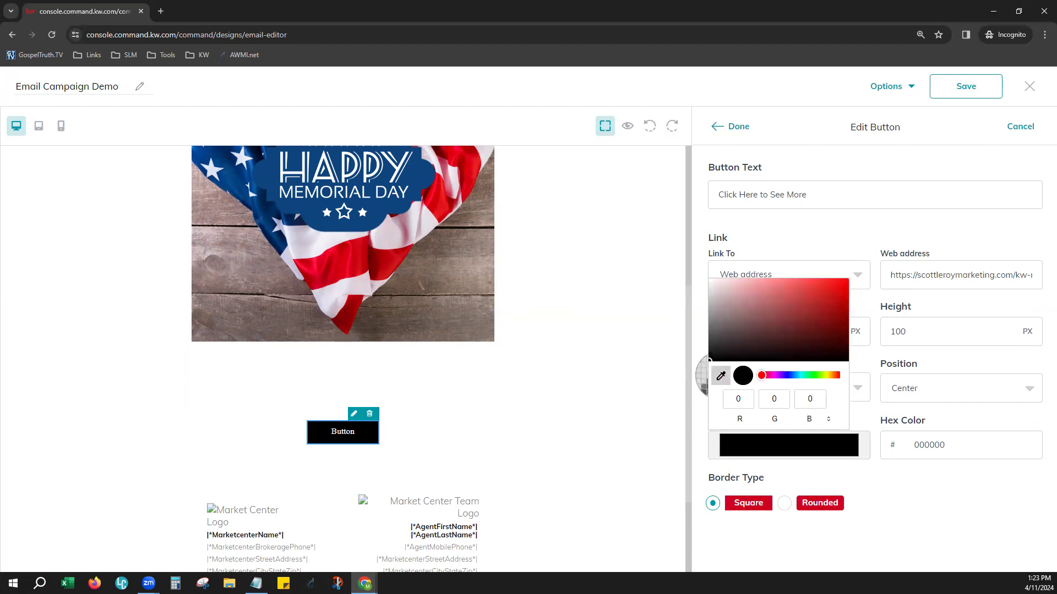
{"action": "left_click", "coordinate": [349, 244]}
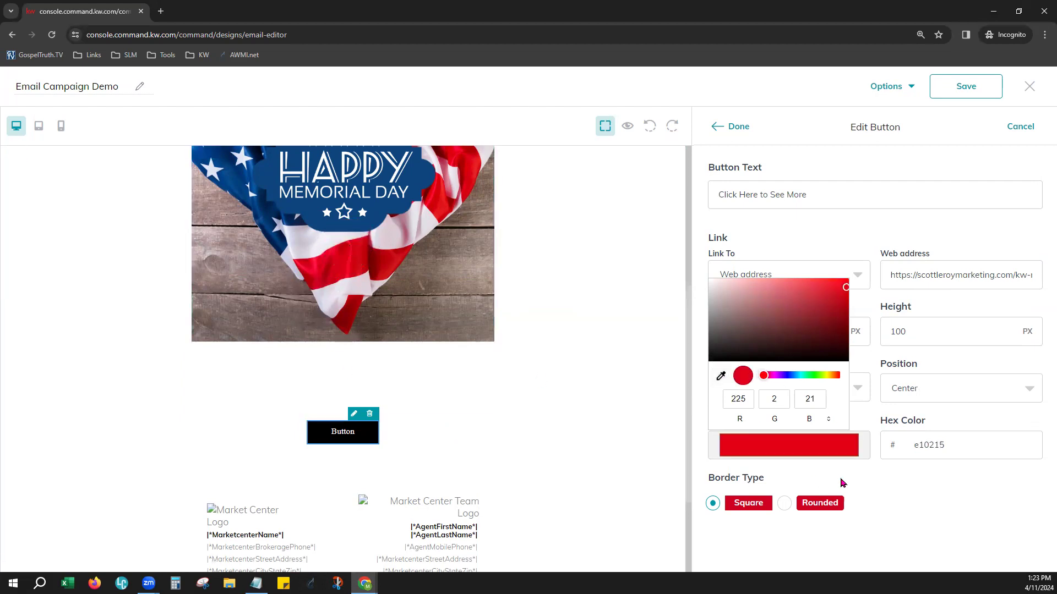
Set the button's border type to Rounded and finish editing the button
{"action": "left_click", "coordinate": [734, 517]}
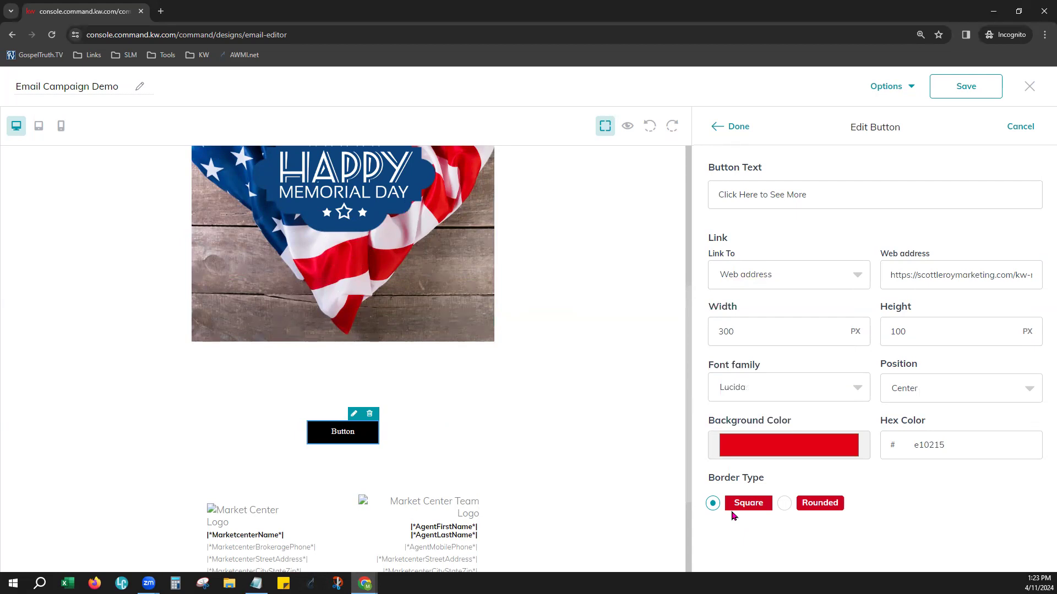
{"action": "left_click", "coordinate": [784, 503]}
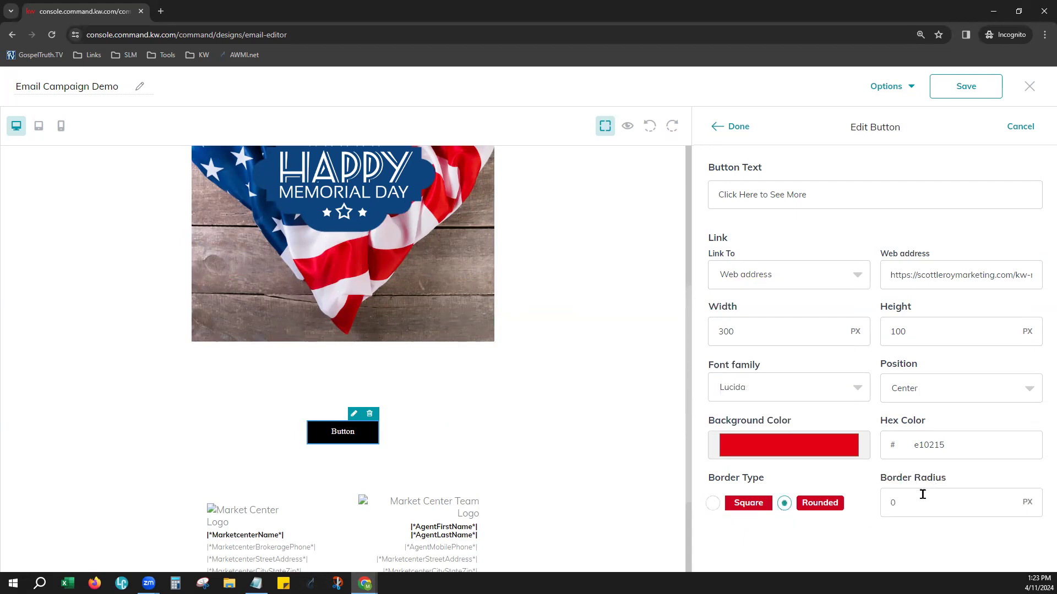
{"action": "left_click", "coordinate": [910, 502]}
{"action": "left_click", "coordinate": [738, 127]}
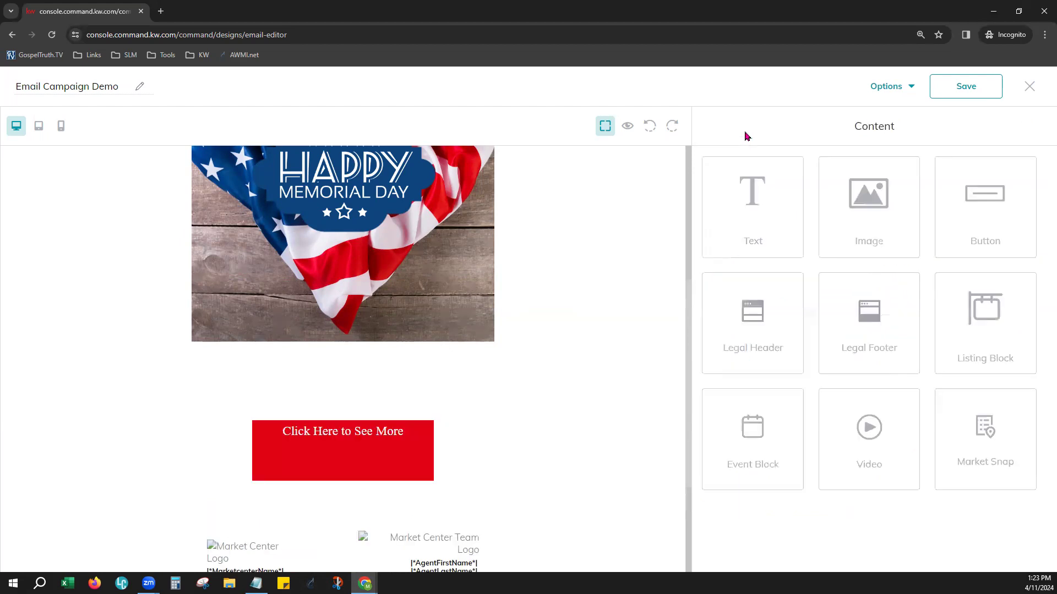
Reopen the red button's settings, set its width to 200 px, and apply the change
{"action": "left_click", "coordinate": [323, 440]}
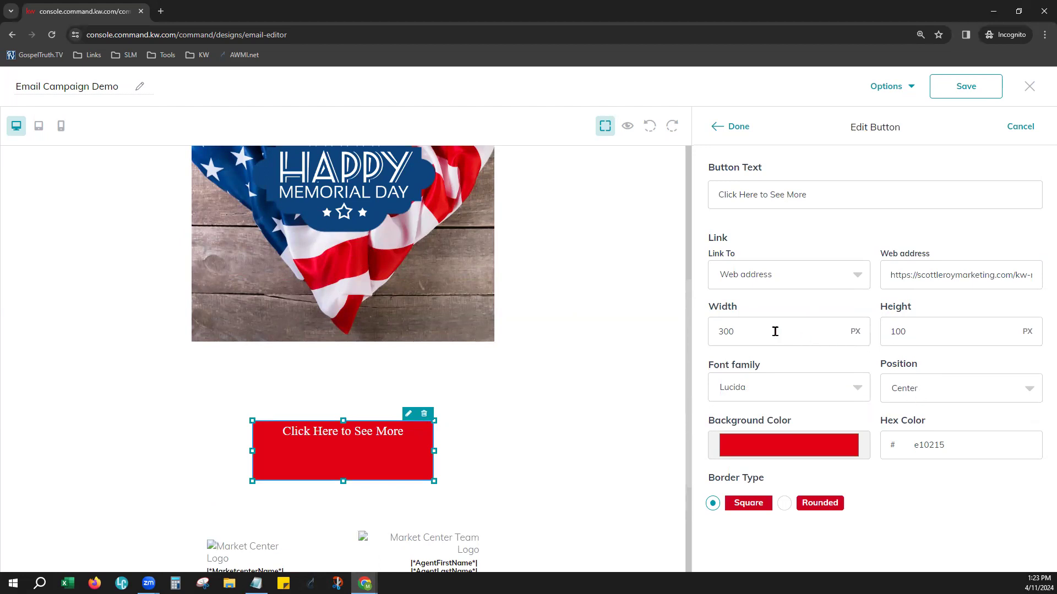
{"action": "left_click_drag", "start_coordinate": [774, 332], "coordinate": [705, 337]}
{"action": "type", "text": "200"}
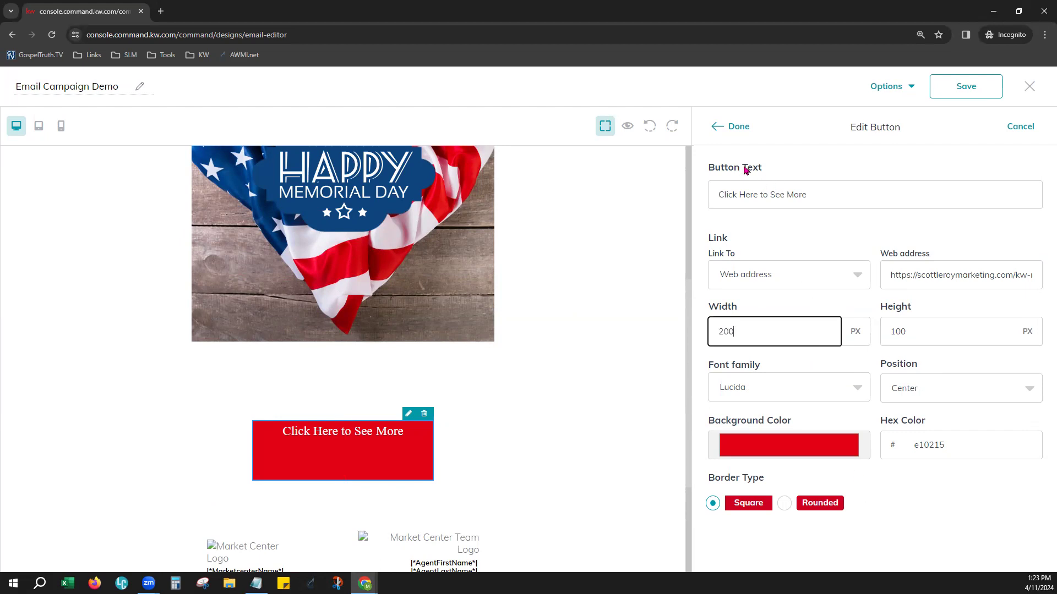
{"action": "left_click", "coordinate": [725, 125]}
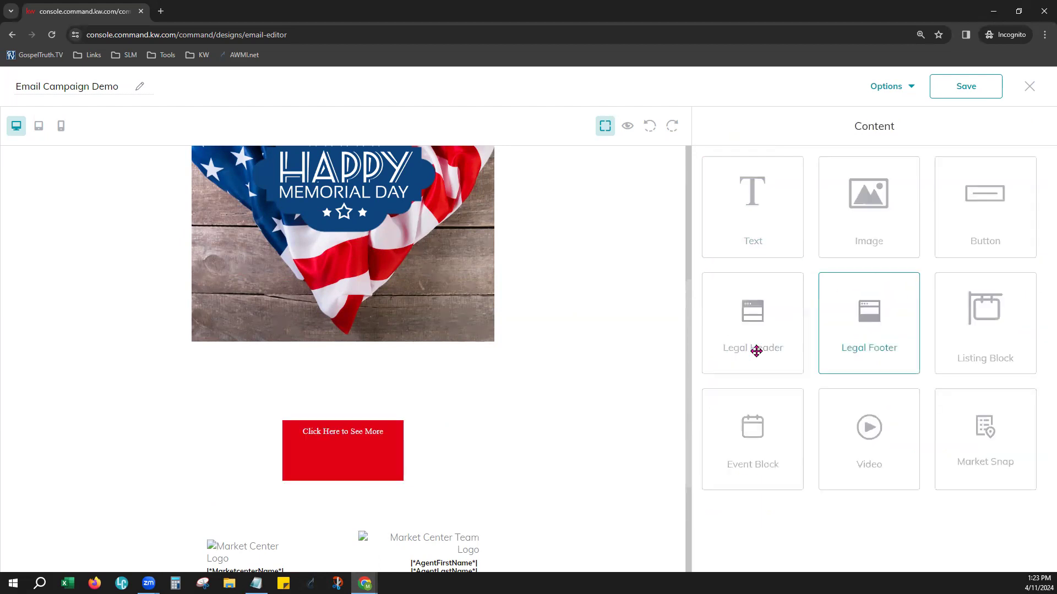
Resize the button to 100 px wide and 40 px high, and apply the change
{"action": "left_click", "coordinate": [330, 448]}
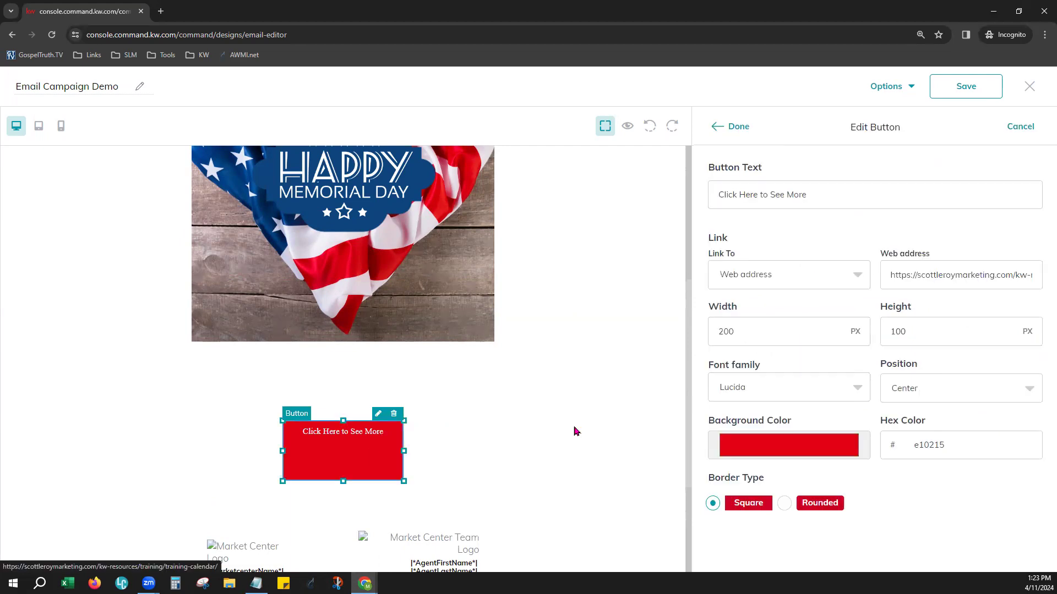
{"action": "double_click", "coordinate": [759, 333]}
{"action": "type", "text": "100"}
{"action": "key", "text": "Tab"}
{"action": "type", "text": "40"}
{"action": "key", "text": "Tab"}
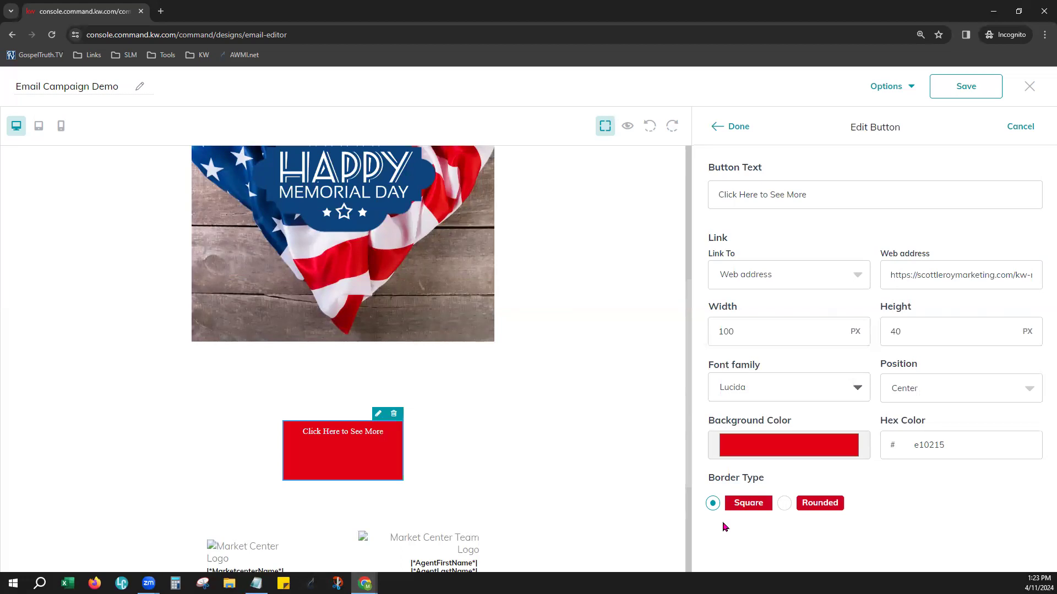
{"action": "left_click", "coordinate": [737, 128]}
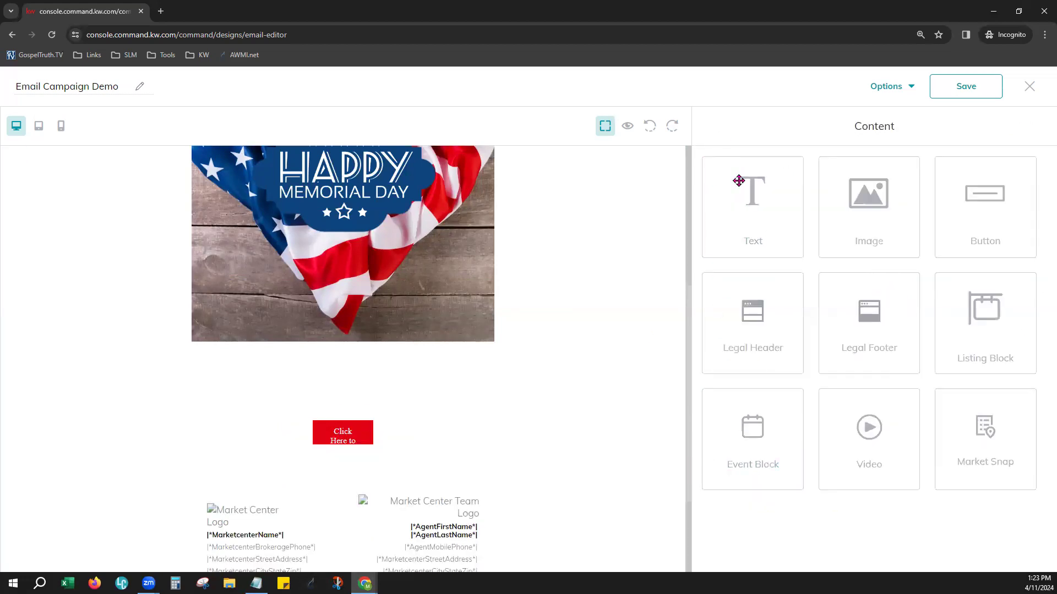
Resize the button to 100 px wide and 75 px high, and finish editing it
{"action": "left_click", "coordinate": [329, 434]}
{"action": "double_click", "coordinate": [726, 331]}
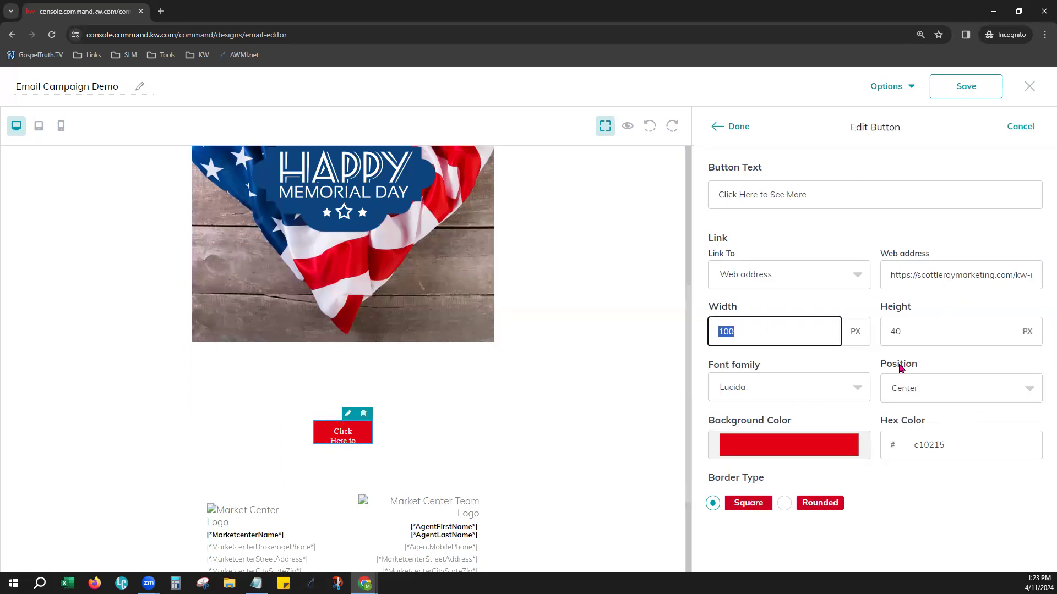
{"action": "type", "text": "100"}
{"action": "key", "text": "Tab"}
{"action": "type", "text": "75"}
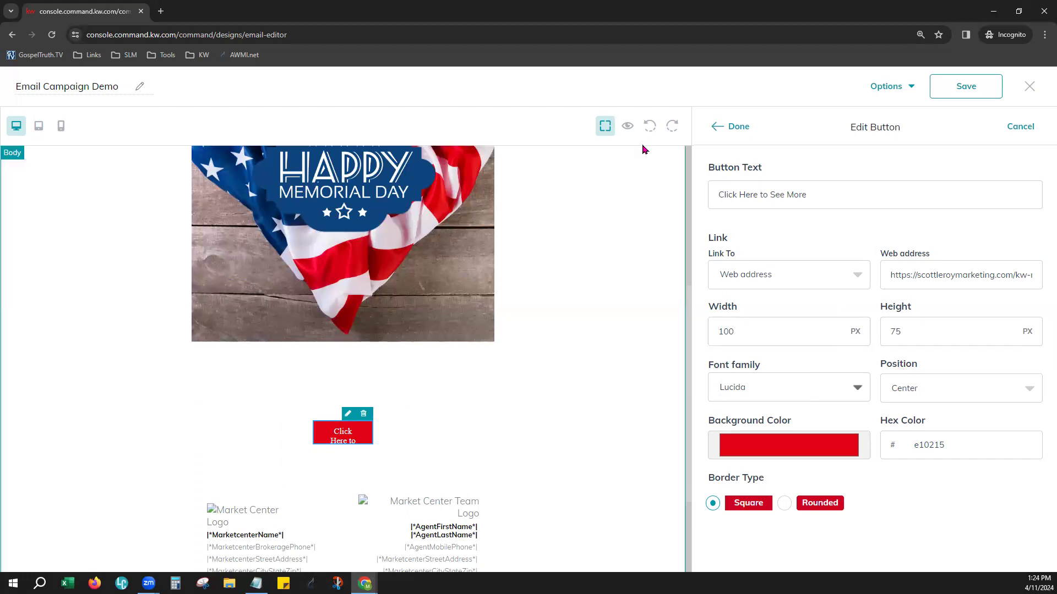
{"action": "left_click", "coordinate": [738, 128]}
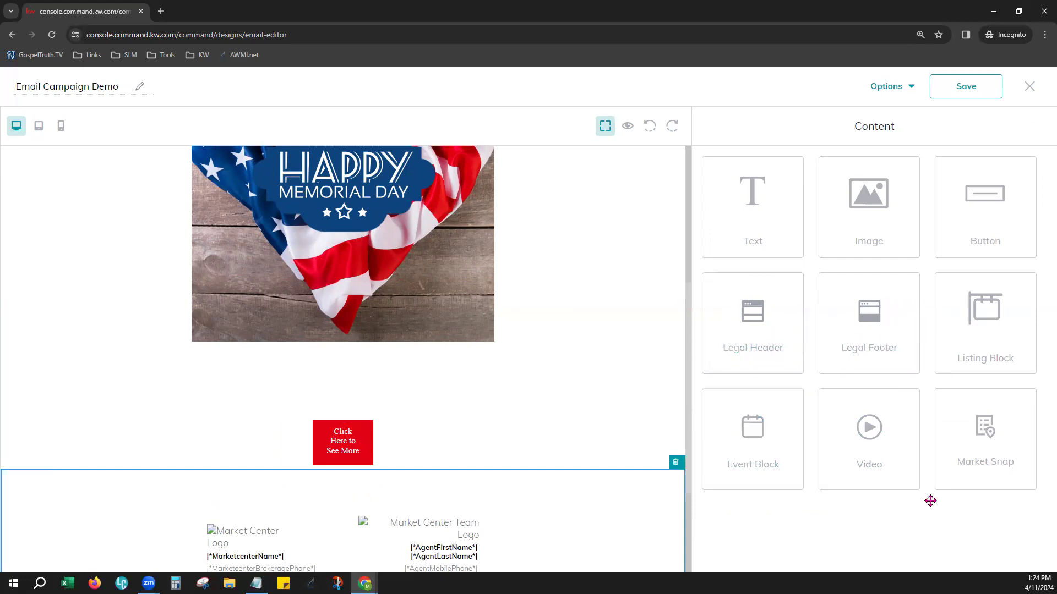
Add a Listing Block between the red button and the legal footer, and open its settings
{"action": "left_click_drag", "start_coordinate": [946, 337], "coordinate": [420, 465]}
{"action": "scroll", "coordinate": [626, 468], "scroll_direction": "down", "scroll_amount": 1}
{"action": "scroll", "coordinate": [625, 462], "scroll_direction": "down", "scroll_amount": 2}
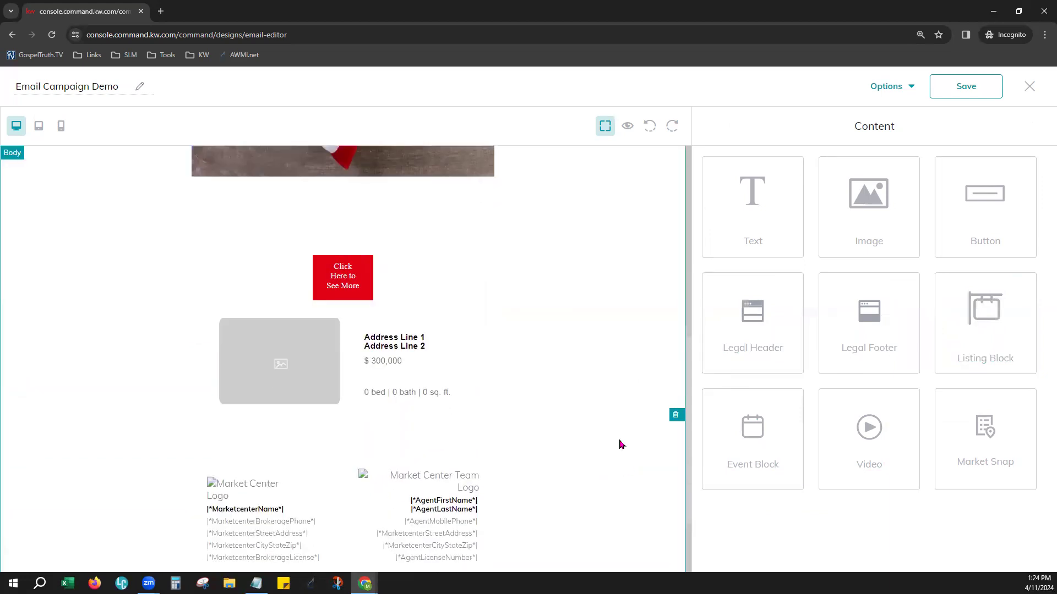
{"action": "scroll", "coordinate": [418, 314], "scroll_direction": "down", "scroll_amount": 1}
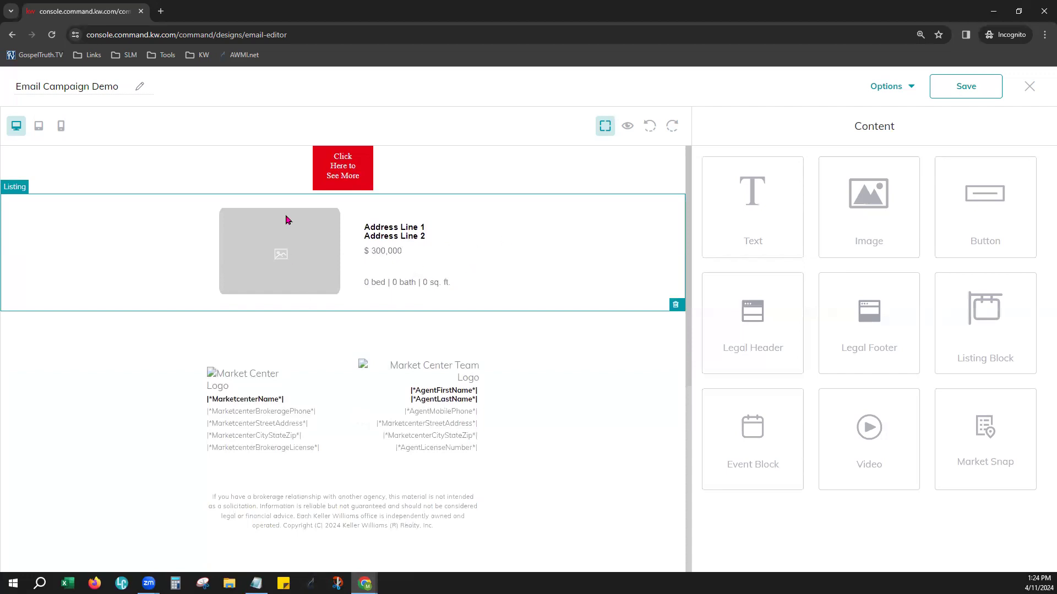
{"action": "left_click", "coordinate": [628, 193]}
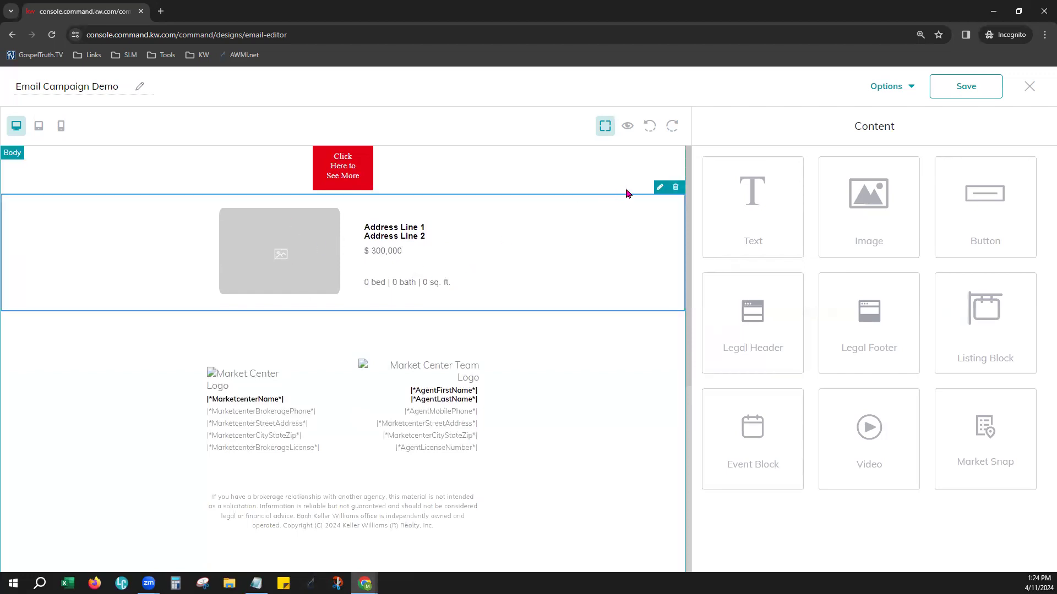
{"action": "left_click", "coordinate": [659, 187]}
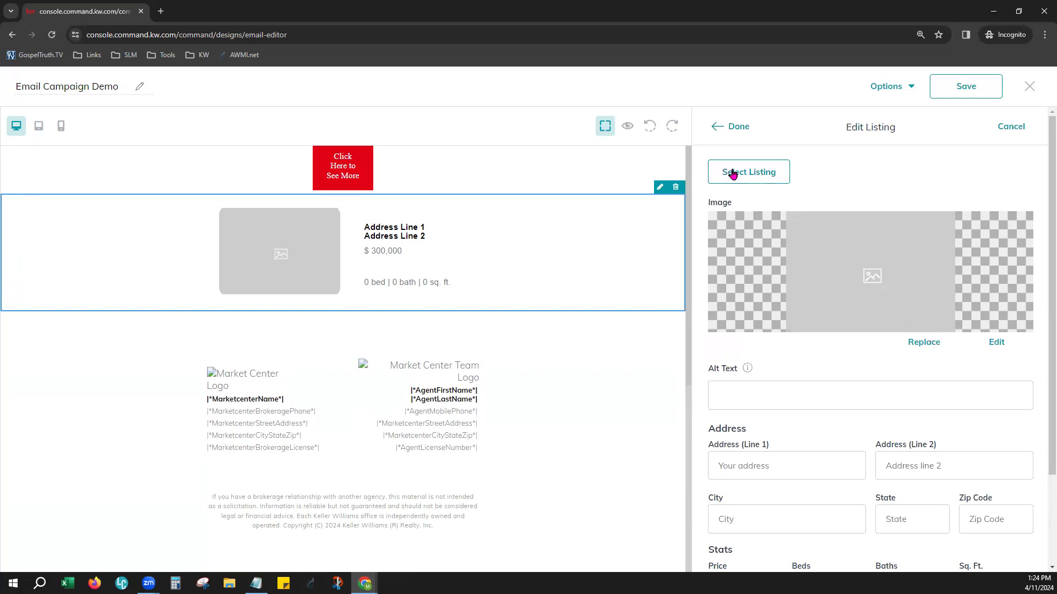
Start selecting a listing for the block and search all listings for the copied number DCDC2136388, with the search type at Address
{"action": "left_click", "coordinate": [732, 174]}
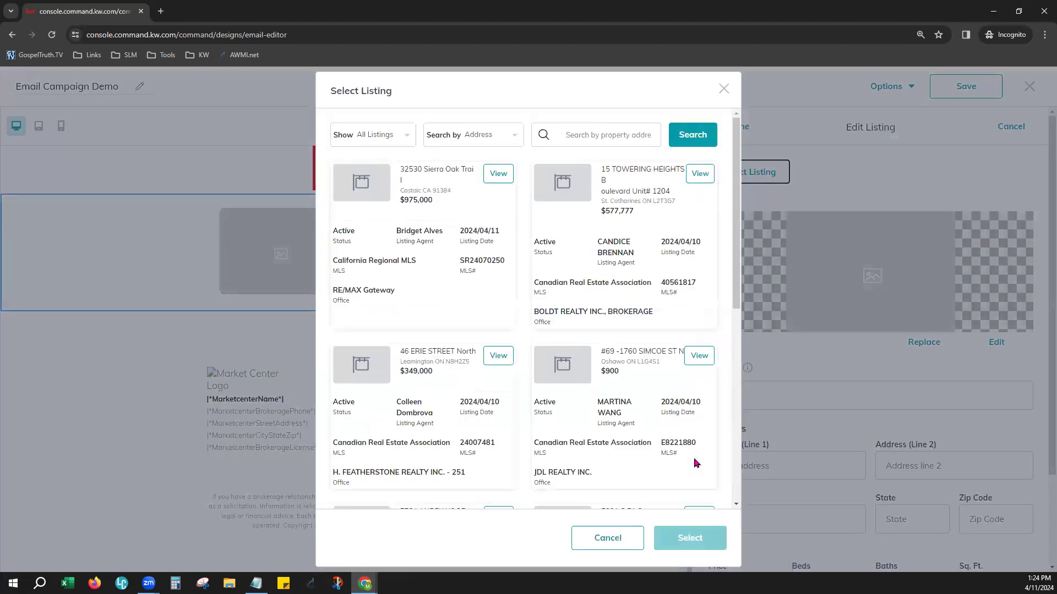
{"action": "left_click", "coordinate": [402, 135]}
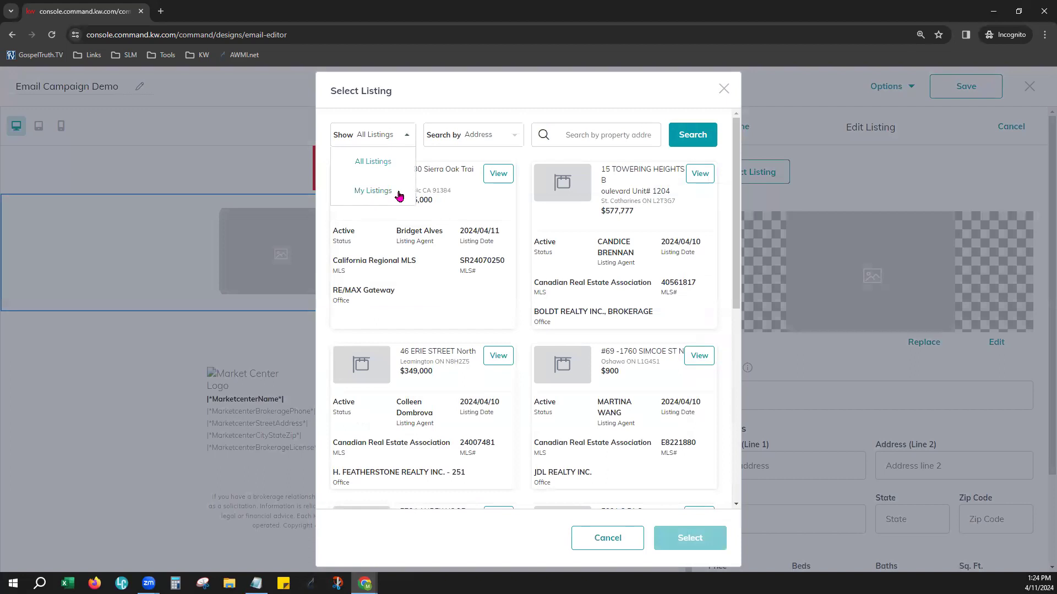
{"action": "left_click", "coordinate": [507, 137]}
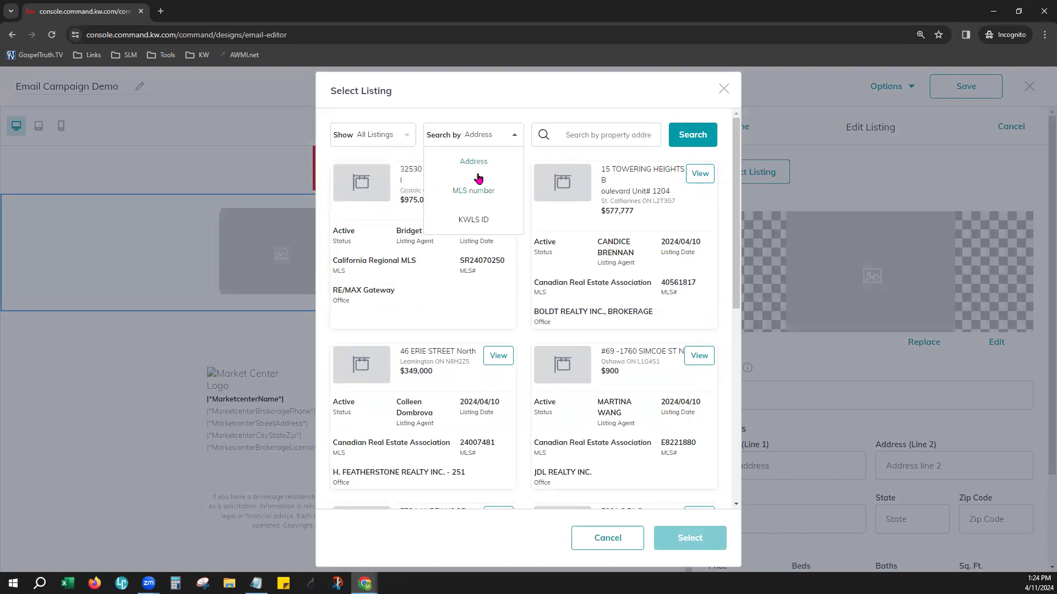
{"action": "left_click", "coordinate": [584, 125]}
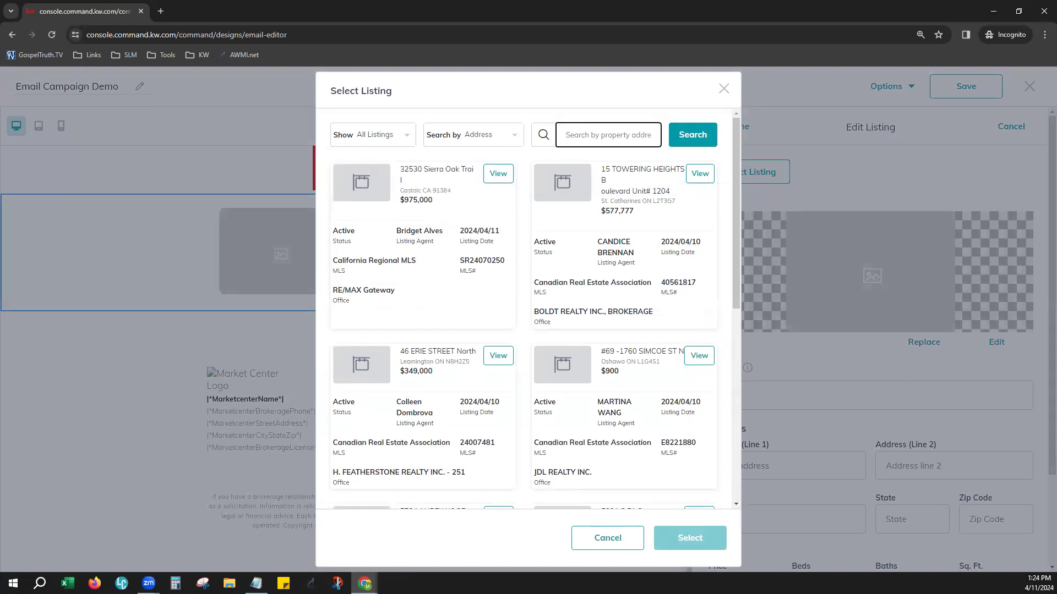
{"action": "key", "text": "alt+Tab"}
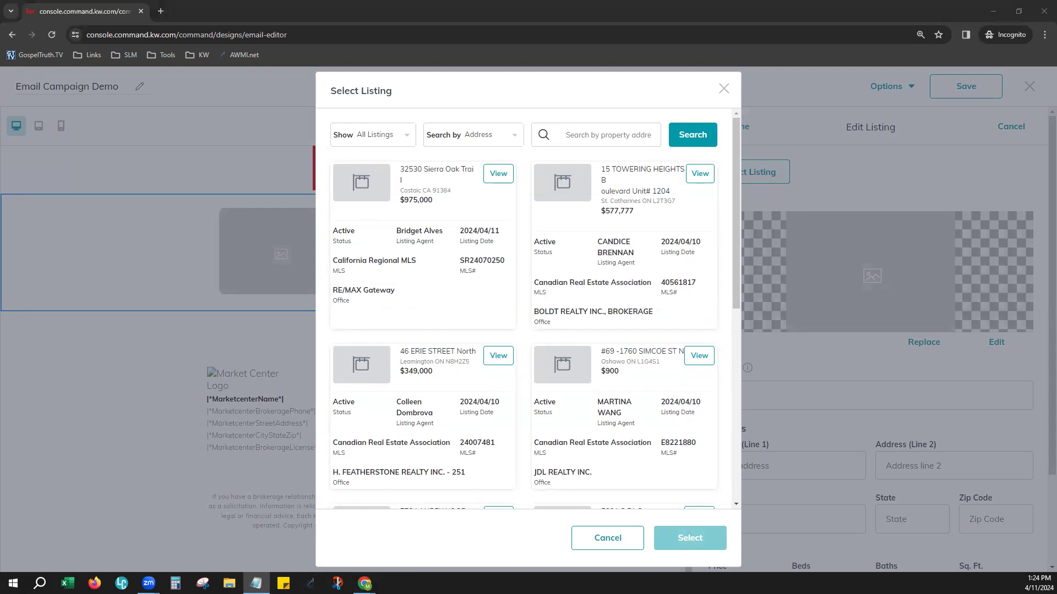
{"action": "left_click", "coordinate": [574, 125]}
{"action": "type", "text": "DCDC2136388"}
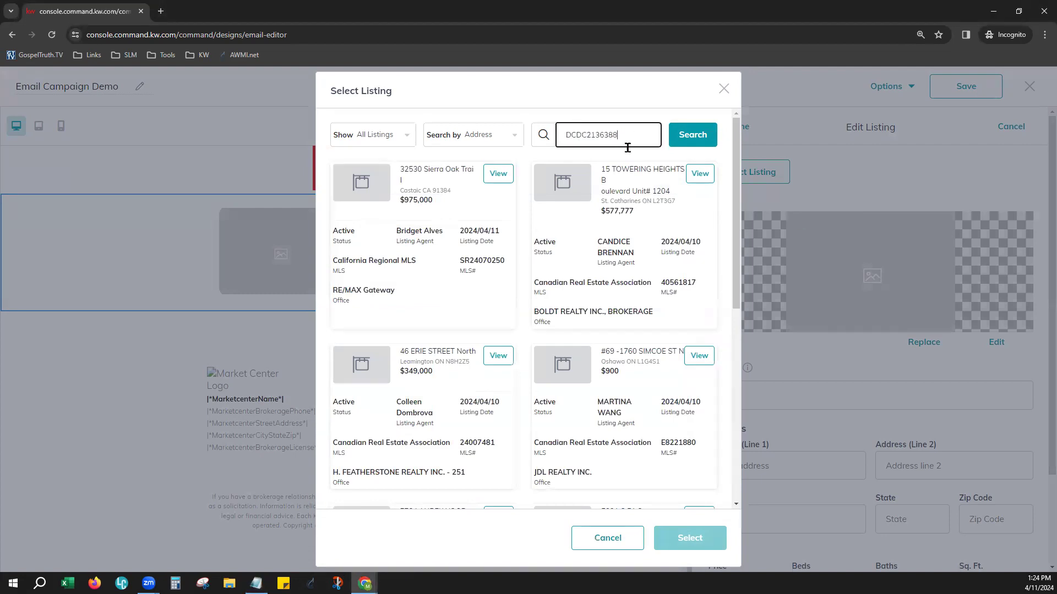
{"action": "left_click", "coordinate": [690, 140]}
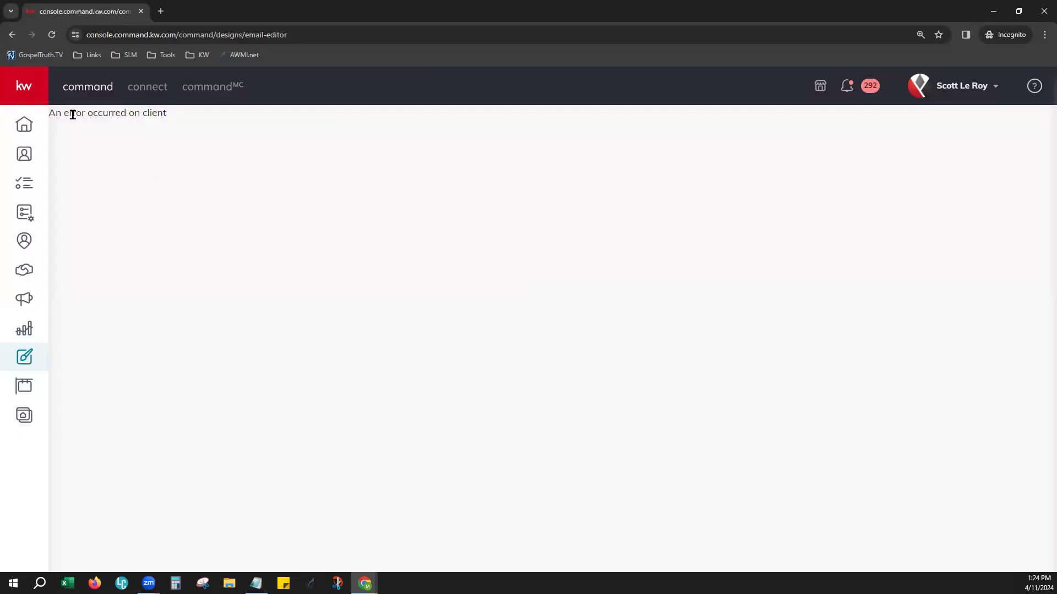
{"action": "left_click_drag", "start_coordinate": [50, 113], "coordinate": [181, 123]}
{"action": "left_click", "coordinate": [171, 147]}
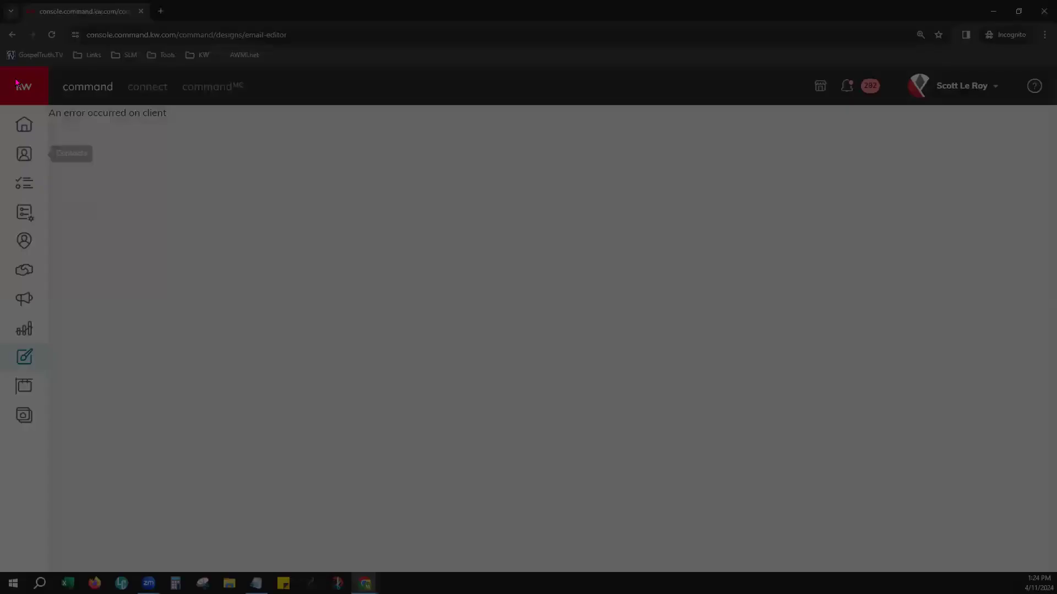
{"action": "left_click_drag", "start_coordinate": [8, 68], "coordinate": [1047, 538]}
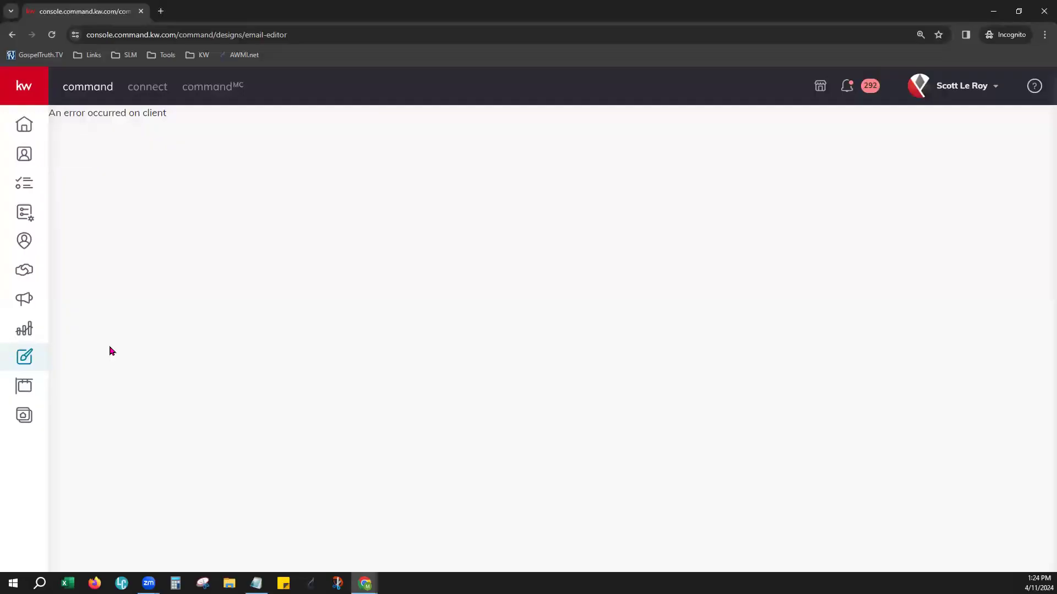
Return to the Designs page and create a new email design from a blank new template
{"action": "left_click", "coordinate": [12, 34]}
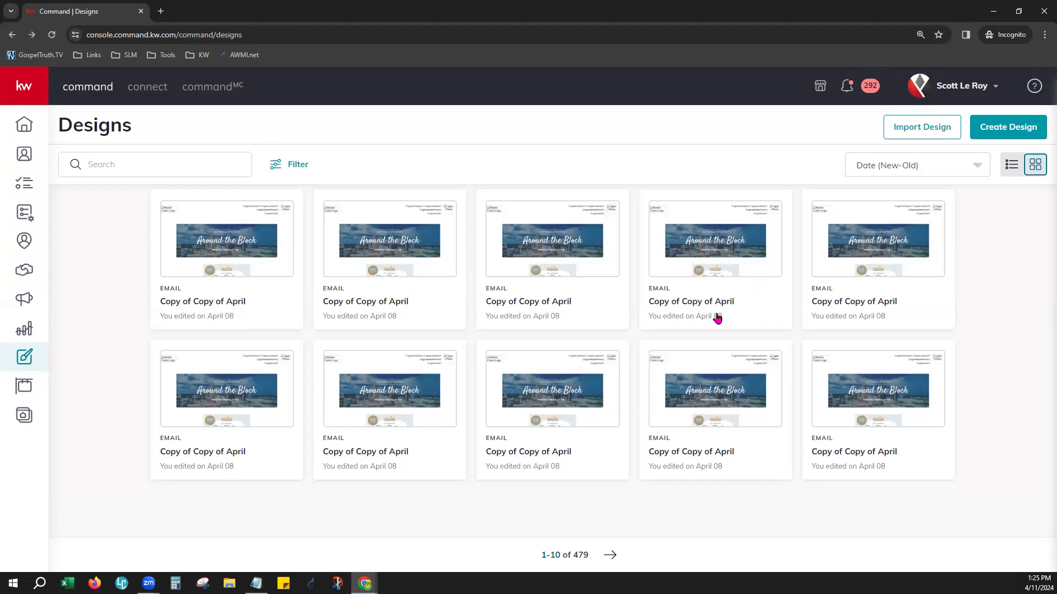
{"action": "left_click", "coordinate": [1024, 125]}
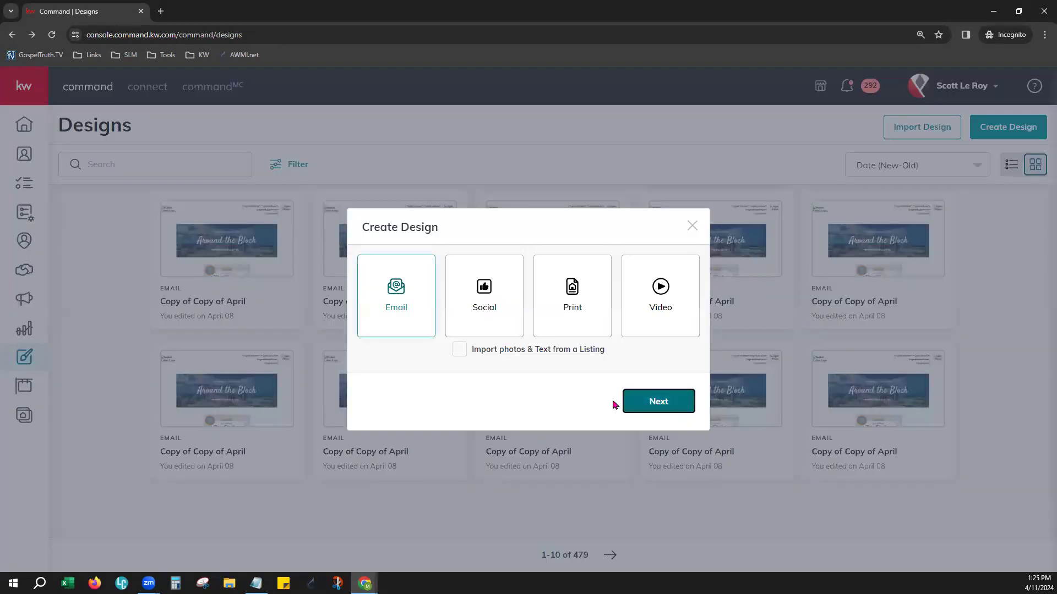
{"action": "left_click", "coordinate": [627, 402]}
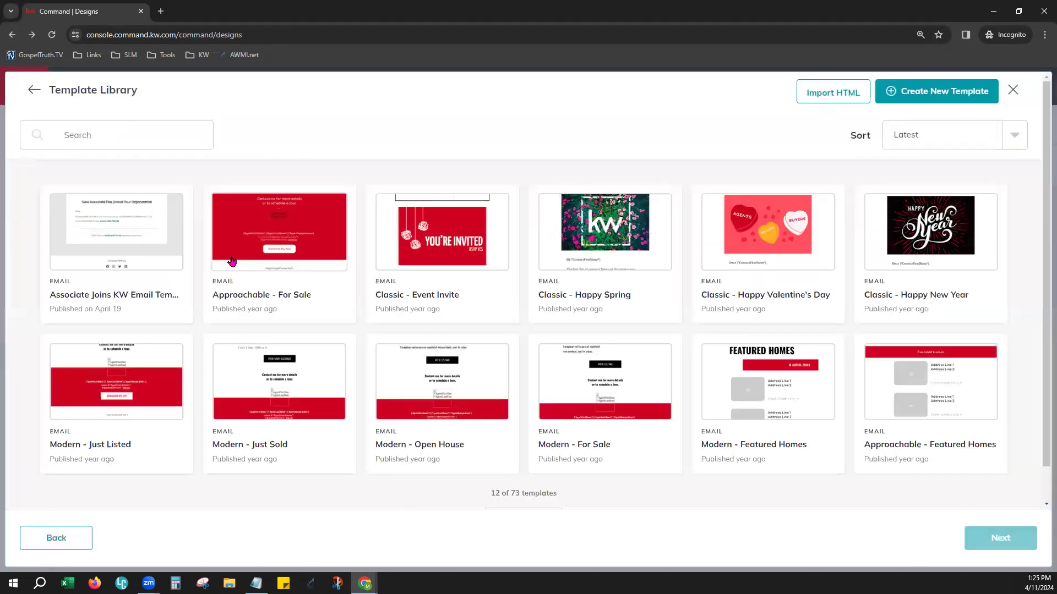
{"action": "left_click", "coordinate": [893, 91]}
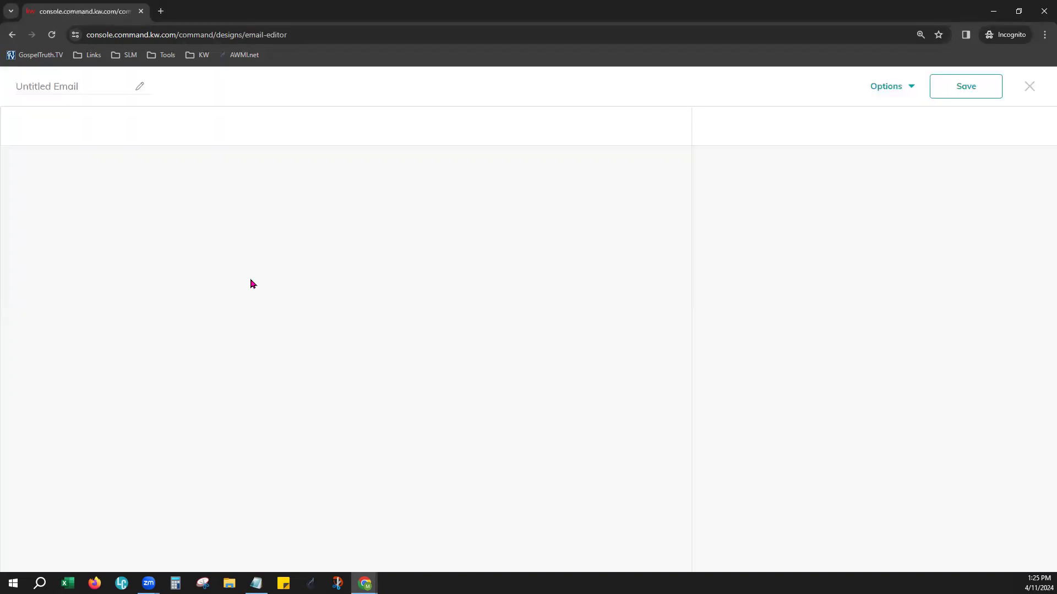
Name the new email design "Class Demo 2"
{"action": "left_click", "coordinate": [85, 84]}
{"action": "type", "text": "Clea"}
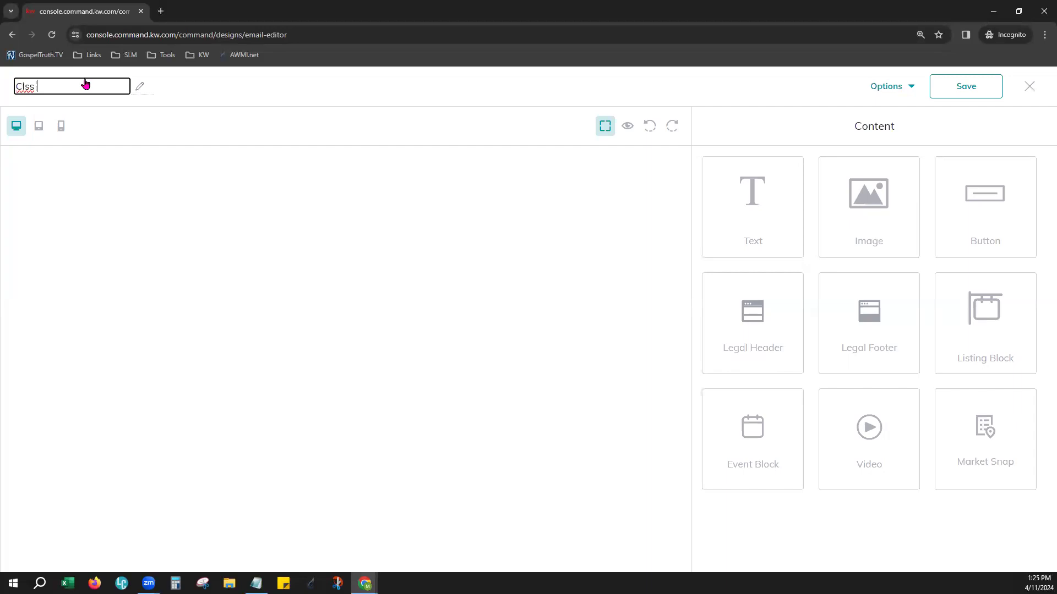
{"action": "type", "text": "s Demo 2"}
{"action": "left_click", "coordinate": [775, 117]}
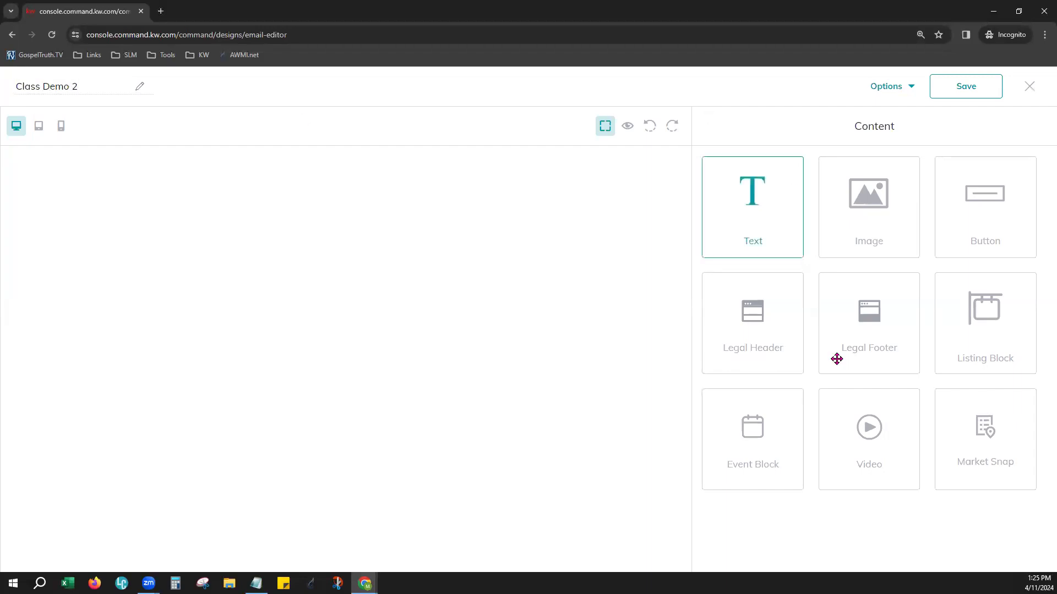
Add a Legal Header and a Legal Footer to the empty email, with a Listing Block between them
{"action": "left_click_drag", "start_coordinate": [767, 336], "coordinate": [619, 308]}
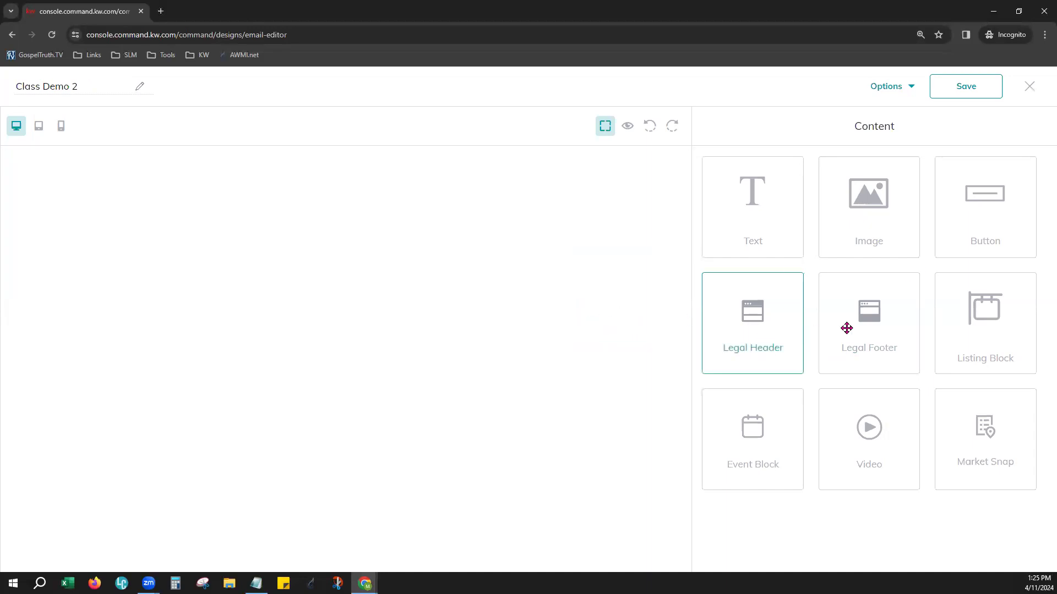
{"action": "left_click_drag", "start_coordinate": [847, 329], "coordinate": [642, 385]}
{"action": "left_click_drag", "start_coordinate": [985, 325], "coordinate": [484, 256]}
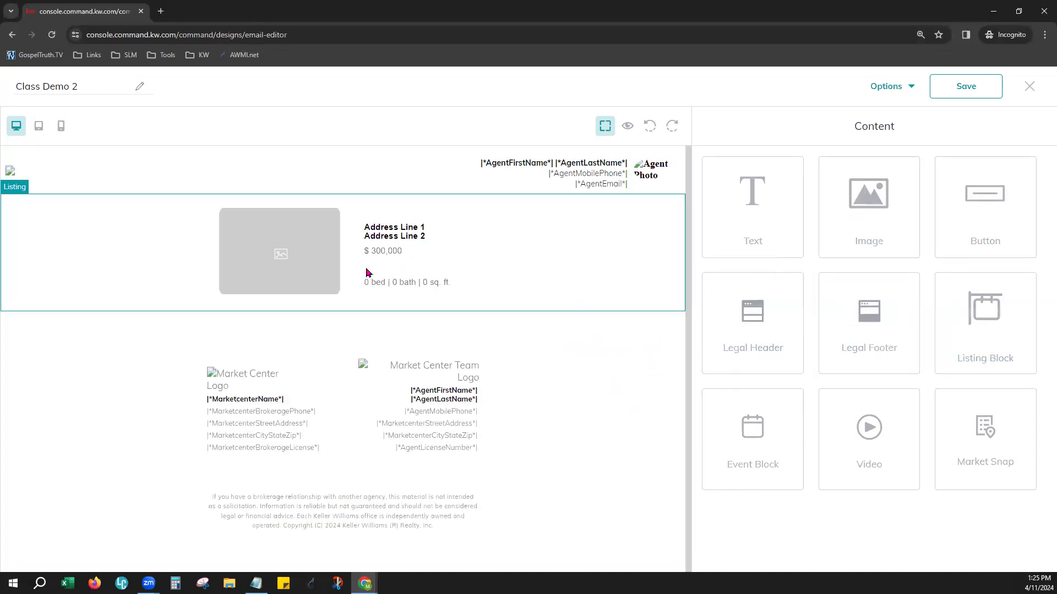
Open the listing block's settings, start selecting a listing, and set the search to all listings by MLS number
{"action": "left_click", "coordinate": [654, 197]}
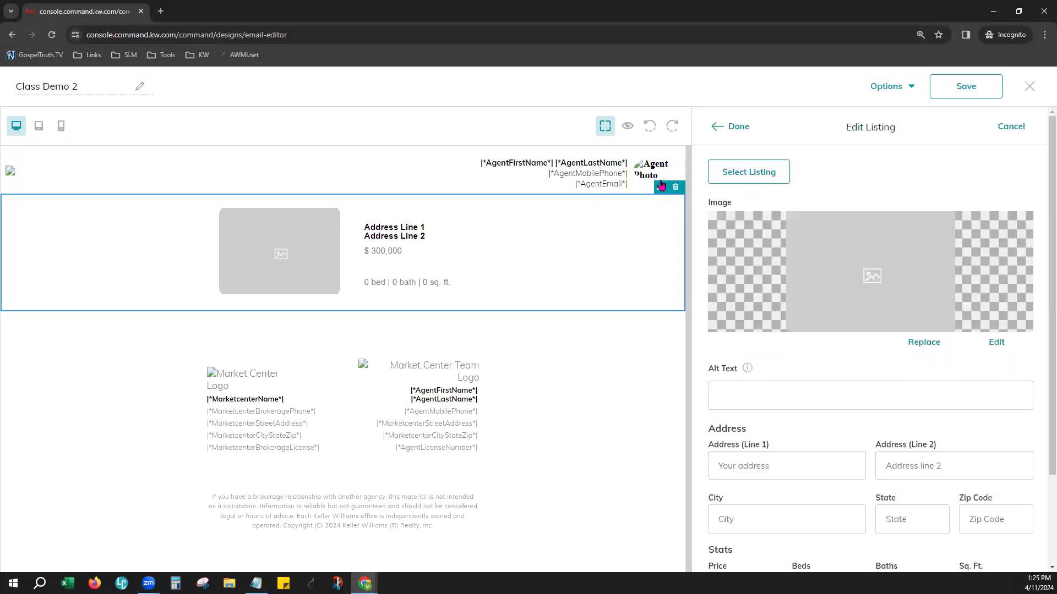
{"action": "left_click", "coordinate": [724, 173]}
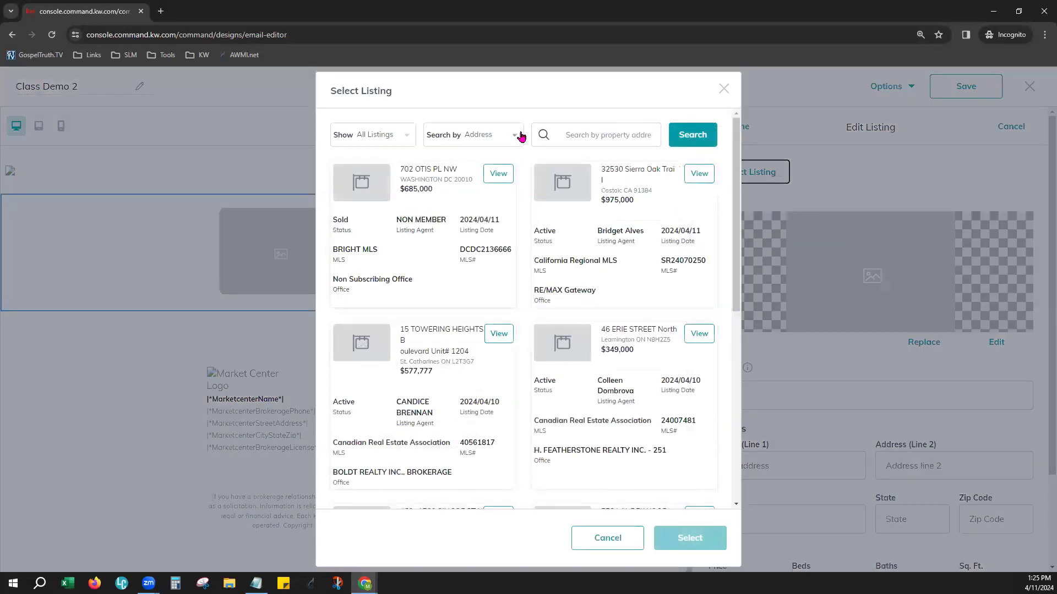
{"action": "left_click", "coordinate": [514, 135]}
{"action": "left_click", "coordinate": [507, 194]}
{"action": "left_click", "coordinate": [603, 125]}
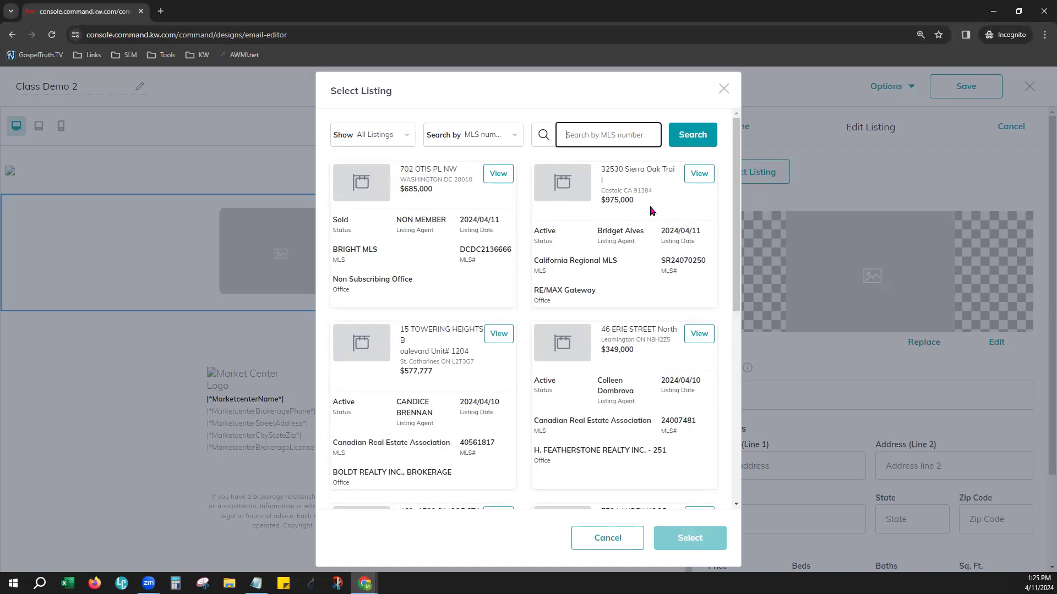
Search all listings for MLS number 2136388 and look through the matches
{"action": "type", "text": "2"}
{"action": "key", "text": "BackSpace"}
{"action": "scroll", "coordinate": [672, 260], "scroll_direction": "down", "scroll_amount": 7}
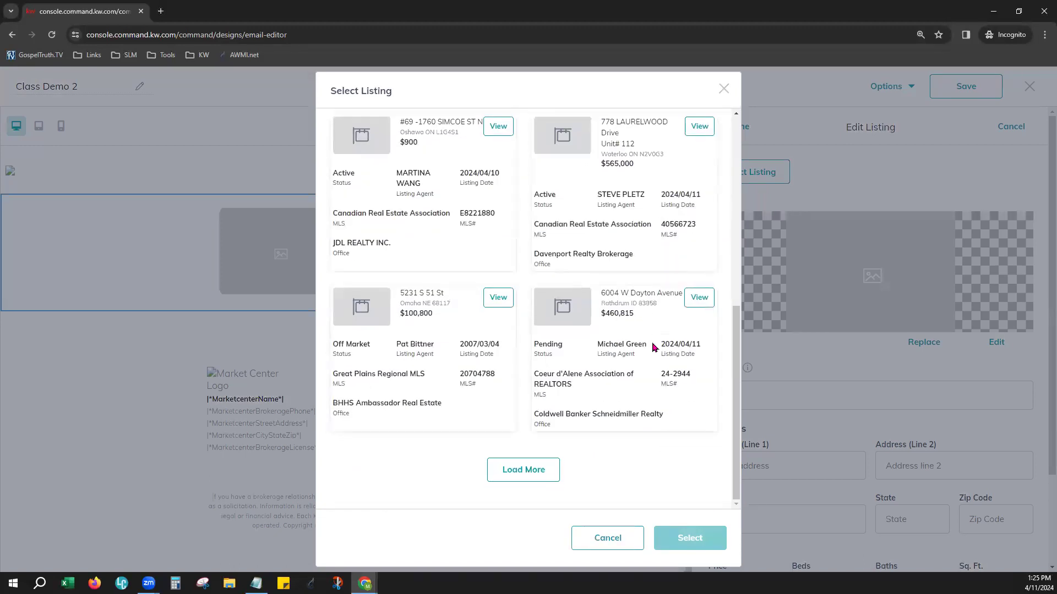
{"action": "scroll", "coordinate": [648, 393], "scroll_direction": "up", "scroll_amount": 7}
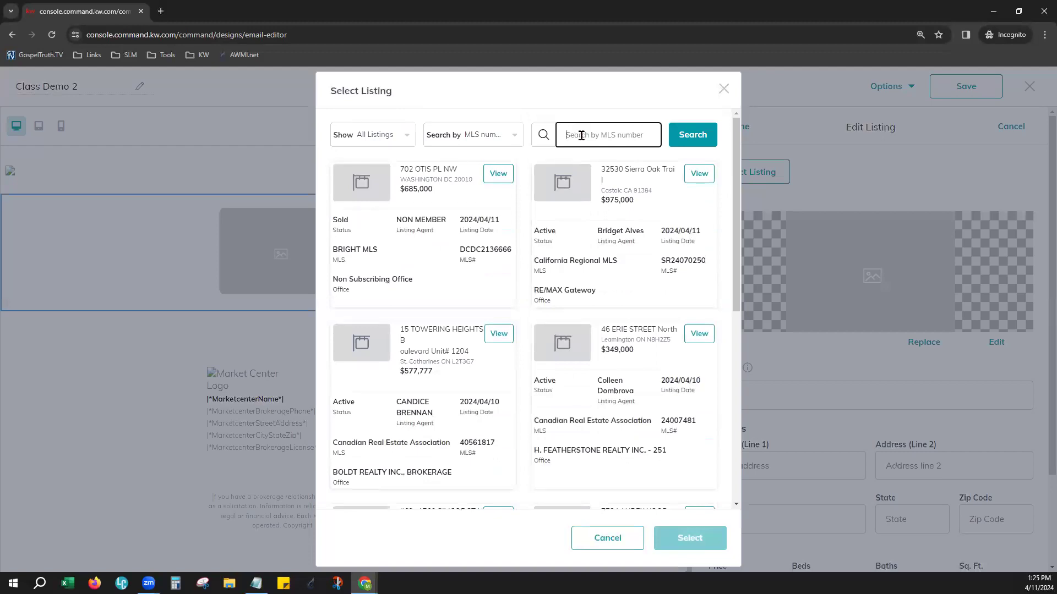
{"action": "type", "text": "2136388"}
{"action": "left_click", "coordinate": [713, 144]}
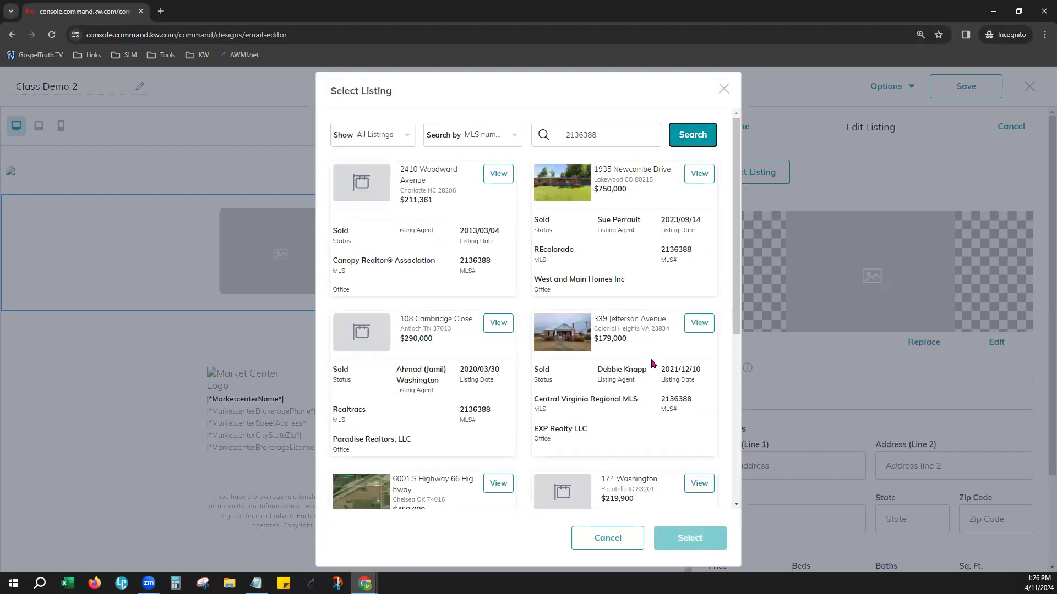
{"action": "scroll", "coordinate": [651, 364], "scroll_direction": "down", "scroll_amount": 5}
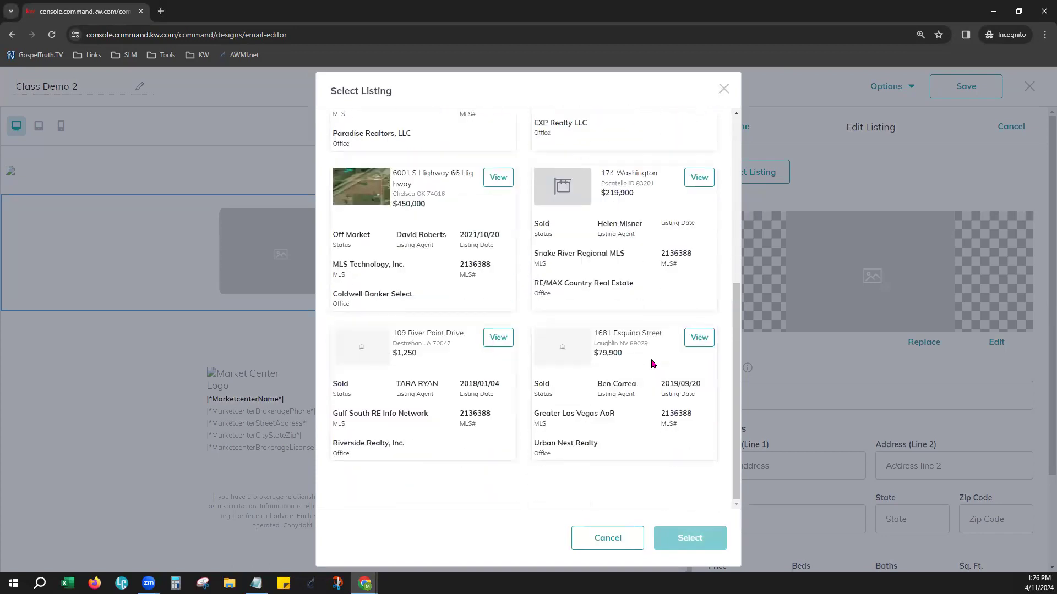
{"action": "scroll", "coordinate": [651, 364], "scroll_direction": "up", "scroll_amount": 5}
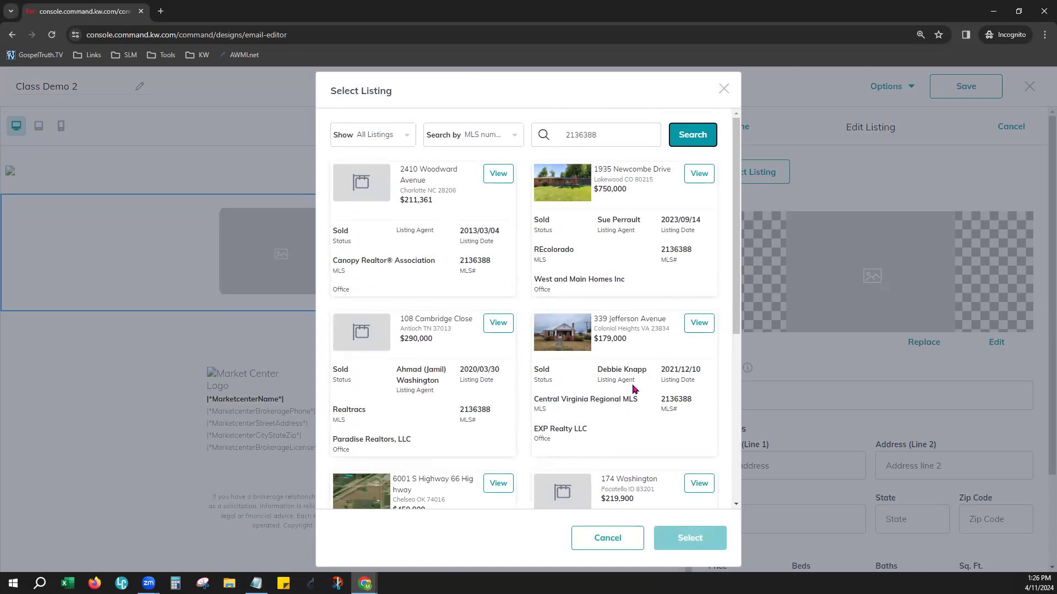
Insert the $179,000 Colonial Heights listing into the block, using its front exterior photo
{"action": "left_click", "coordinate": [704, 329]}
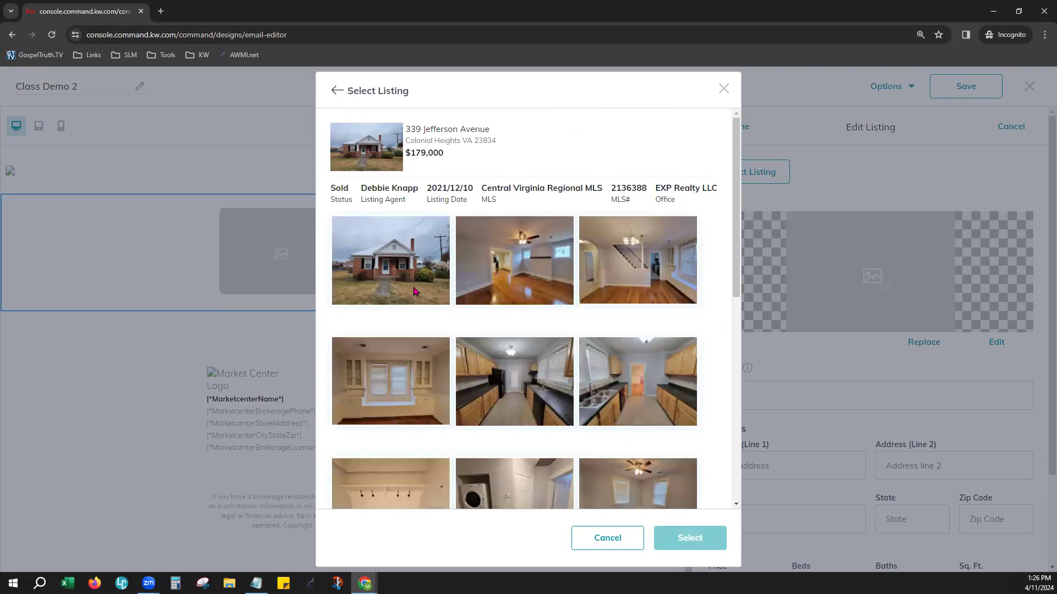
{"action": "left_click", "coordinate": [399, 248]}
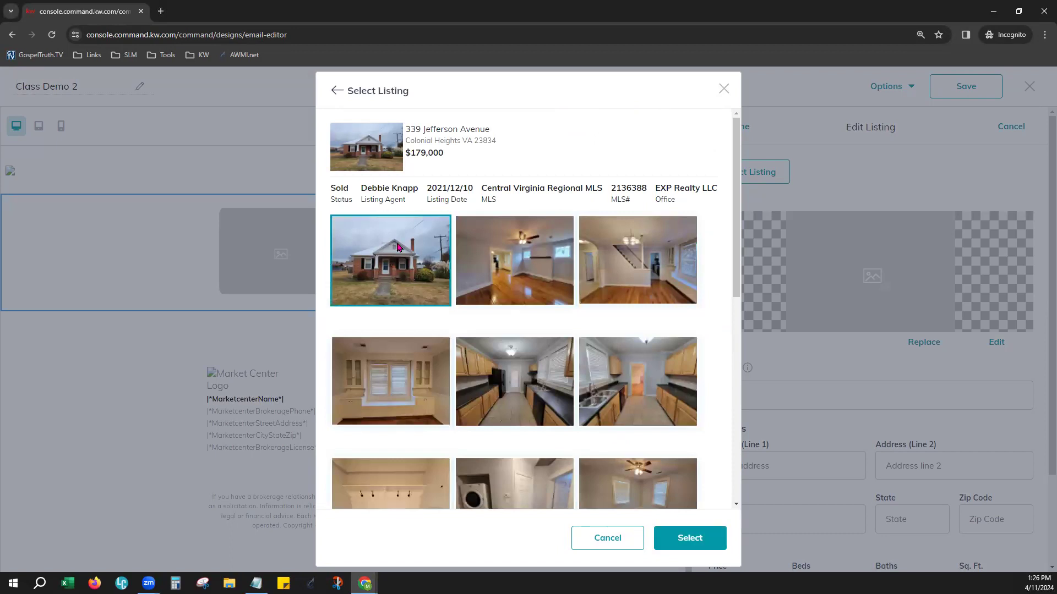
{"action": "left_click", "coordinate": [691, 538]}
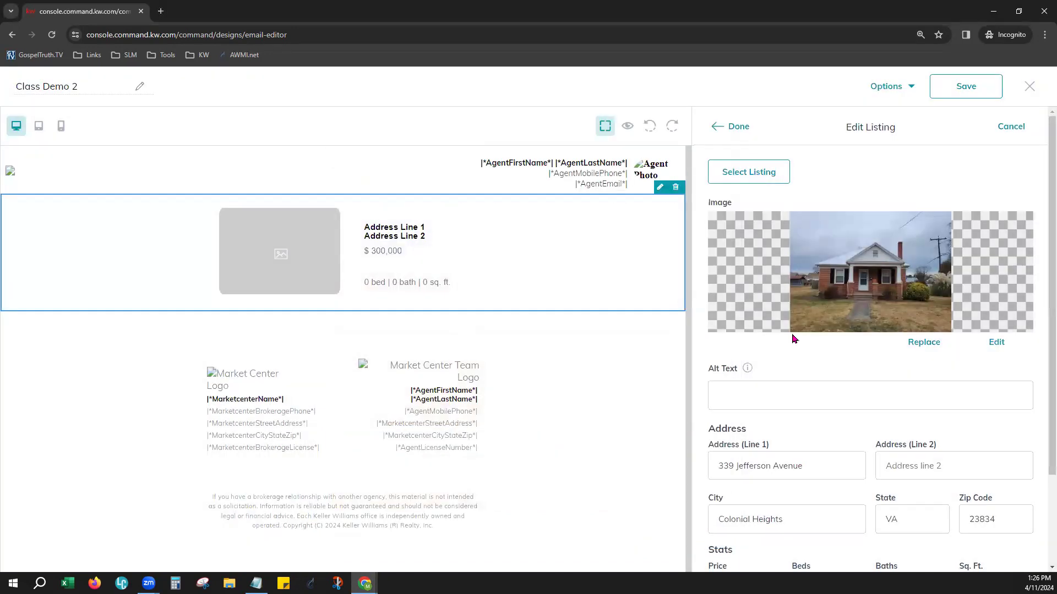
Link the listing block to the Commercial Properties landing page and finish editing it
{"action": "scroll", "coordinate": [865, 350], "scroll_direction": "down", "scroll_amount": 2}
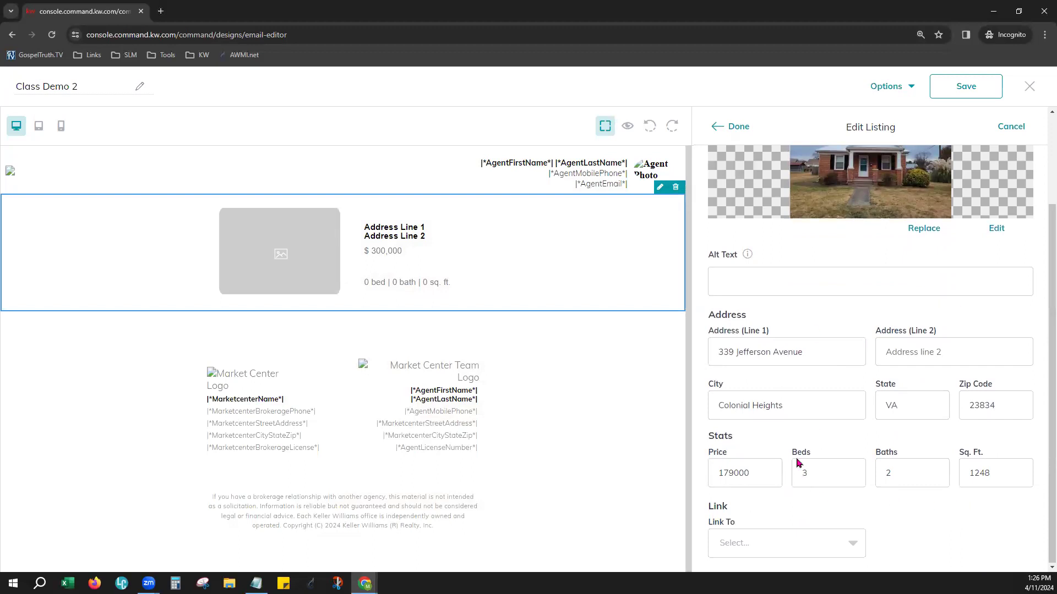
{"action": "left_click", "coordinate": [788, 543]}
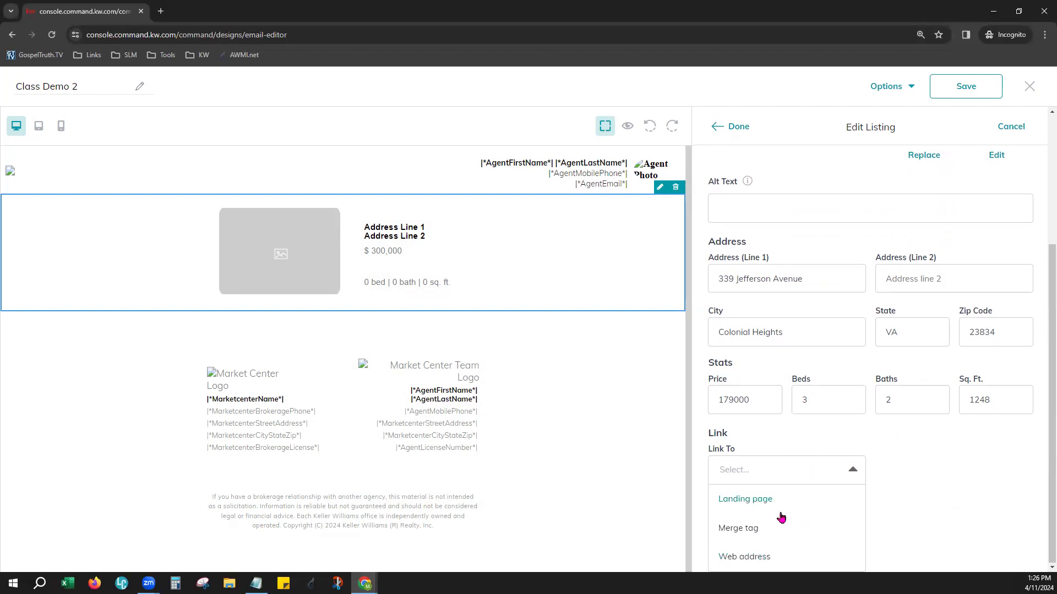
{"action": "left_click", "coordinate": [763, 509]}
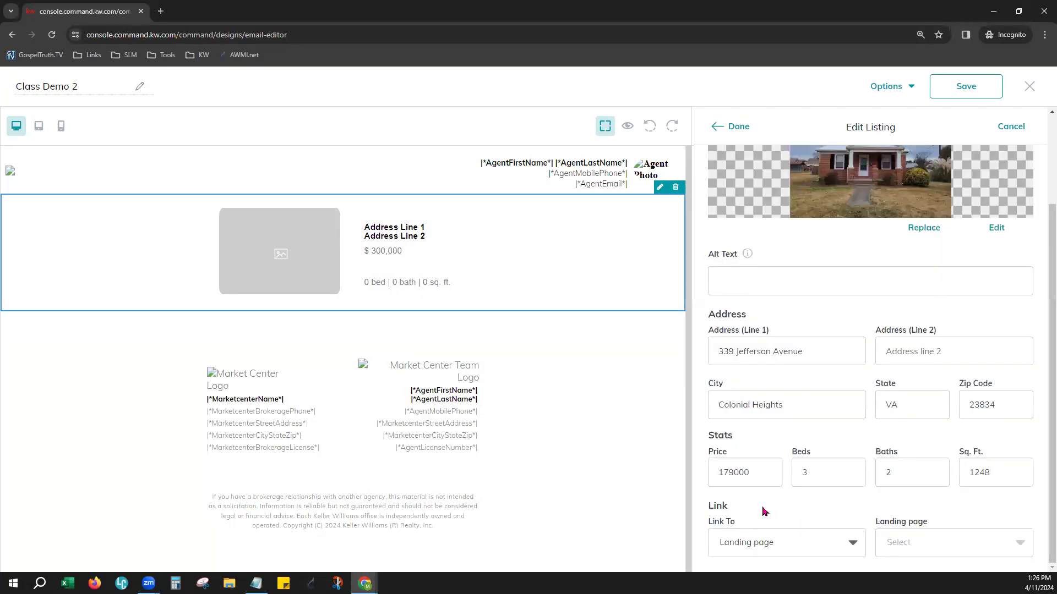
{"action": "left_click", "coordinate": [916, 529]}
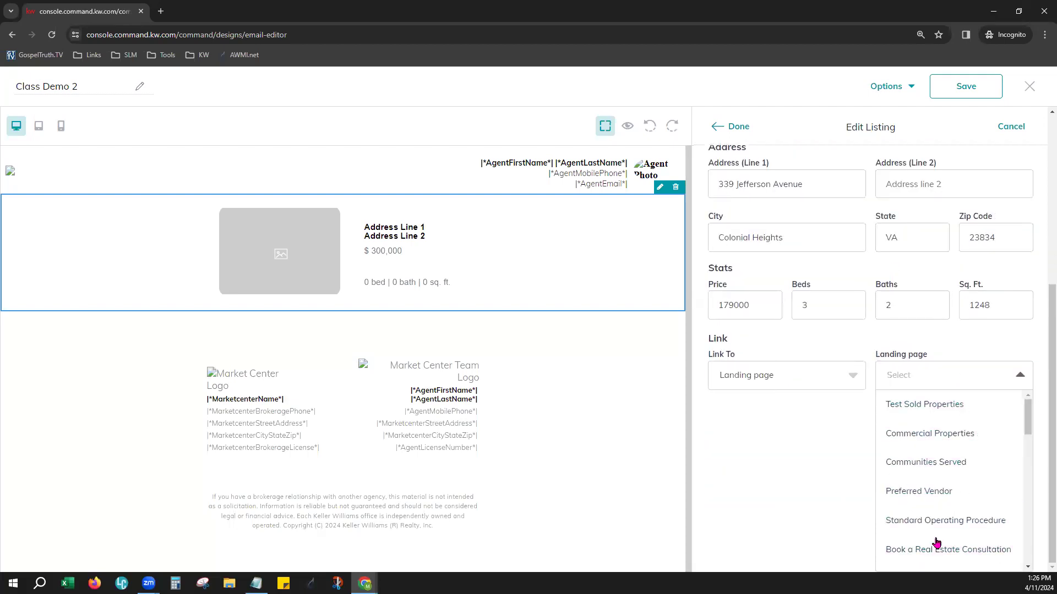
{"action": "left_click", "coordinate": [785, 381]}
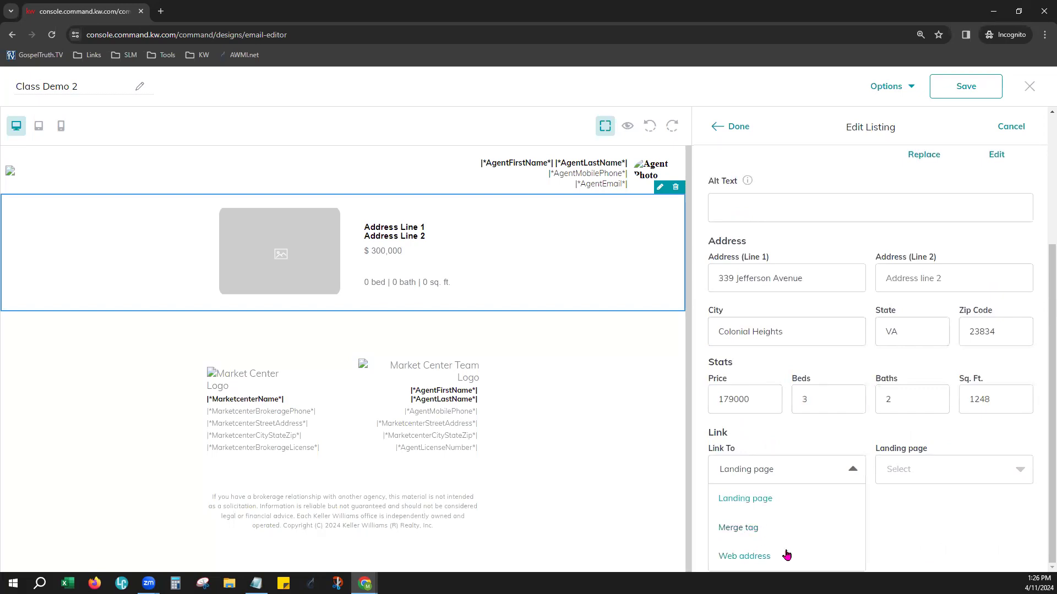
{"action": "left_click", "coordinate": [903, 470]}
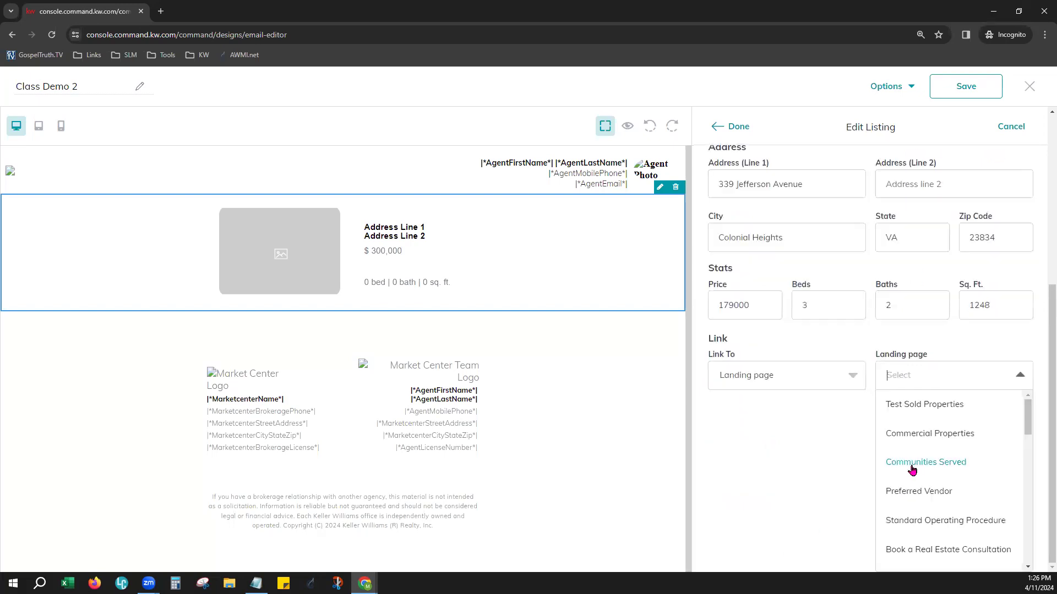
{"action": "left_click", "coordinate": [973, 439]}
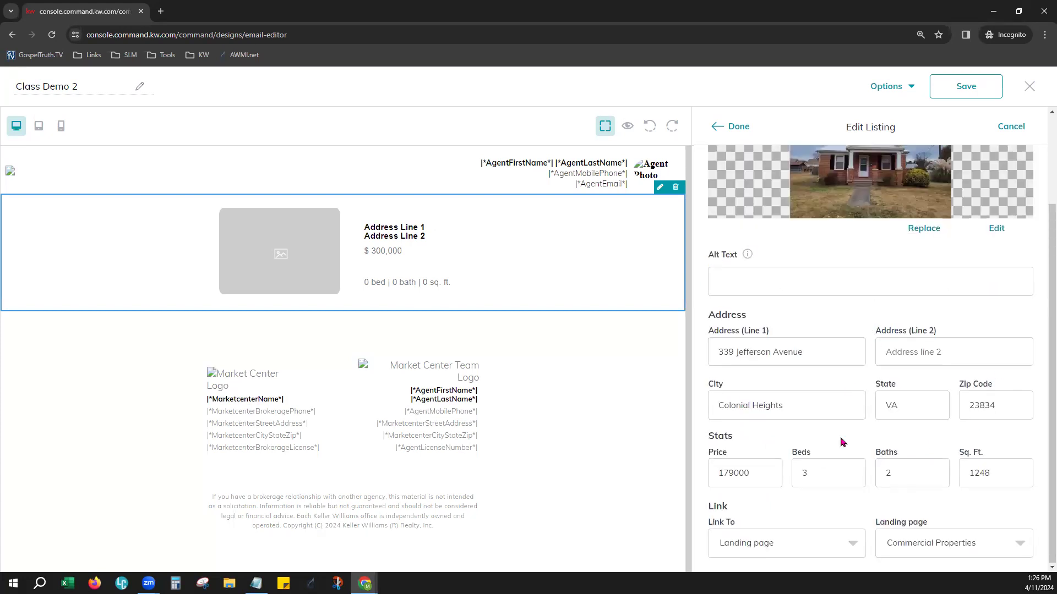
{"action": "scroll", "coordinate": [855, 363], "scroll_direction": "up", "scroll_amount": 3}
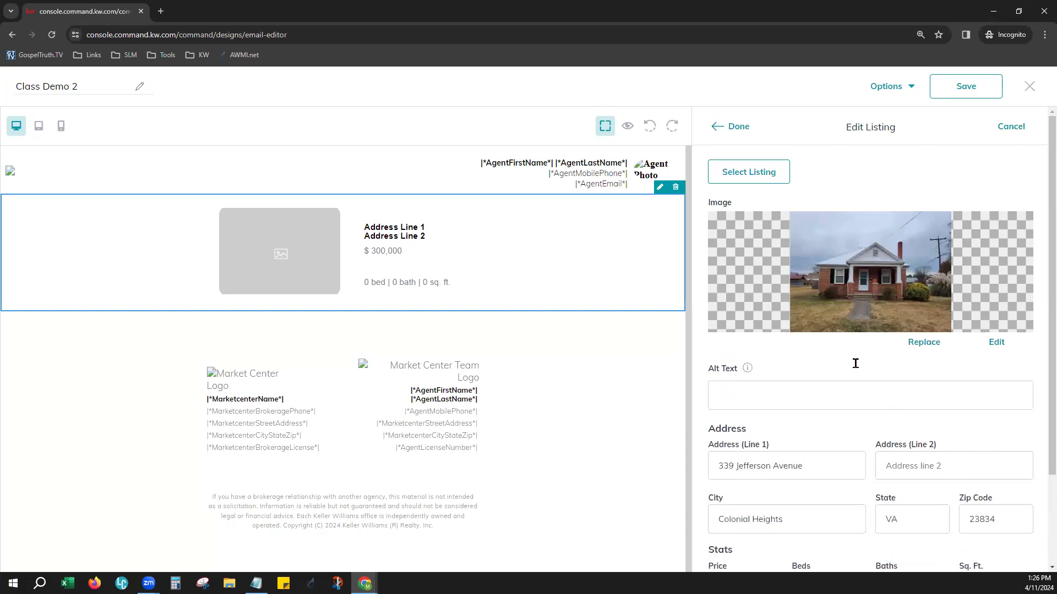
{"action": "left_click", "coordinate": [738, 126]}
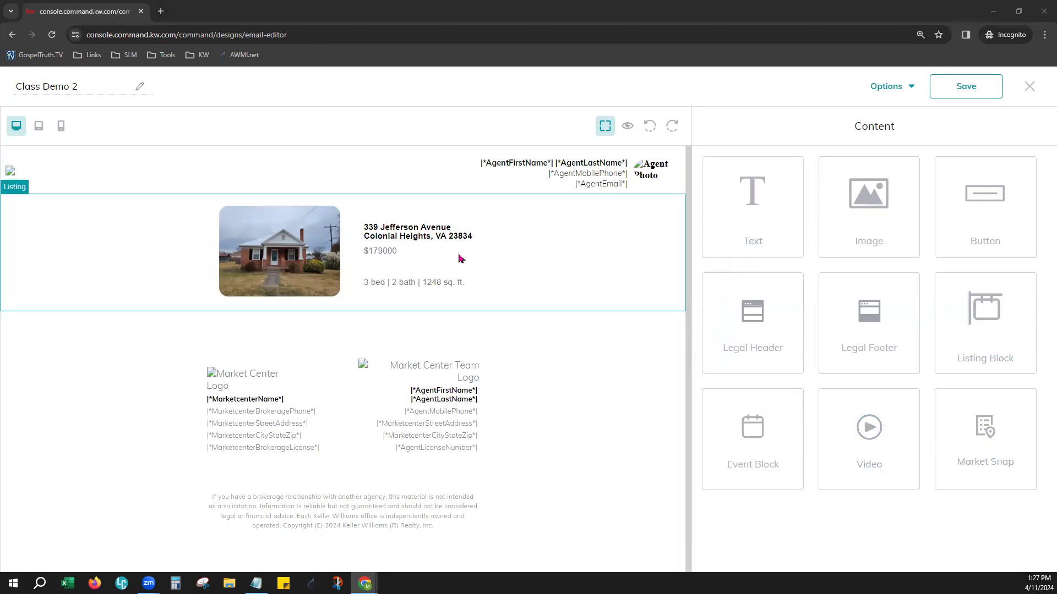
Add an Event Block between the listing and the legal footer, and check its image selection options without choosing an image
{"action": "left_click_drag", "start_coordinate": [746, 475], "coordinate": [517, 357]}
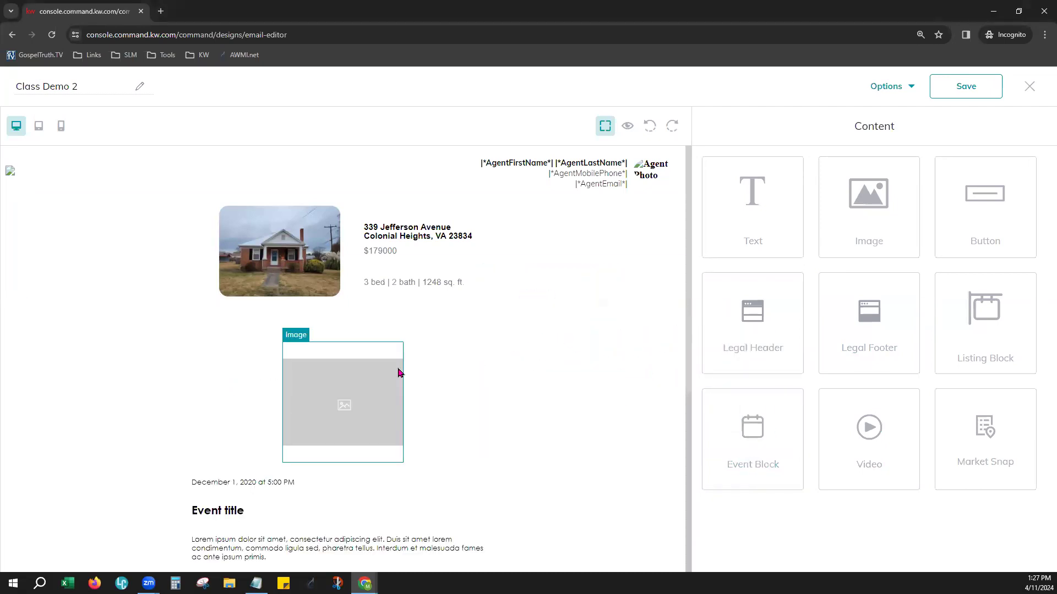
{"action": "scroll", "coordinate": [479, 409], "scroll_direction": "down", "scroll_amount": 2}
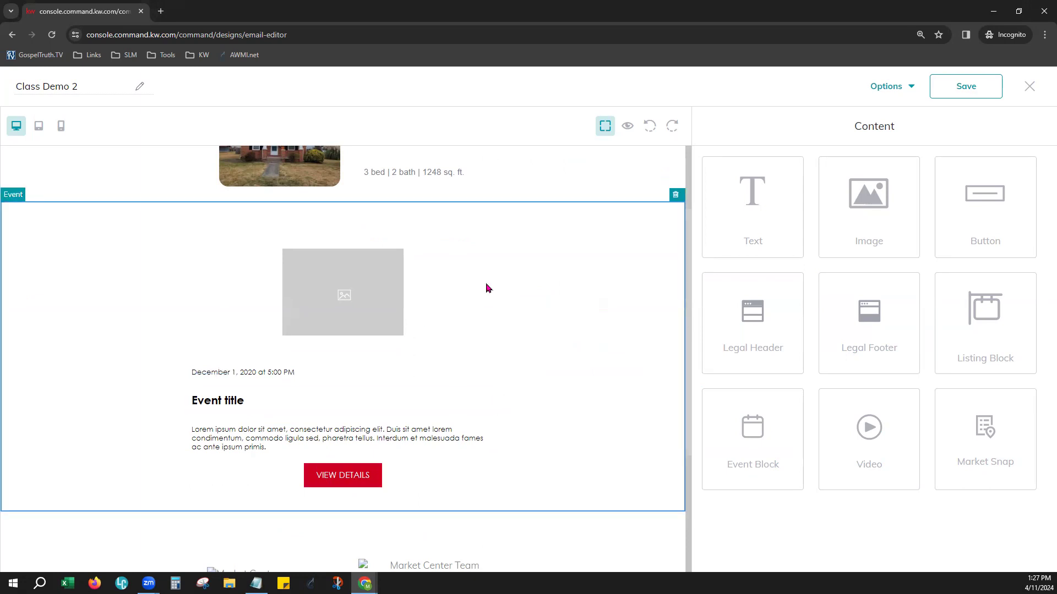
{"action": "double_click", "coordinate": [304, 314]}
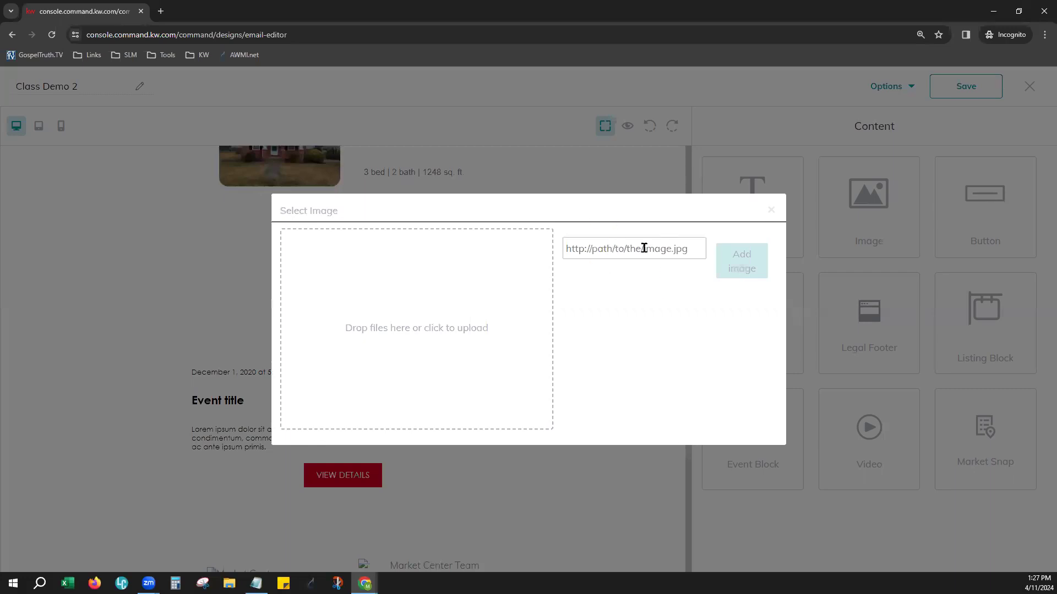
{"action": "left_click", "coordinate": [771, 210]}
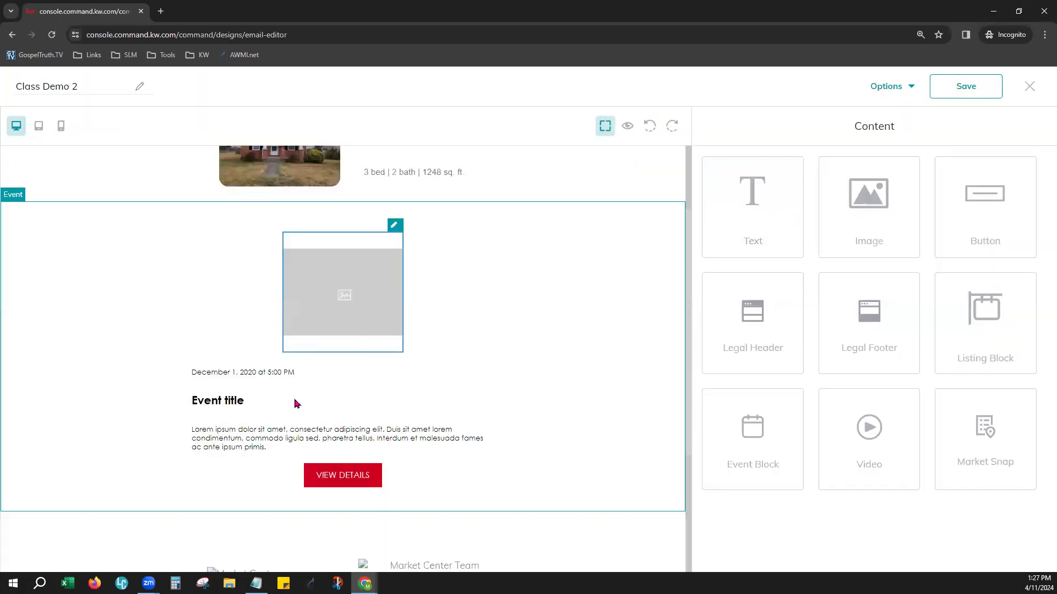
Format the event block's date line as centred 22px Lucida text in blue
{"action": "left_click", "coordinate": [263, 374]}
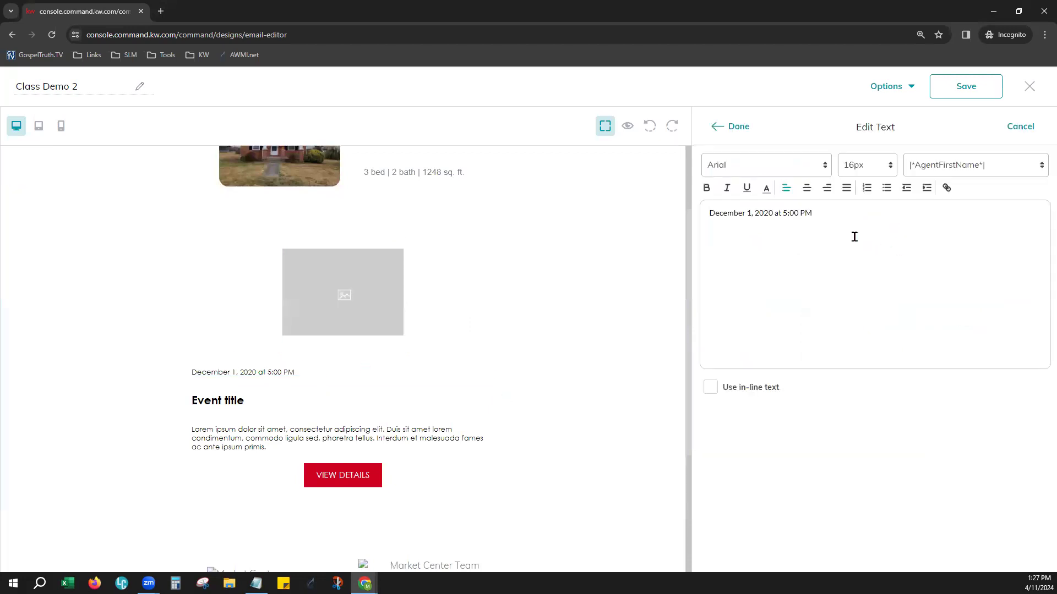
{"action": "left_click_drag", "start_coordinate": [829, 213], "coordinate": [701, 211]}
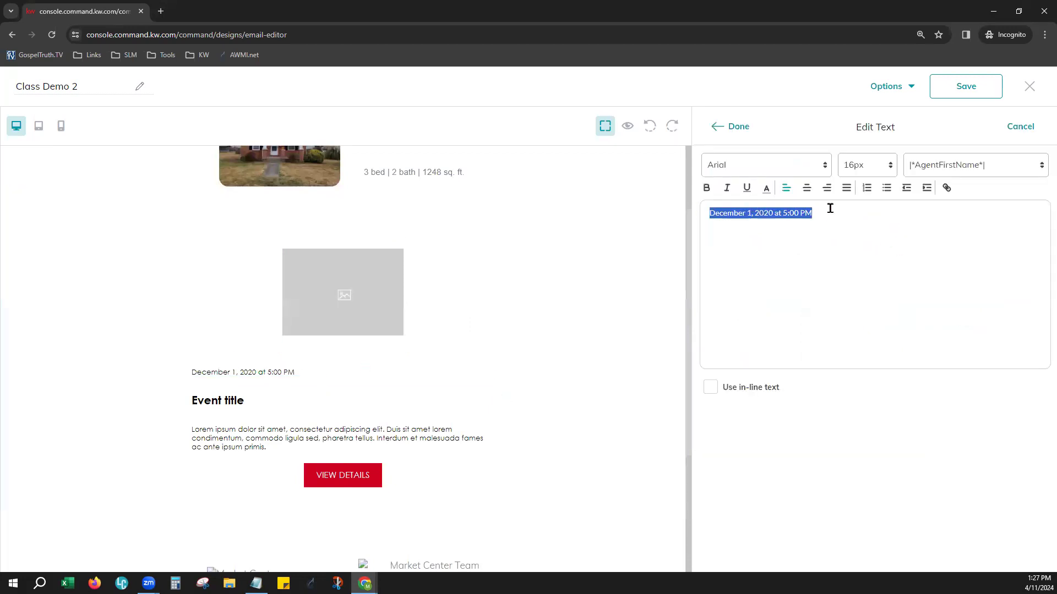
{"action": "left_click", "coordinate": [807, 188]}
{"action": "left_click", "coordinate": [854, 169]}
{"action": "left_click", "coordinate": [853, 302]}
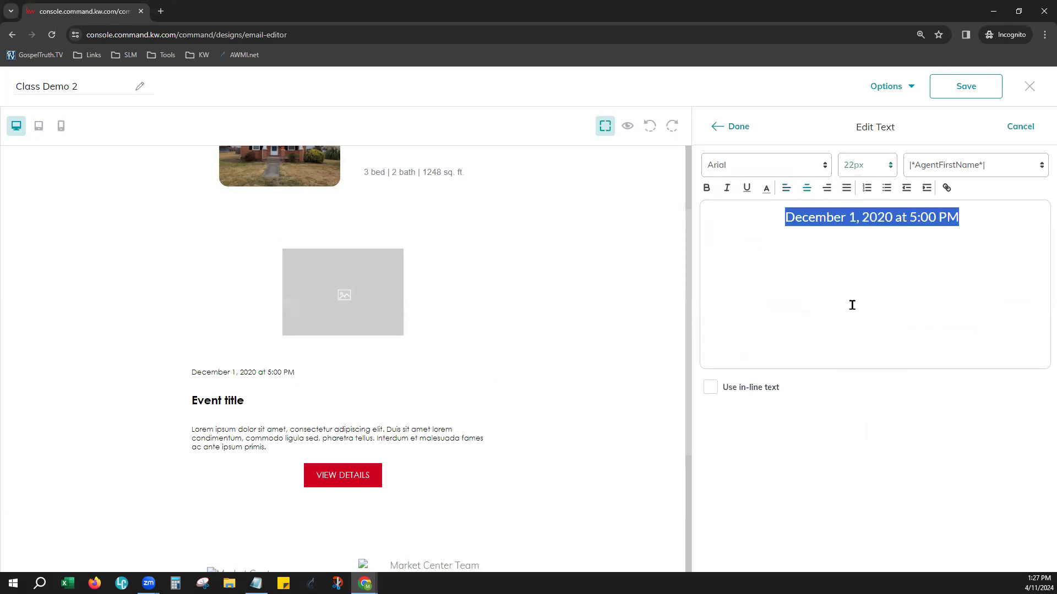
{"action": "left_click", "coordinate": [813, 171]}
{"action": "left_click", "coordinate": [754, 225]}
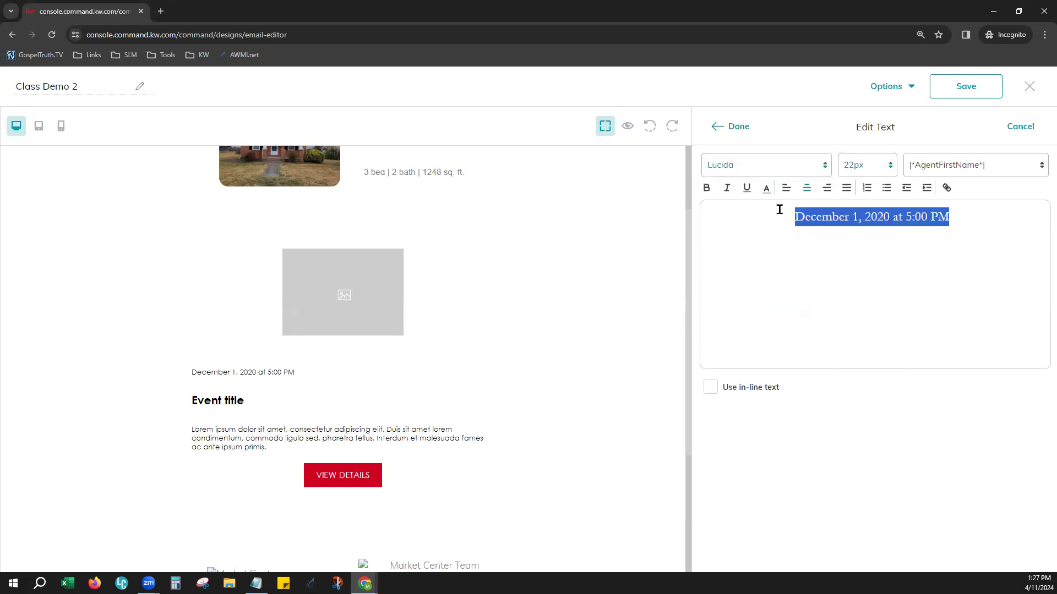
{"action": "left_click", "coordinate": [766, 188]}
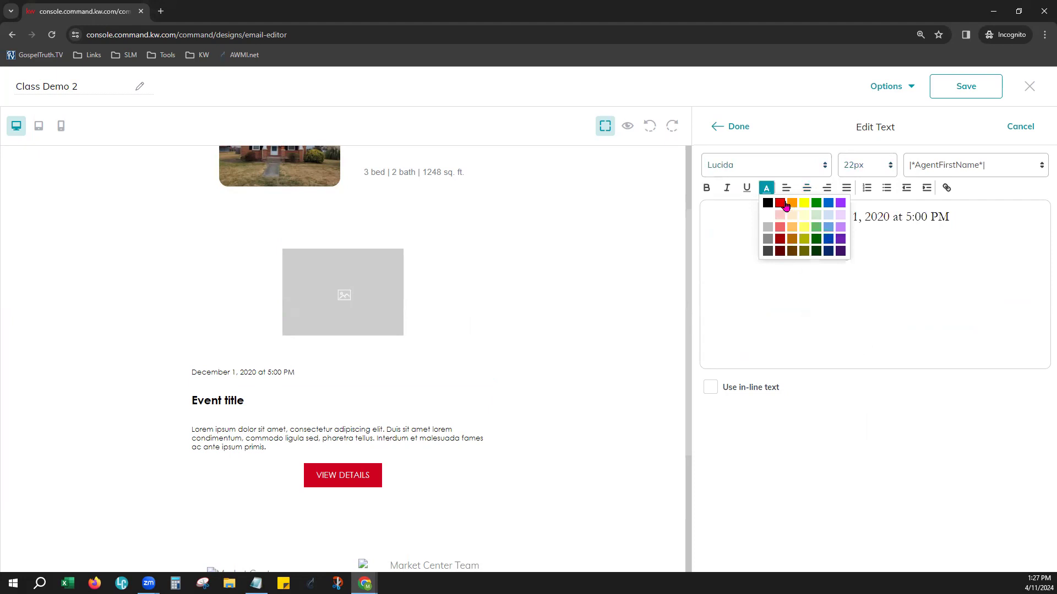
{"action": "left_click", "coordinate": [827, 243]}
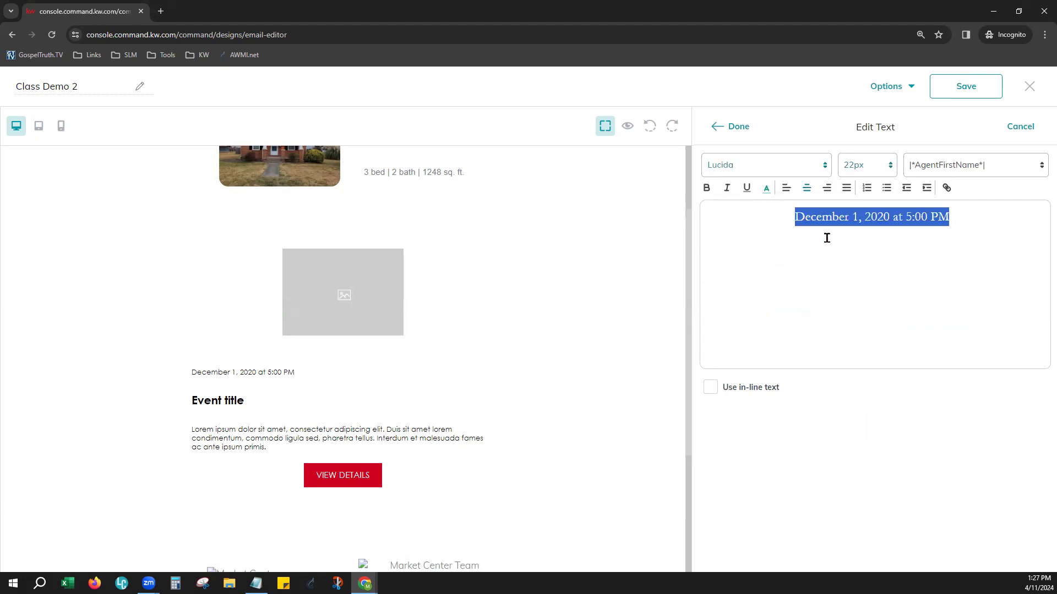
{"action": "left_click", "coordinate": [736, 128]}
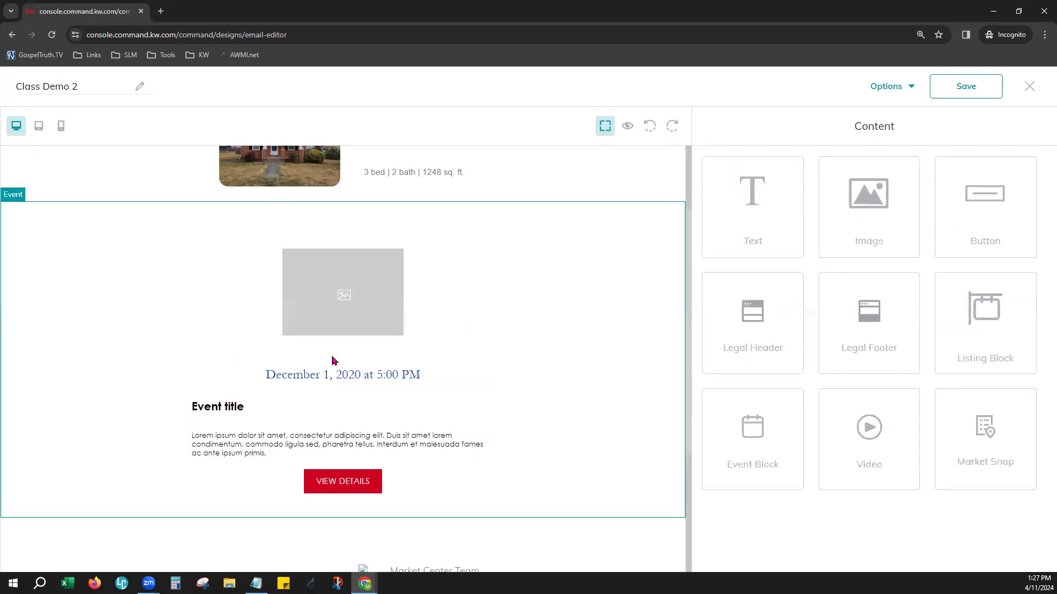
Centre the event block's title and replace its text with "Memorial Day Celebration"
{"action": "left_click", "coordinate": [227, 412]}
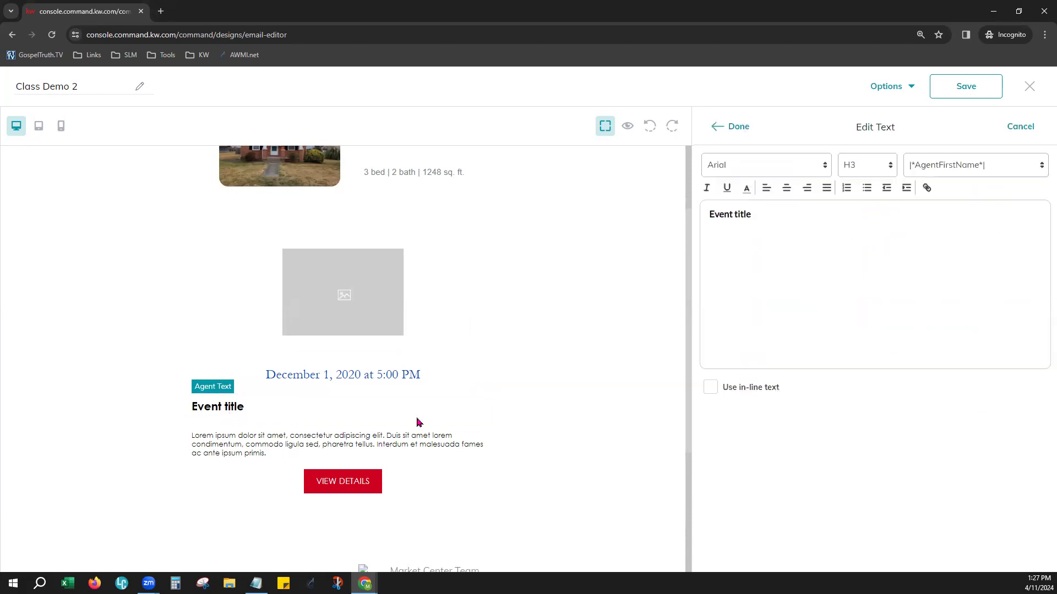
{"action": "left_click_drag", "start_coordinate": [768, 214], "coordinate": [708, 214]}
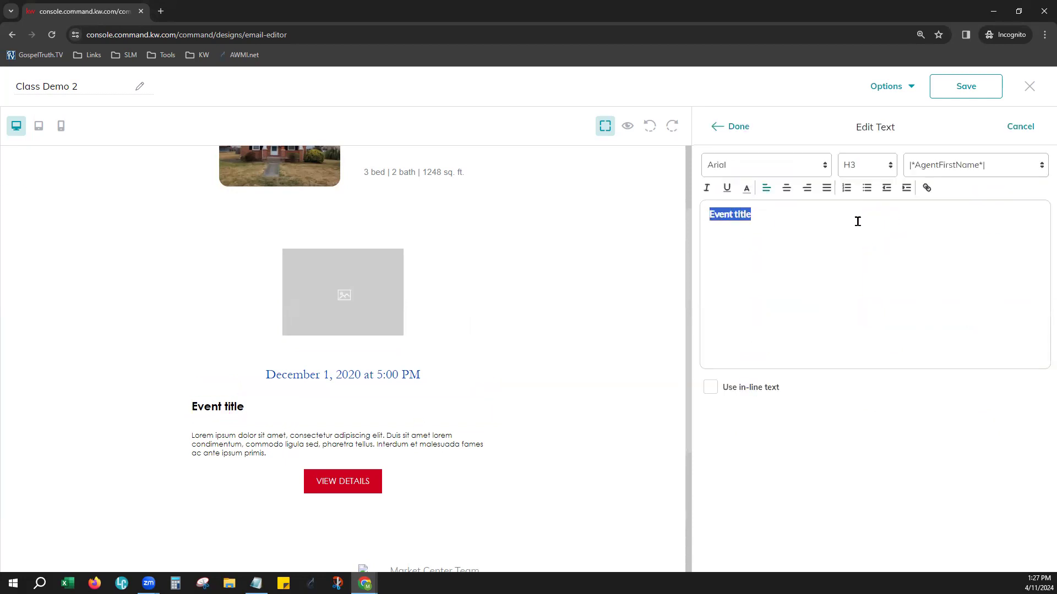
{"action": "left_click", "coordinate": [786, 187]}
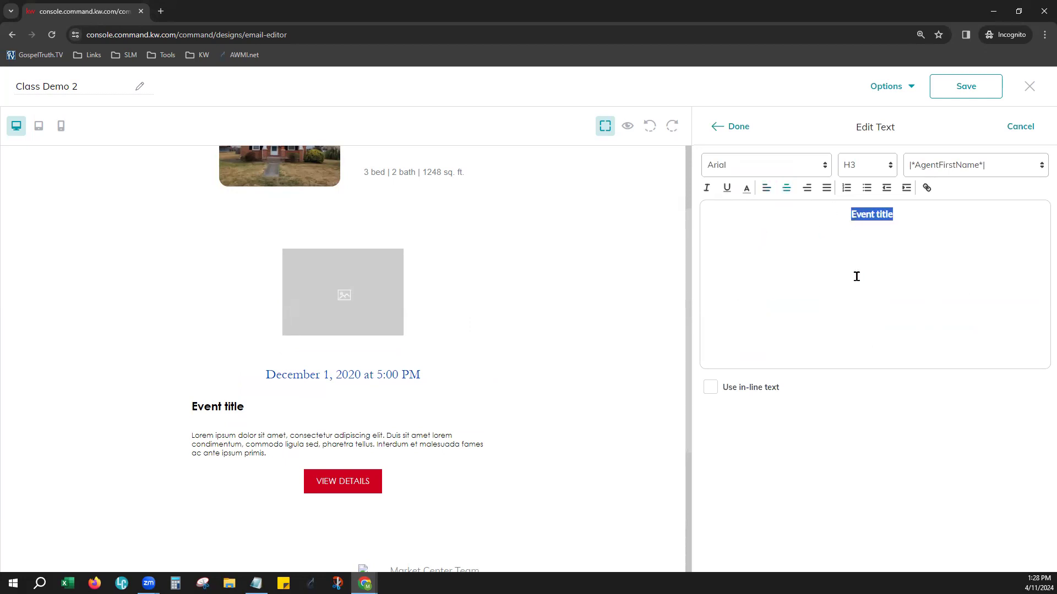
{"action": "type", "text": "Memorial Day"}
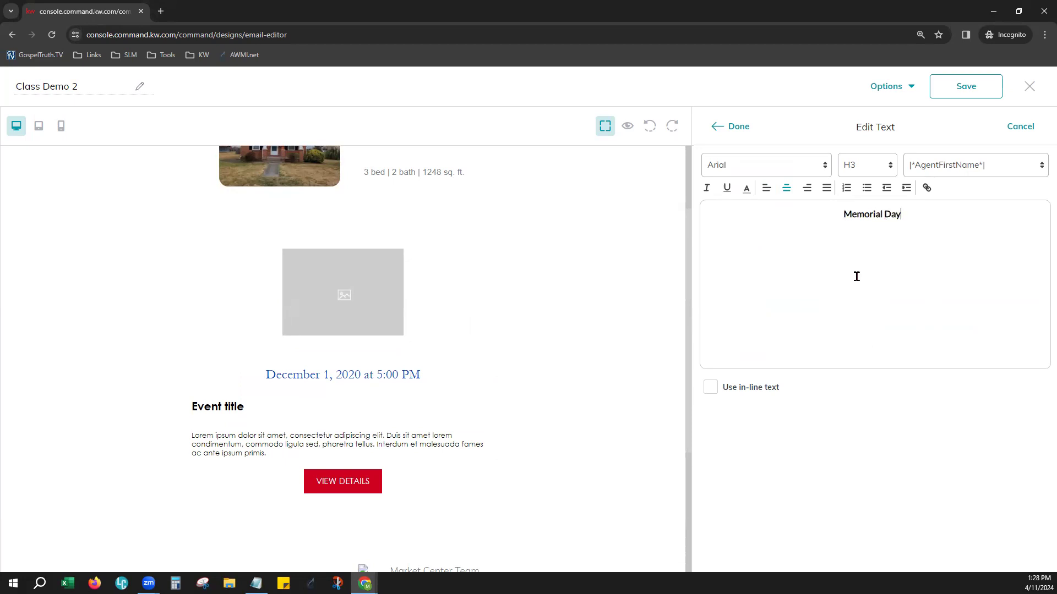
{"action": "type", "text": " Celebration"}
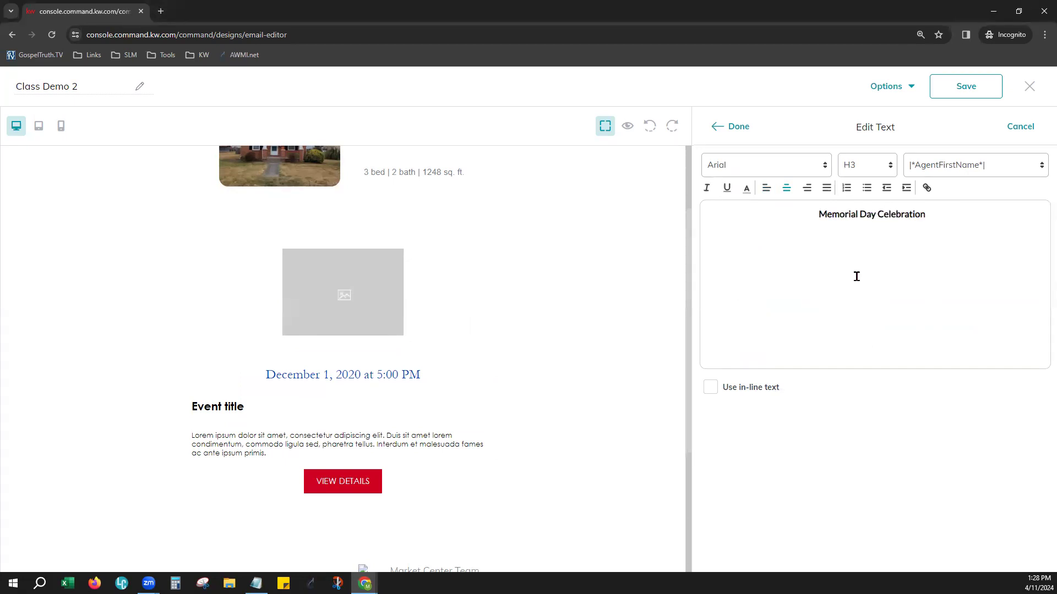
Colour the Memorial Day Celebration title red and set it to heading size H1
{"action": "left_click_drag", "start_coordinate": [947, 214], "coordinate": [796, 214]}
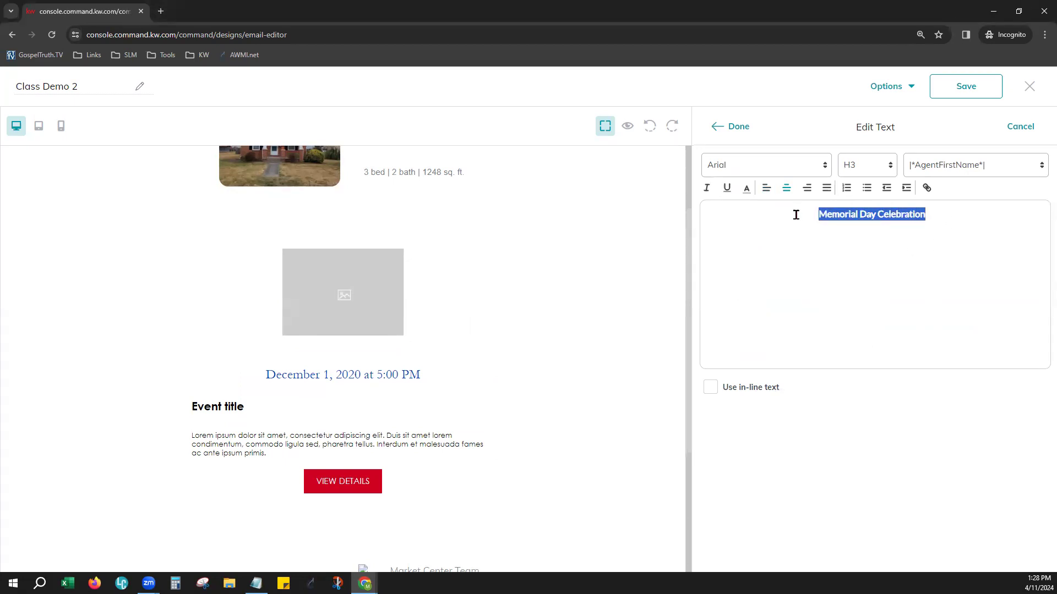
{"action": "left_click", "coordinate": [756, 190]}
{"action": "left_click", "coordinate": [758, 203]}
{"action": "left_click", "coordinate": [867, 176]}
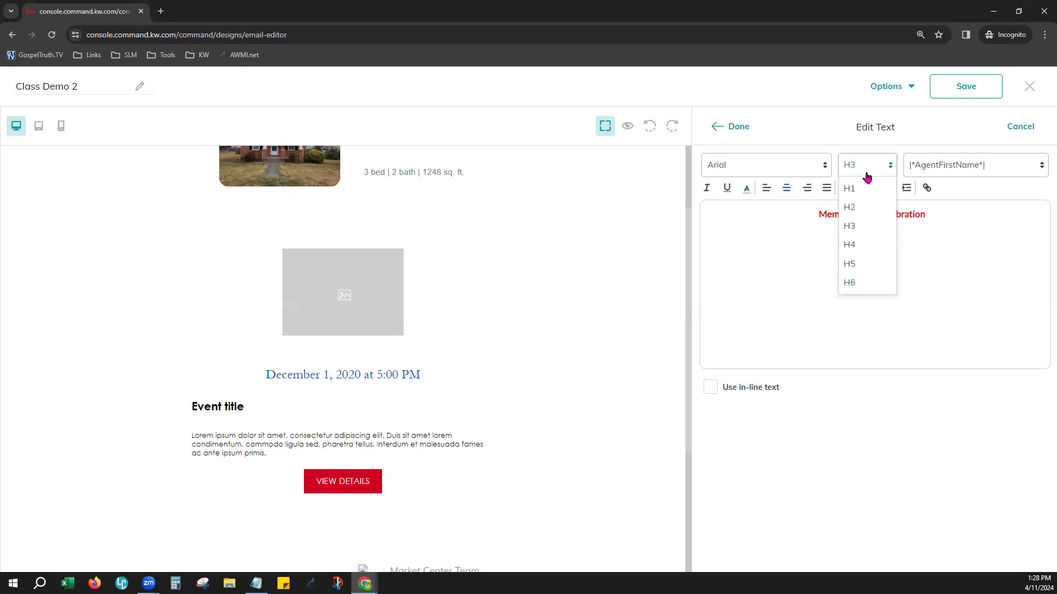
{"action": "left_click", "coordinate": [862, 265]}
{"action": "left_click", "coordinate": [874, 174]}
{"action": "left_click", "coordinate": [864, 192]}
{"action": "left_click", "coordinate": [734, 128]}
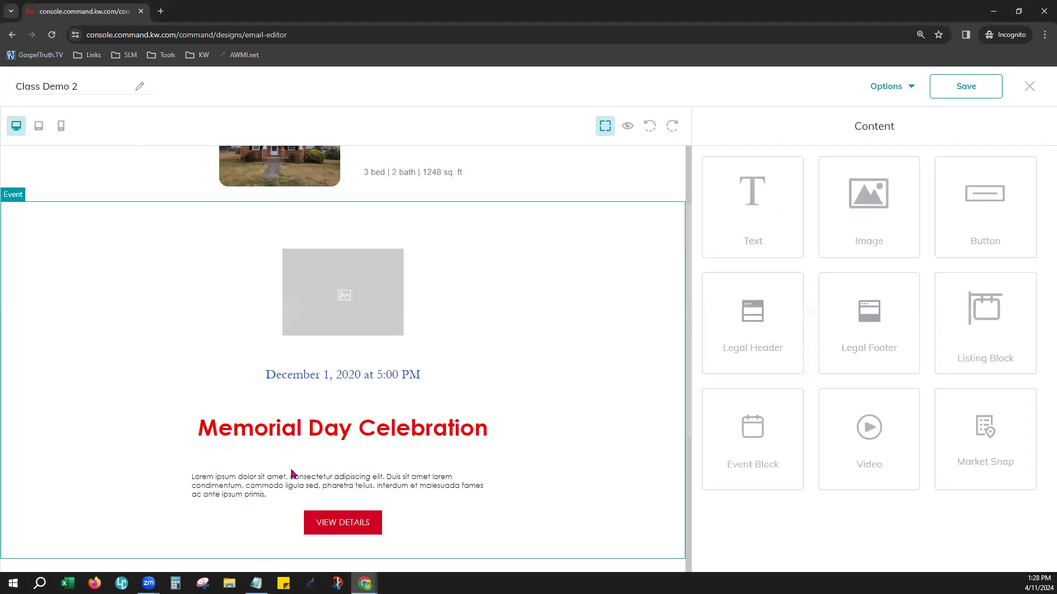
Examine the text, link, size and style settings of the event block's VIEW DETAILS button
{"action": "left_click", "coordinate": [342, 524]}
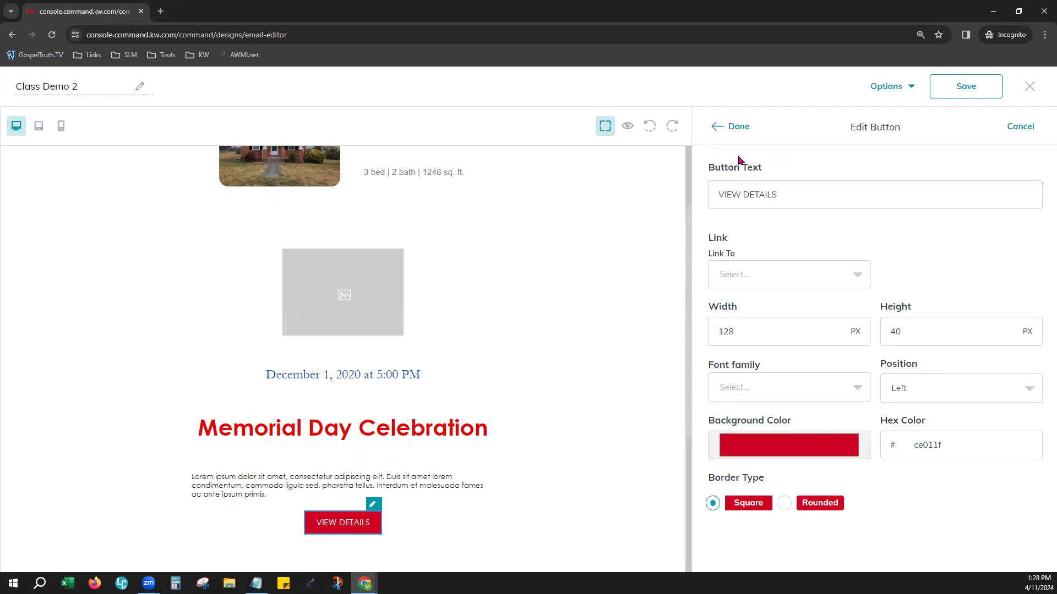
{"action": "left_click", "coordinate": [745, 195]}
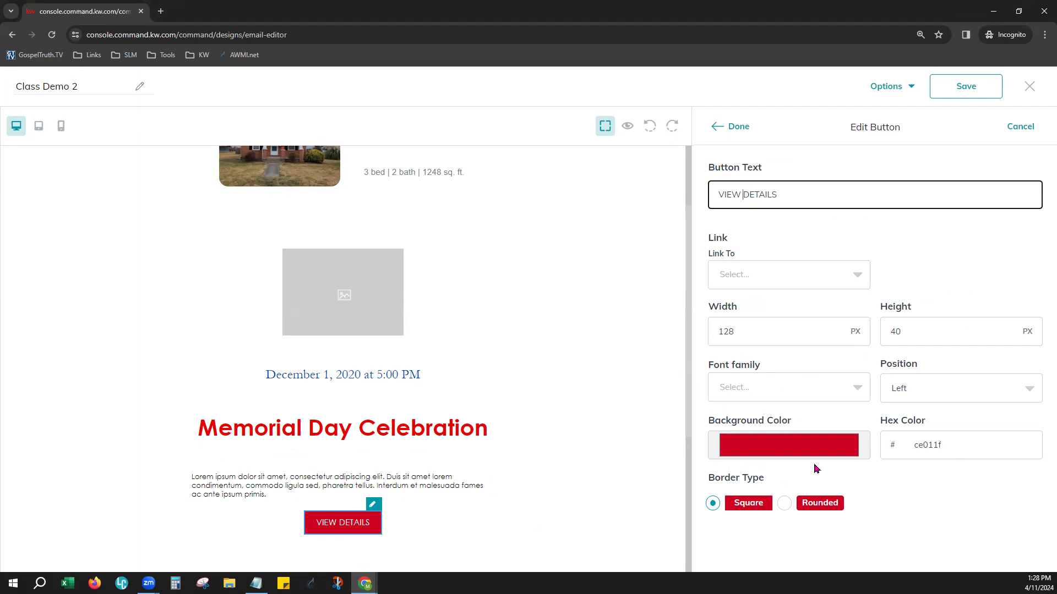
{"action": "left_click", "coordinate": [743, 123]}
Add a Video block between the event block and the legal footer, and open its settings
{"action": "scroll", "coordinate": [634, 479], "scroll_direction": "down", "scroll_amount": 3}
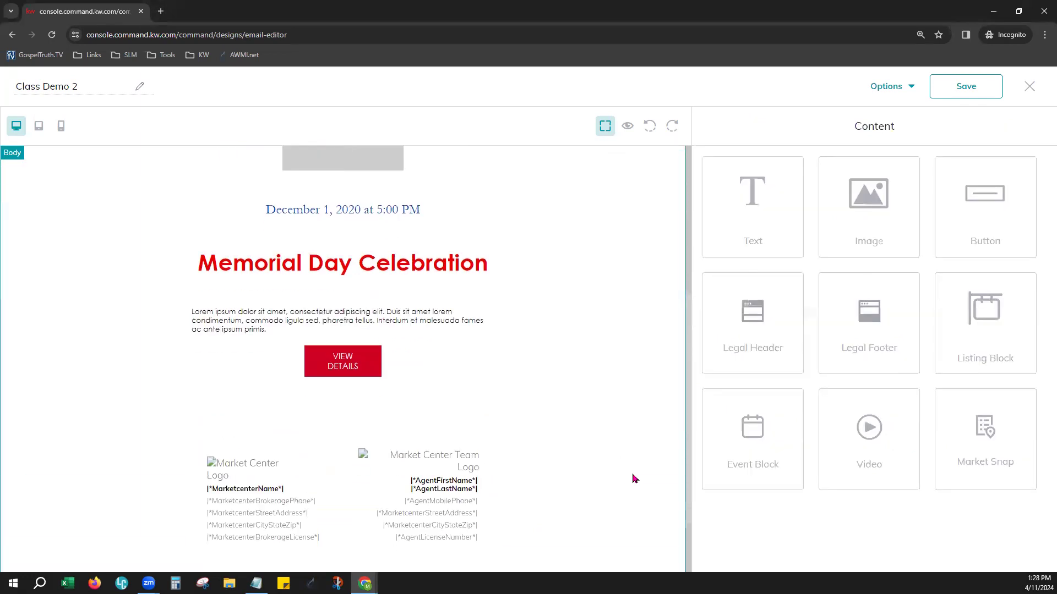
{"action": "scroll", "coordinate": [634, 479], "scroll_direction": "down", "scroll_amount": 1}
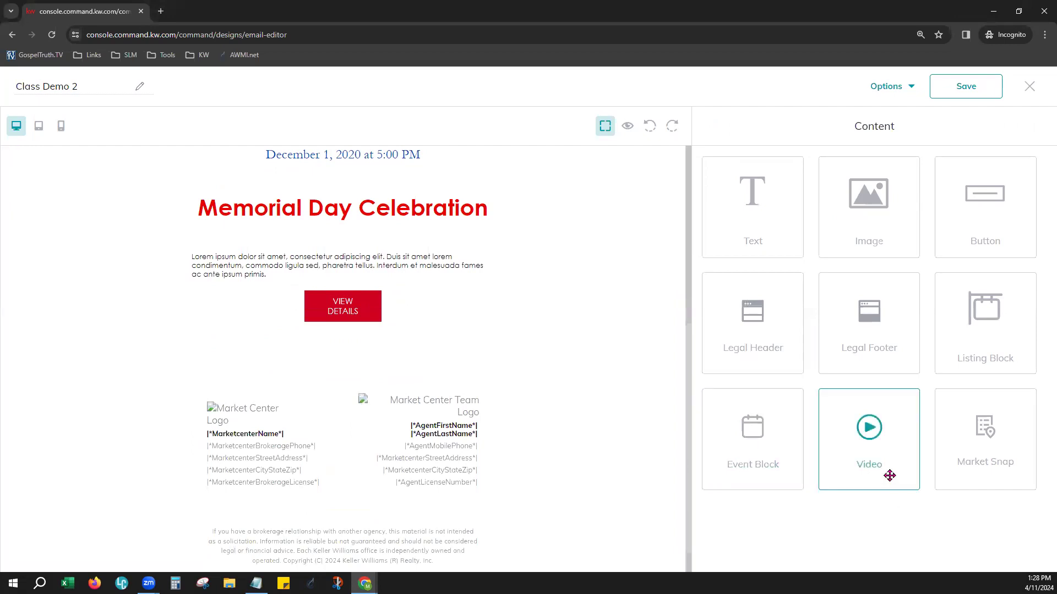
{"action": "left_click_drag", "start_coordinate": [875, 463], "coordinate": [538, 377]}
{"action": "scroll", "coordinate": [490, 371], "scroll_direction": "down", "scroll_amount": 2}
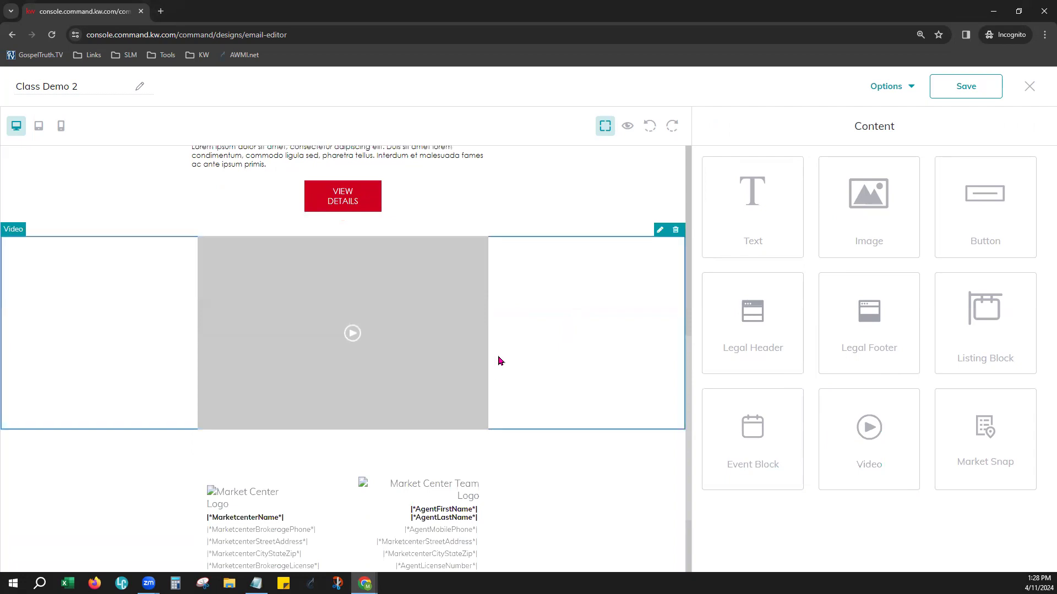
{"action": "left_click", "coordinate": [501, 360]}
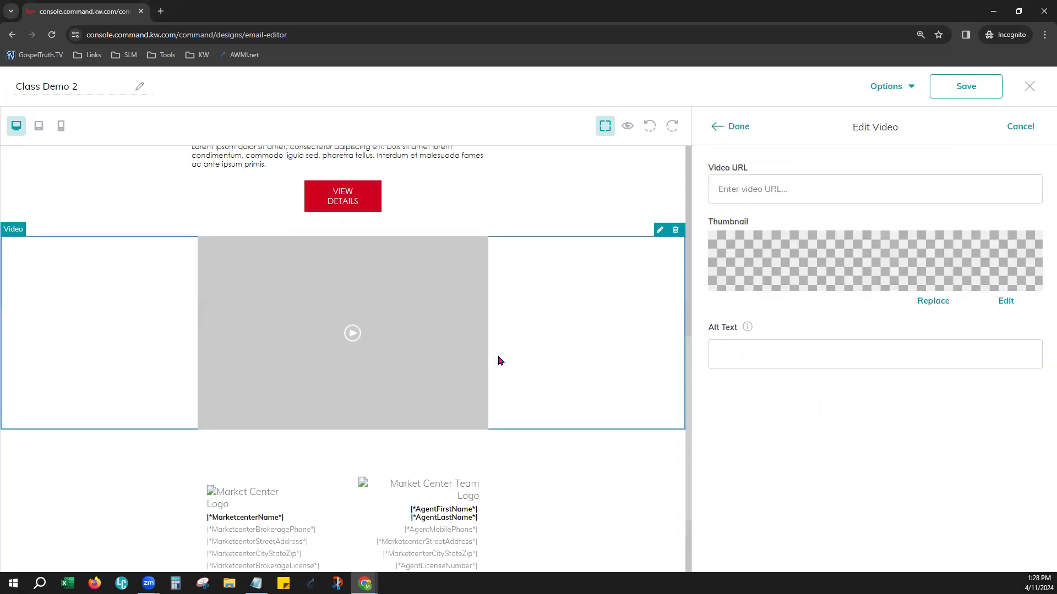
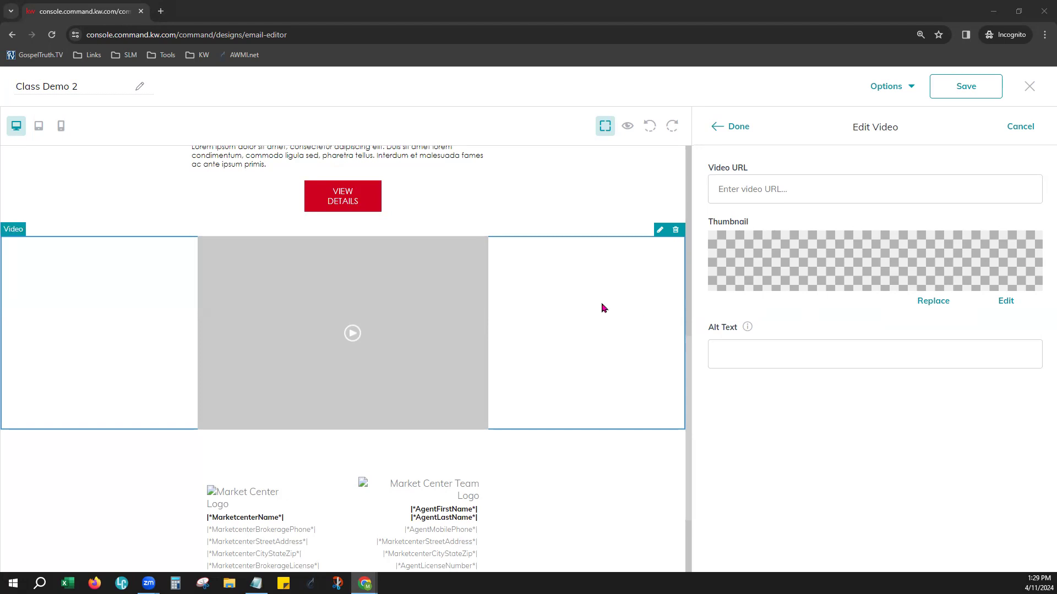
{"action": "left_click", "coordinate": [765, 189]}
{"action": "type", "text": "https://www.youtube.com/watch?v=ykNzR49HEa8"}
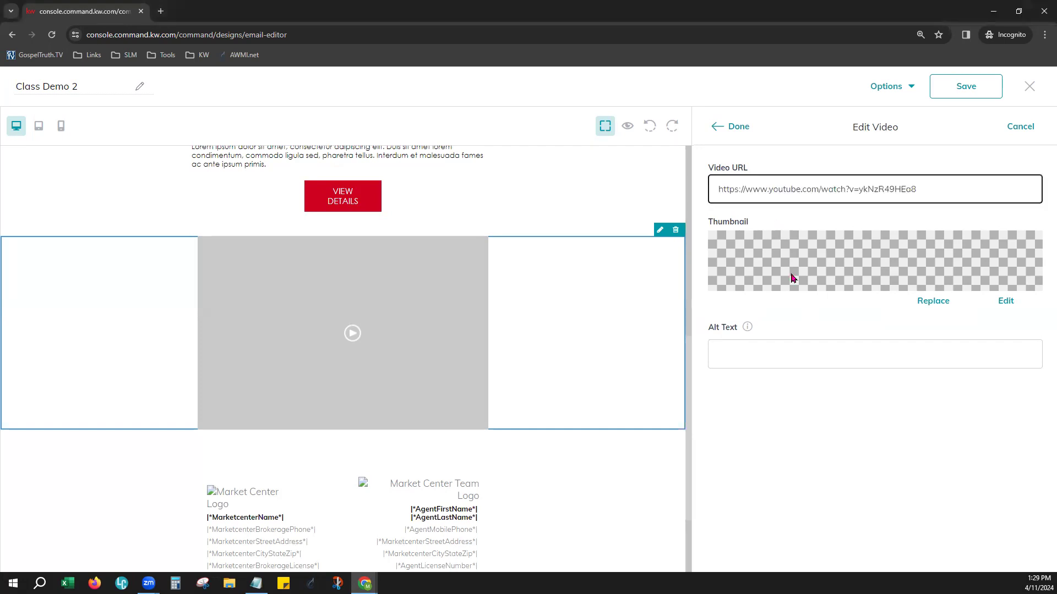
{"action": "left_click", "coordinate": [908, 320]}
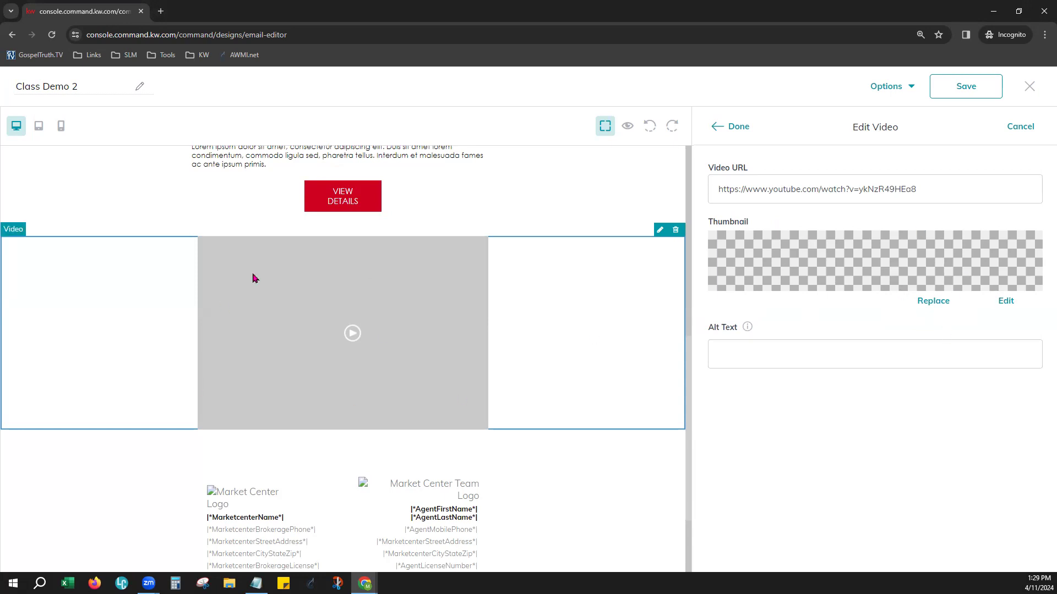
{"action": "left_click", "coordinate": [1006, 302]}
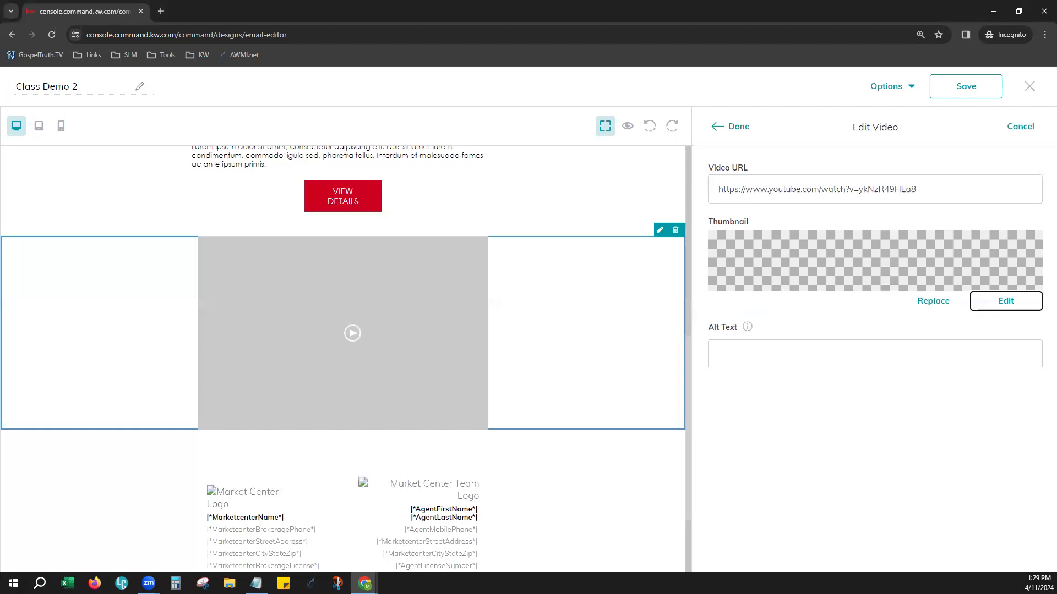
Replace the video's thumbnail with the "Database Overview" image from the saved images and apply the video settings
{"action": "left_click", "coordinate": [938, 303]}
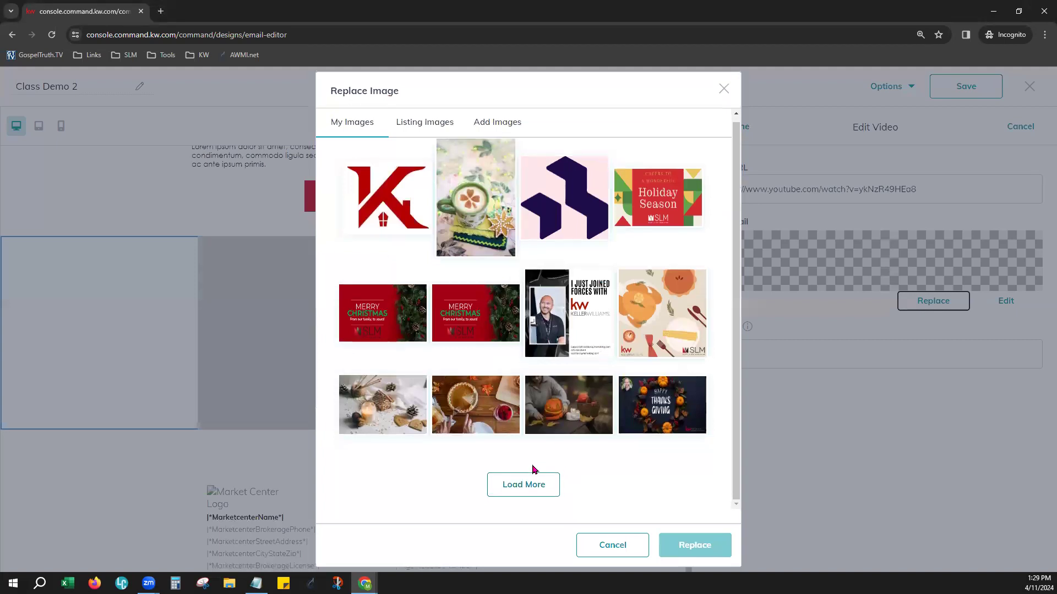
{"action": "left_click", "coordinate": [525, 487]}
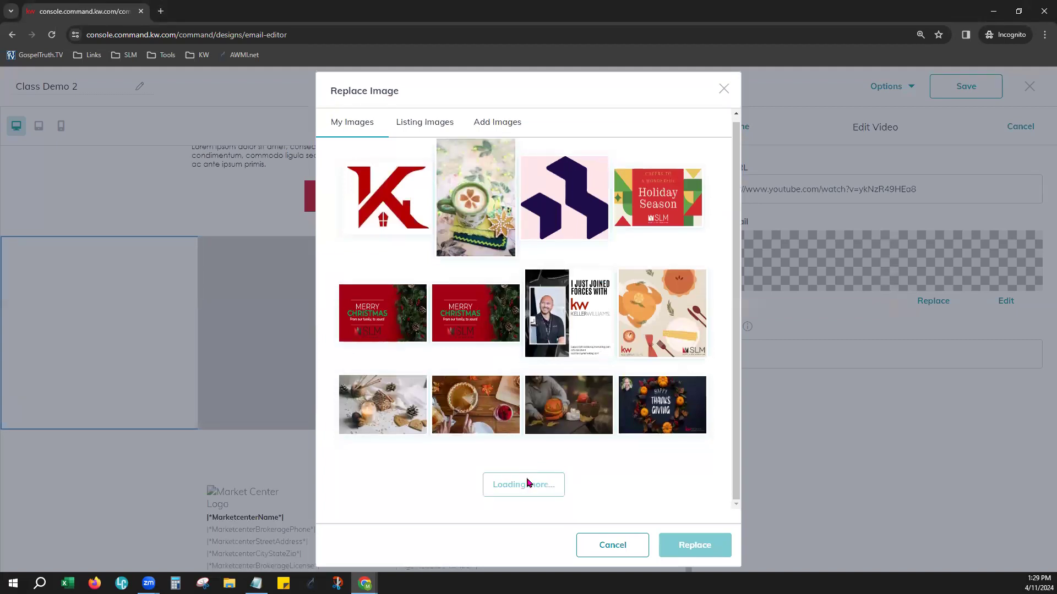
{"action": "scroll", "coordinate": [572, 389], "scroll_direction": "down", "scroll_amount": 3}
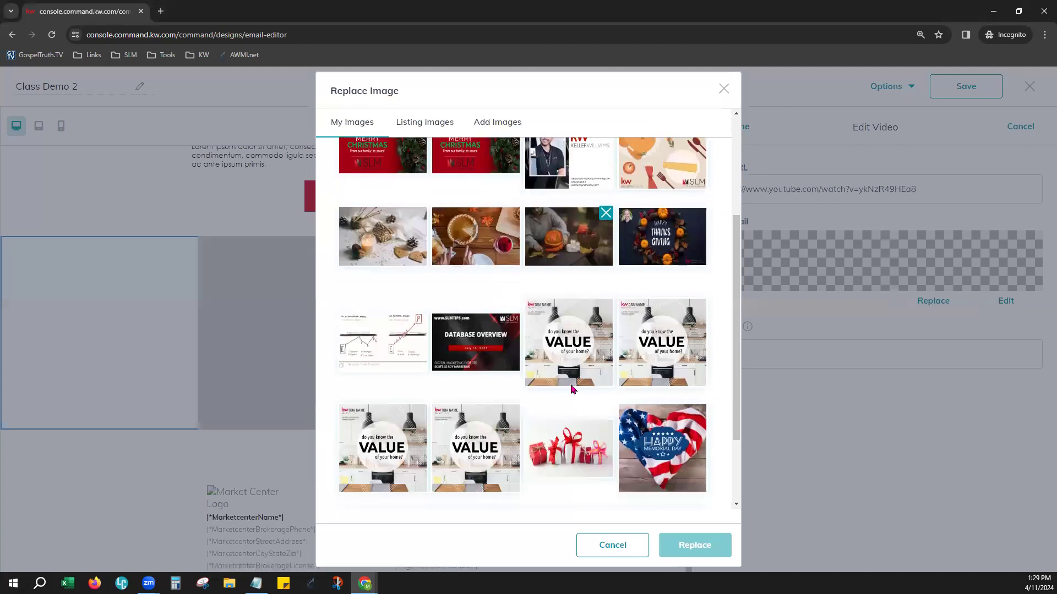
{"action": "scroll", "coordinate": [372, 198], "scroll_direction": "down", "scroll_amount": 2}
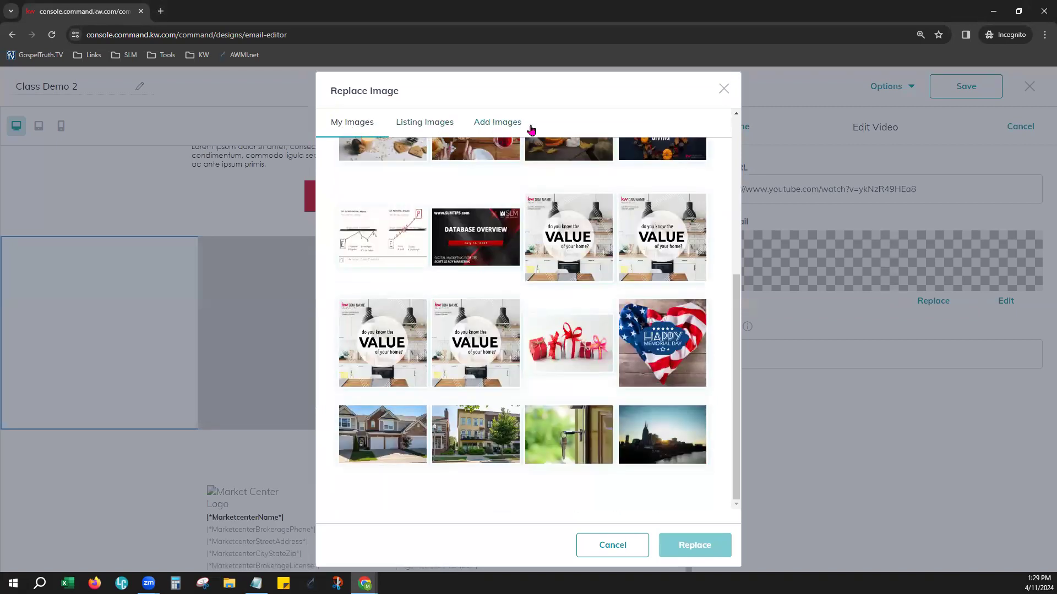
{"action": "left_click", "coordinate": [462, 239]}
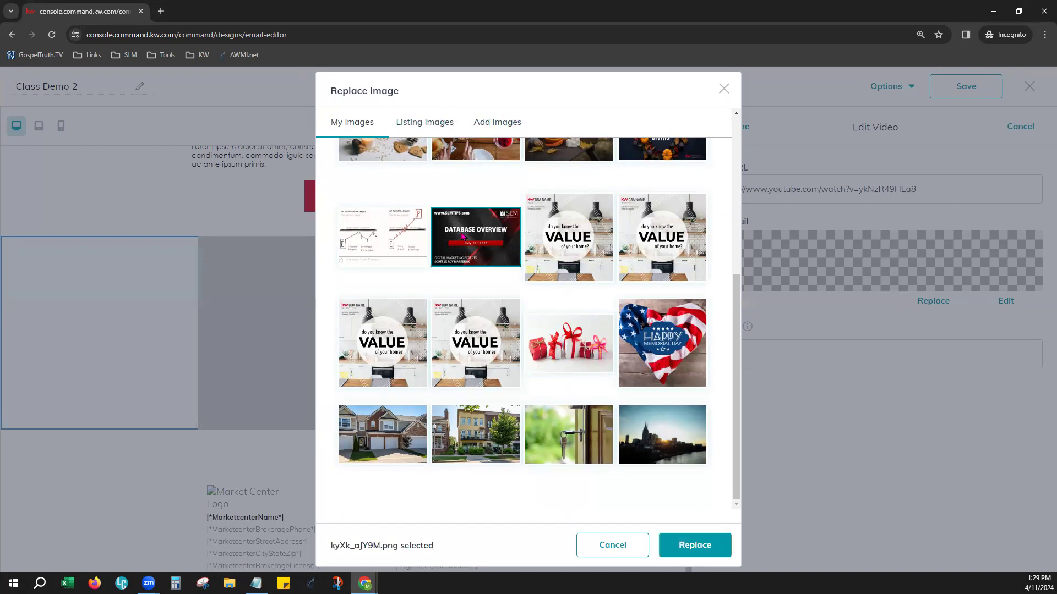
{"action": "left_click", "coordinate": [677, 547]}
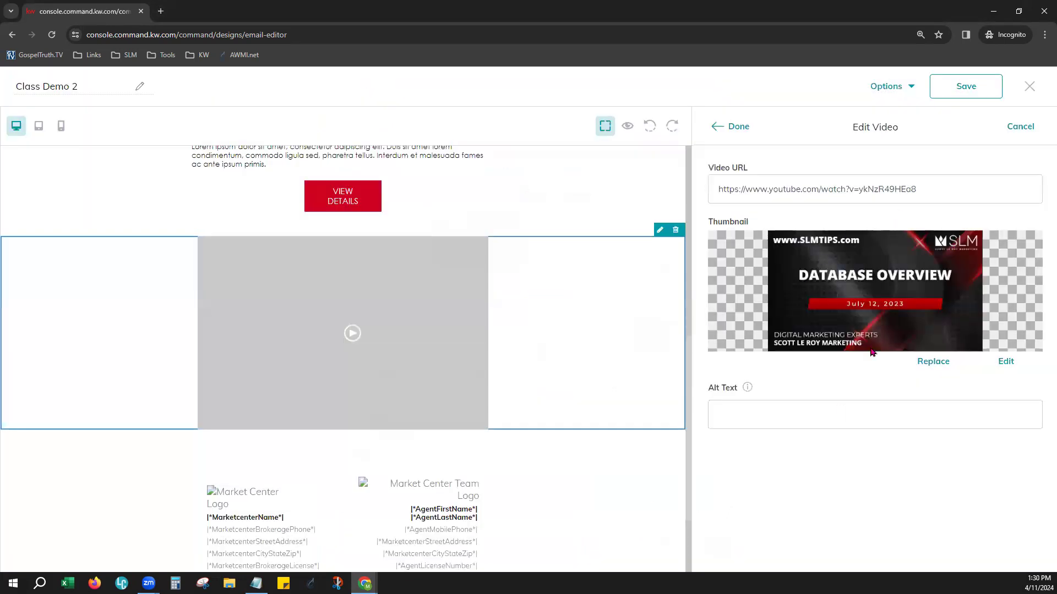
{"action": "left_click", "coordinate": [738, 418]}
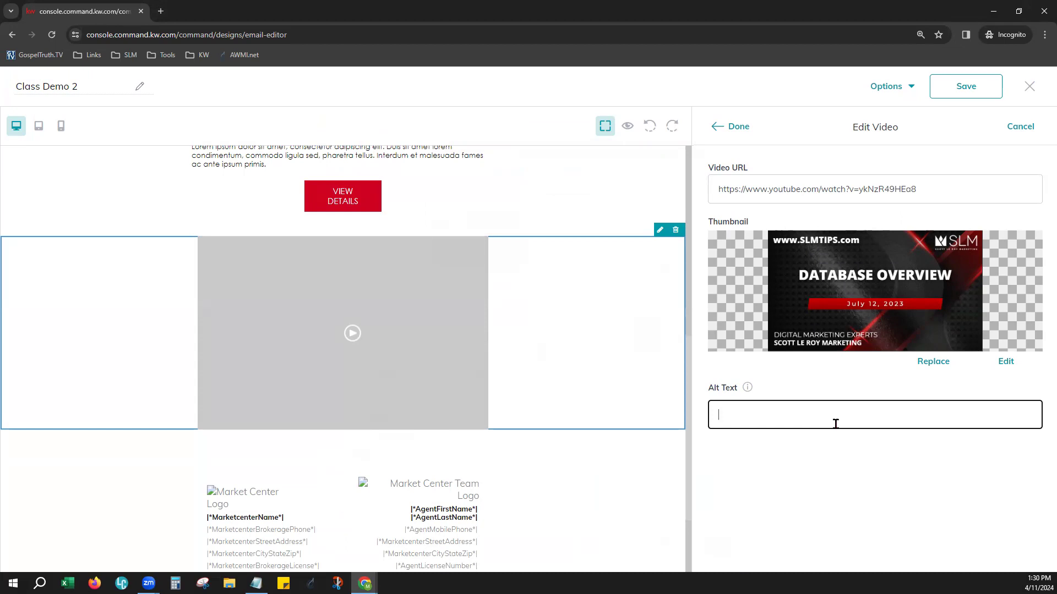
{"action": "left_click", "coordinate": [741, 130]}
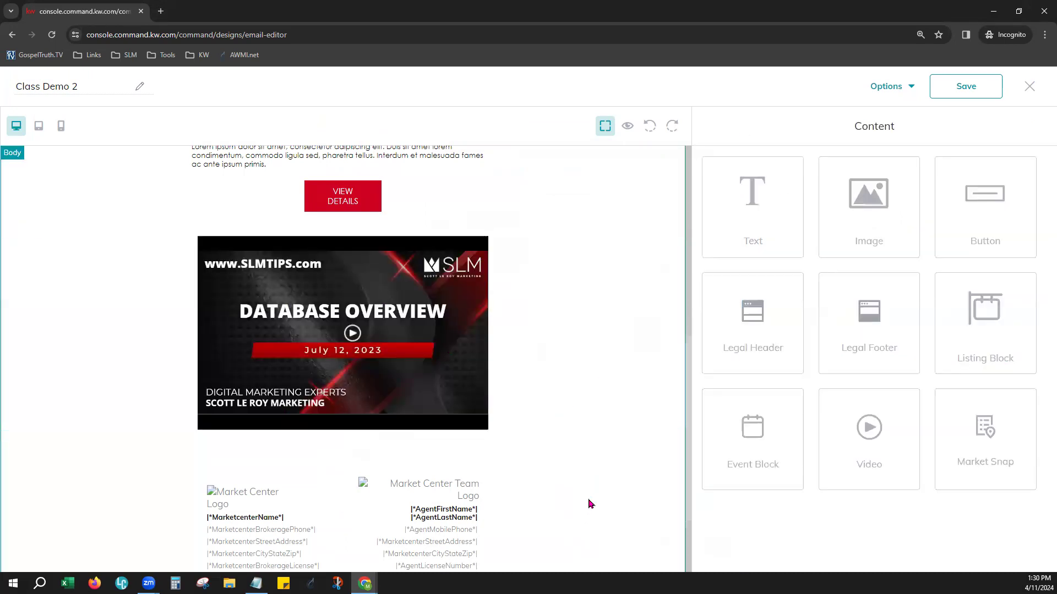
Add a Market Snap block between the video block and the legal footer
{"action": "scroll", "coordinate": [597, 268], "scroll_direction": "down", "scroll_amount": 1}
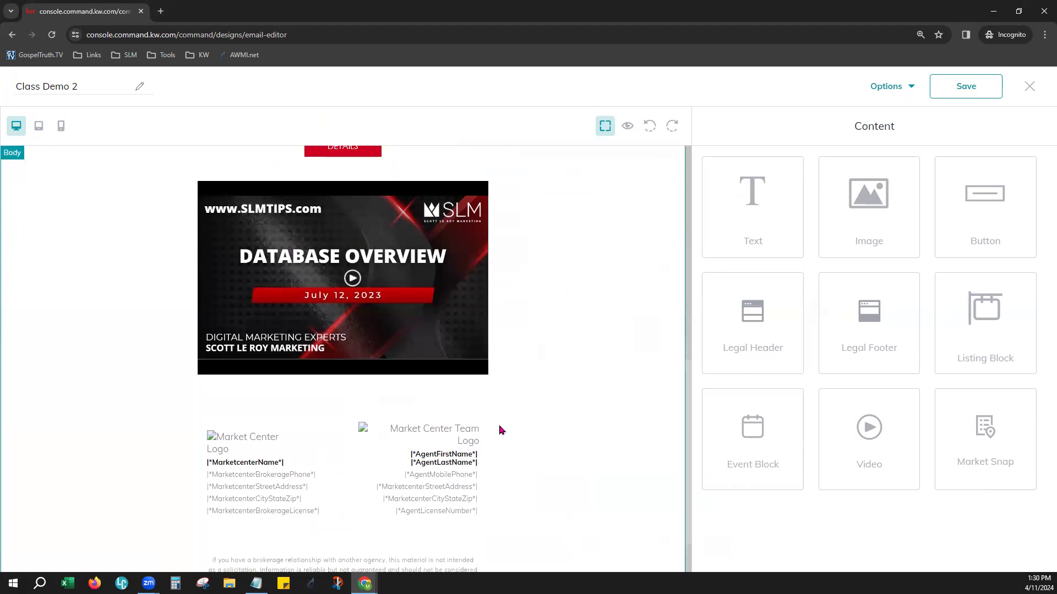
{"action": "left_click_drag", "start_coordinate": [981, 449], "coordinate": [511, 385]}
{"action": "scroll", "coordinate": [584, 471], "scroll_direction": "down", "scroll_amount": 4}
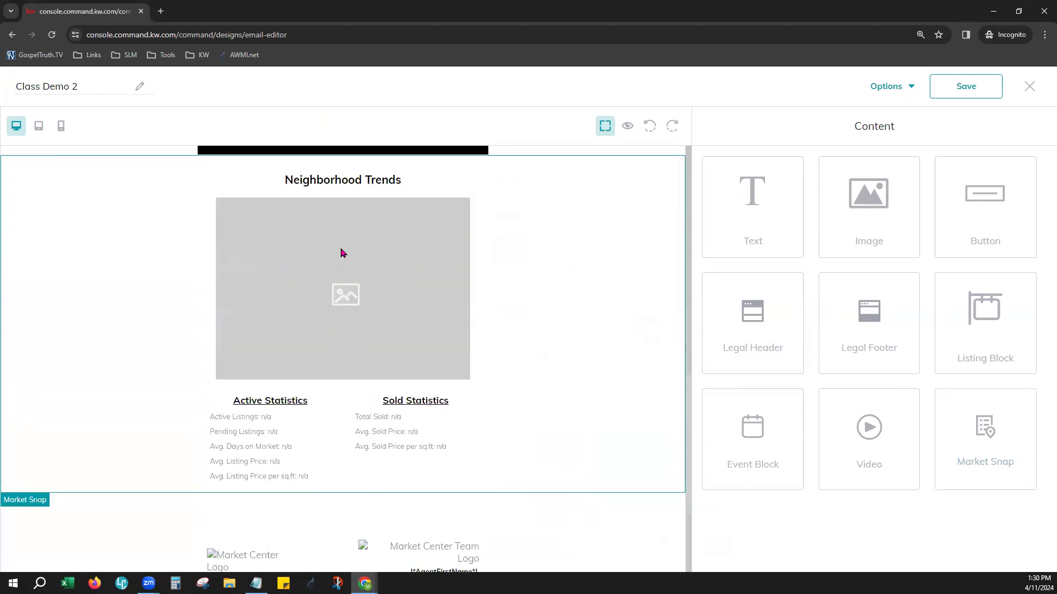
{"action": "double_click", "coordinate": [340, 253]}
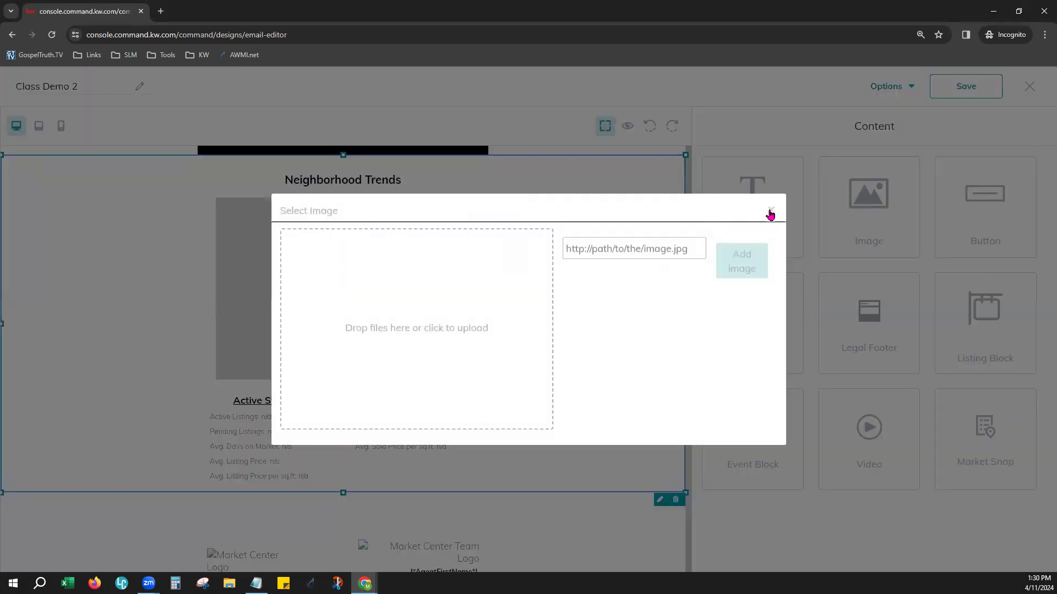
{"action": "left_click", "coordinate": [770, 214]}
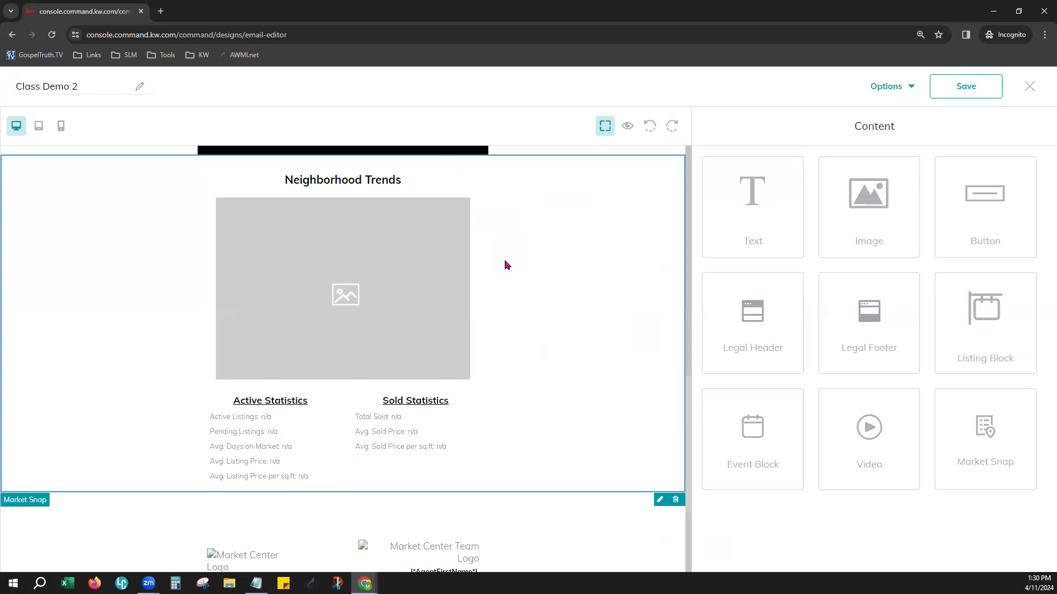
{"action": "scroll", "coordinate": [512, 354], "scroll_direction": "up", "scroll_amount": 1}
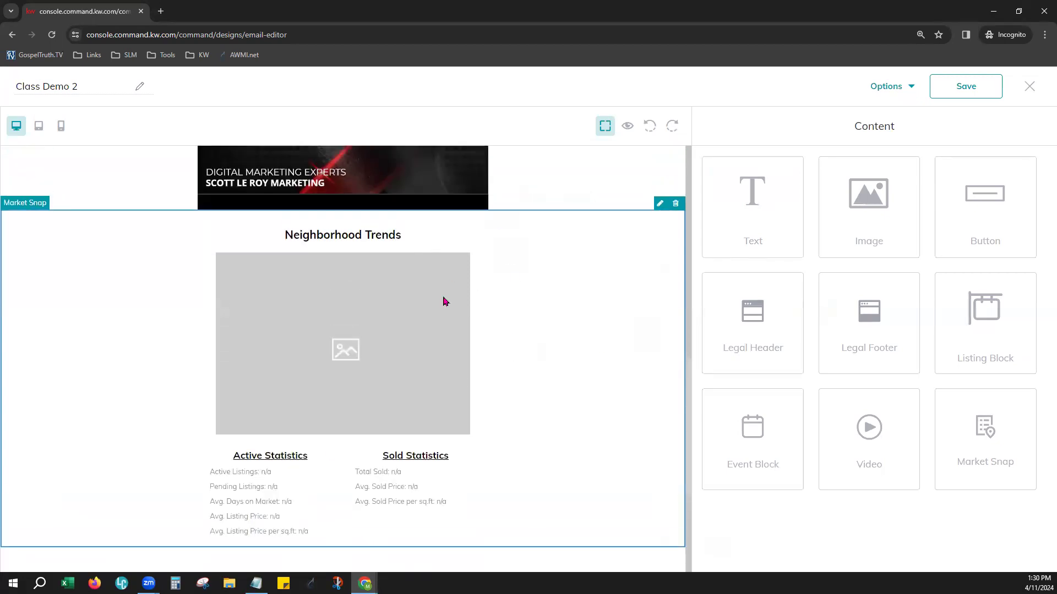
Change the Market Snap block's header to "Market Snapshot"
{"action": "left_click", "coordinate": [660, 207]}
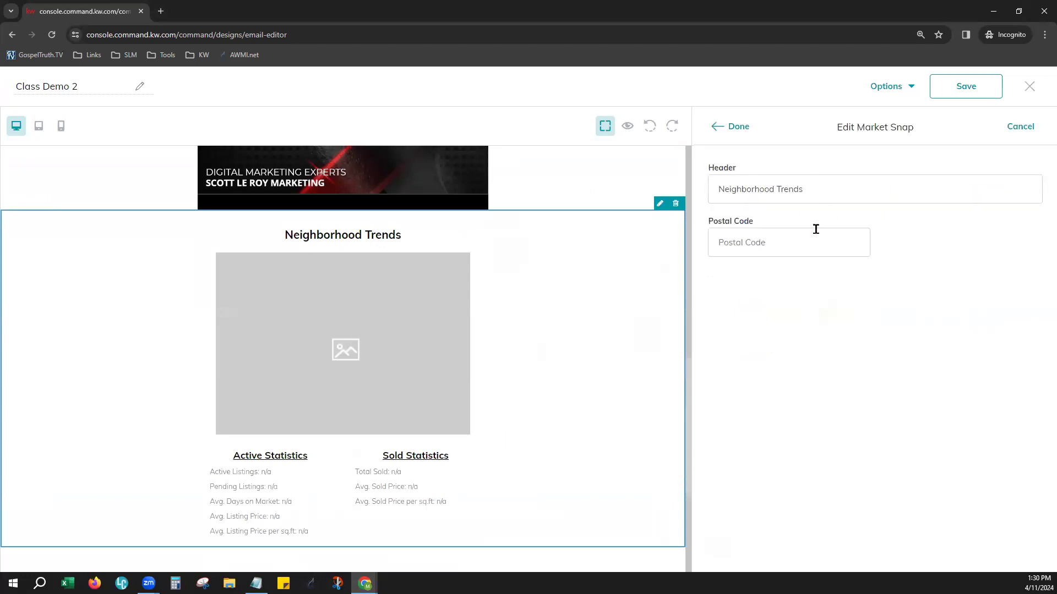
{"action": "left_click", "coordinate": [815, 184]}
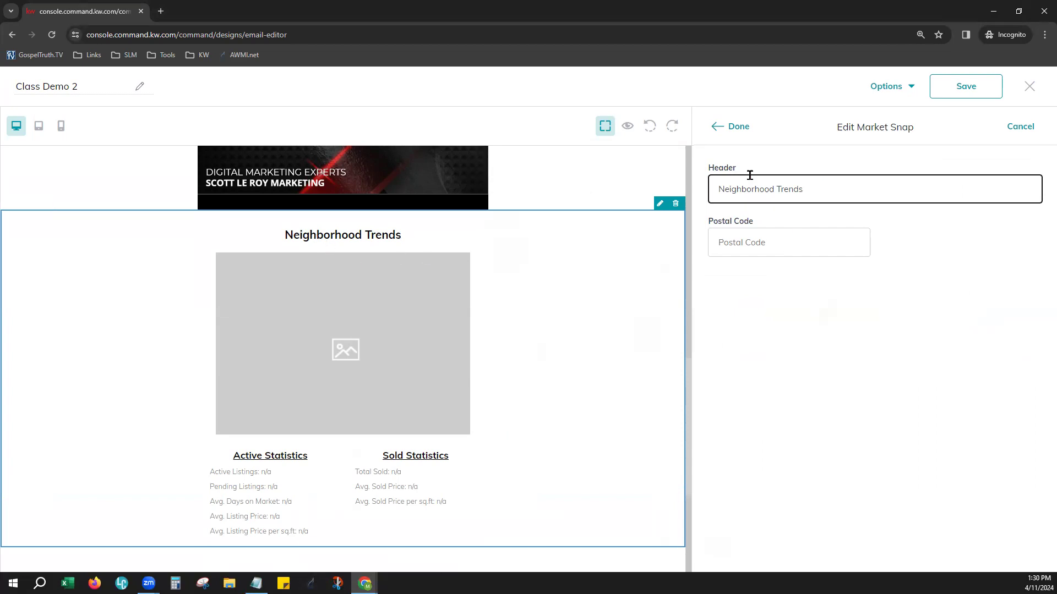
{"action": "triple_click", "coordinate": [802, 187]}
{"action": "type", "text": "Market Snapshot"}
Set the Market Snap block to postal code 29841 and the North Augusta neighborhood, and apply its settings
{"action": "left_click", "coordinate": [802, 231]}
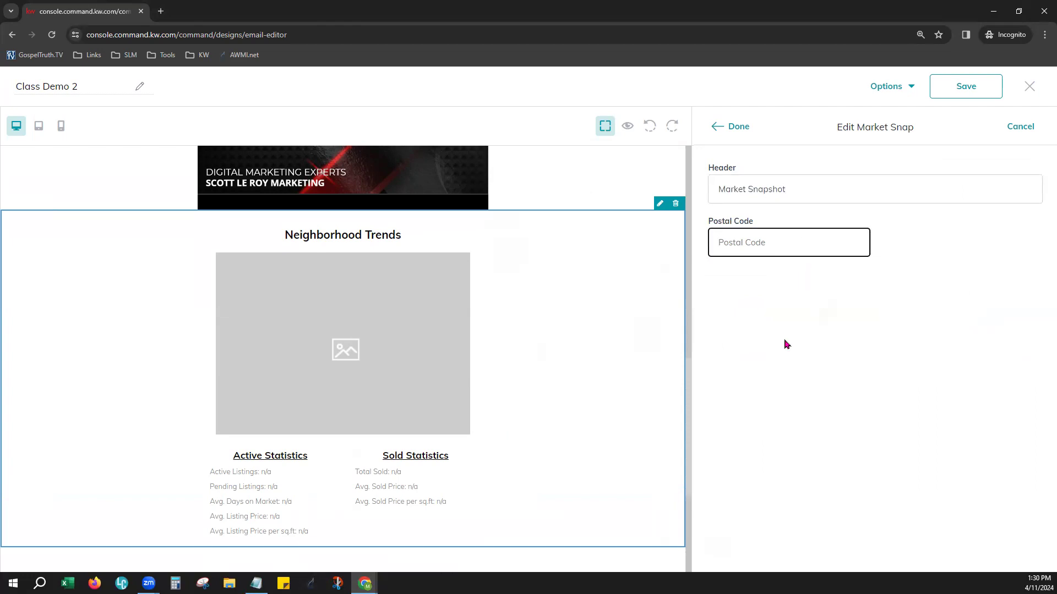
{"action": "type", "text": "808"}
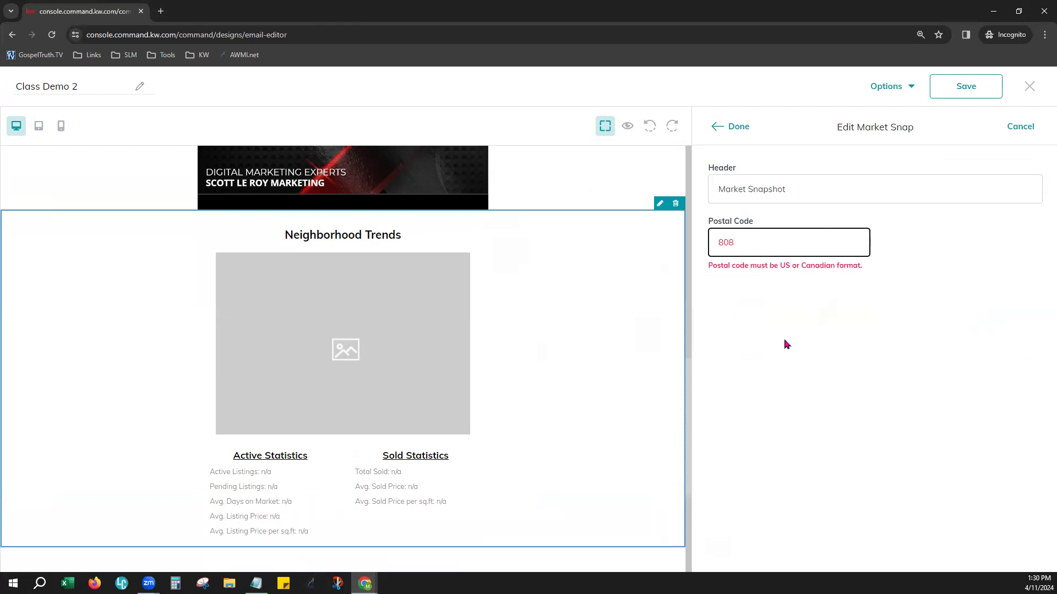
{"action": "key", "text": "BackSpace"}
{"action": "type", "text": "29841"}
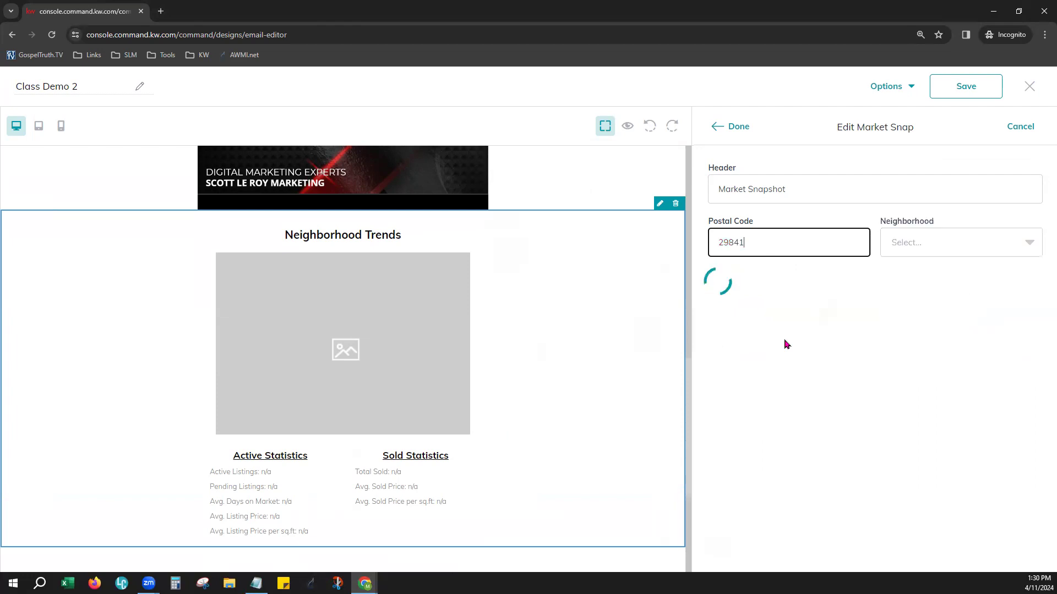
{"action": "left_click", "coordinate": [922, 245]}
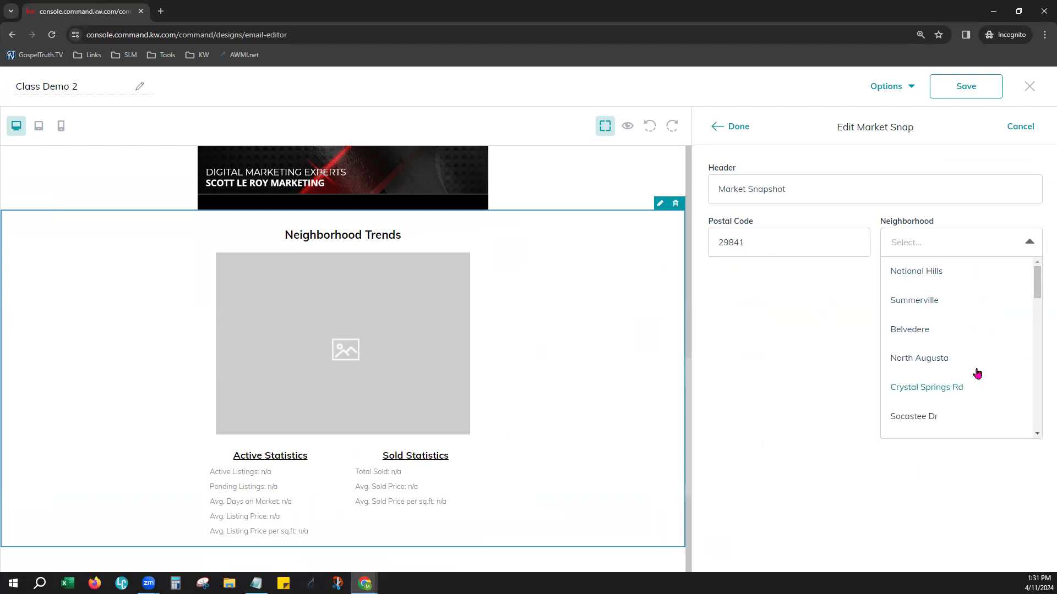
{"action": "left_click", "coordinate": [925, 364]}
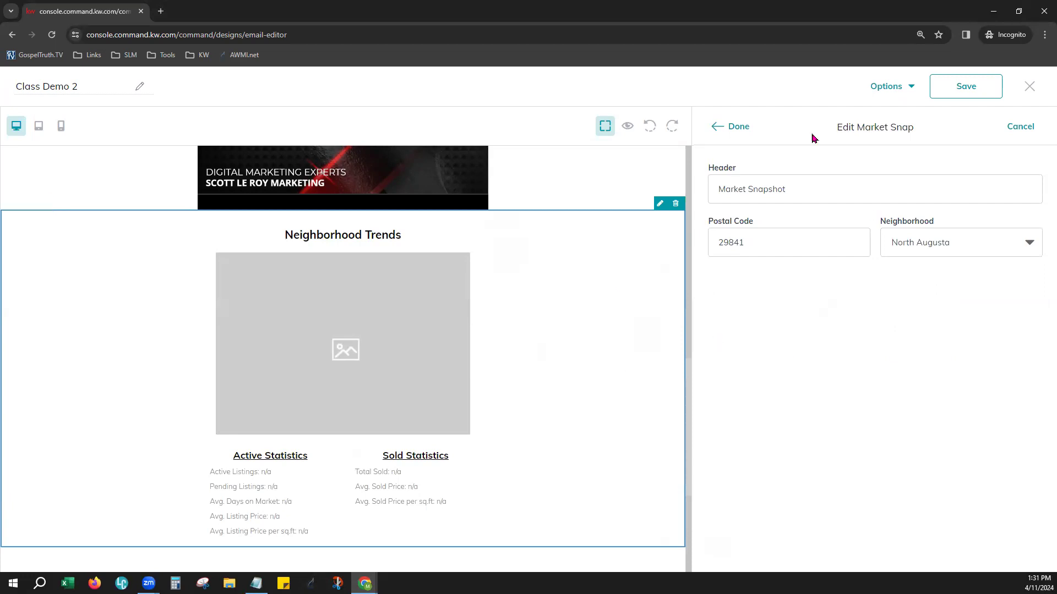
{"action": "left_click", "coordinate": [734, 127]}
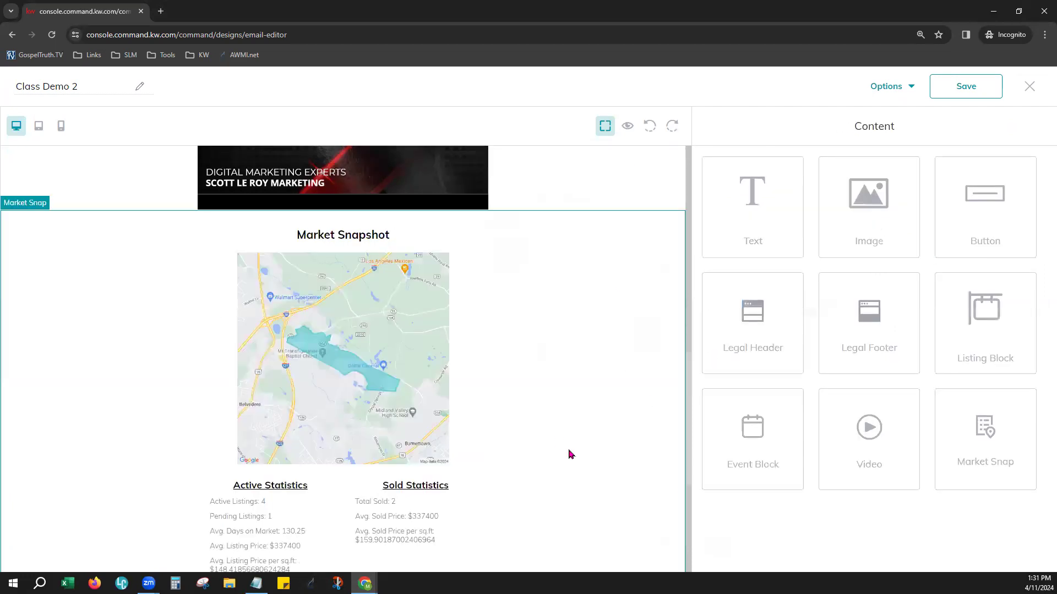
{"action": "scroll", "coordinate": [556, 329], "scroll_direction": "down", "scroll_amount": 2}
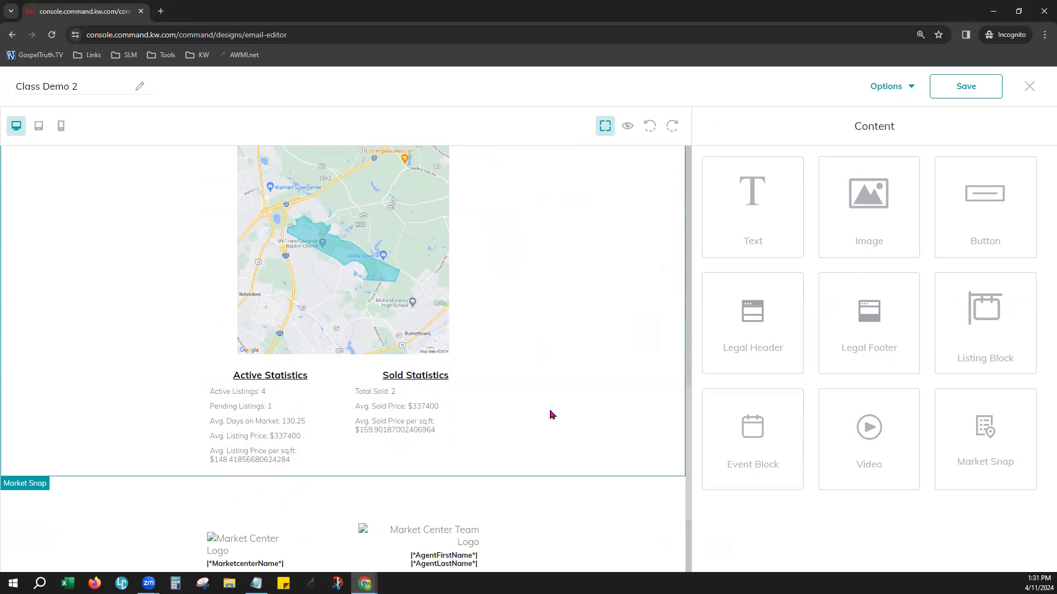
{"action": "scroll", "coordinate": [552, 414], "scroll_direction": "up", "scroll_amount": 1}
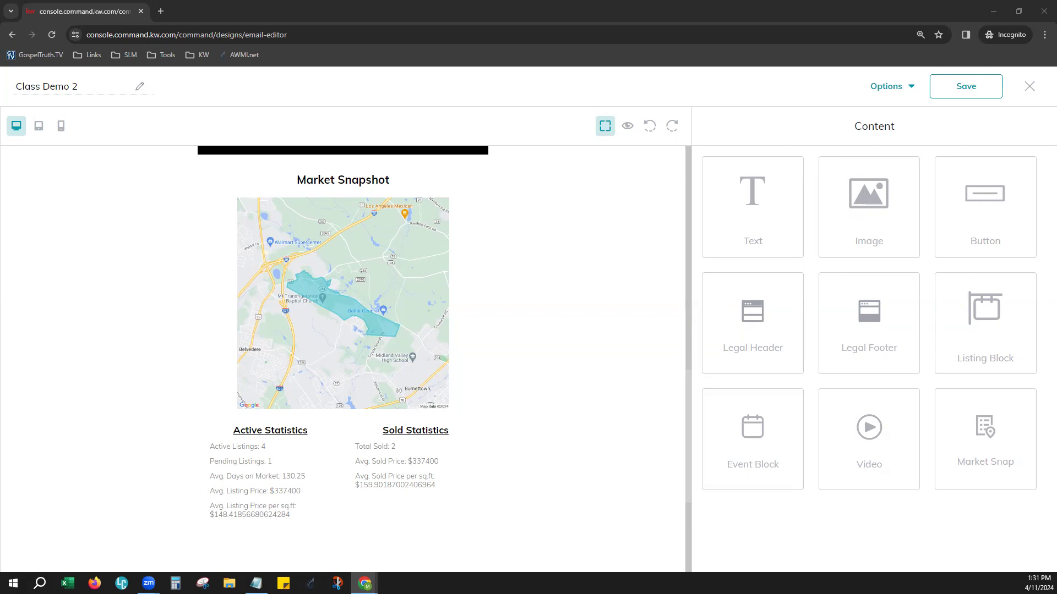
{"action": "scroll", "coordinate": [567, 281], "scroll_direction": "up", "scroll_amount": 15}
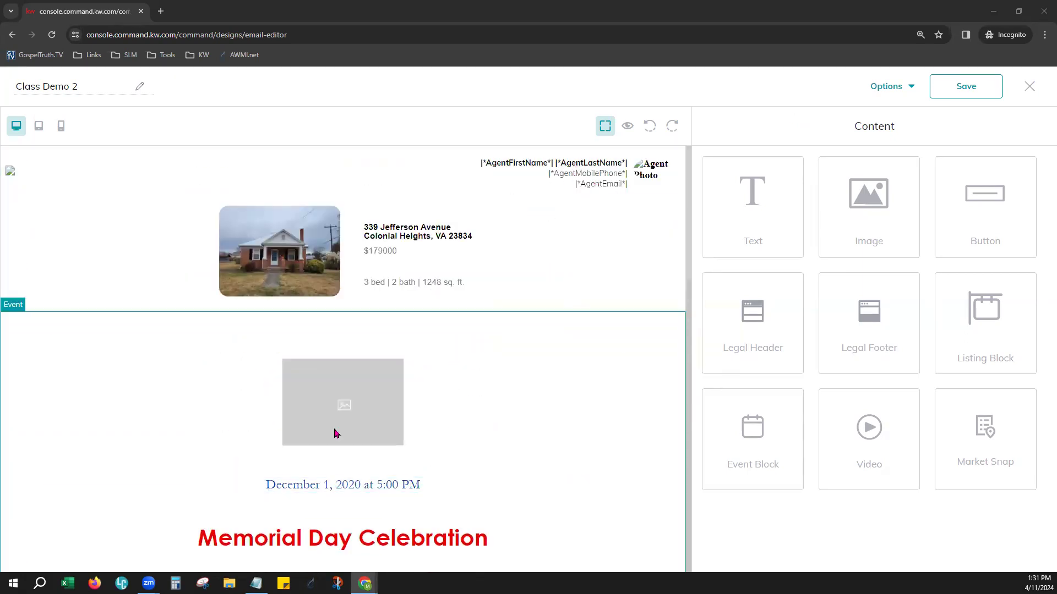
{"action": "left_click", "coordinate": [345, 407]}
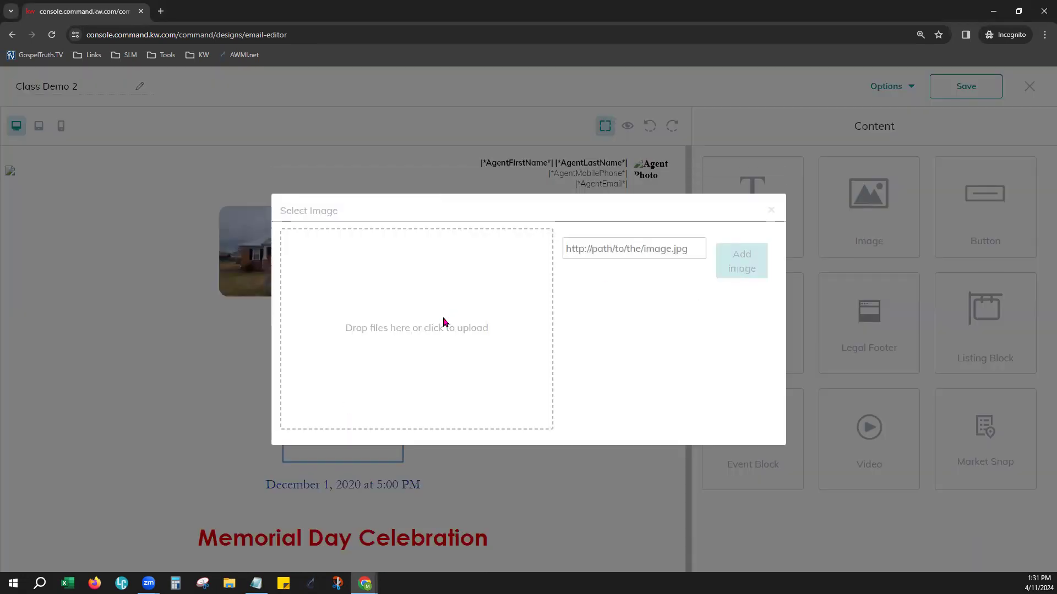
{"action": "left_click", "coordinate": [430, 336]}
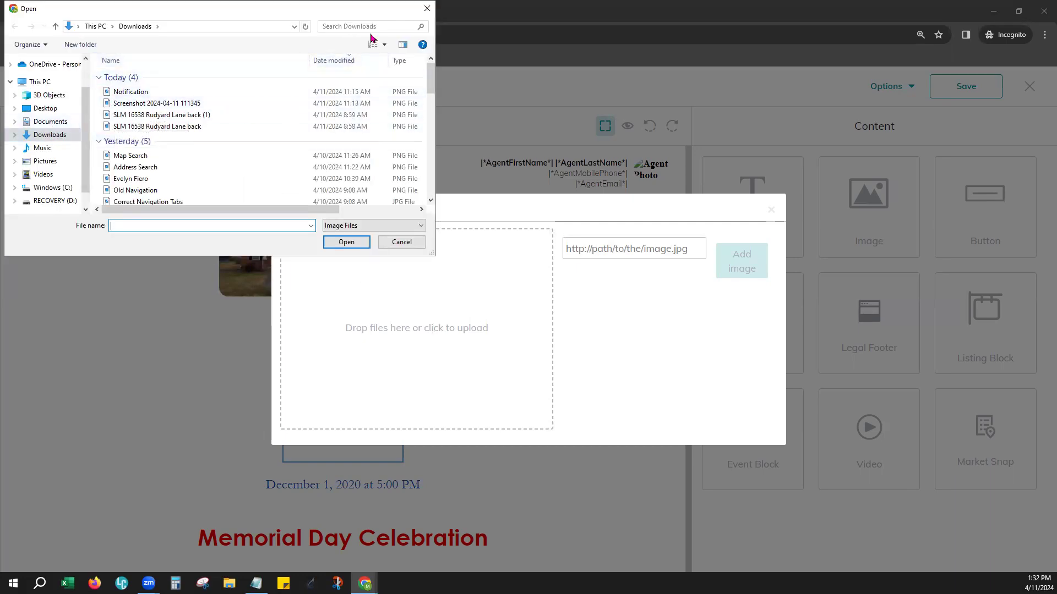
{"action": "left_click", "coordinate": [427, 9]}
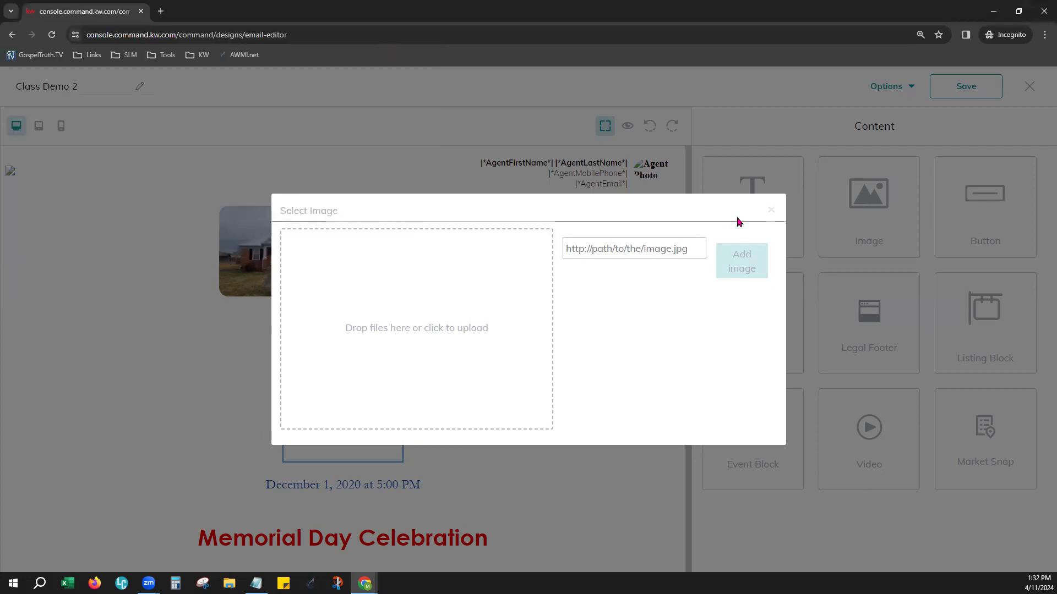
{"action": "left_click", "coordinate": [770, 210]}
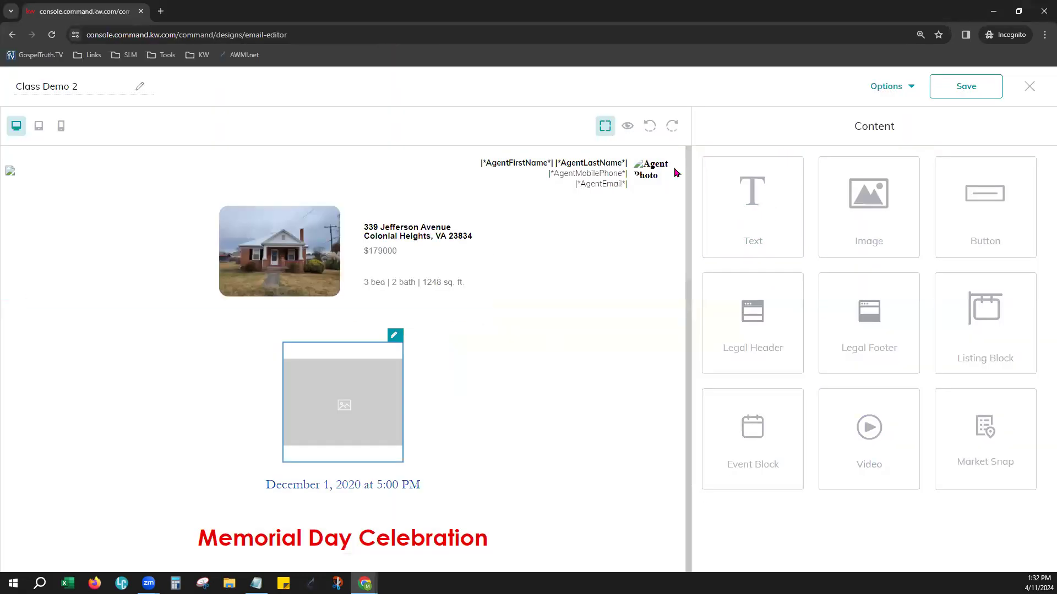
Preview the Class Demo 2 design in desktop view and look through its blocks
{"action": "left_click", "coordinate": [893, 93]}
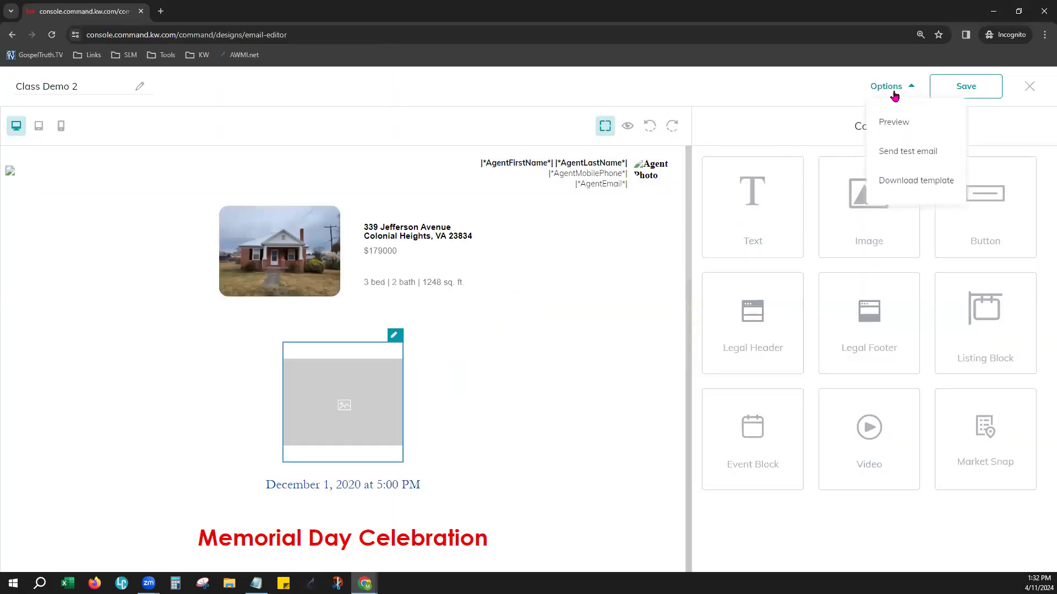
{"action": "left_click", "coordinate": [904, 122]}
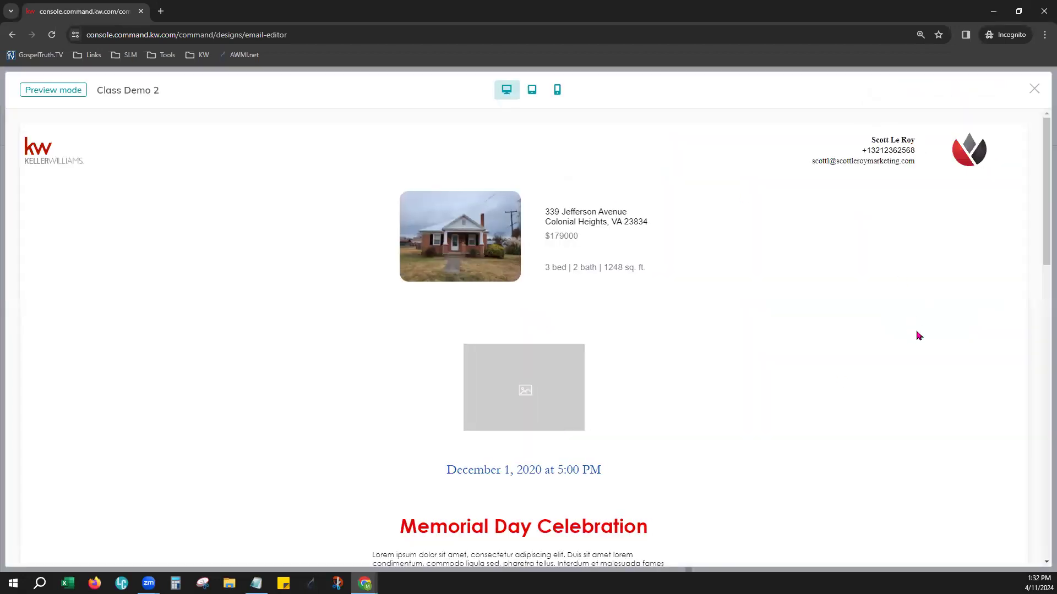
{"action": "scroll", "coordinate": [918, 336], "scroll_direction": "down", "scroll_amount": 6}
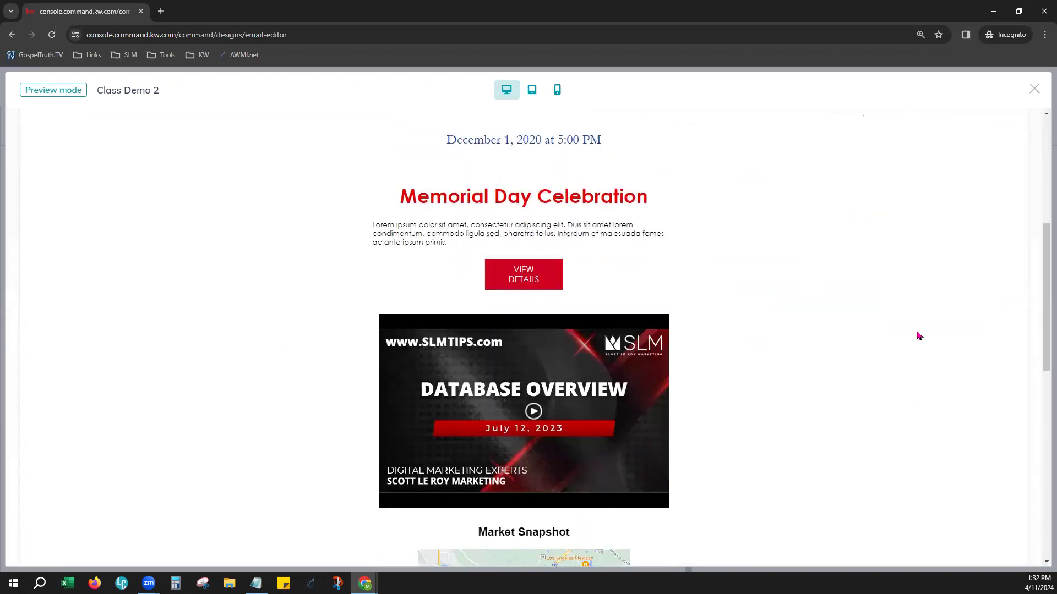
{"action": "scroll", "coordinate": [918, 335], "scroll_direction": "down", "scroll_amount": 4}
{"action": "scroll", "coordinate": [918, 335], "scroll_direction": "up", "scroll_amount": 10}
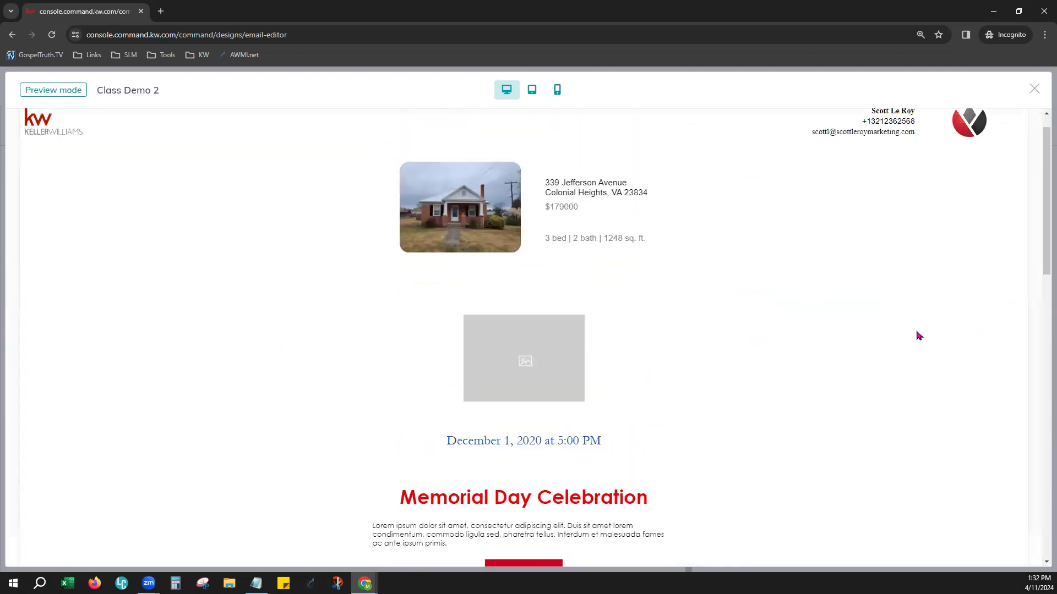
Look through the remaining blocks of the design preview down to the legal footer and close the preview
{"action": "scroll", "coordinate": [918, 335], "scroll_direction": "down", "scroll_amount": 11}
{"action": "scroll", "coordinate": [918, 335], "scroll_direction": "down", "scroll_amount": 6}
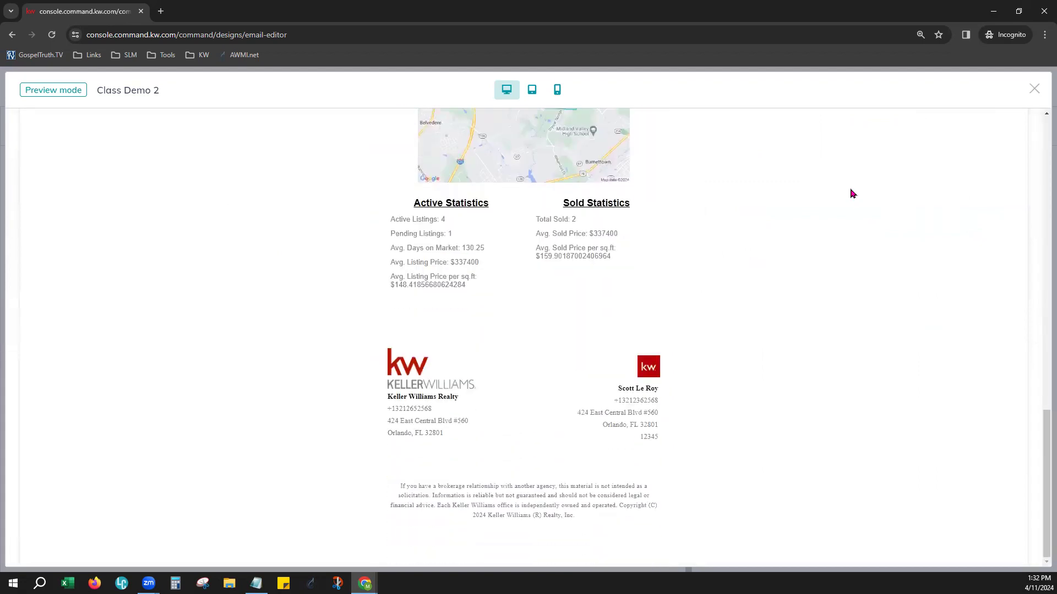
{"action": "left_click", "coordinate": [1034, 89]}
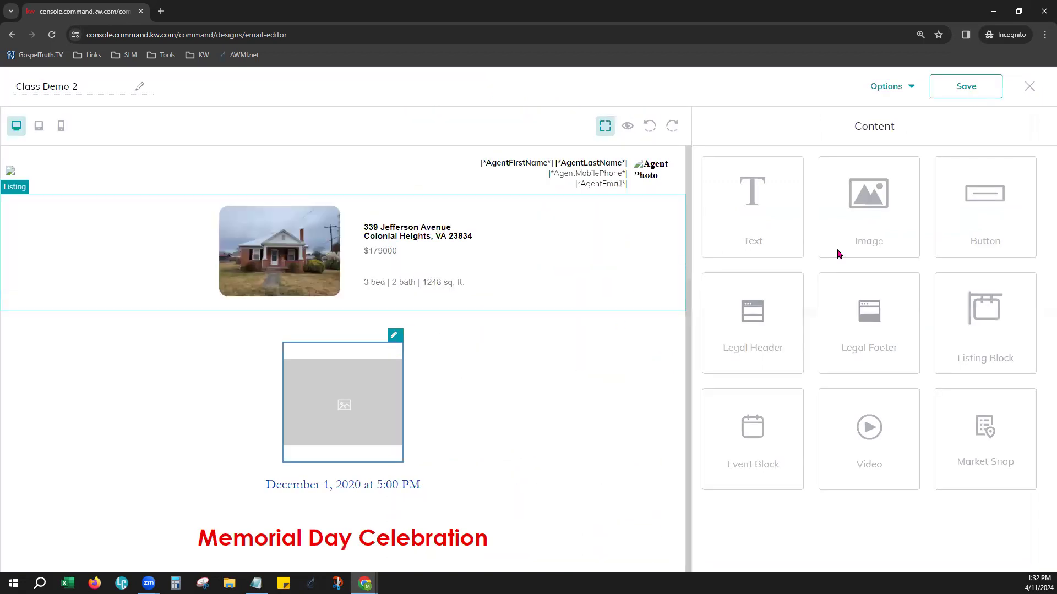
Add a text block between the legal header and the listing block and replace its placeholder text with "Hello"
{"action": "left_click_drag", "start_coordinate": [797, 220], "coordinate": [335, 205]}
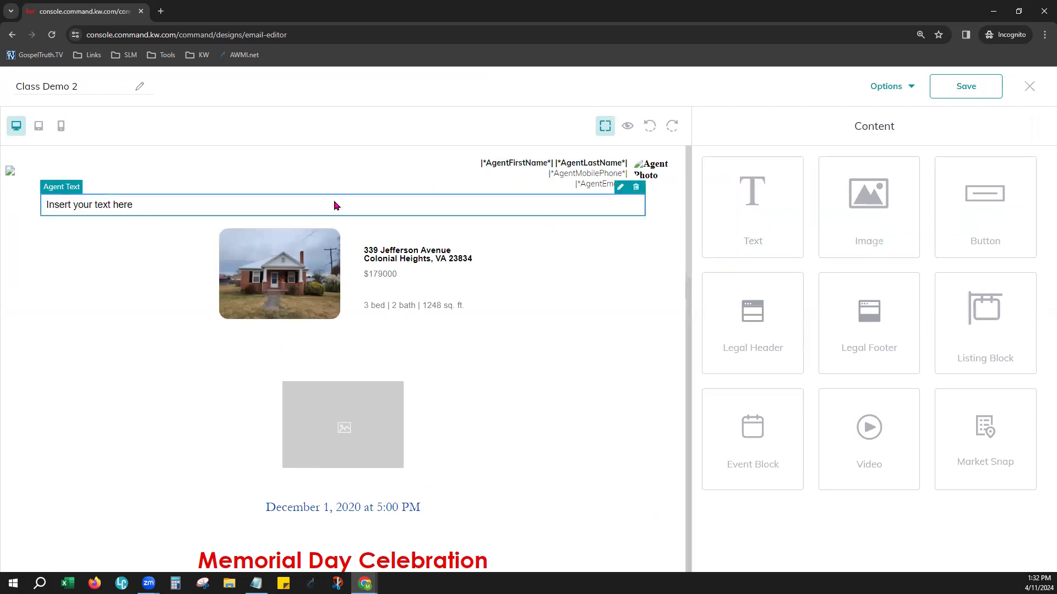
{"action": "left_click_drag", "start_coordinate": [776, 213], "coordinate": [707, 214]}
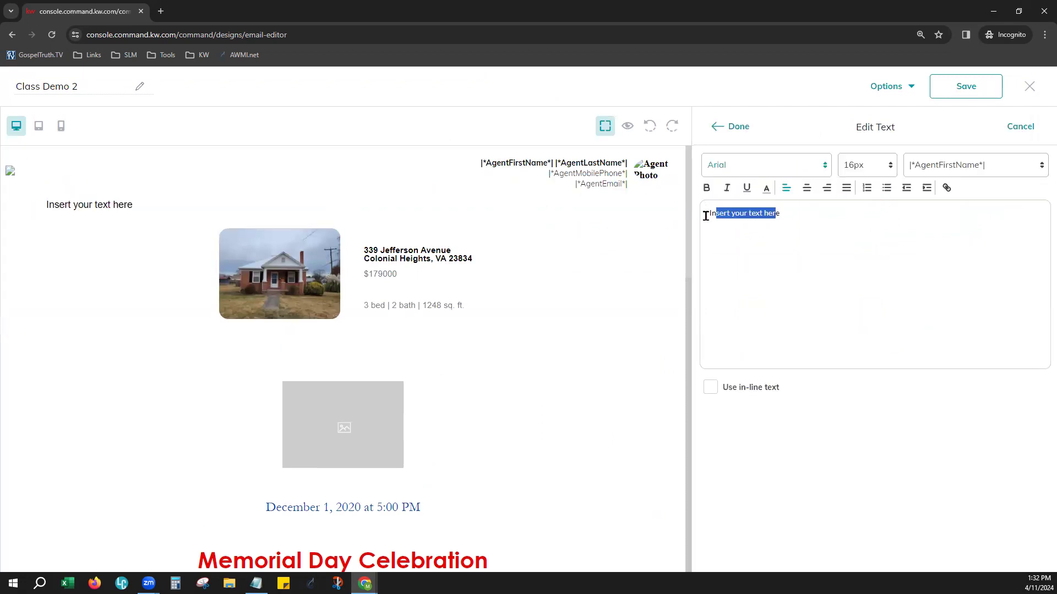
{"action": "key", "text": "BackSpace"}
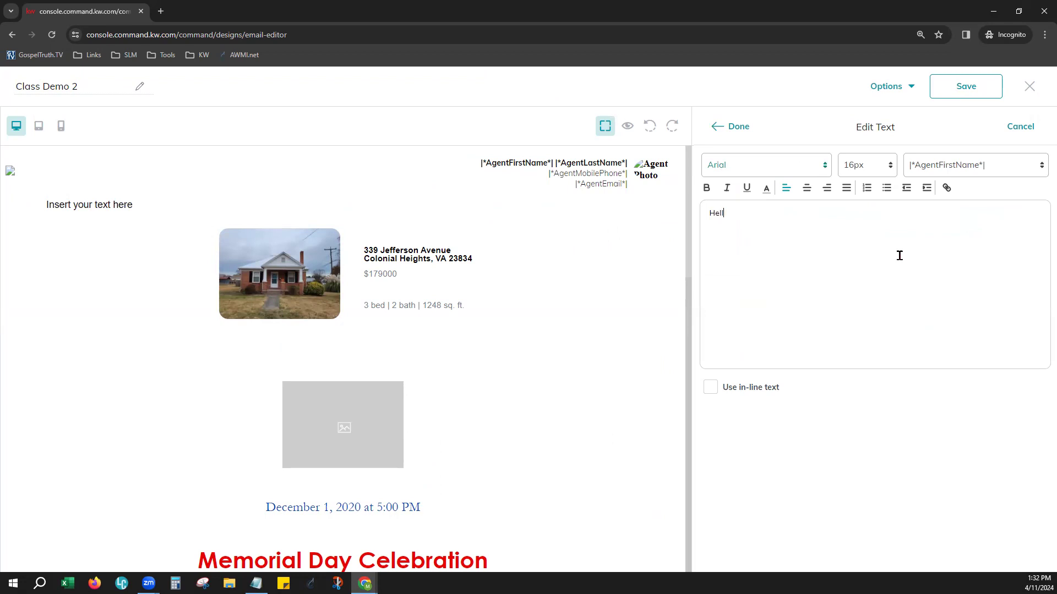
{"action": "type", "text": "Hello"}
Insert the ContactFirstName merge field after "Hello" in the text block
{"action": "left_click", "coordinate": [993, 167]}
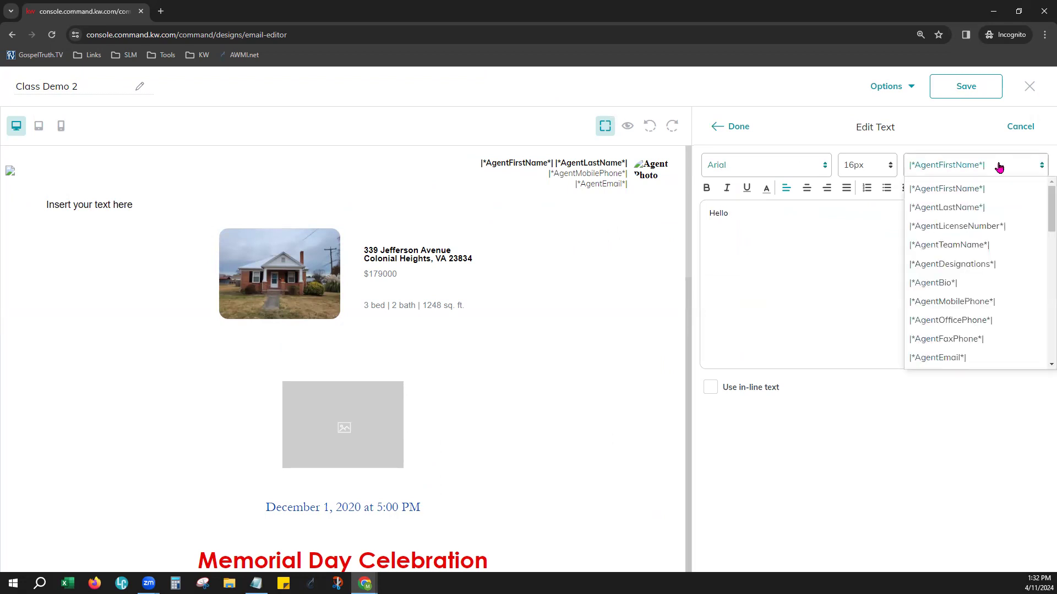
{"action": "scroll", "coordinate": [978, 319], "scroll_direction": "down", "scroll_amount": 2}
{"action": "scroll", "coordinate": [977, 323], "scroll_direction": "down", "scroll_amount": 10}
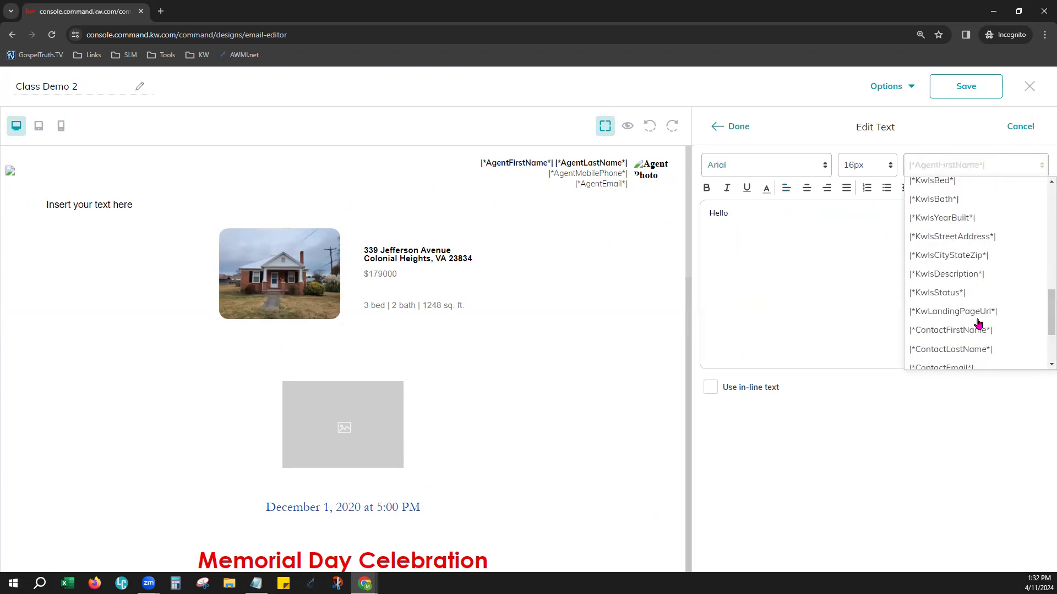
{"action": "left_click", "coordinate": [985, 232]}
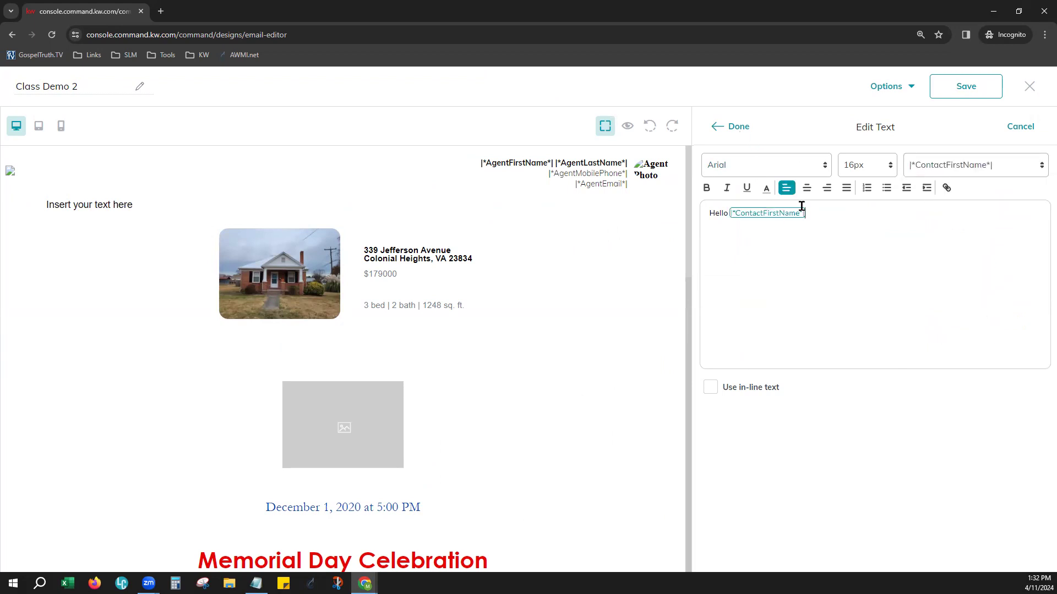
Set the font size of the word "Hello" to 18px and finish editing the text block
{"action": "left_click_drag", "start_coordinate": [703, 206], "coordinate": [830, 198]}
{"action": "left_click", "coordinate": [828, 217]}
{"action": "left_click", "coordinate": [775, 216]}
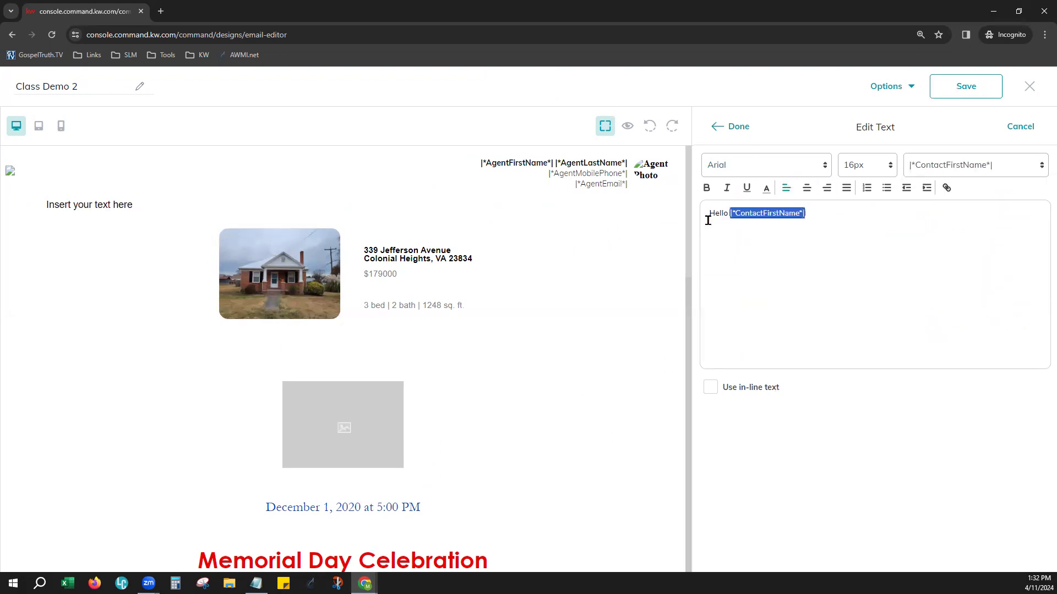
{"action": "left_click_drag", "start_coordinate": [701, 216], "coordinate": [834, 213]}
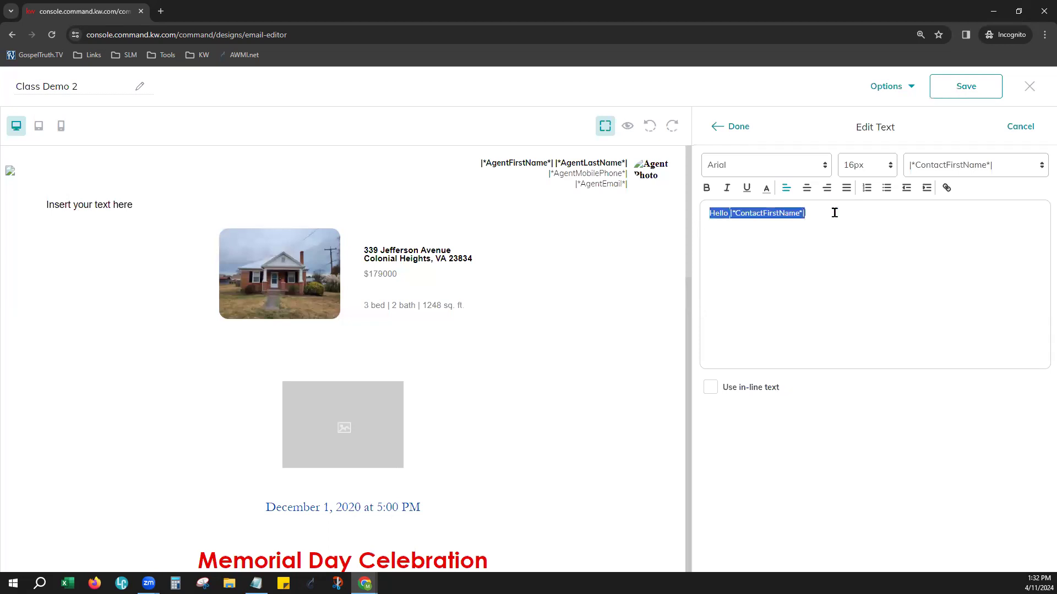
{"action": "left_click", "coordinate": [880, 165]}
{"action": "left_click", "coordinate": [727, 235]}
{"action": "left_click_drag", "start_coordinate": [706, 209], "coordinate": [729, 213]}
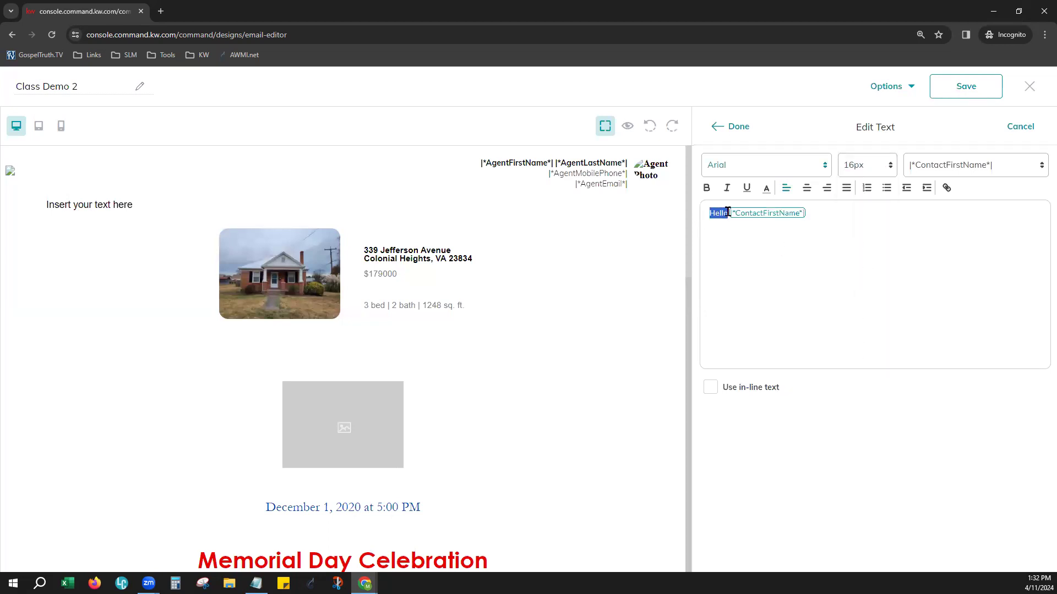
{"action": "left_click", "coordinate": [861, 173]}
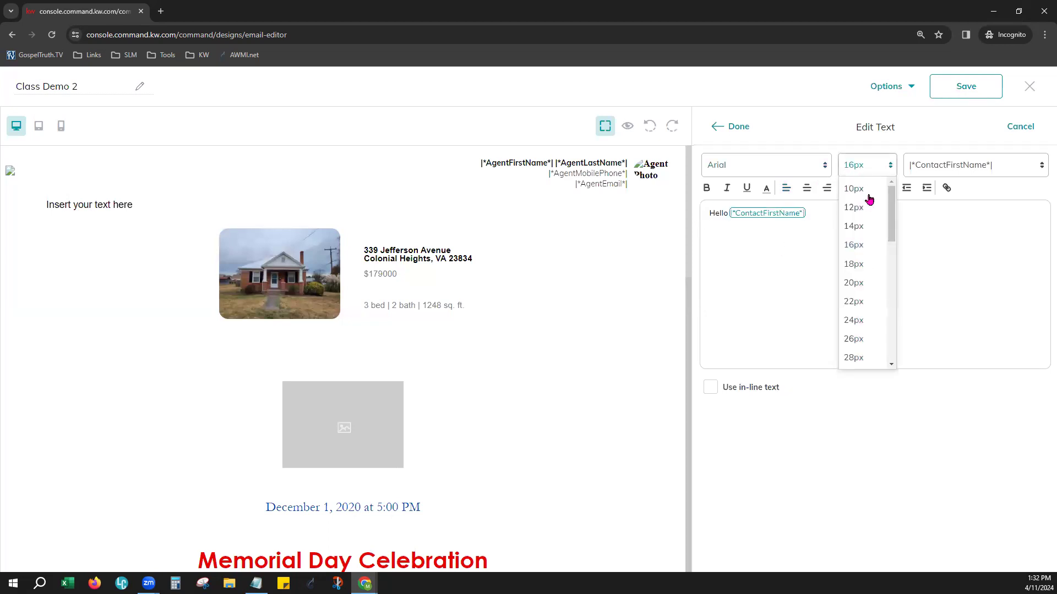
{"action": "left_click", "coordinate": [861, 265]}
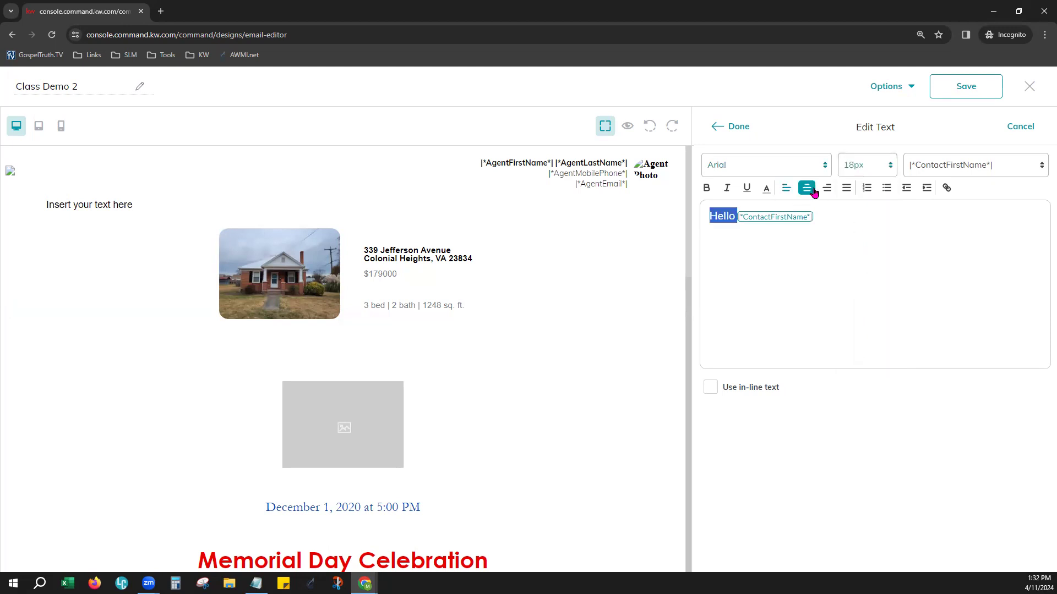
{"action": "left_click", "coordinate": [739, 127]}
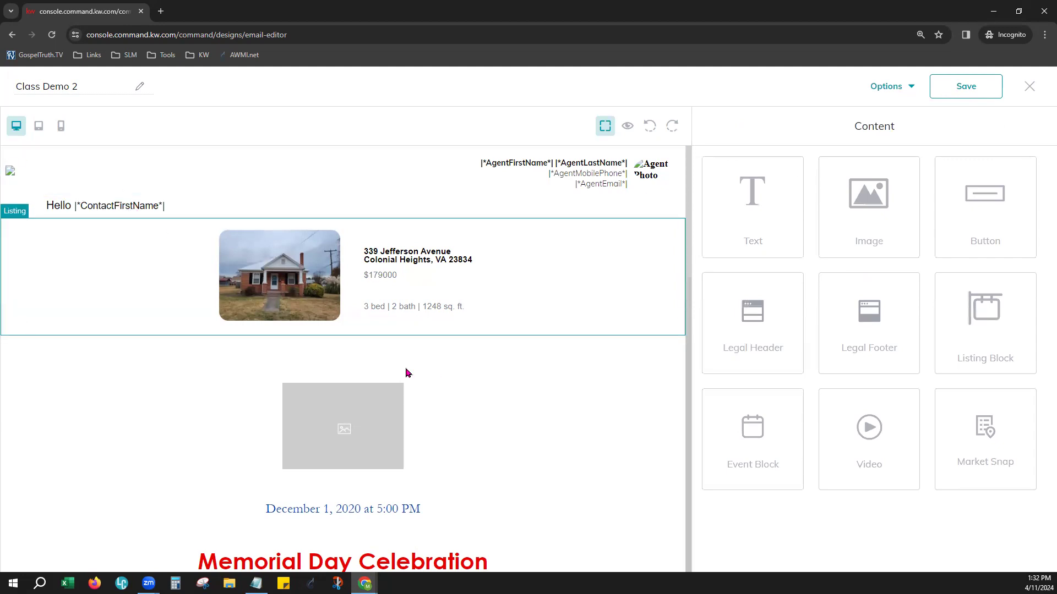
Preview the design with a placeholder contact's data filled into the greeting, and close the preview
{"action": "left_click", "coordinate": [896, 87]}
{"action": "left_click", "coordinate": [897, 122]}
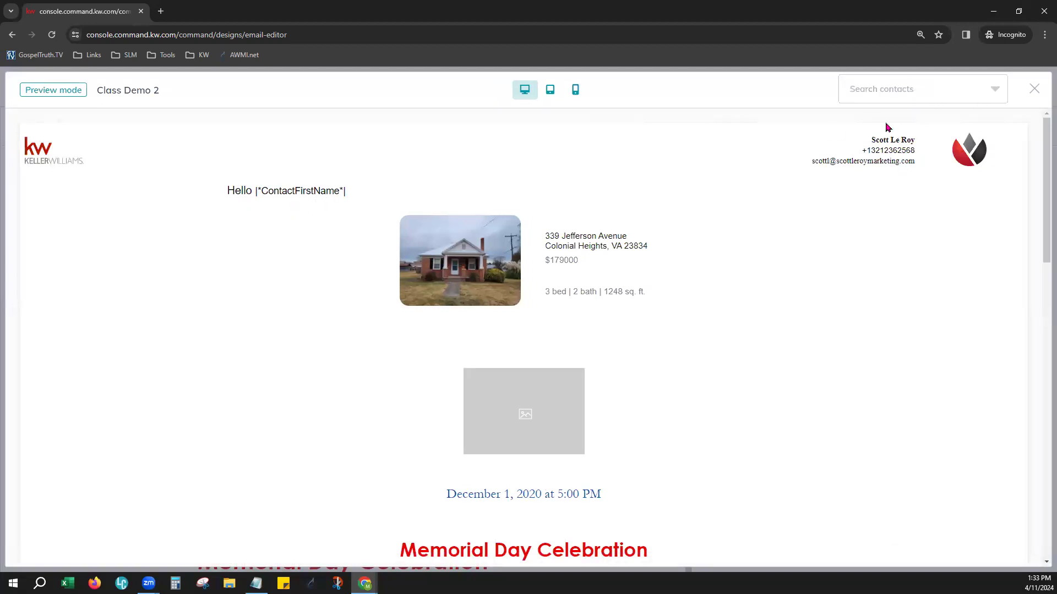
{"action": "left_click", "coordinate": [905, 98]}
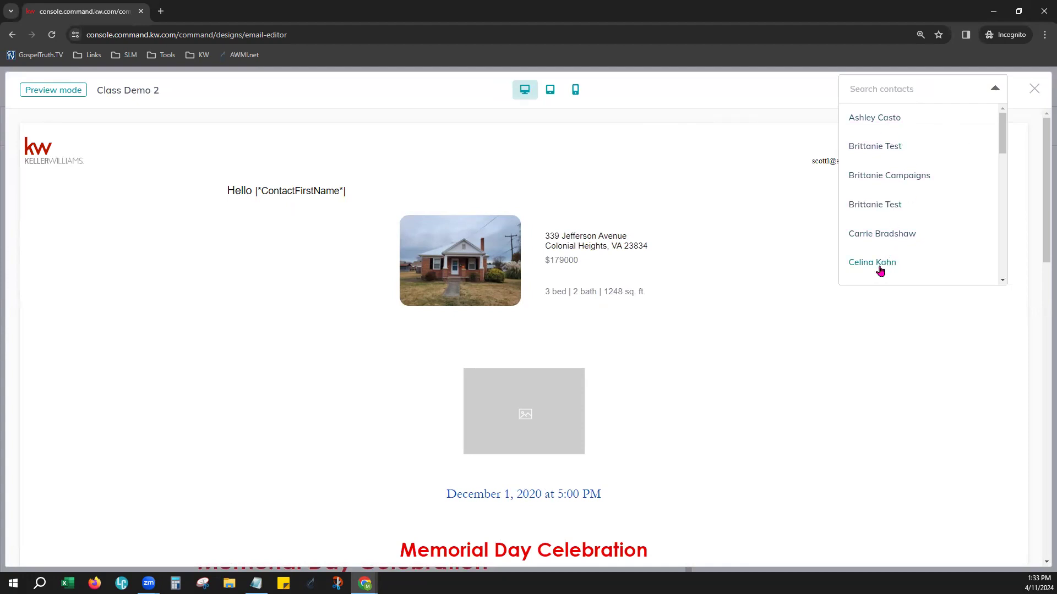
{"action": "scroll", "coordinate": [881, 264], "scroll_direction": "down", "scroll_amount": 5}
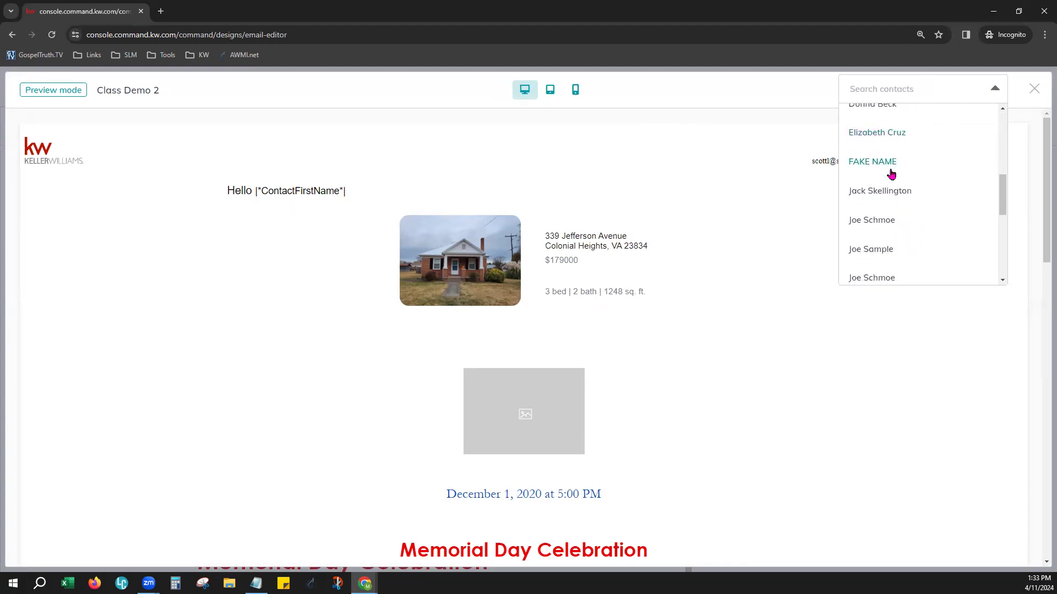
{"action": "left_click", "coordinate": [873, 162]}
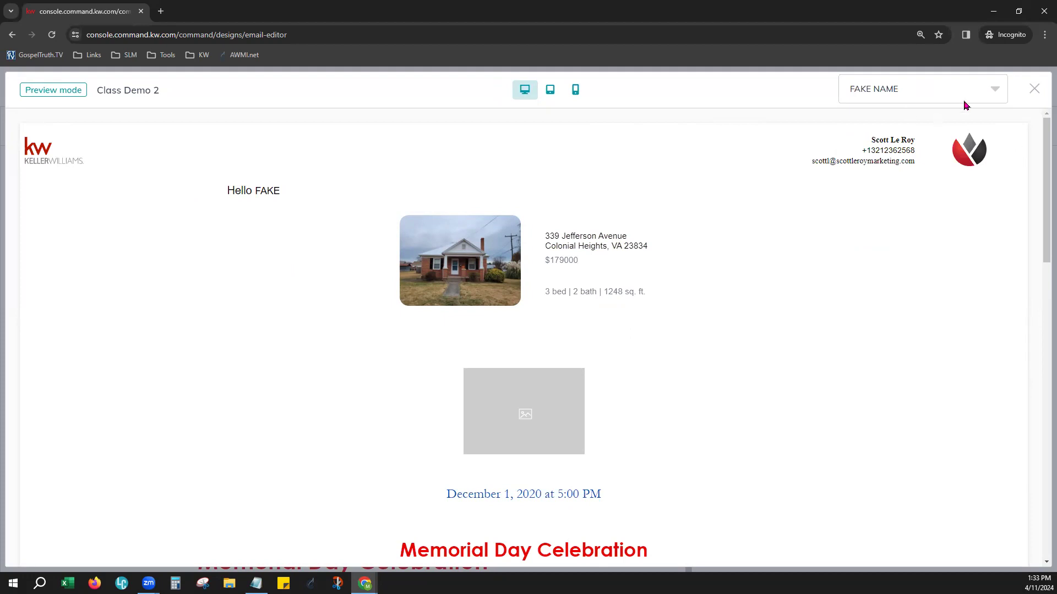
{"action": "left_click", "coordinate": [1034, 90]}
Send a test email of the design to the recipient's e-mail address
{"action": "left_click", "coordinate": [892, 92]}
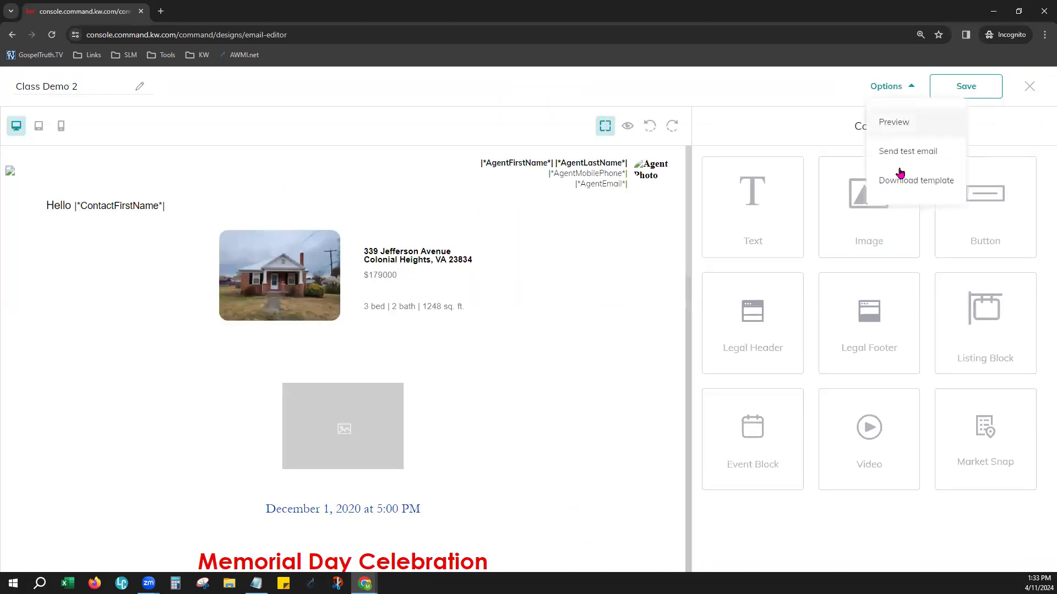
{"action": "left_click", "coordinate": [925, 153]}
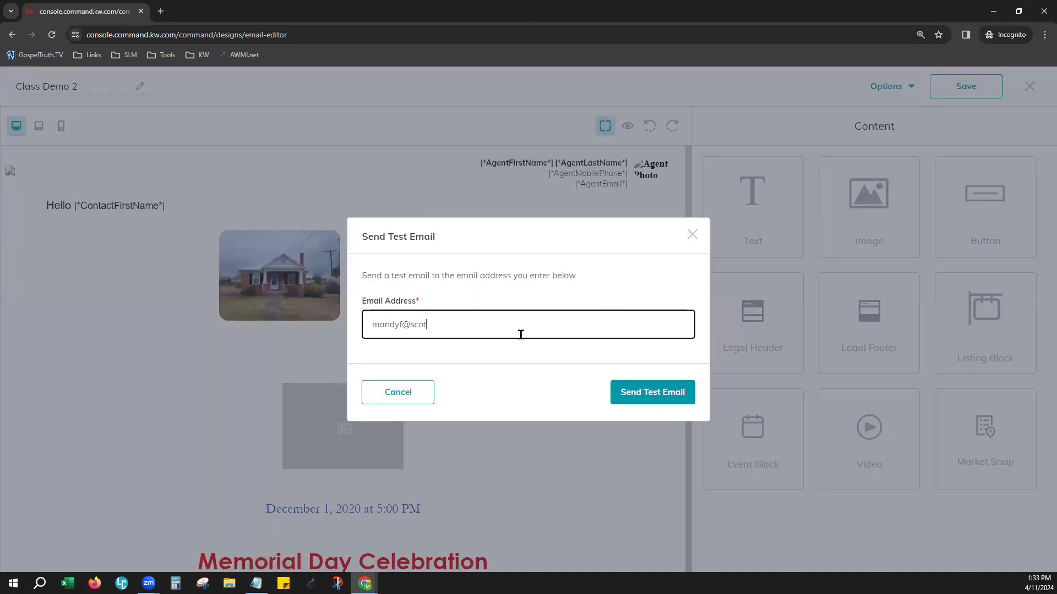
{"action": "left_click", "coordinate": [677, 395]}
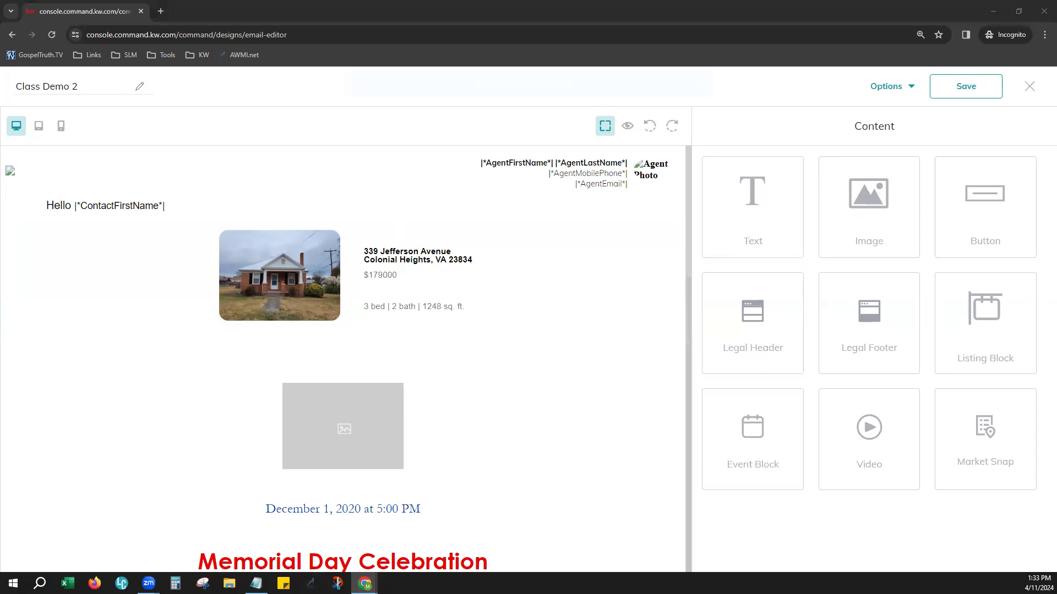
{"action": "left_click", "coordinate": [682, 94]}
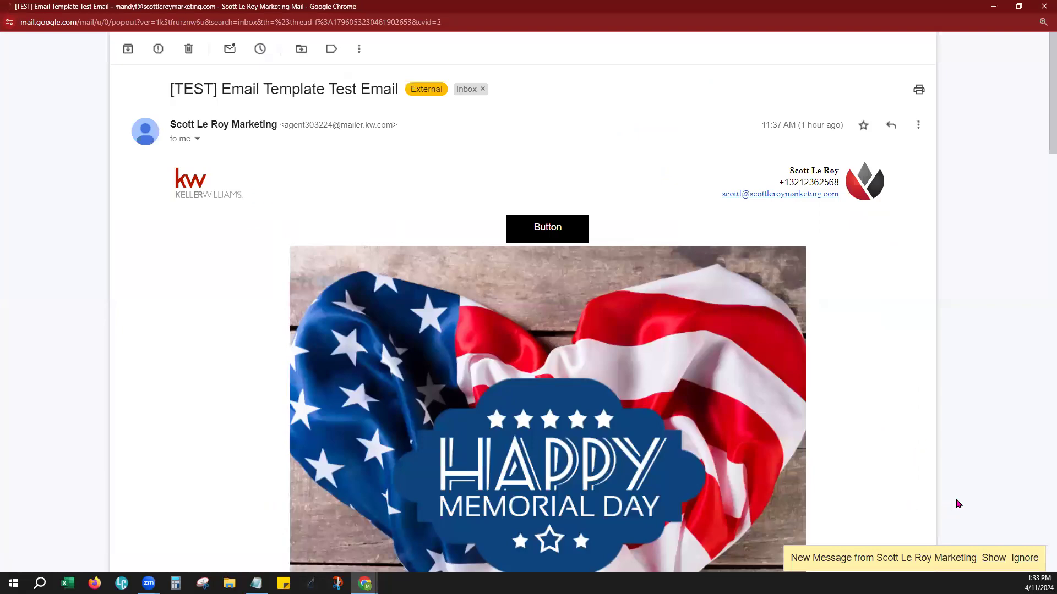
In the Gmail window with the received test email, ignore the new-message notice and examine the sender's name and address
{"action": "left_click", "coordinate": [1023, 559]}
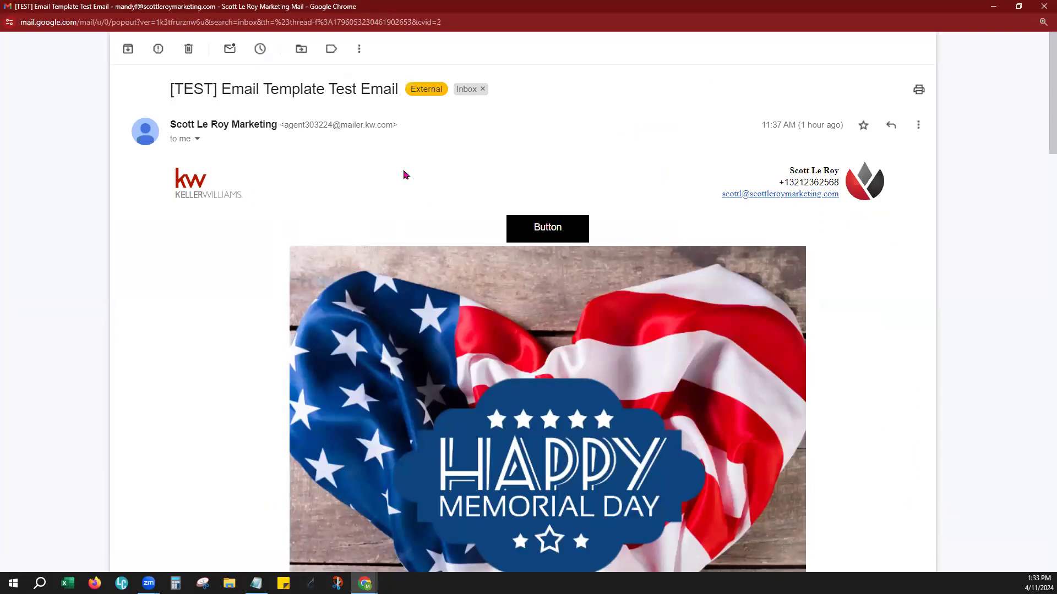
{"action": "left_click_drag", "start_coordinate": [284, 124], "coordinate": [391, 126]}
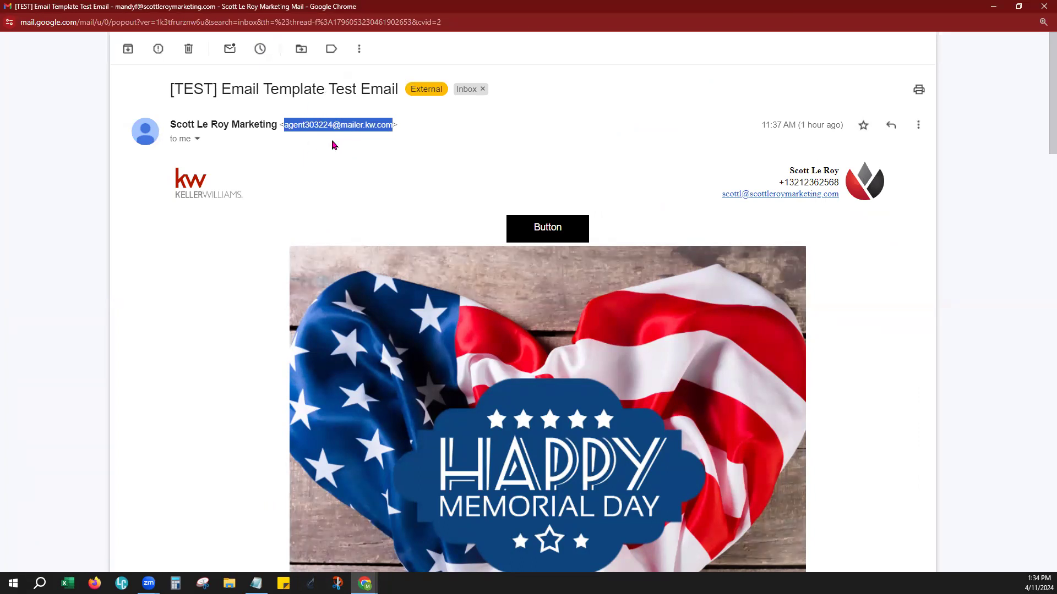
{"action": "left_click_drag", "start_coordinate": [276, 124], "coordinate": [170, 122]}
{"action": "left_click", "coordinate": [300, 155]}
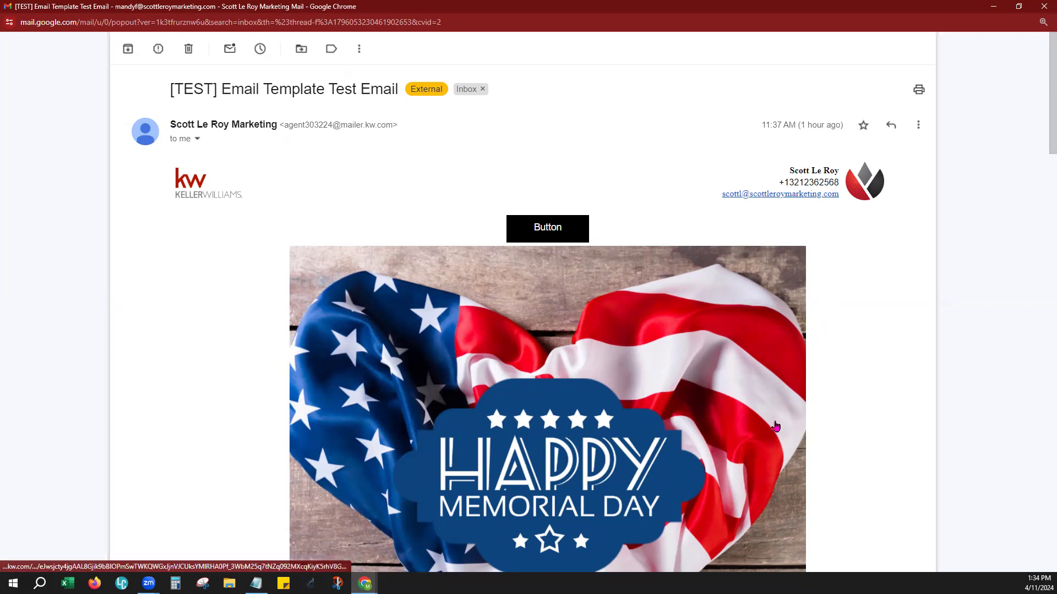
Examine the received test email's image, listing, video, Neighborhood Trends, event and footer blocks, enlarging the Neighborhood Trends image
{"action": "scroll", "coordinate": [831, 418], "scroll_direction": "down", "scroll_amount": 6}
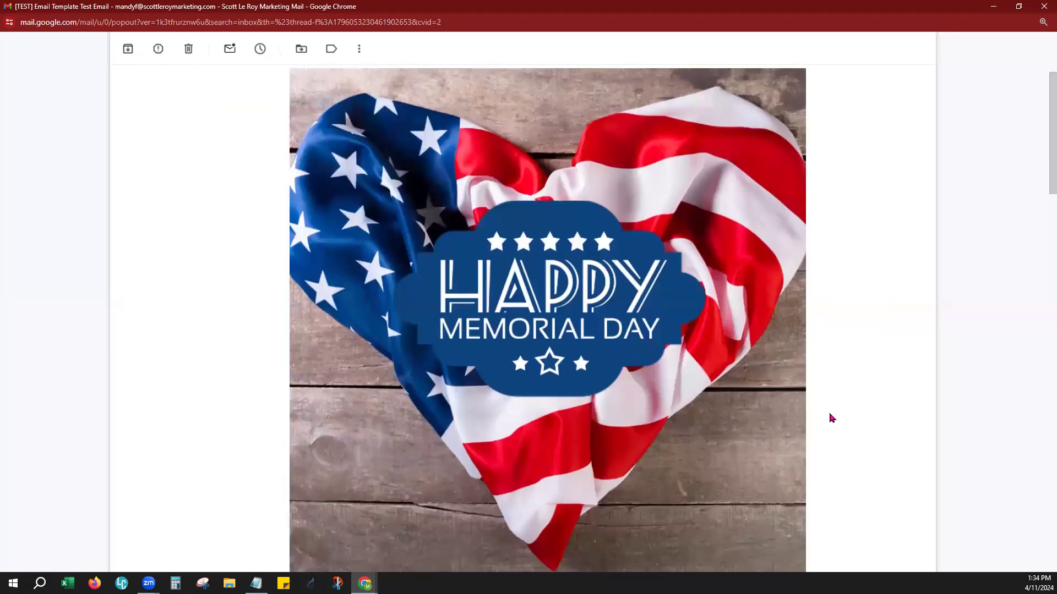
{"action": "scroll", "coordinate": [831, 418], "scroll_direction": "down", "scroll_amount": 10}
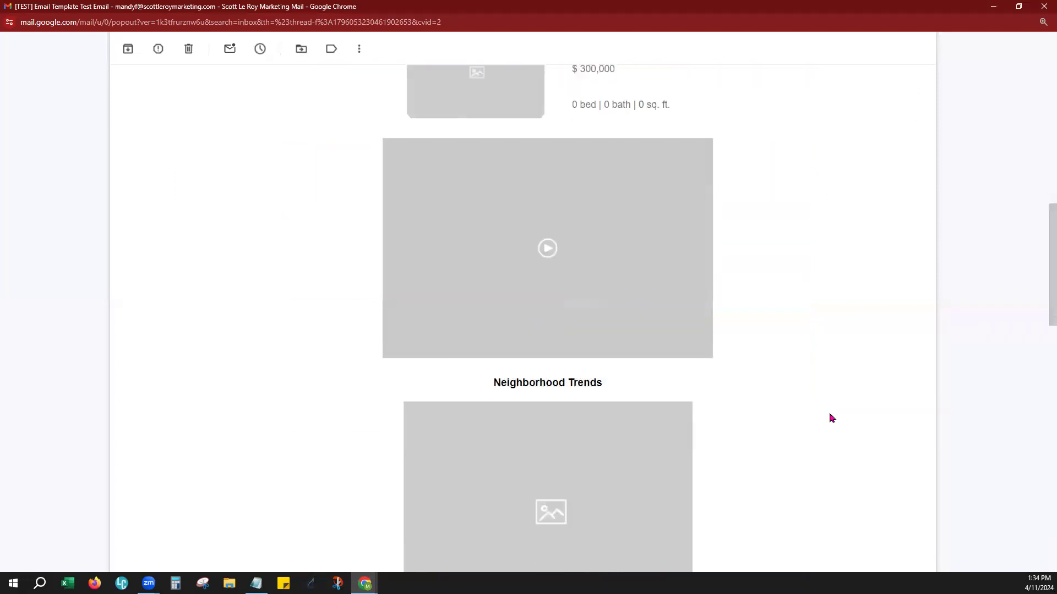
{"action": "scroll", "coordinate": [743, 352], "scroll_direction": "down", "scroll_amount": 2}
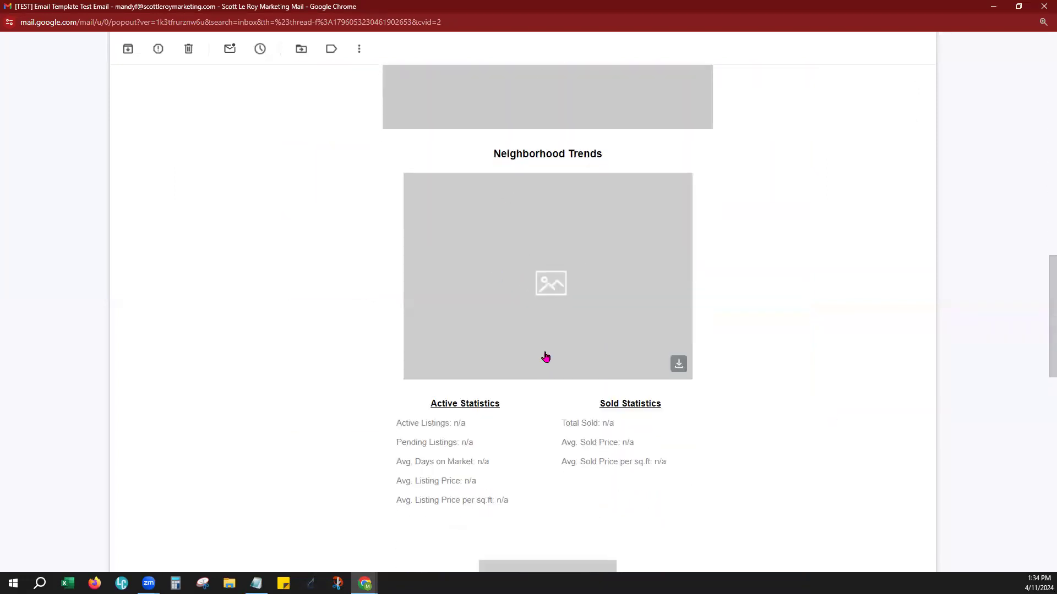
{"action": "scroll", "coordinate": [740, 414], "scroll_direction": "down", "scroll_amount": 2}
{"action": "scroll", "coordinate": [746, 396], "scroll_direction": "down", "scroll_amount": 5}
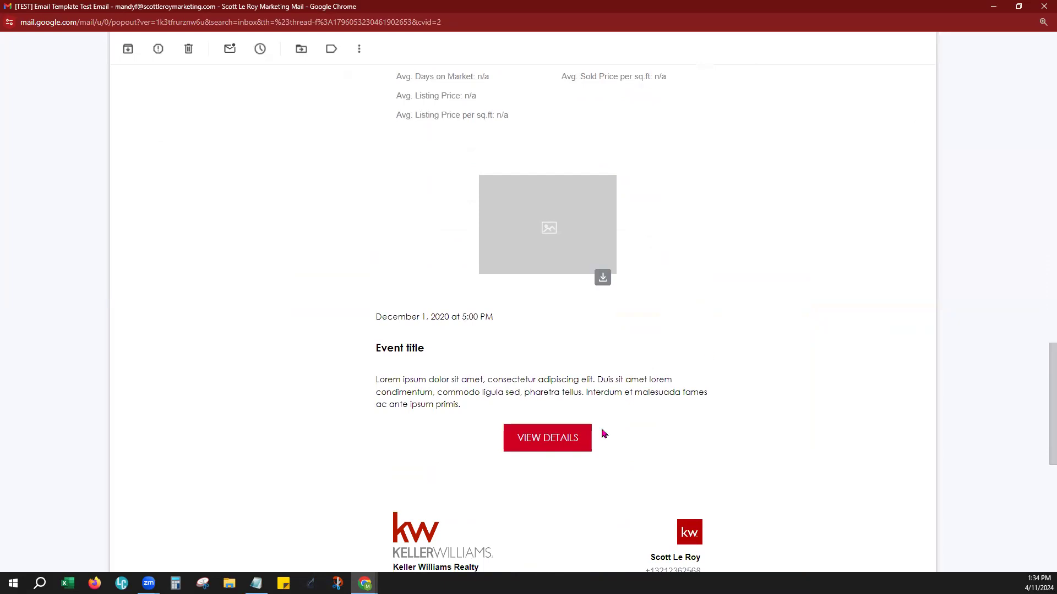
{"action": "scroll", "coordinate": [616, 421], "scroll_direction": "down", "scroll_amount": 5}
{"action": "scroll", "coordinate": [670, 361], "scroll_direction": "up", "scroll_amount": 5}
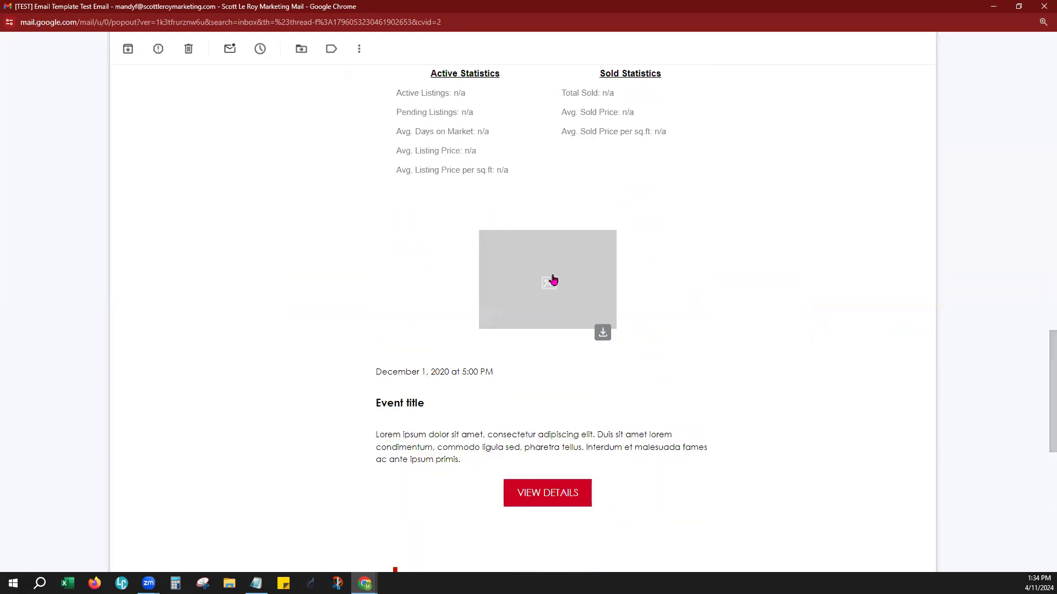
{"action": "scroll", "coordinate": [665, 287], "scroll_direction": "up", "scroll_amount": 7}
{"action": "left_click", "coordinate": [510, 309]}
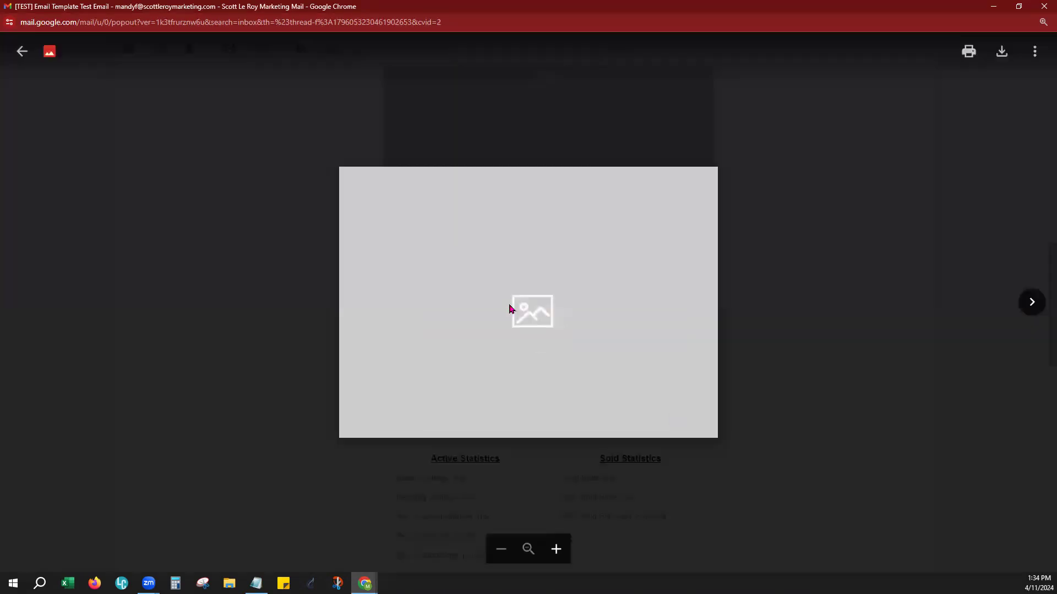
{"action": "left_click", "coordinate": [758, 213]}
{"action": "scroll", "coordinate": [802, 344], "scroll_direction": "up", "scroll_amount": 10}
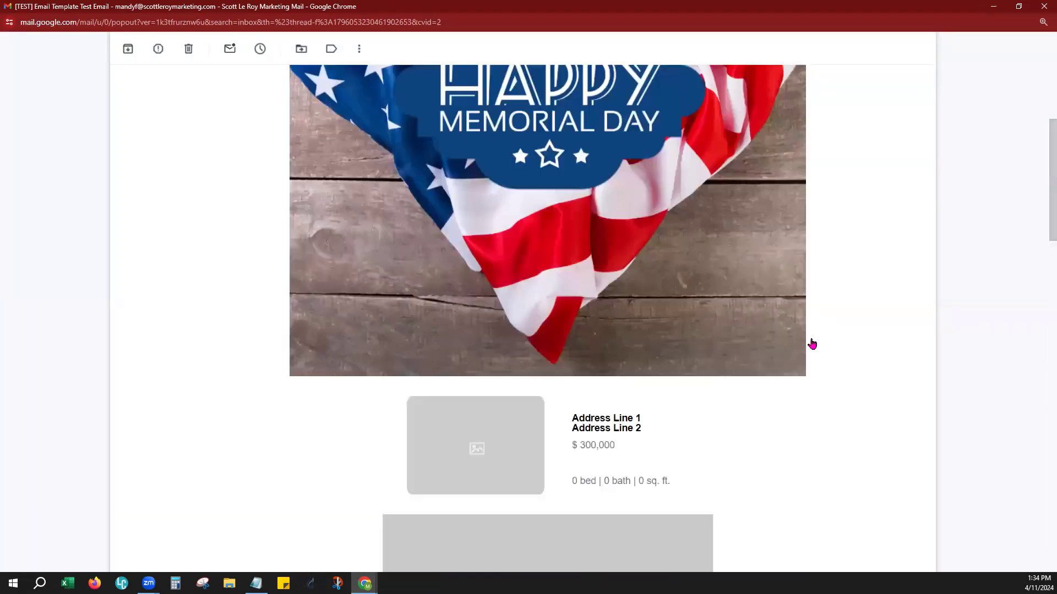
{"action": "scroll", "coordinate": [814, 344], "scroll_direction": "down", "scroll_amount": 8}
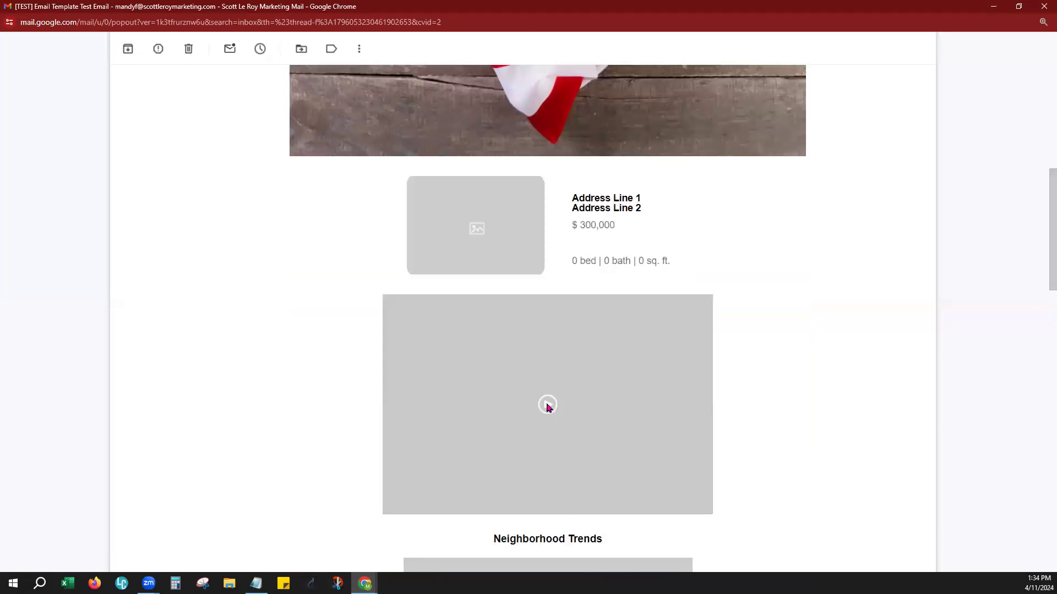
{"action": "scroll", "coordinate": [779, 379], "scroll_direction": "up", "scroll_amount": 6}
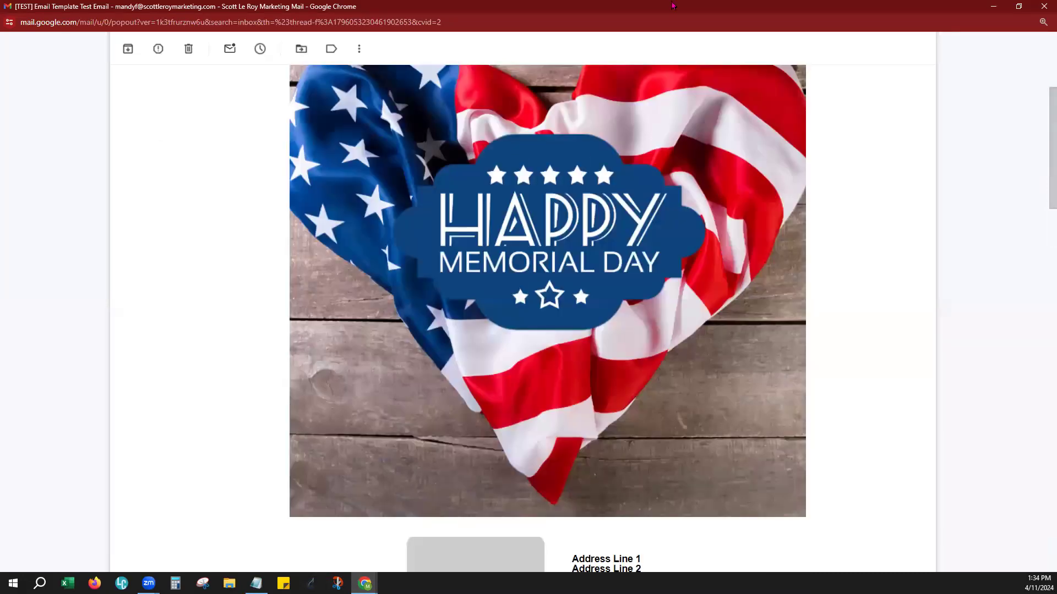
{"action": "scroll", "coordinate": [671, 6], "scroll_direction": "up", "scroll_amount": 4}
Close the test email window and save the Class Demo 2 design
{"action": "left_click", "coordinate": [1043, 6]}
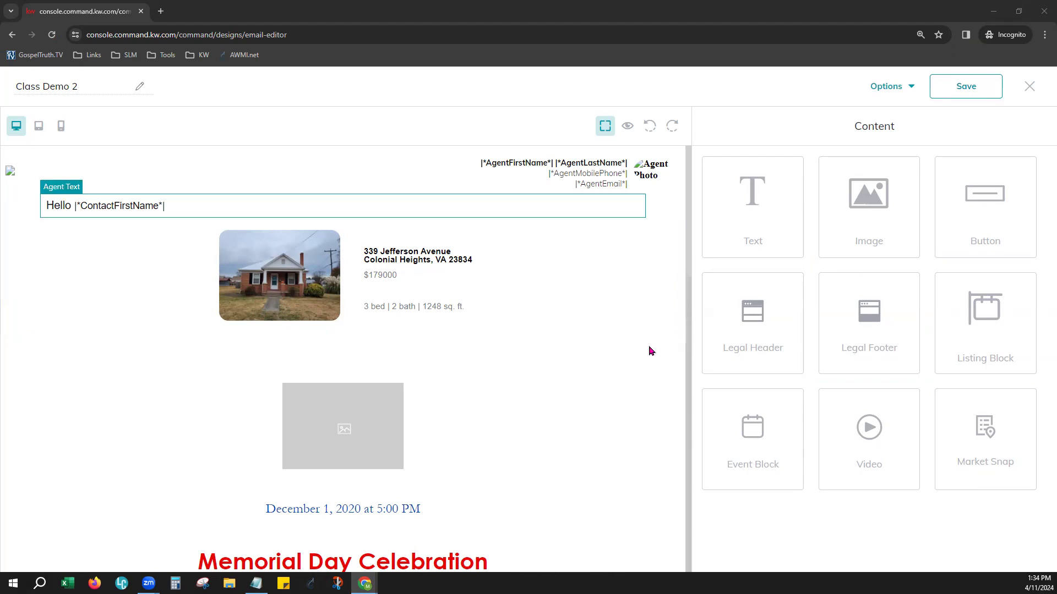
{"action": "left_click", "coordinate": [963, 90]}
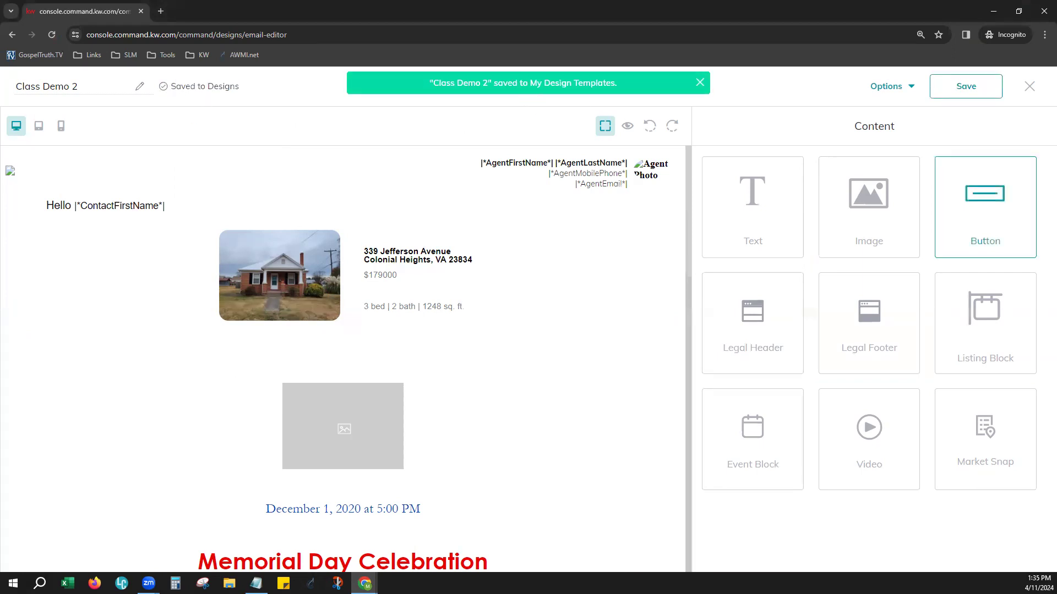
Check the design's available options, then exit the email editor and save the changes to Class Demo 2
{"action": "left_click", "coordinate": [900, 91]}
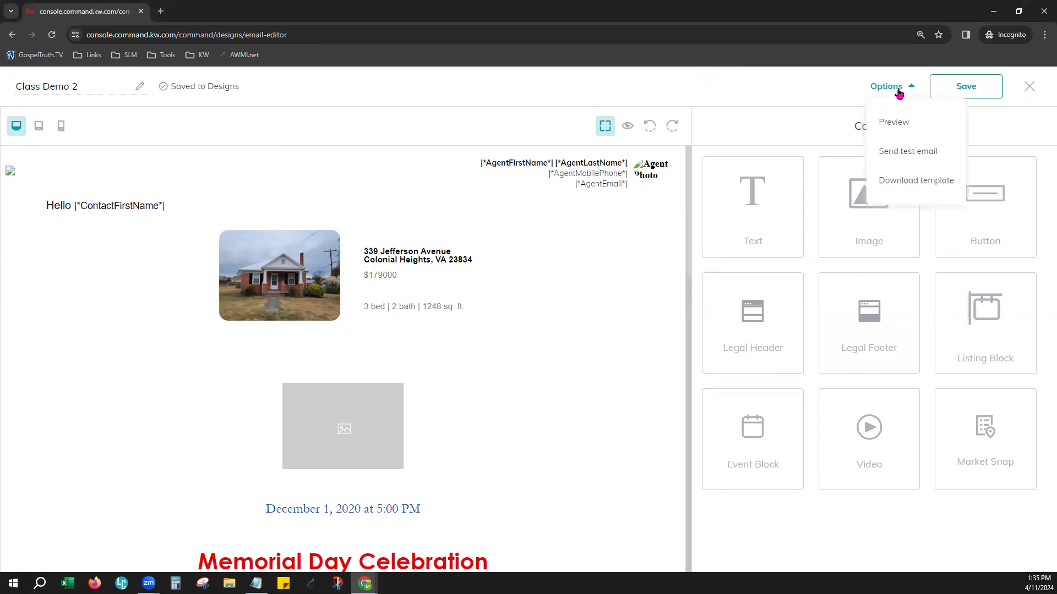
{"action": "left_click", "coordinate": [818, 90]}
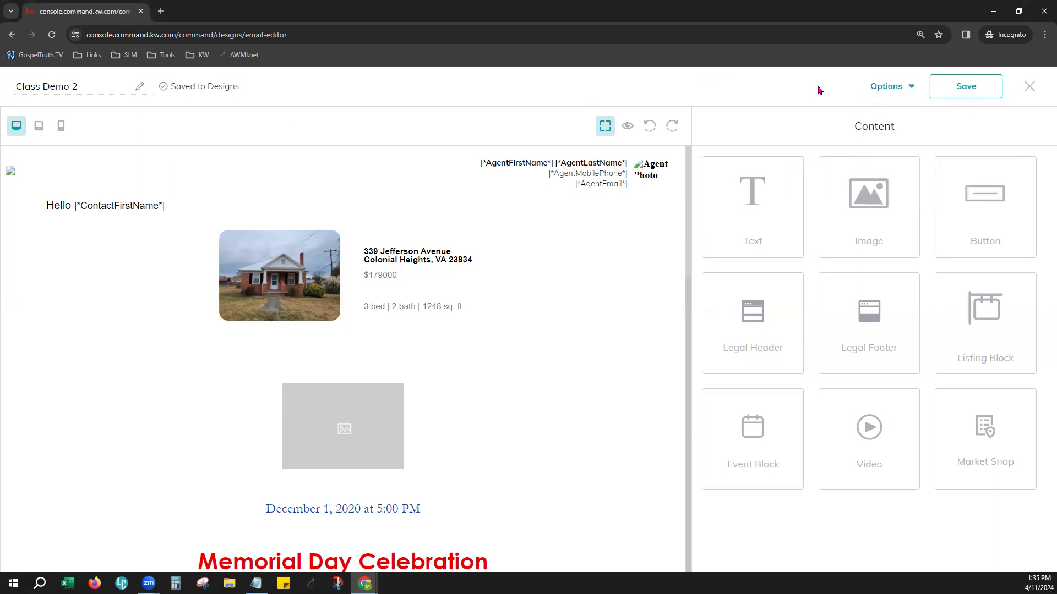
{"action": "left_click", "coordinate": [1032, 87]}
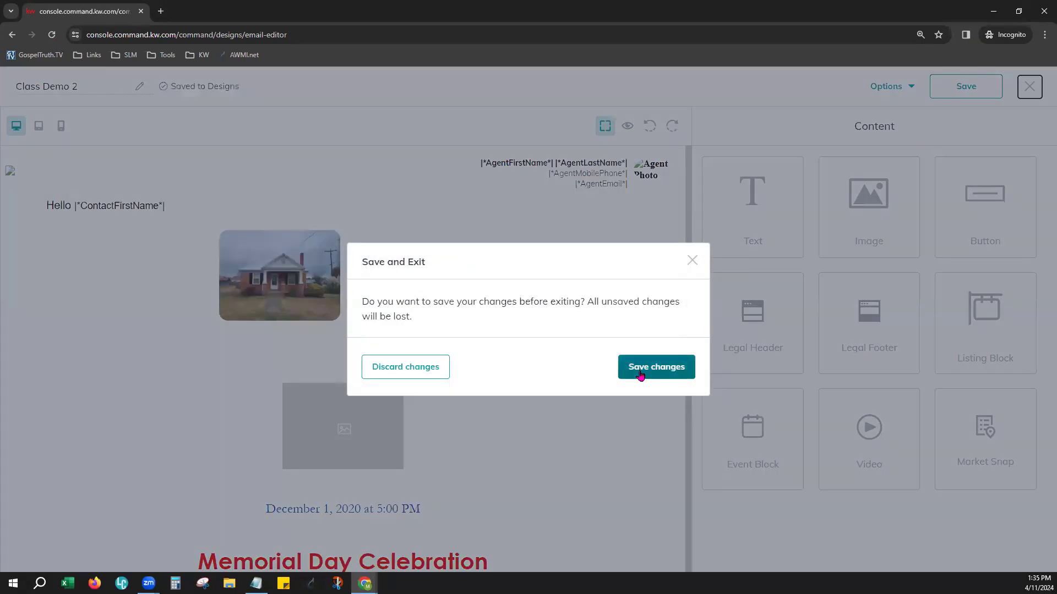
{"action": "left_click", "coordinate": [640, 375]}
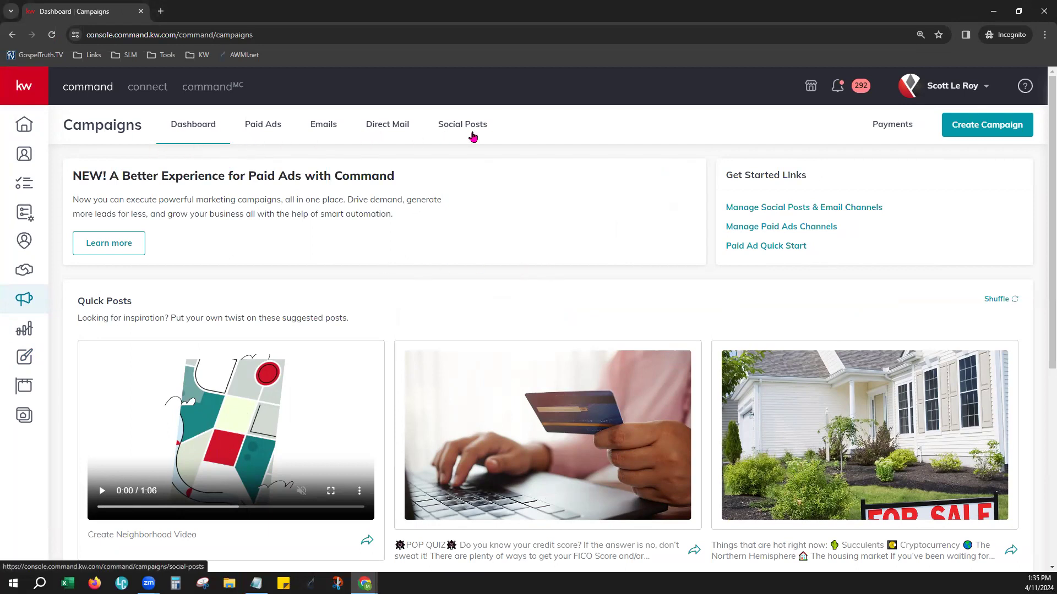
Open the email campaigns, set the statistics period to Lifetime and look through the draft and mailed campaigns
{"action": "left_click", "coordinate": [329, 129]}
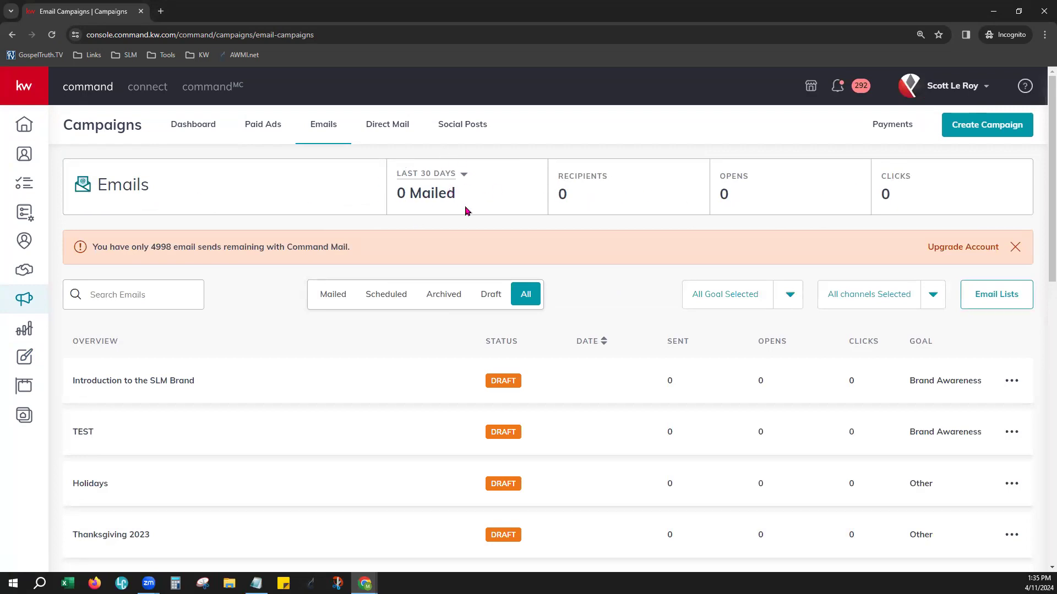
{"action": "left_click", "coordinate": [437, 173]}
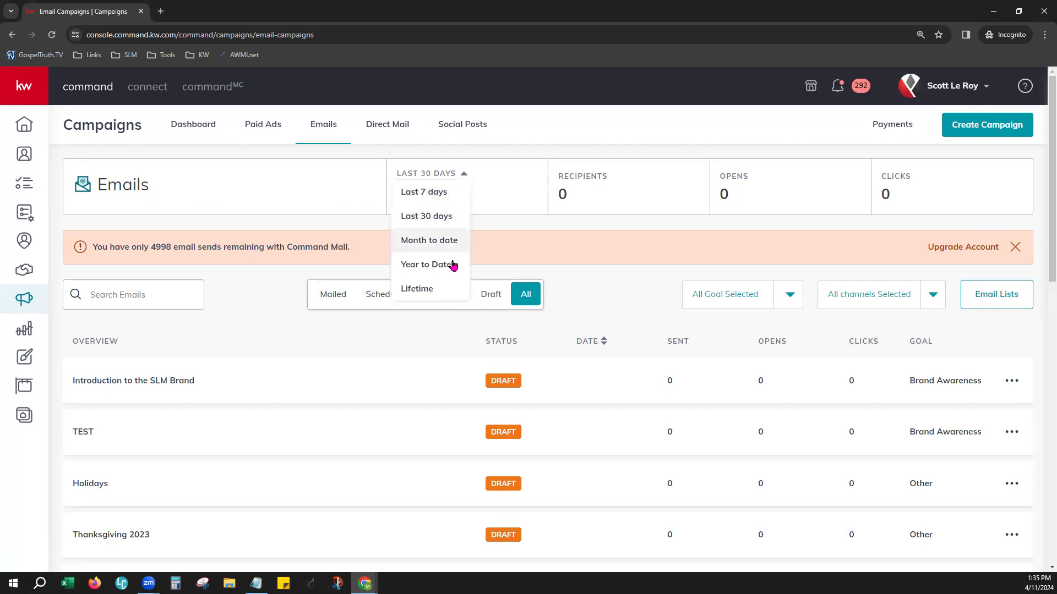
{"action": "left_click", "coordinate": [429, 289]}
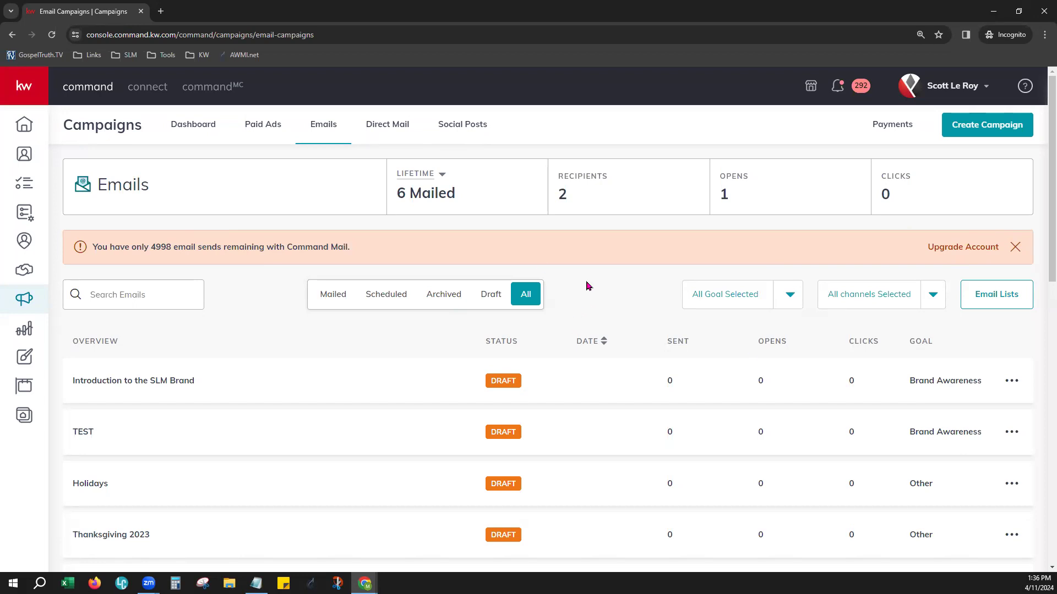
{"action": "scroll", "coordinate": [587, 286], "scroll_direction": "down", "scroll_amount": 2}
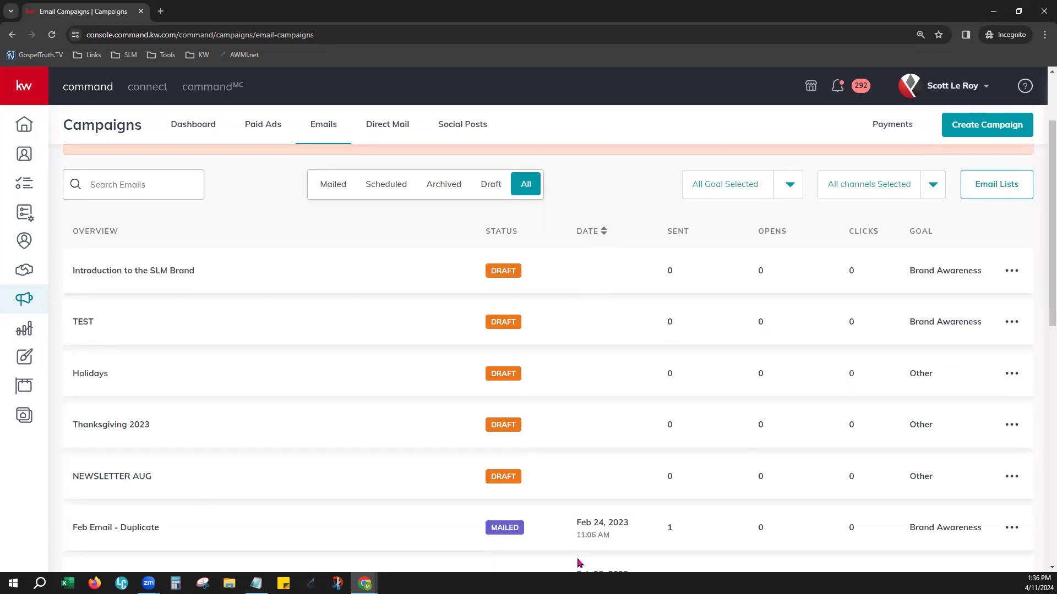
{"action": "scroll", "coordinate": [502, 421], "scroll_direction": "down", "scroll_amount": 3}
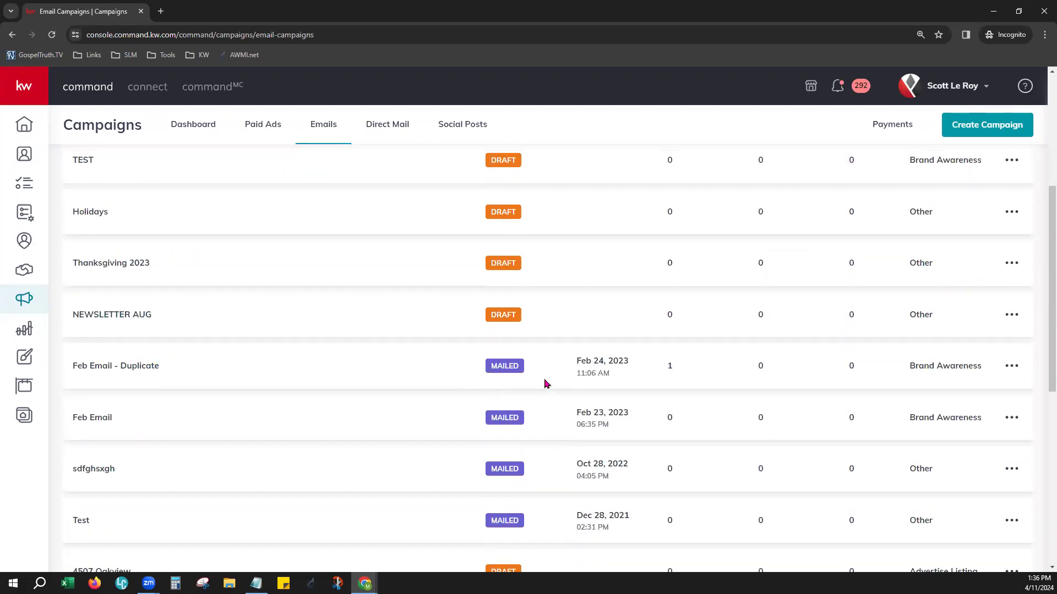
{"action": "scroll", "coordinate": [543, 384], "scroll_direction": "up", "scroll_amount": 2}
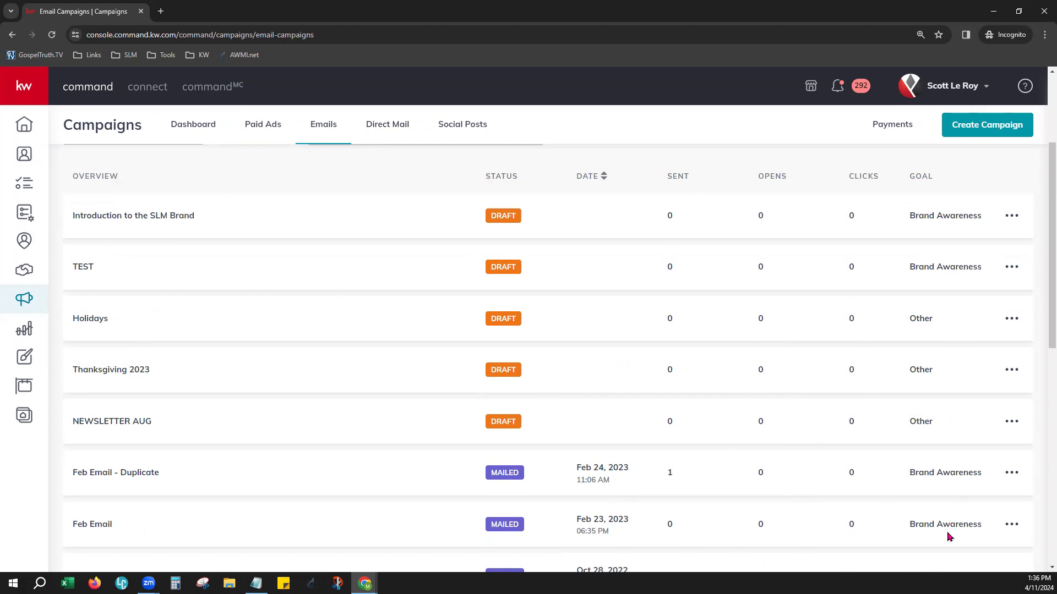
{"action": "scroll", "coordinate": [924, 502], "scroll_direction": "up", "scroll_amount": 3}
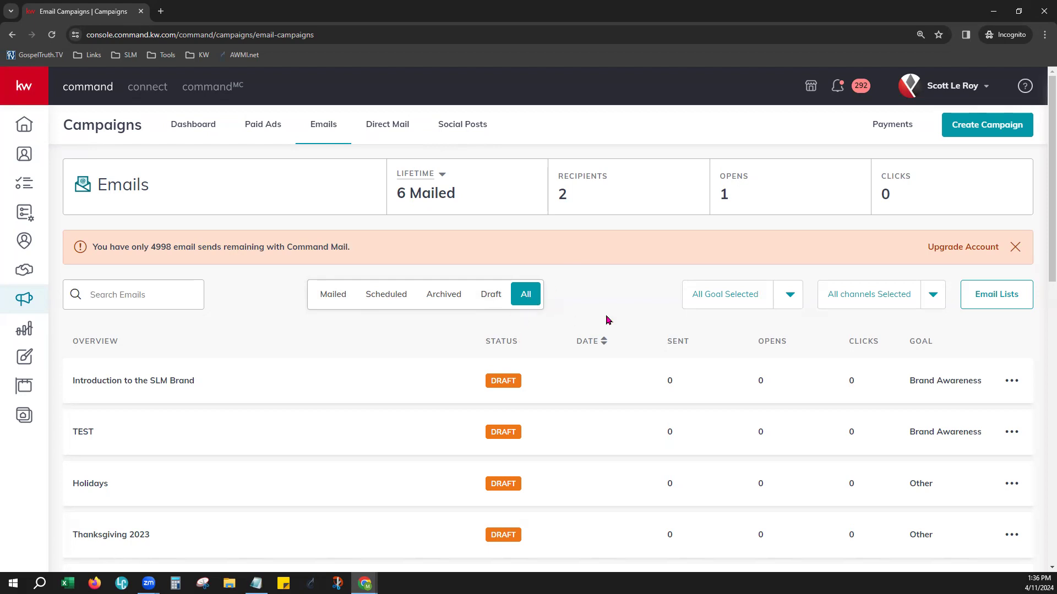
Examine the goal and channel filter choices for the email campaigns and the Command Mail remaining-sends notice
{"action": "left_click", "coordinate": [770, 300]}
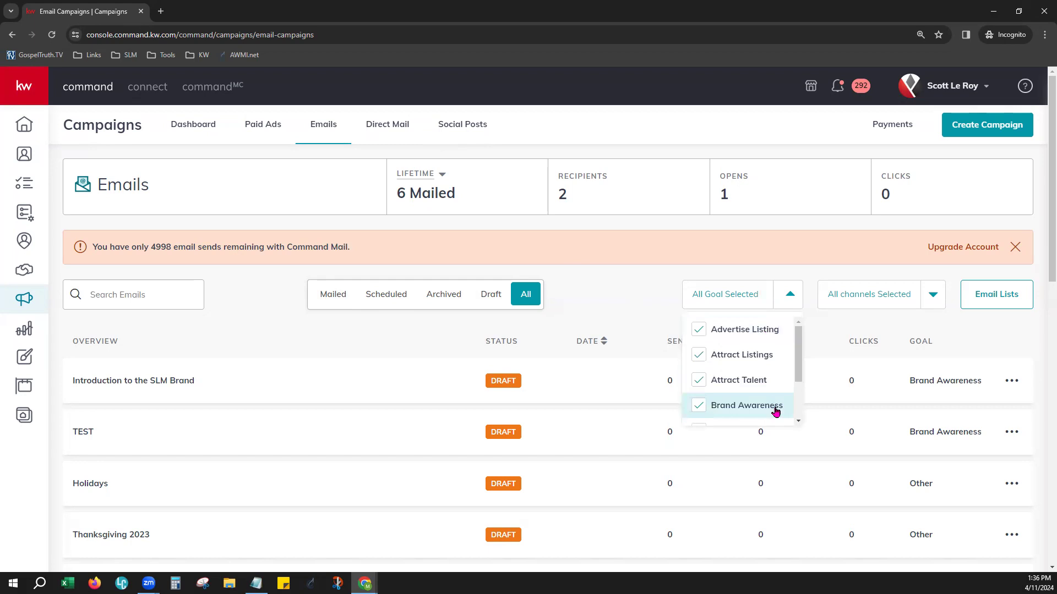
{"action": "scroll", "coordinate": [773, 410], "scroll_direction": "down", "scroll_amount": 3}
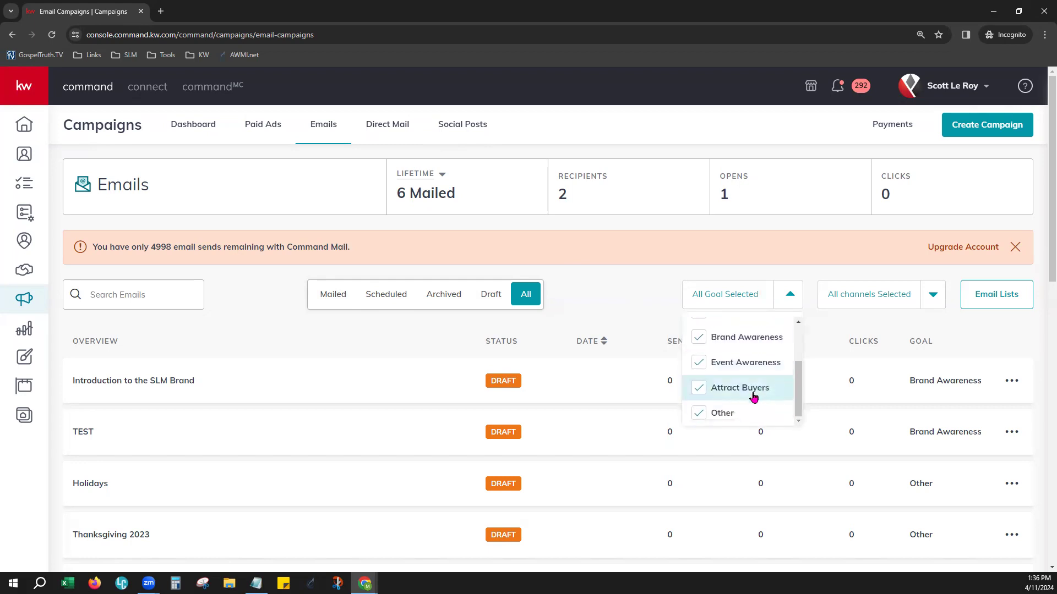
{"action": "scroll", "coordinate": [775, 398], "scroll_direction": "up", "scroll_amount": 2}
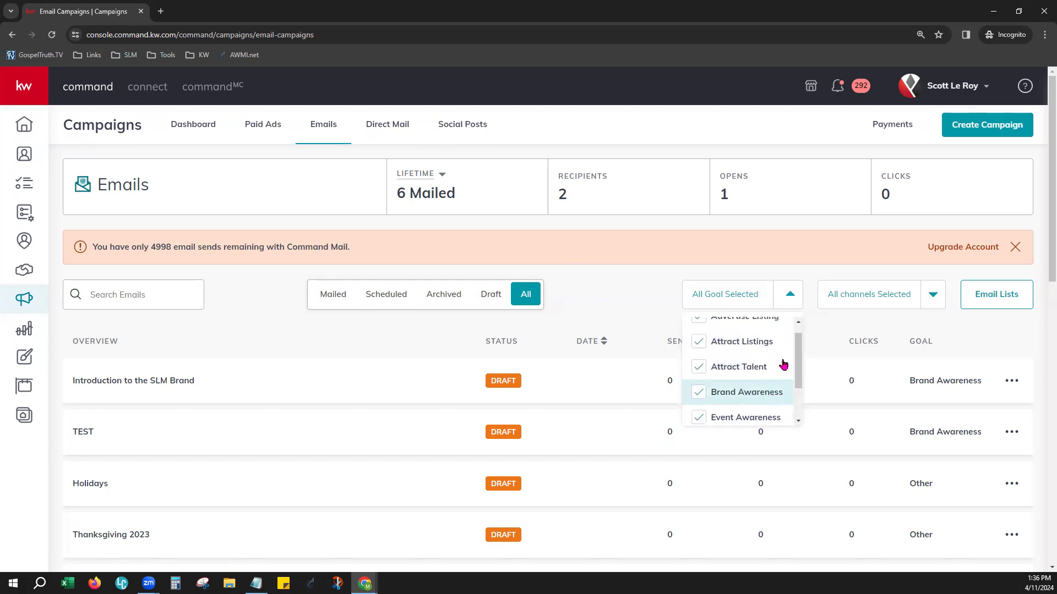
{"action": "left_click", "coordinate": [806, 276]}
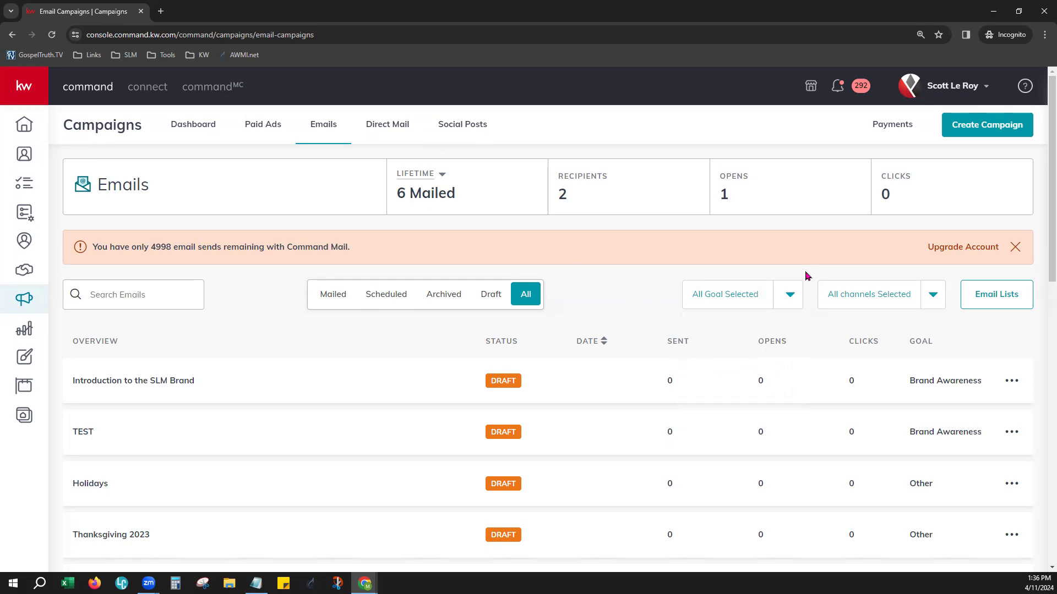
{"action": "left_click", "coordinate": [909, 297]}
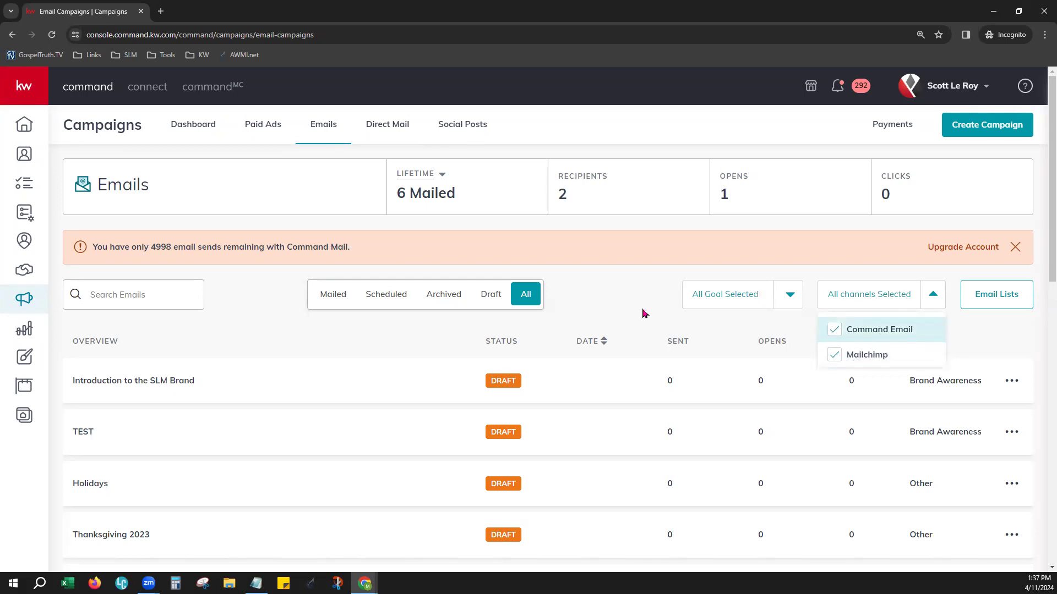
{"action": "left_click_drag", "start_coordinate": [287, 249], "coordinate": [355, 247]}
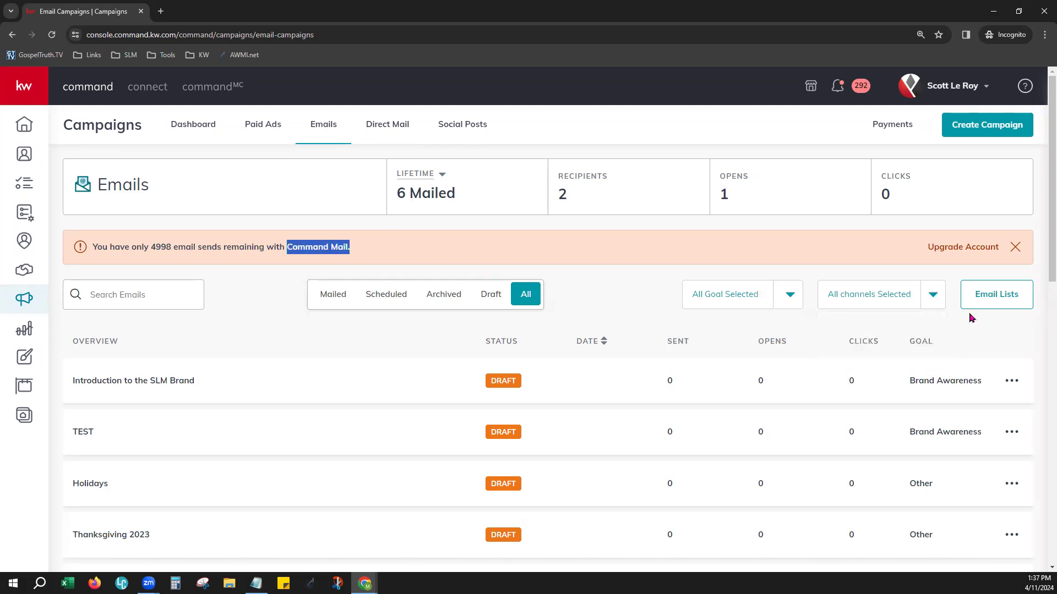
{"action": "left_click", "coordinate": [898, 304]}
{"action": "left_click", "coordinate": [997, 328]}
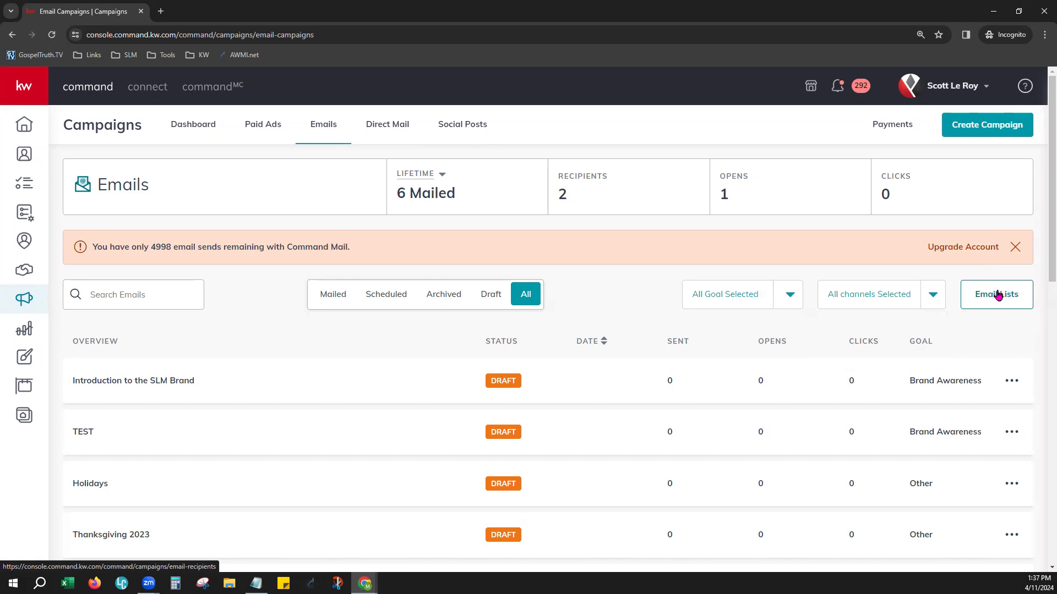
Open the email lists and start a new list named Class Demo
{"action": "left_click", "coordinate": [997, 295]}
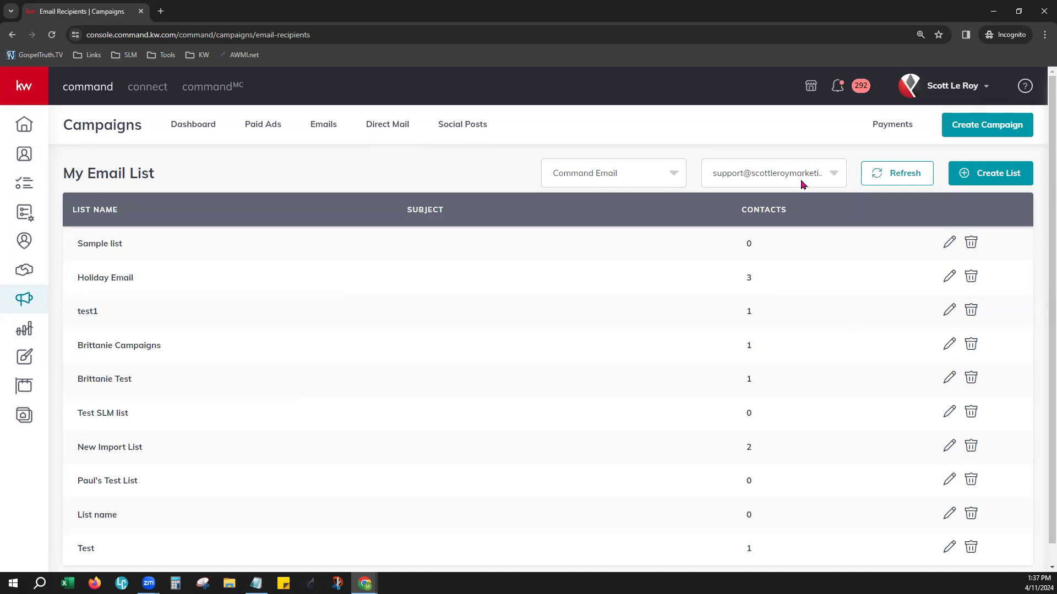
{"action": "left_click", "coordinate": [1015, 173]}
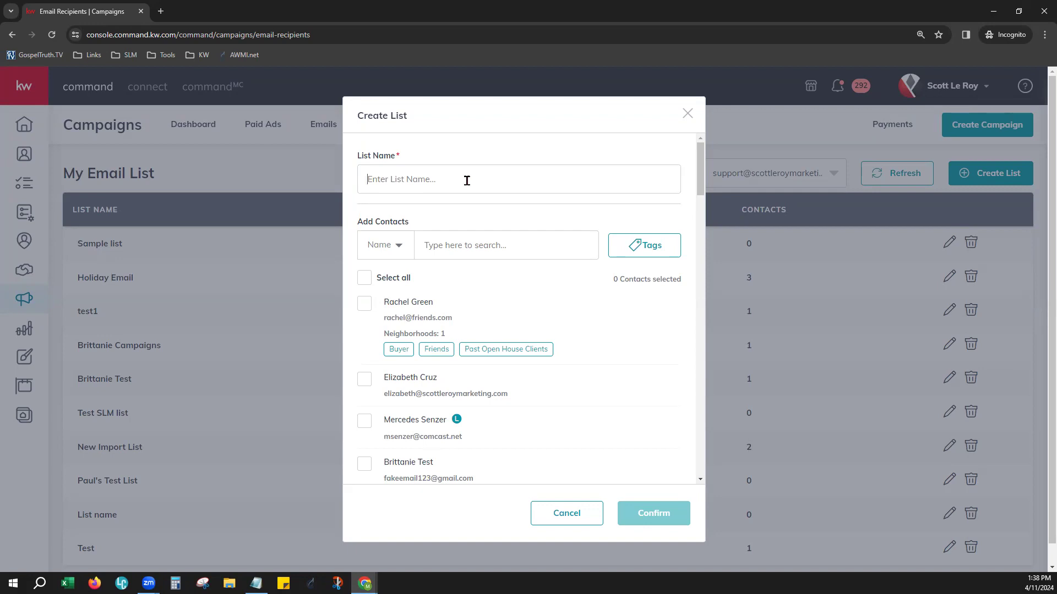
{"action": "type", "text": "Class Demo"}
Filter the contacts available for the Class Demo list by the "database class" tag
{"action": "left_click", "coordinate": [399, 245]}
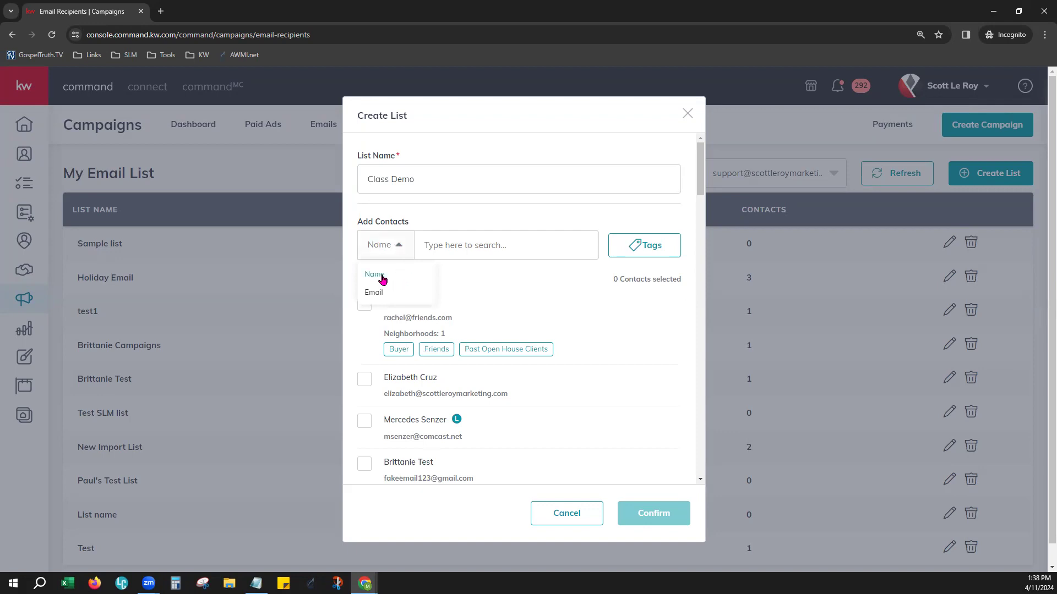
{"action": "left_click", "coordinate": [644, 257]}
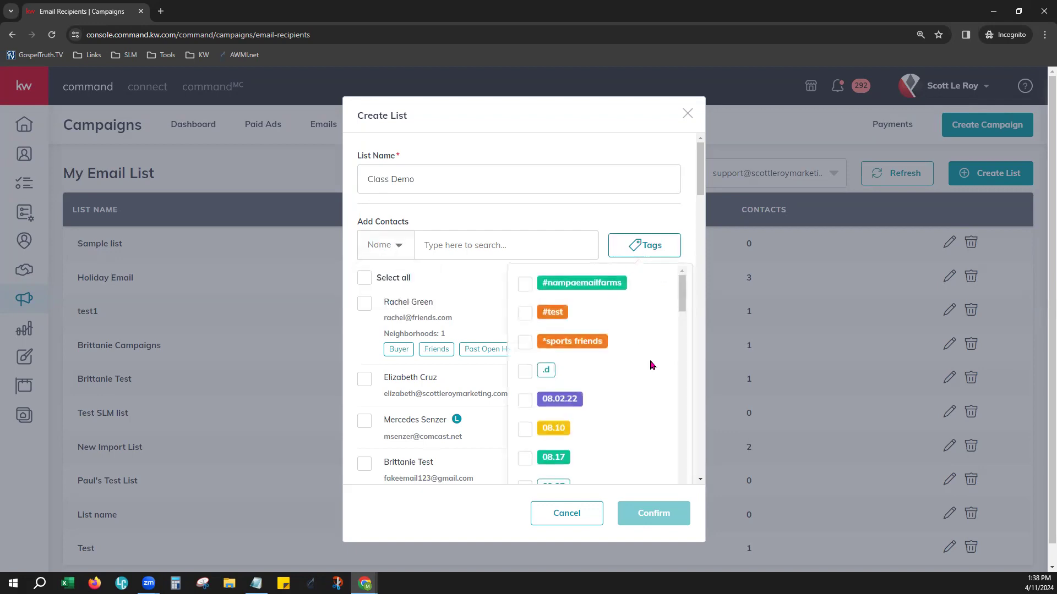
{"action": "scroll", "coordinate": [646, 394], "scroll_direction": "down", "scroll_amount": 12}
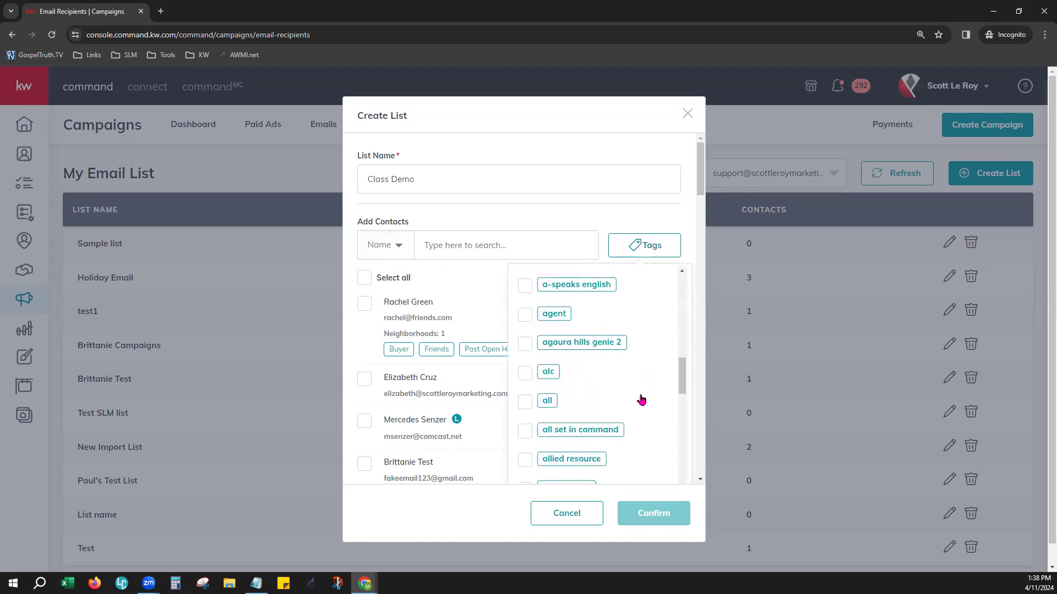
{"action": "scroll", "coordinate": [641, 400], "scroll_direction": "down", "scroll_amount": 10}
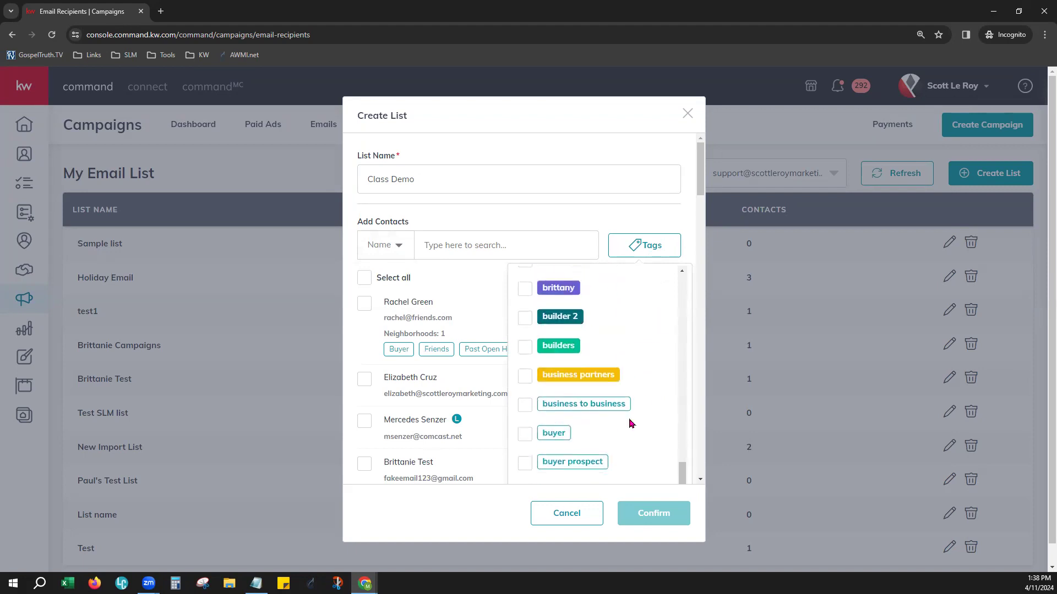
{"action": "scroll", "coordinate": [628, 452], "scroll_direction": "down", "scroll_amount": 1}
{"action": "left_click", "coordinate": [587, 380]}
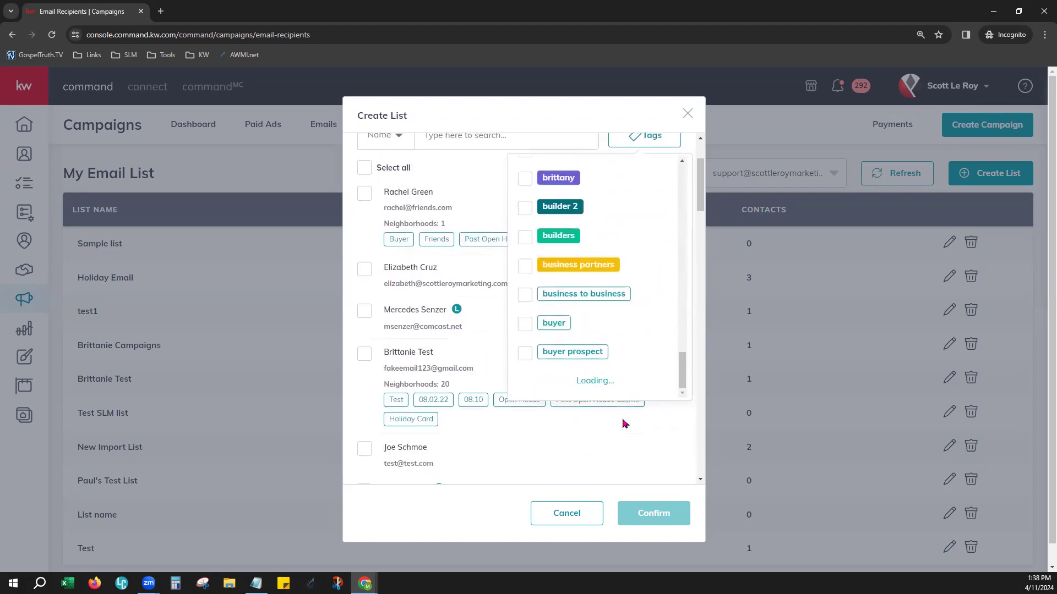
{"action": "scroll", "coordinate": [608, 319], "scroll_direction": "down", "scroll_amount": 15}
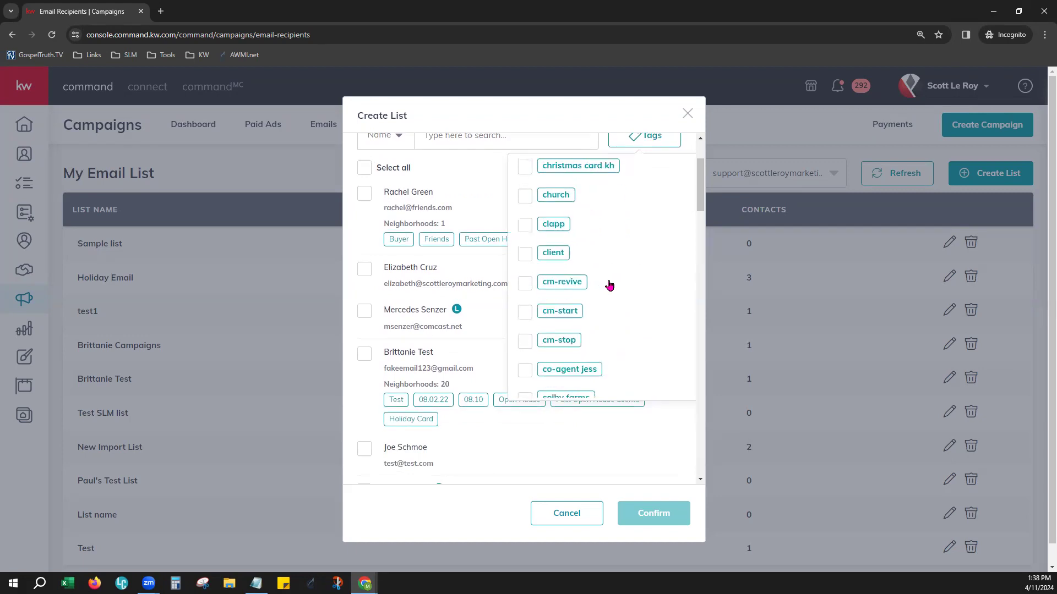
{"action": "scroll", "coordinate": [609, 284], "scroll_direction": "down", "scroll_amount": 12}
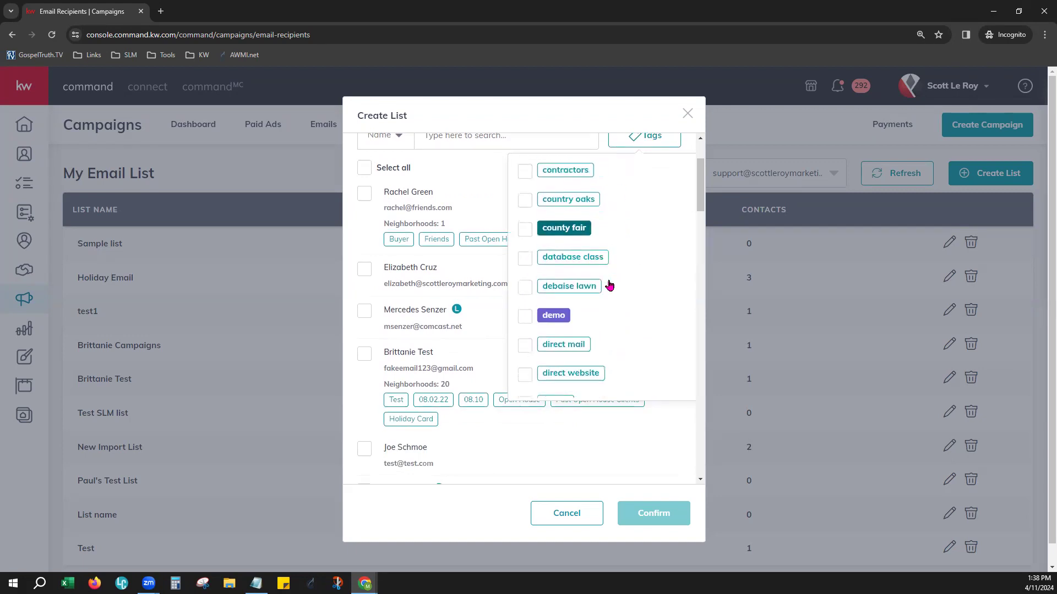
{"action": "left_click", "coordinate": [525, 184]}
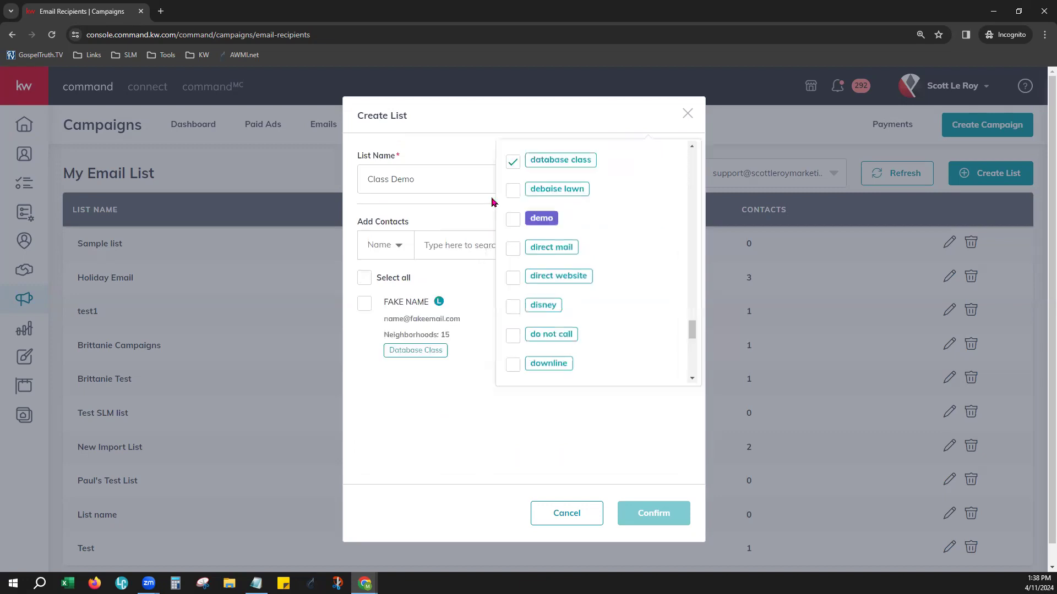
{"action": "left_click", "coordinate": [478, 281]}
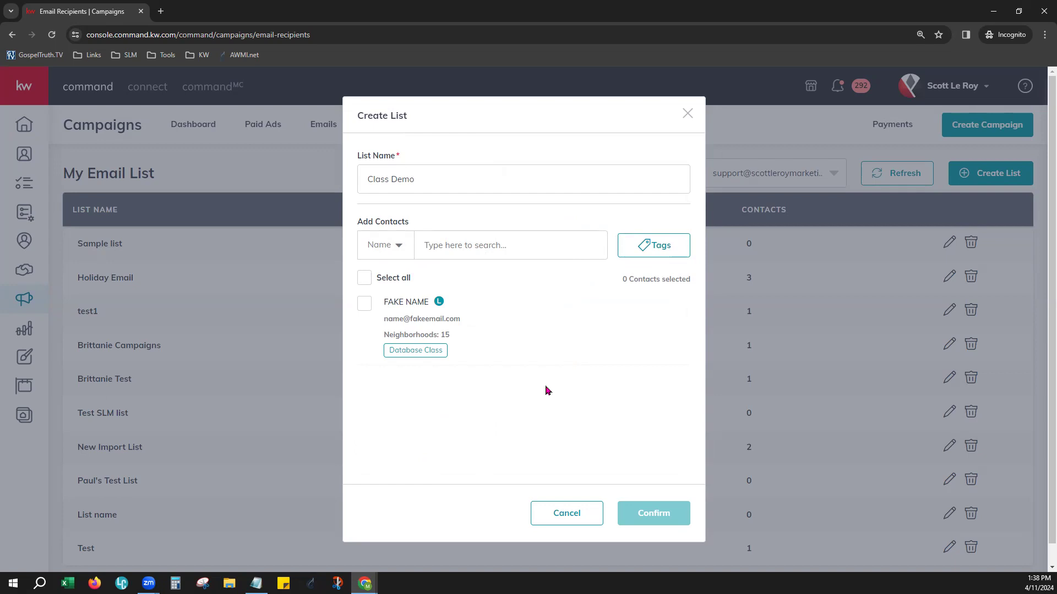
Add the contact tagged Database Class, create the Class Demo list and check its name and contact count
{"action": "left_click", "coordinate": [365, 303]}
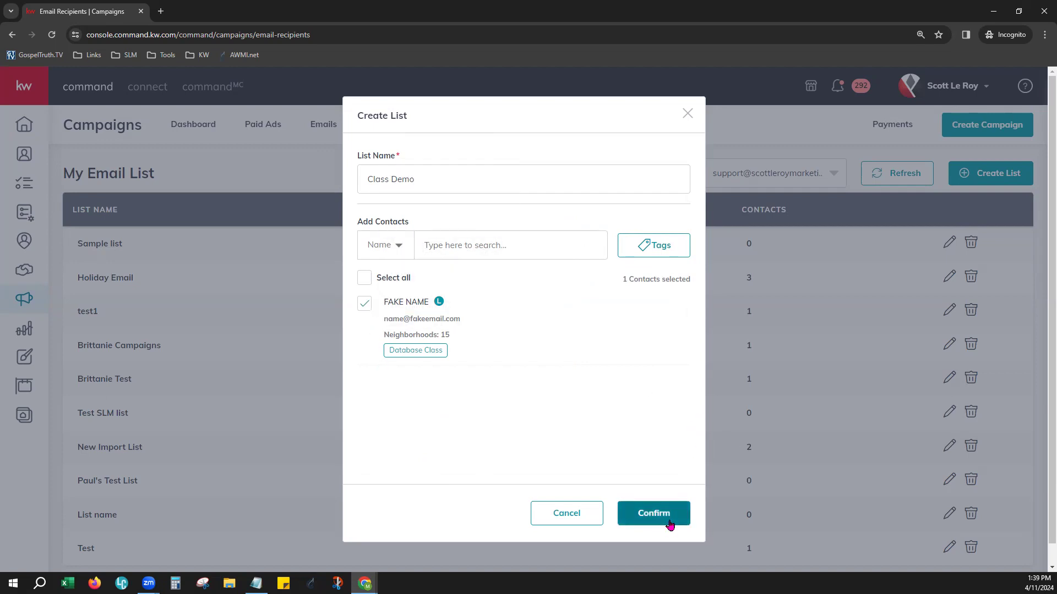
{"action": "left_click", "coordinate": [669, 521]}
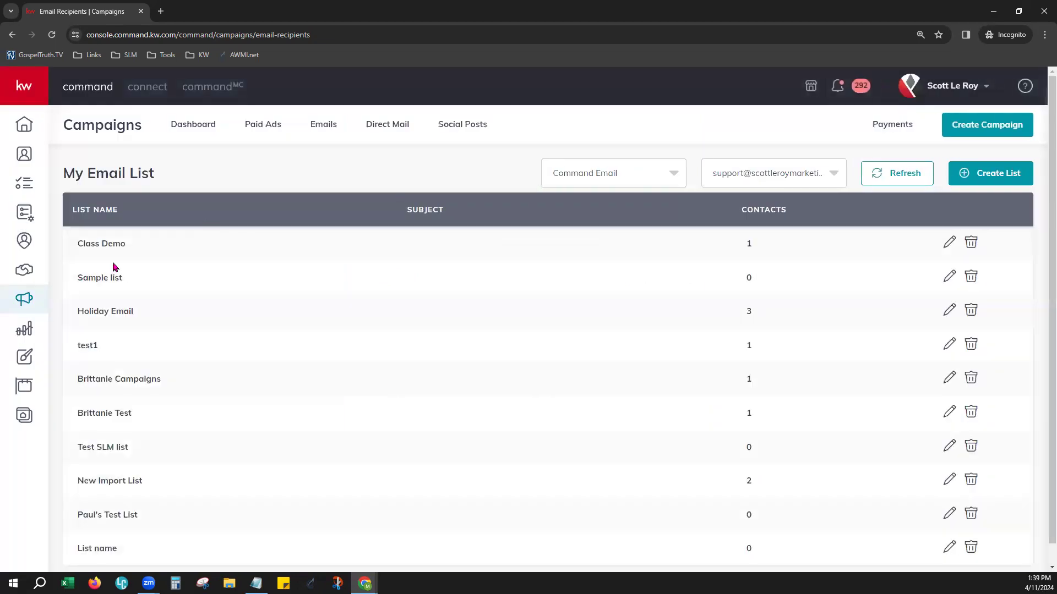
{"action": "left_click_drag", "start_coordinate": [79, 246], "coordinate": [148, 251]}
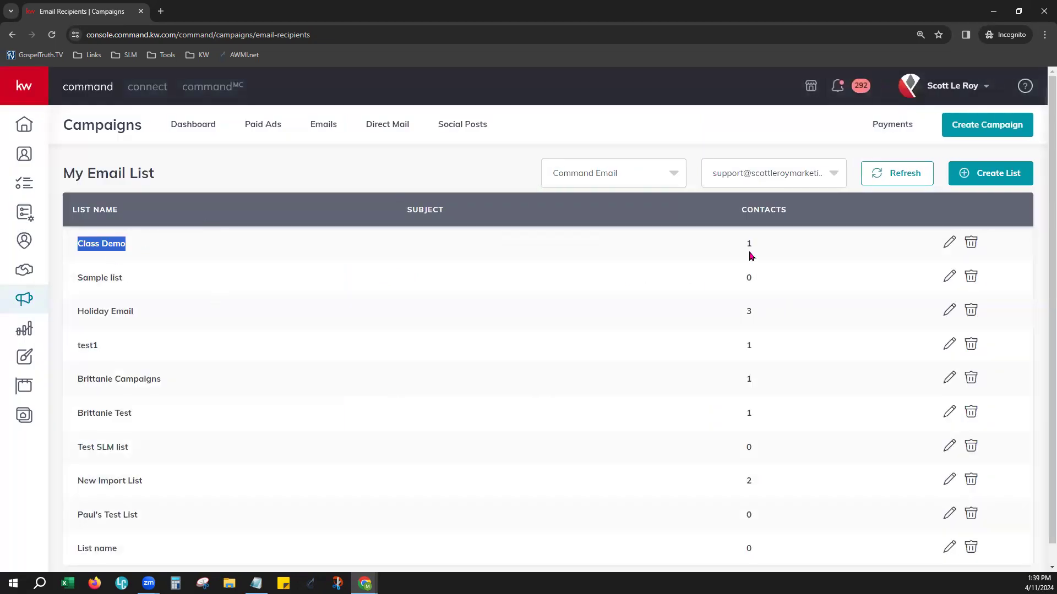
{"action": "left_click_drag", "start_coordinate": [736, 245], "coordinate": [769, 245]}
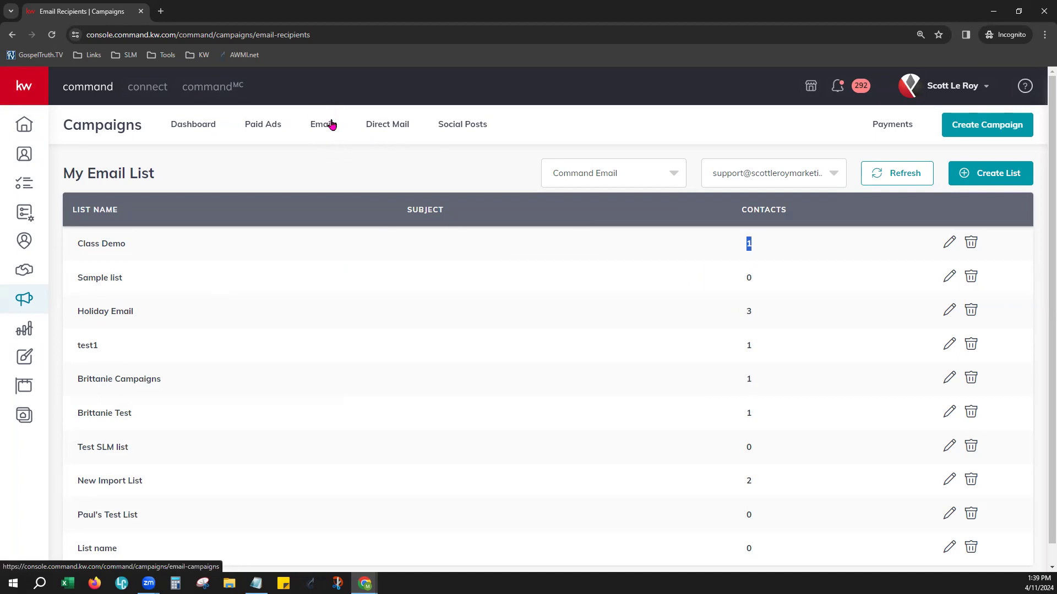
Start a new email campaign and name it Class Email Campaign
{"action": "left_click", "coordinate": [979, 128]}
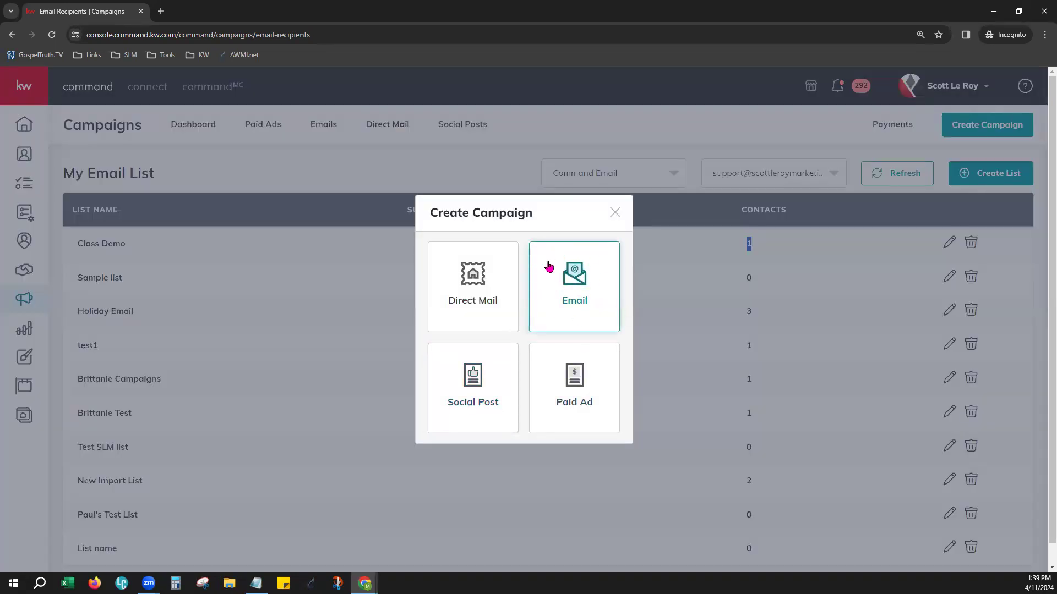
{"action": "left_click", "coordinate": [590, 281]}
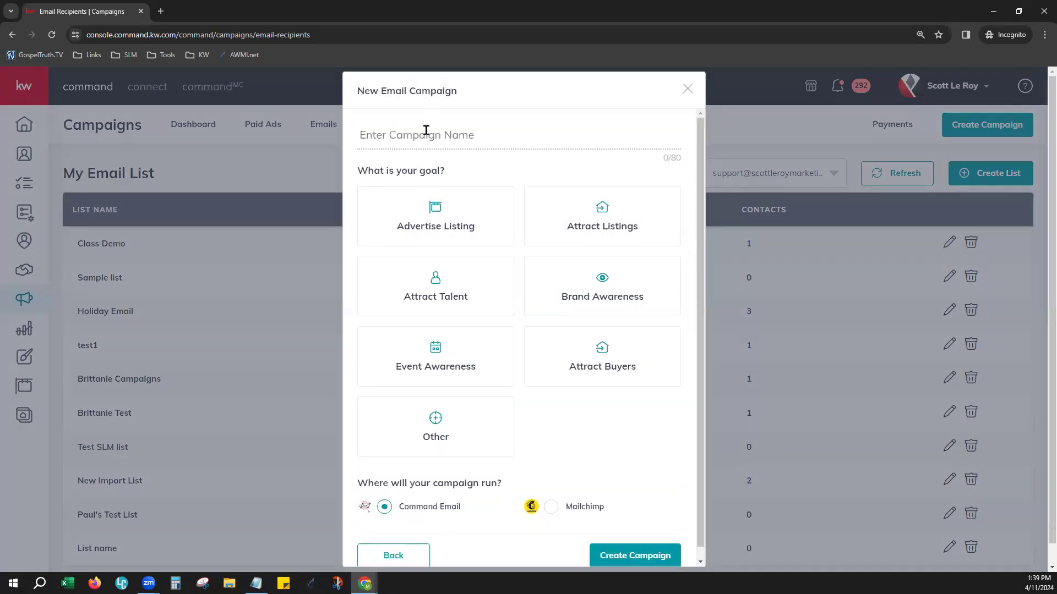
{"action": "type", "text": "Class Email Campaign"}
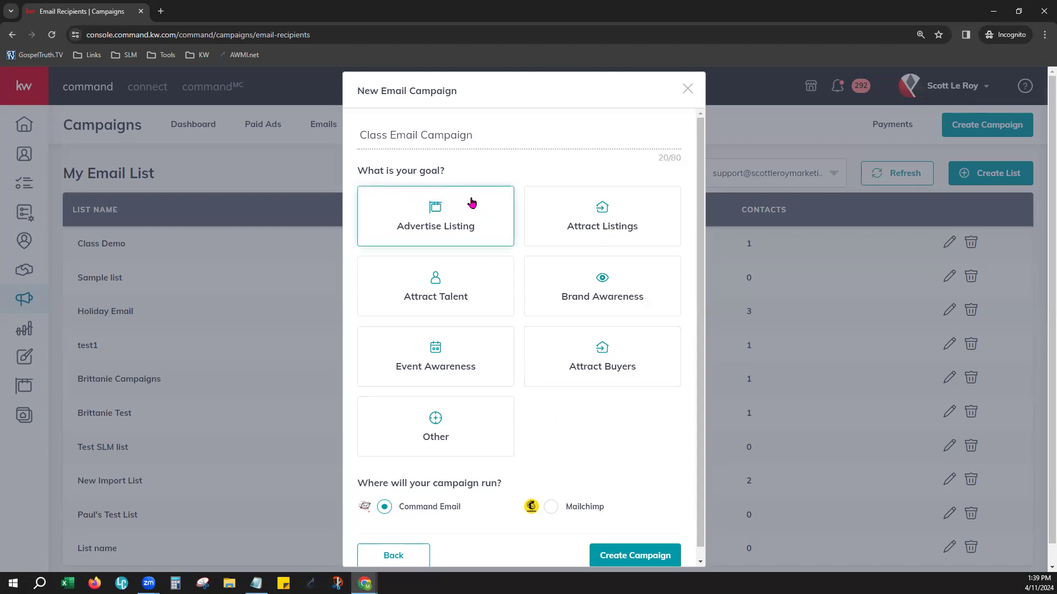
Set the campaign goal to Attract Buyers and create the campaign with Command Email as its channel
{"action": "left_click", "coordinate": [618, 366]}
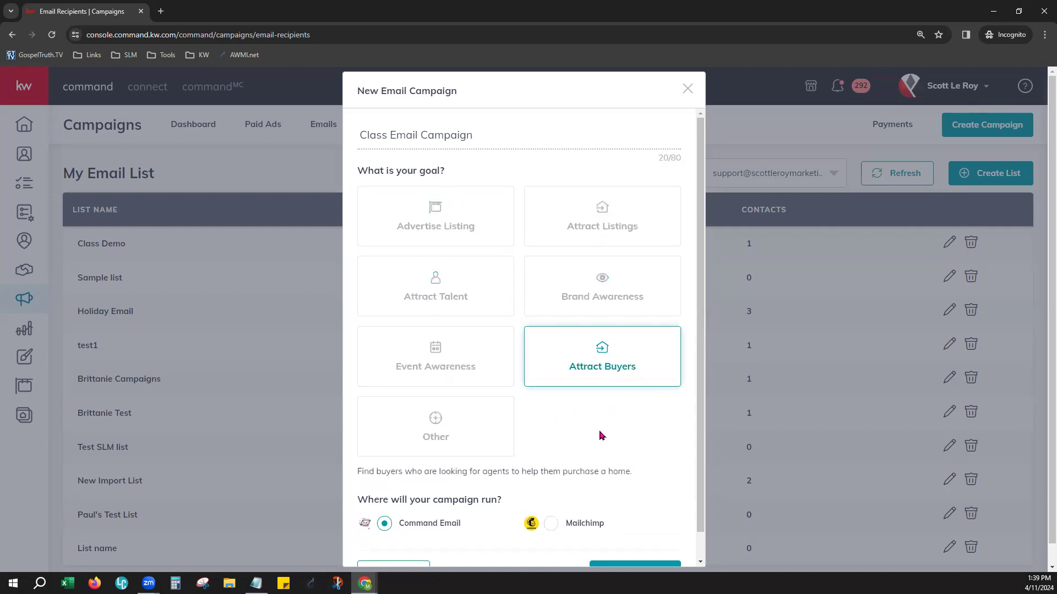
{"action": "scroll", "coordinate": [600, 434], "scroll_direction": "down", "scroll_amount": 1}
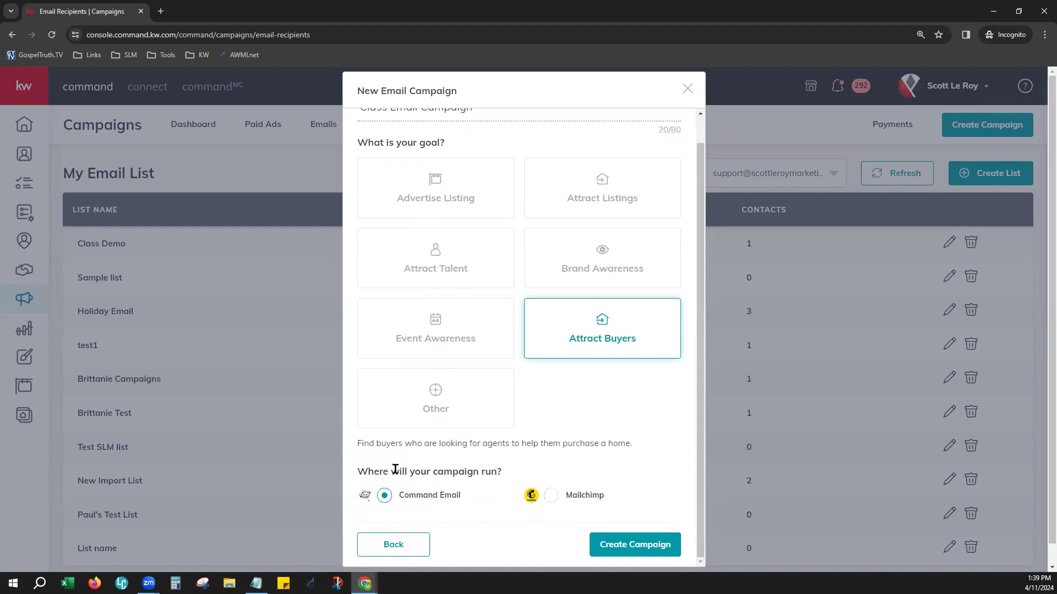
{"action": "left_click", "coordinate": [654, 539]}
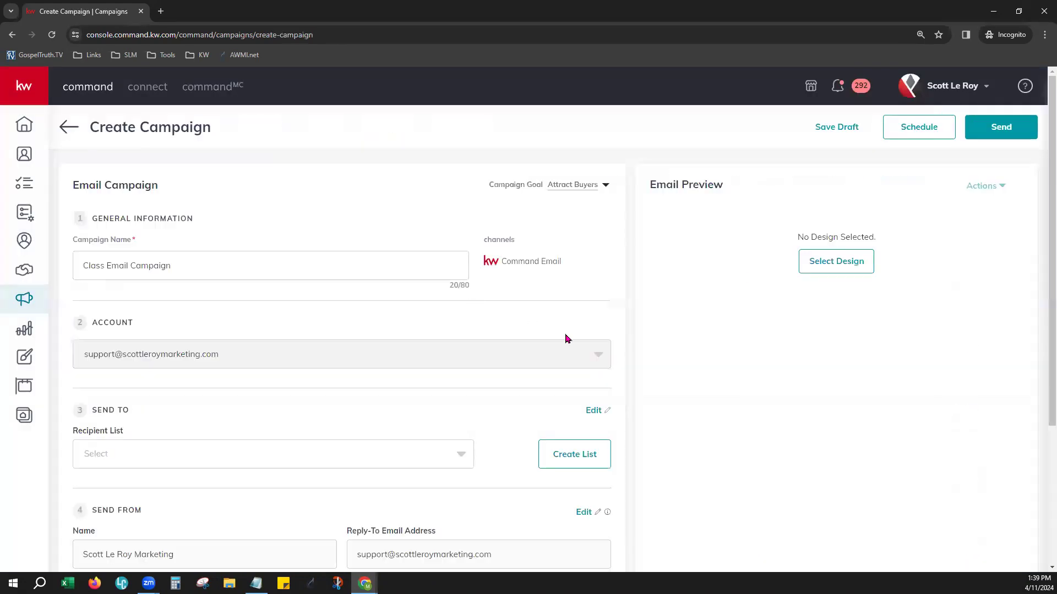
Review the campaign form's general information section and the available campaign goal choices
{"action": "scroll", "coordinate": [628, 347], "scroll_direction": "down", "scroll_amount": 1}
{"action": "scroll", "coordinate": [627, 348], "scroll_direction": "up", "scroll_amount": 1}
{"action": "left_click_drag", "start_coordinate": [96, 226], "coordinate": [177, 232]}
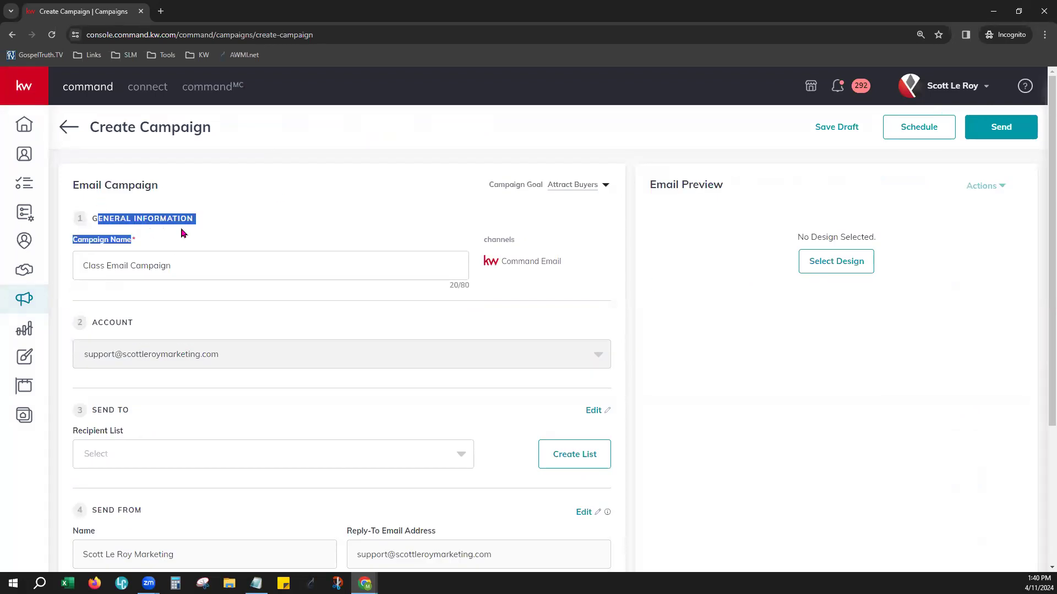
{"action": "left_click", "coordinate": [223, 231]}
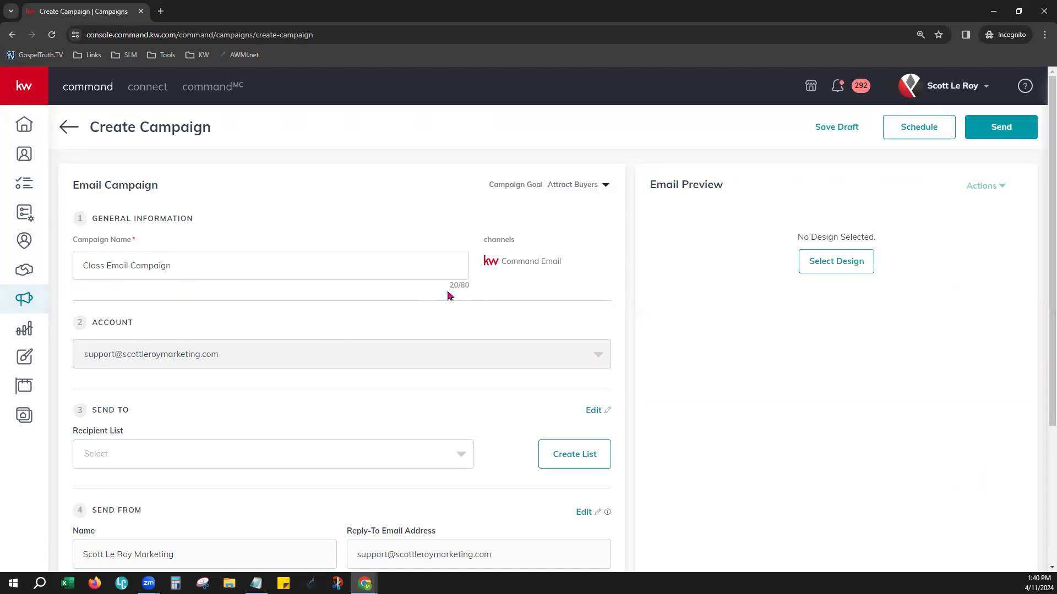
{"action": "left_click", "coordinate": [595, 193]}
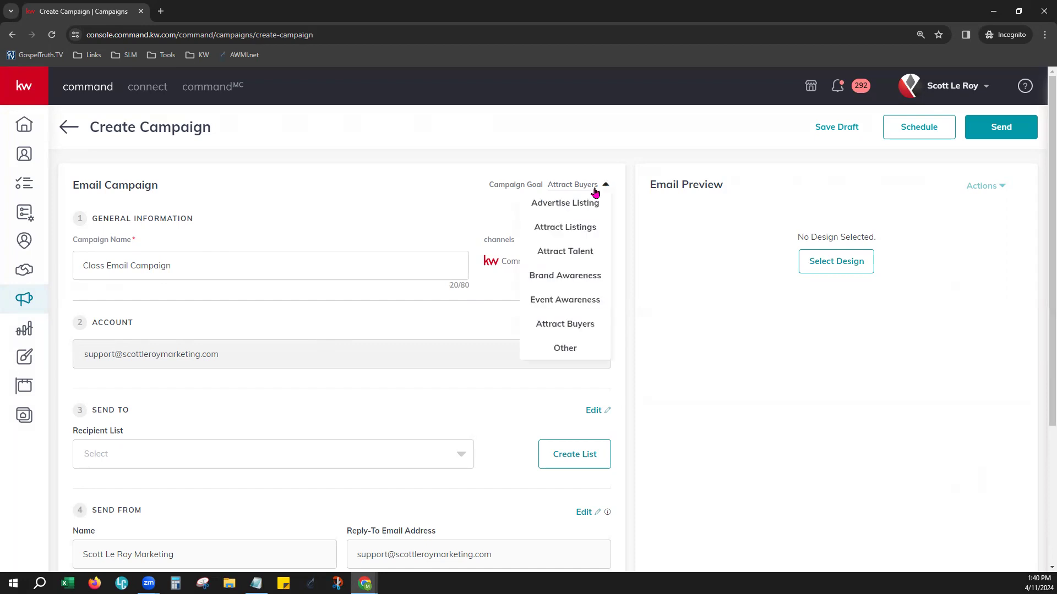
{"action": "left_click", "coordinate": [298, 177]}
Choose Class Demo as the recipient list for the campaign
{"action": "scroll", "coordinate": [185, 358], "scroll_direction": "down", "scroll_amount": 1}
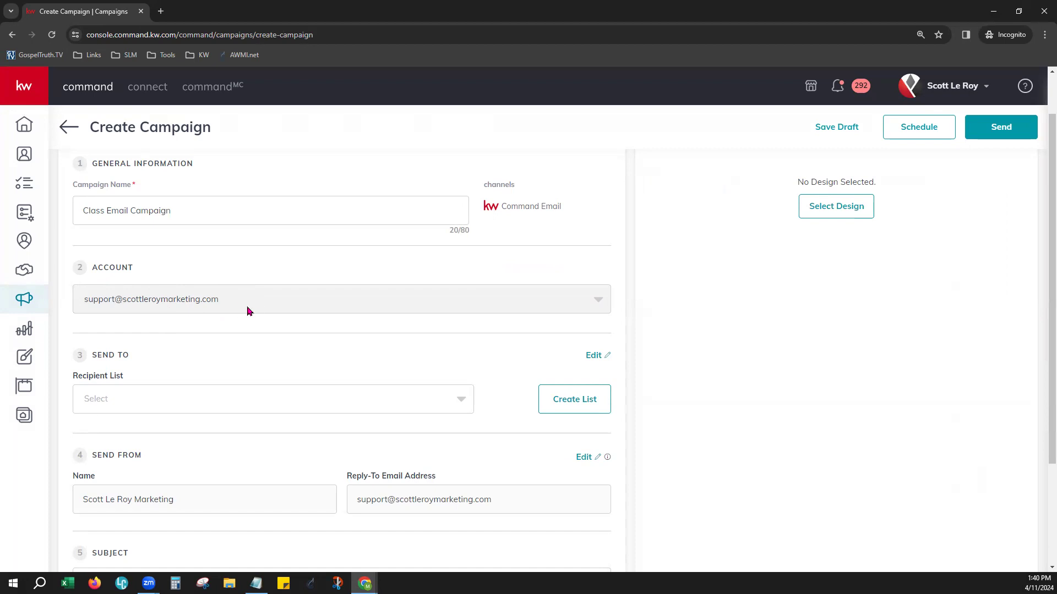
{"action": "scroll", "coordinate": [232, 348], "scroll_direction": "down", "scroll_amount": 1}
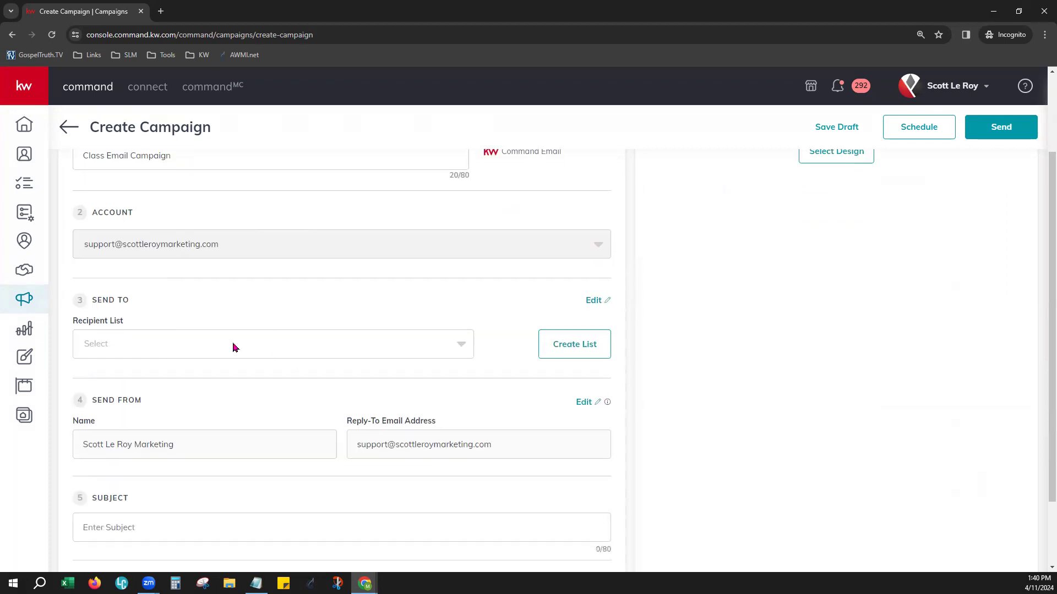
{"action": "scroll", "coordinate": [163, 378], "scroll_direction": "down", "scroll_amount": 1}
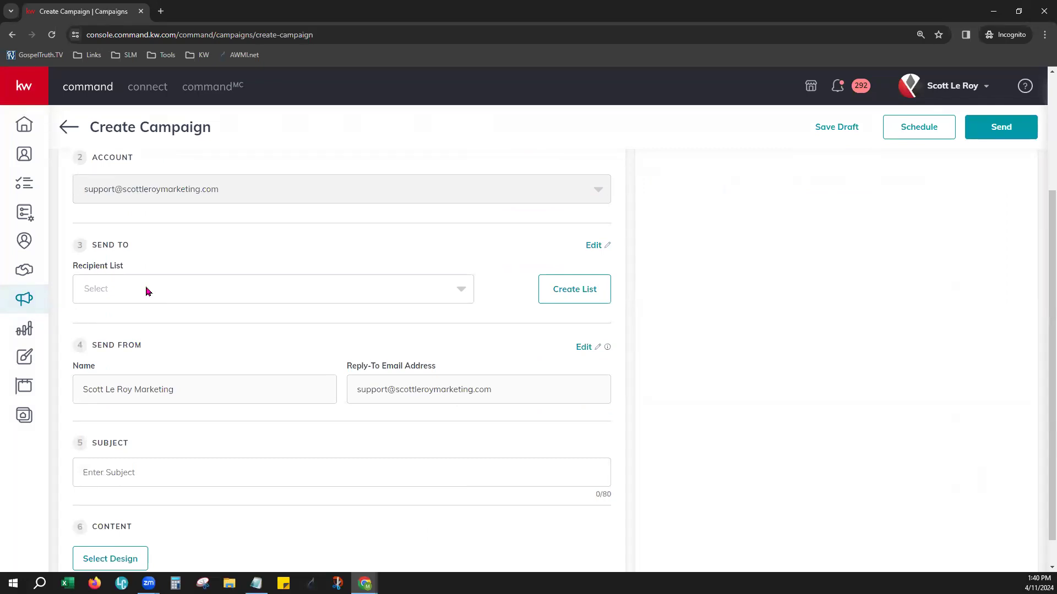
{"action": "left_click", "coordinate": [147, 291]}
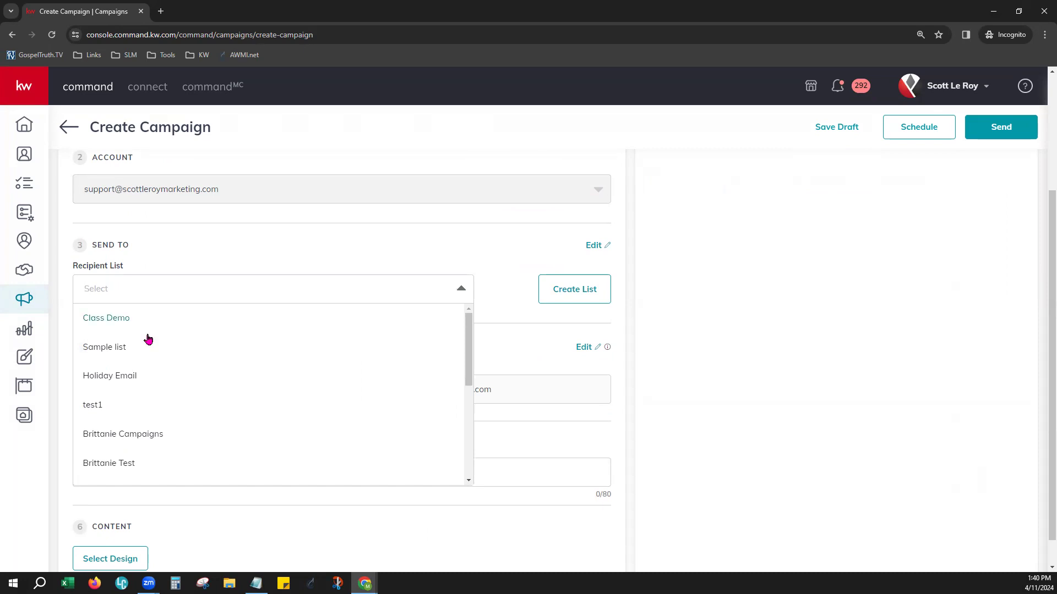
{"action": "left_click", "coordinate": [116, 330]}
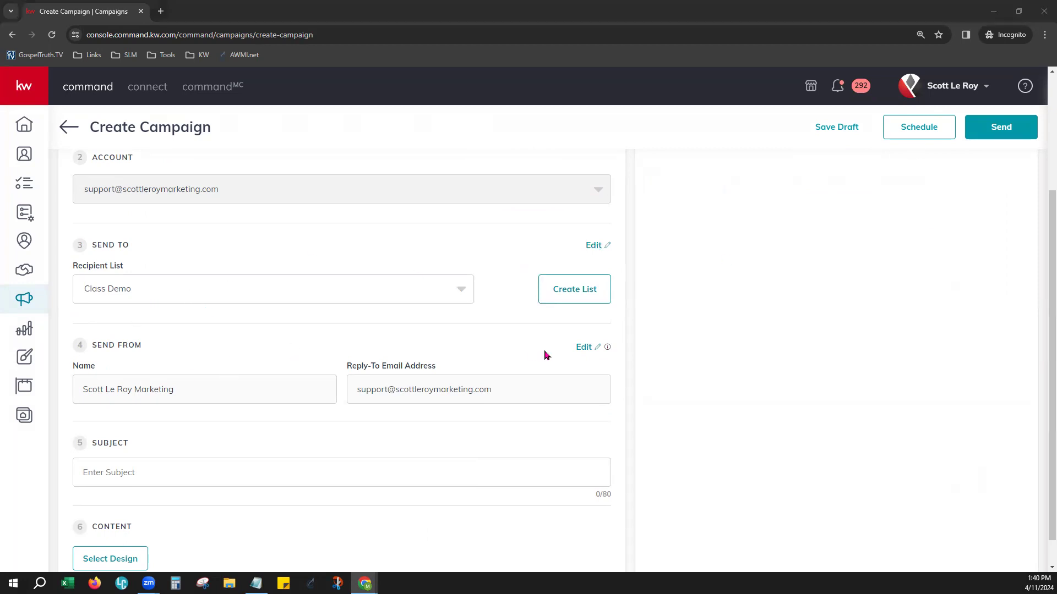
Review the sender name and reply-to email address in the campaign's Send From section
{"action": "scroll", "coordinate": [304, 384], "scroll_direction": "down", "scroll_amount": 1}
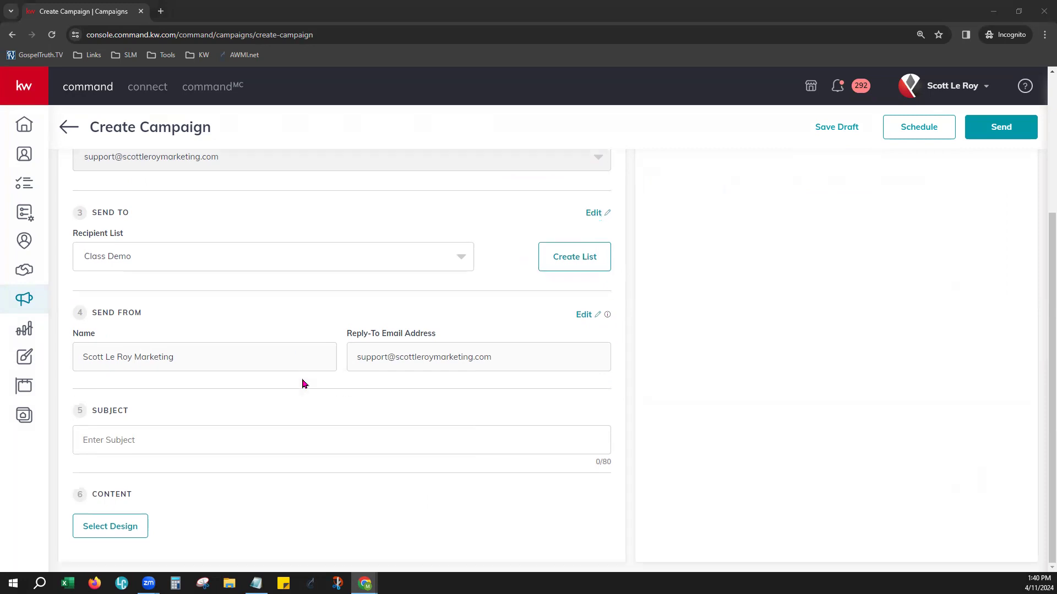
{"action": "left_click_drag", "start_coordinate": [88, 319], "coordinate": [153, 322]}
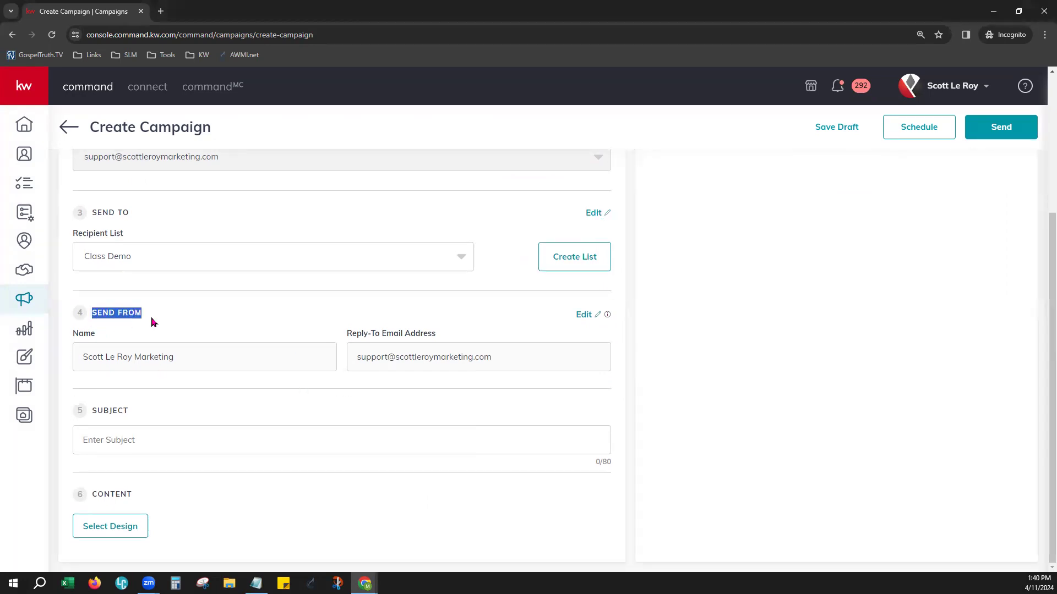
{"action": "left_click_drag", "start_coordinate": [77, 367], "coordinate": [176, 363]}
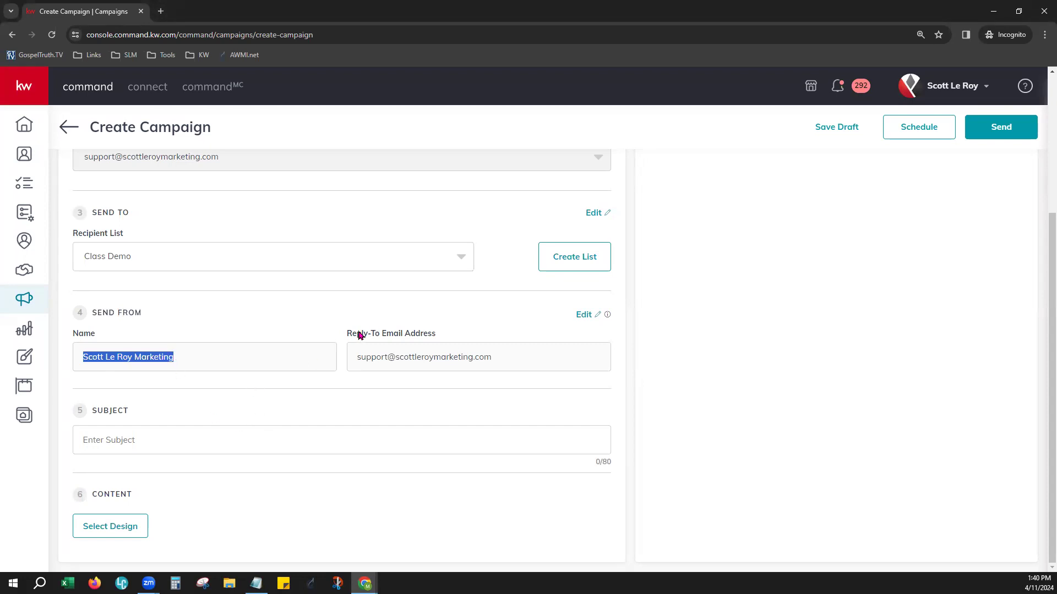
{"action": "left_click_drag", "start_coordinate": [349, 337], "coordinate": [430, 347]}
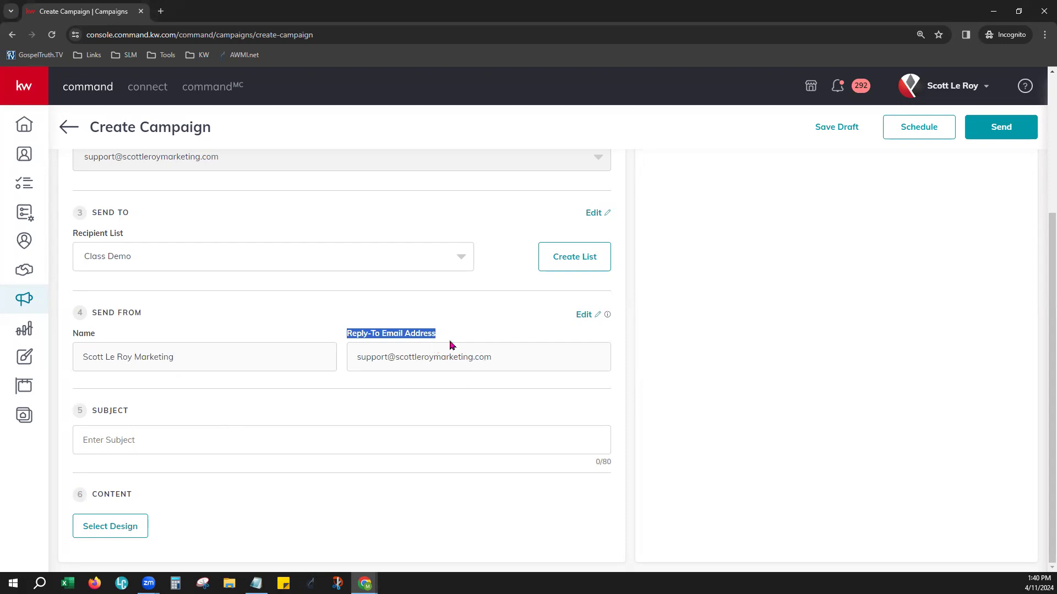
{"action": "left_click", "coordinate": [463, 321]}
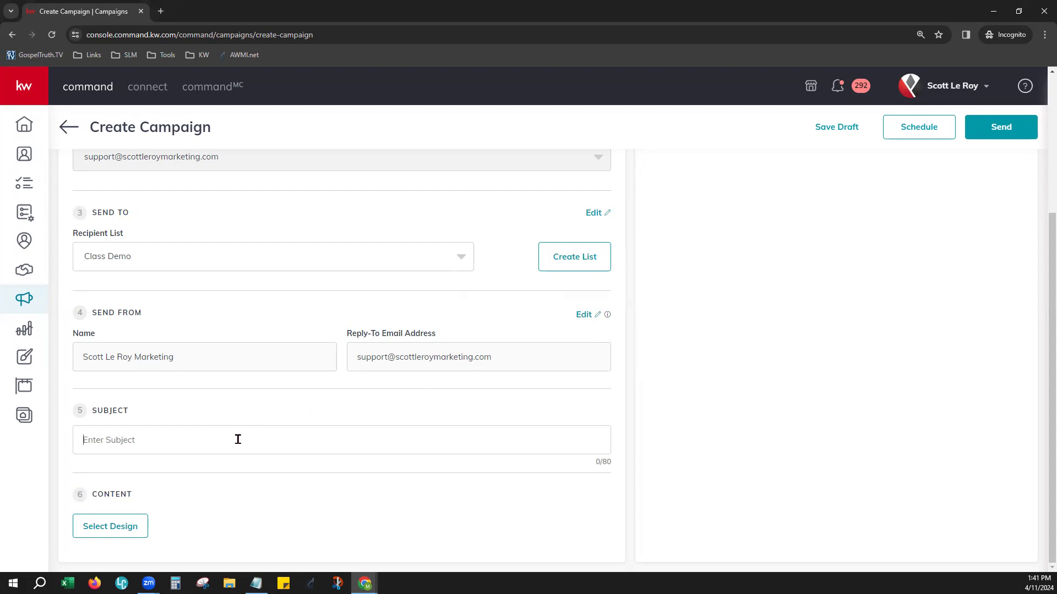
Enter "Memorial Day Celebration!" as the email subject
{"action": "type", "text": "Memorial Day Celebration!"}
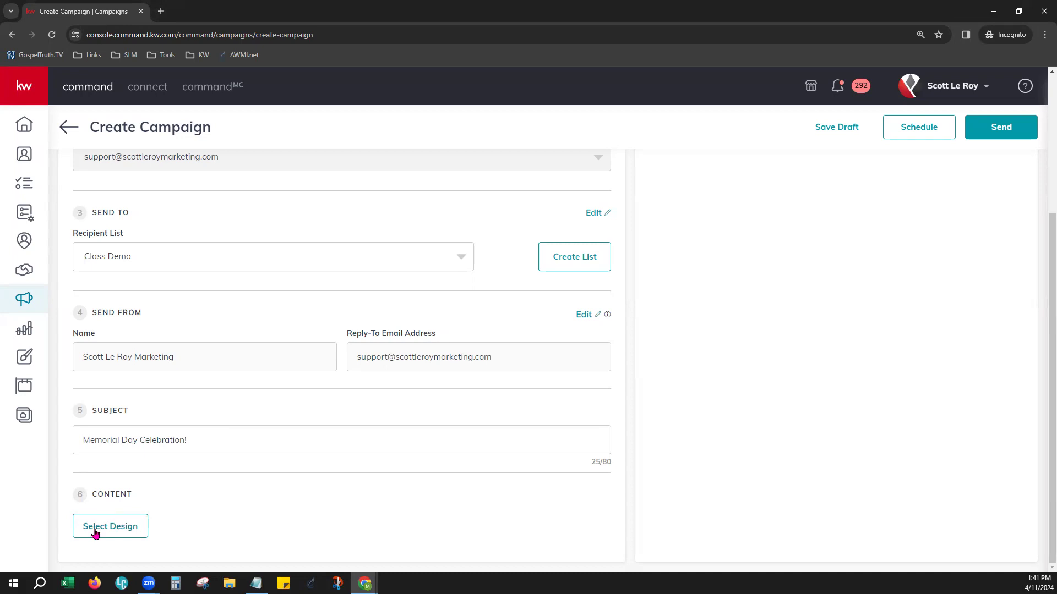
Select the Class Demo 2 template as the email's design, save it and return to the campaign form
{"action": "left_click", "coordinate": [123, 531]}
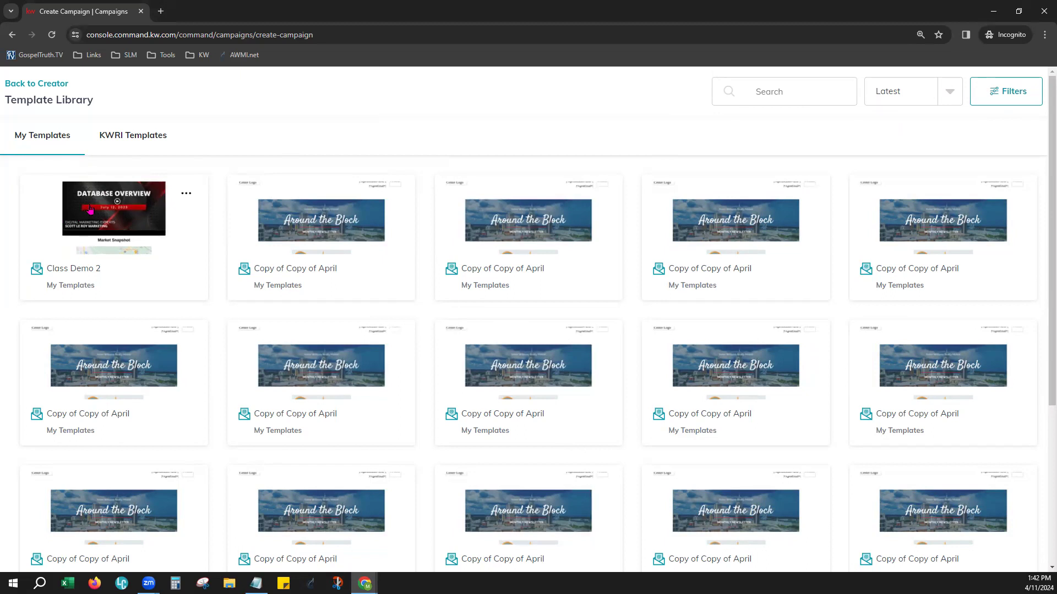
{"action": "left_click", "coordinate": [90, 210]}
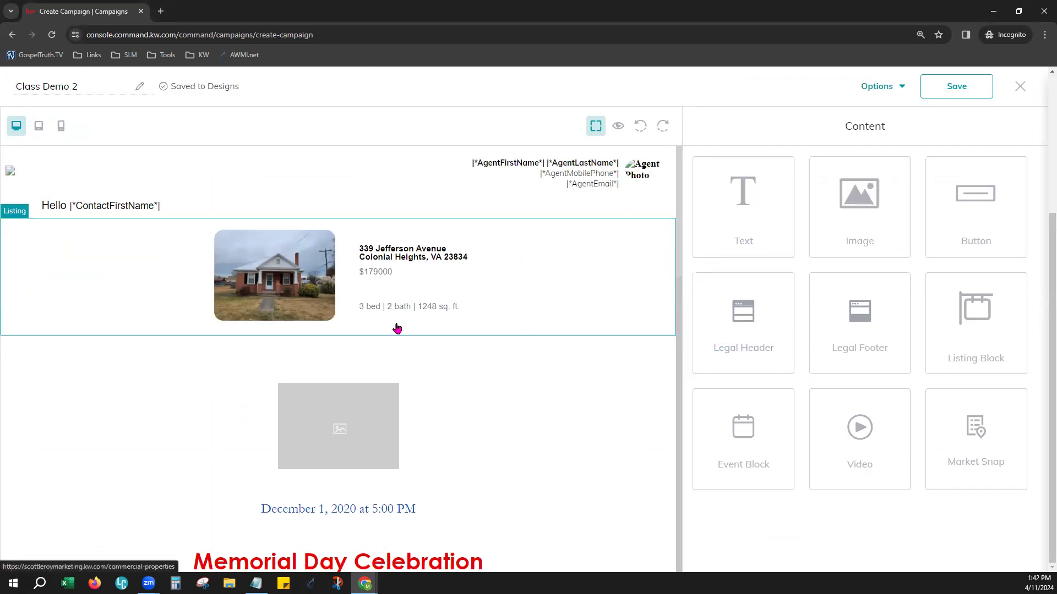
{"action": "left_click", "coordinate": [949, 93]}
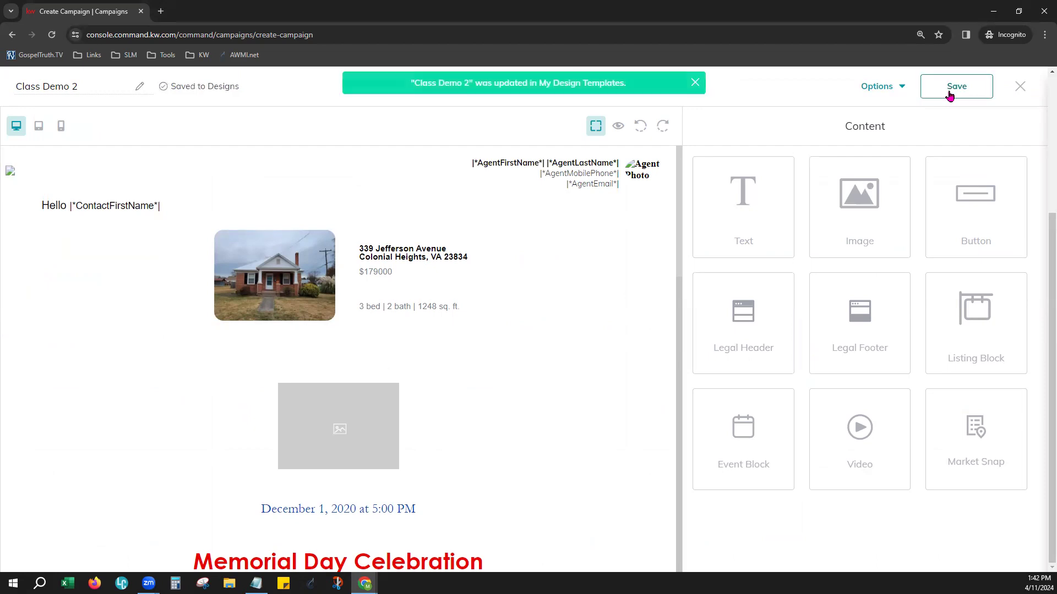
{"action": "left_click", "coordinate": [1025, 90]}
{"action": "left_click", "coordinate": [638, 374]}
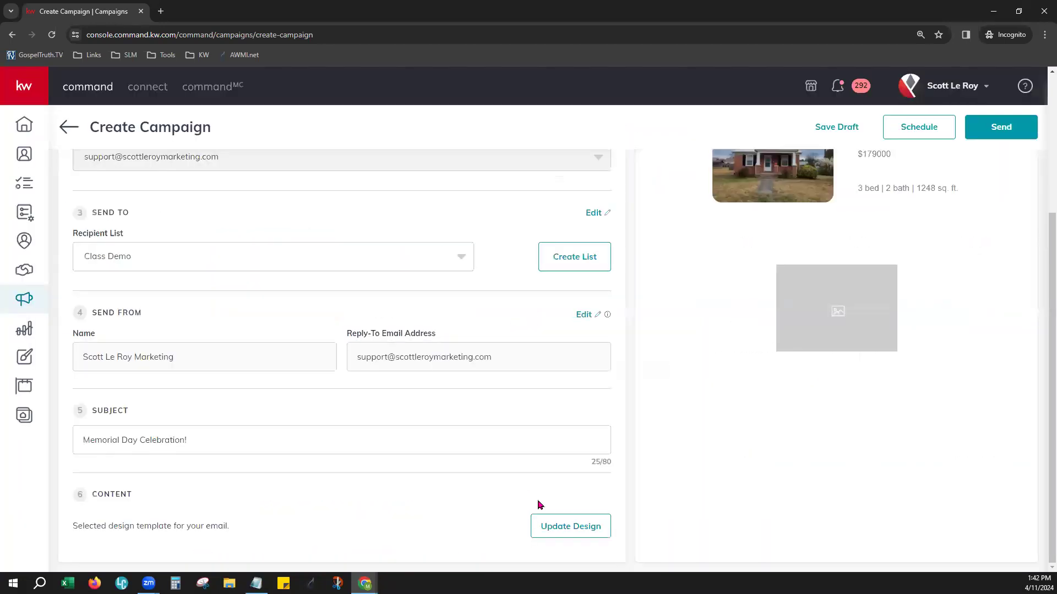
Check the selected-design note in the content section and the contact first name placeholder in the email preview
{"action": "left_click_drag", "start_coordinate": [92, 527], "coordinate": [231, 531]}
{"action": "left_click", "coordinate": [389, 503]}
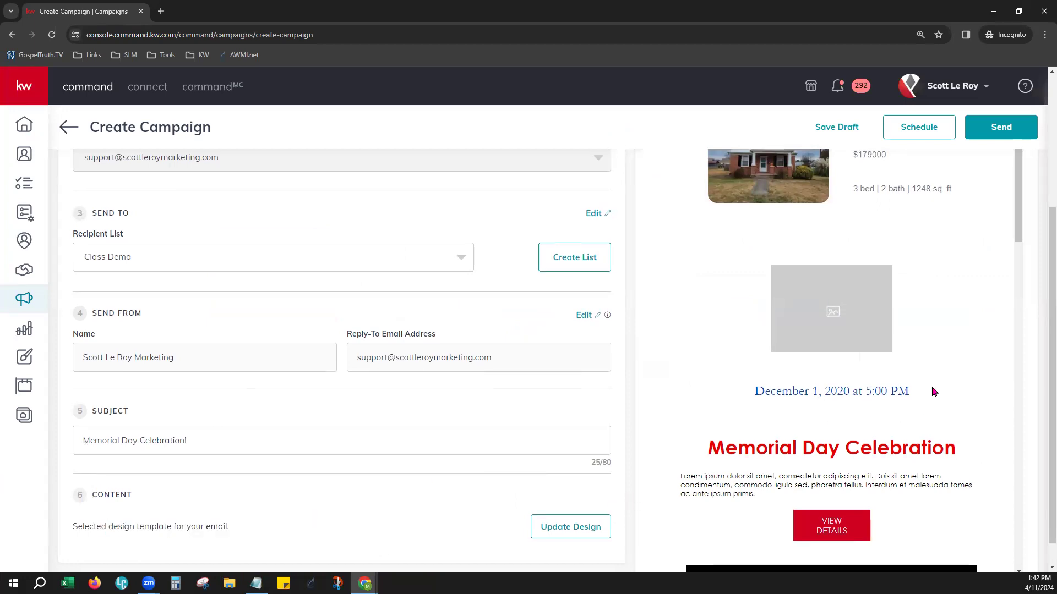
{"action": "scroll", "coordinate": [932, 392], "scroll_direction": "up", "scroll_amount": 3}
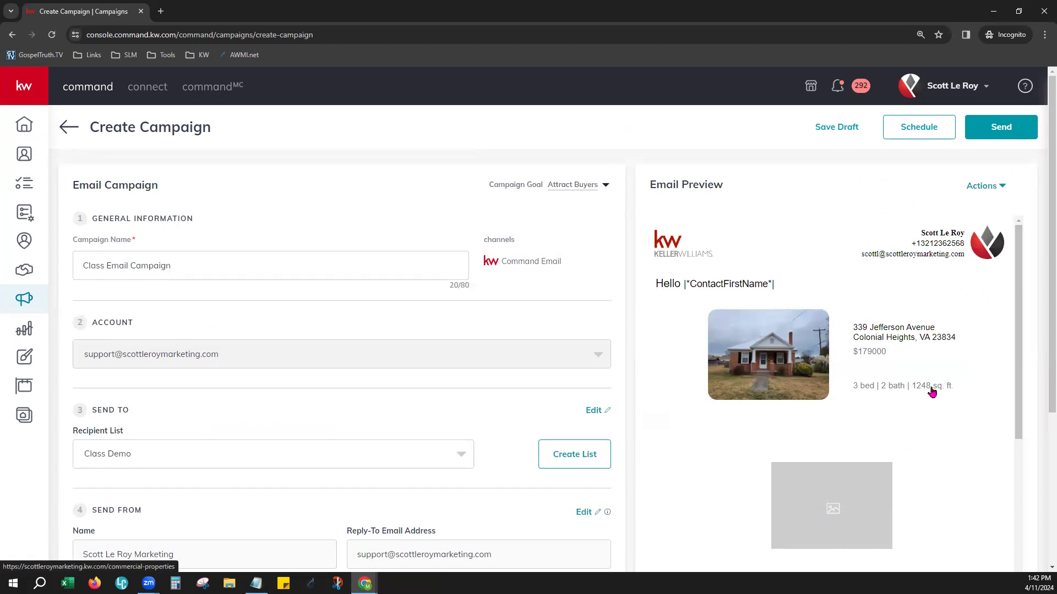
{"action": "left_click_drag", "start_coordinate": [702, 284], "coordinate": [772, 283]}
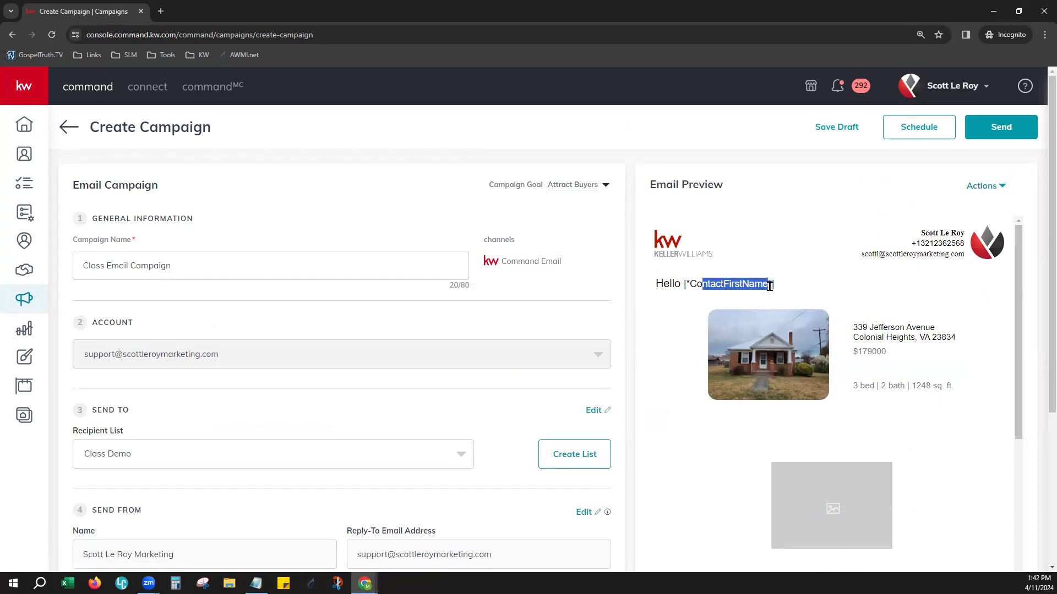
{"action": "left_click", "coordinate": [803, 253]}
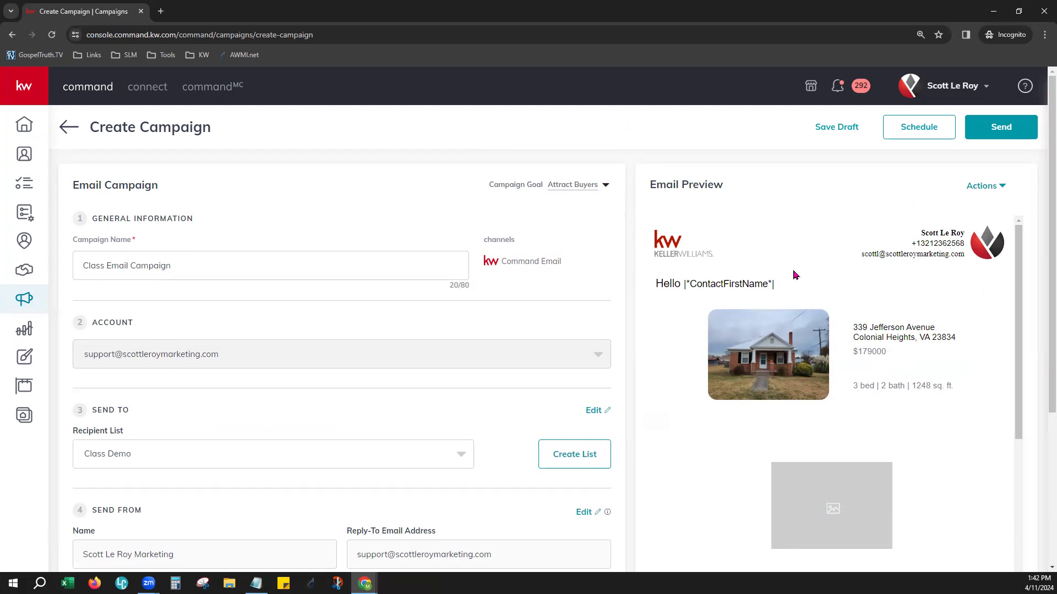
View the full-size preview of the Class Demo 2 email down to the market snapshot statistics and close it
{"action": "left_click", "coordinate": [991, 187]}
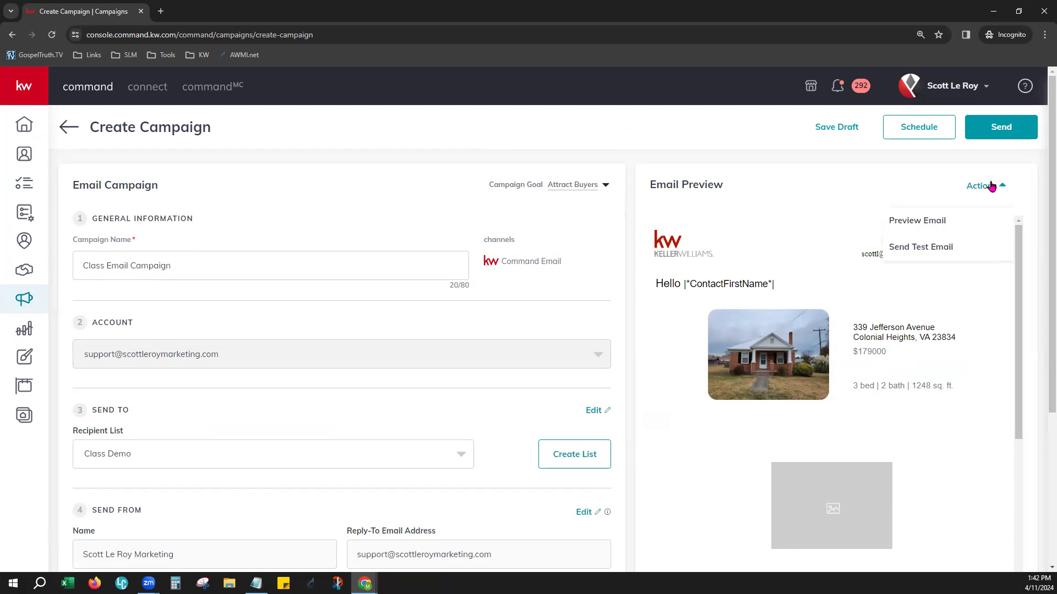
{"action": "left_click", "coordinate": [973, 229]}
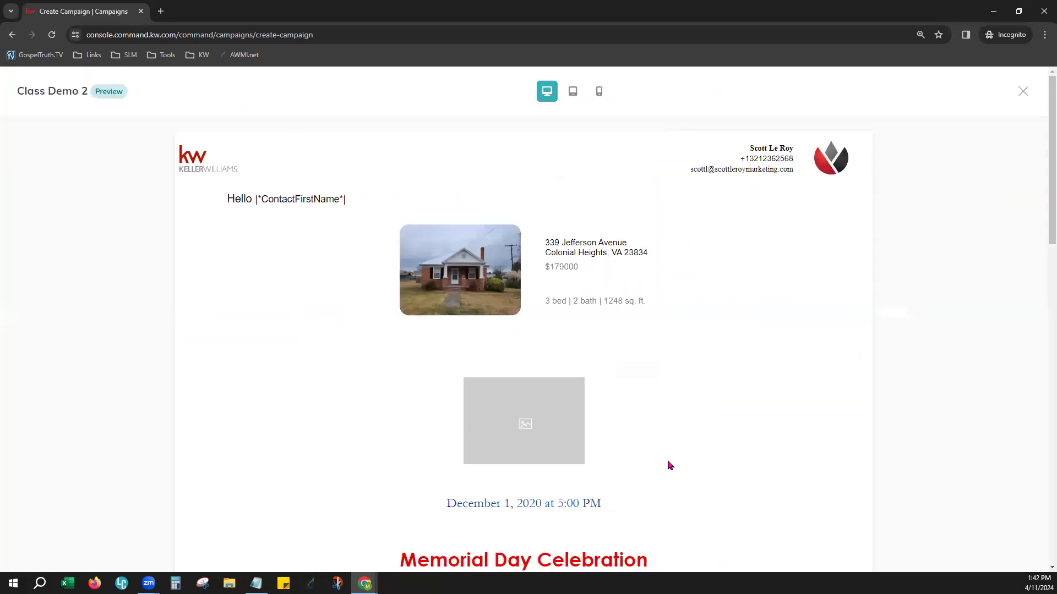
{"action": "scroll", "coordinate": [754, 419], "scroll_direction": "down", "scroll_amount": 6}
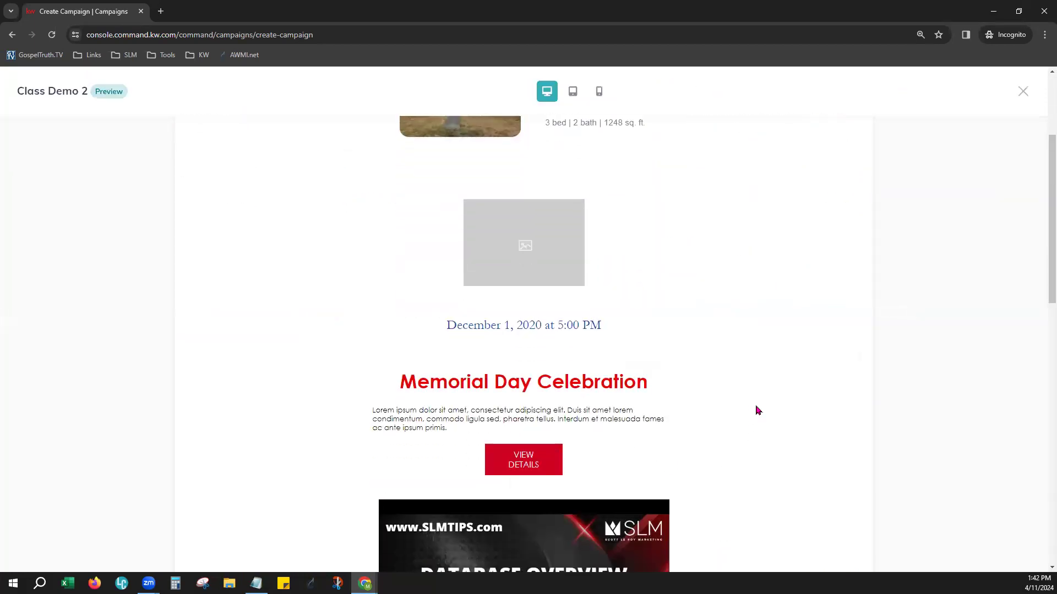
{"action": "scroll", "coordinate": [755, 410], "scroll_direction": "down", "scroll_amount": 7}
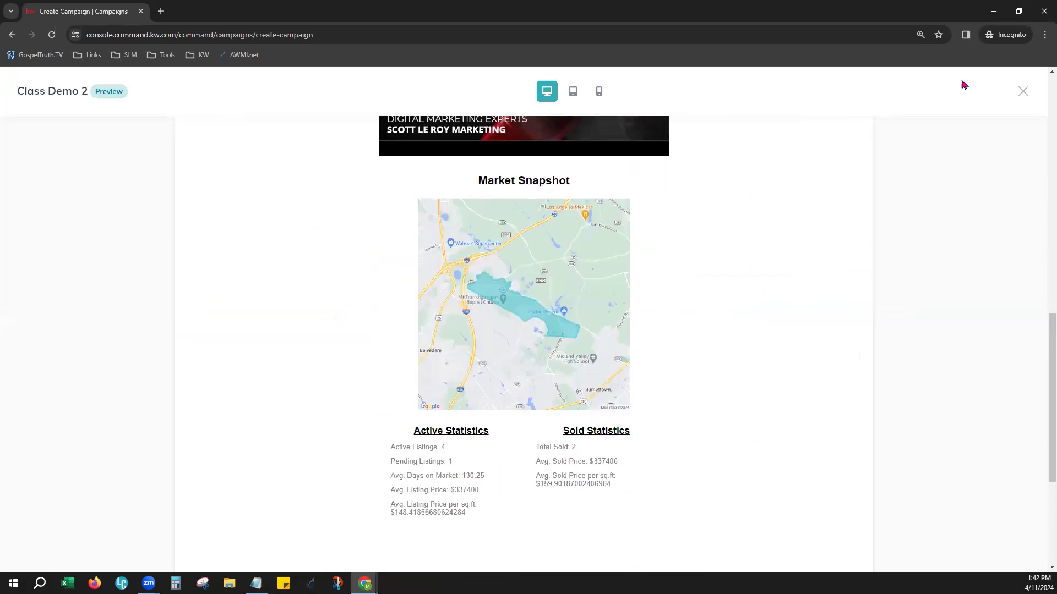
{"action": "left_click", "coordinate": [1021, 93]}
Check the test email option among the preview actions and look through the rest of the embedded email preview
{"action": "left_click", "coordinate": [981, 187]}
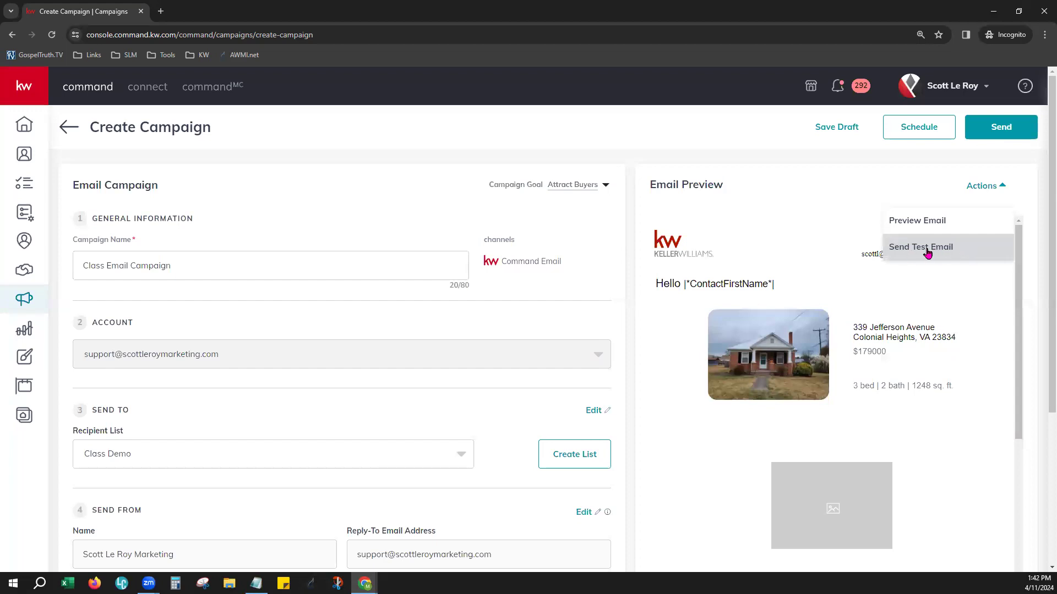
{"action": "left_click", "coordinate": [830, 198]}
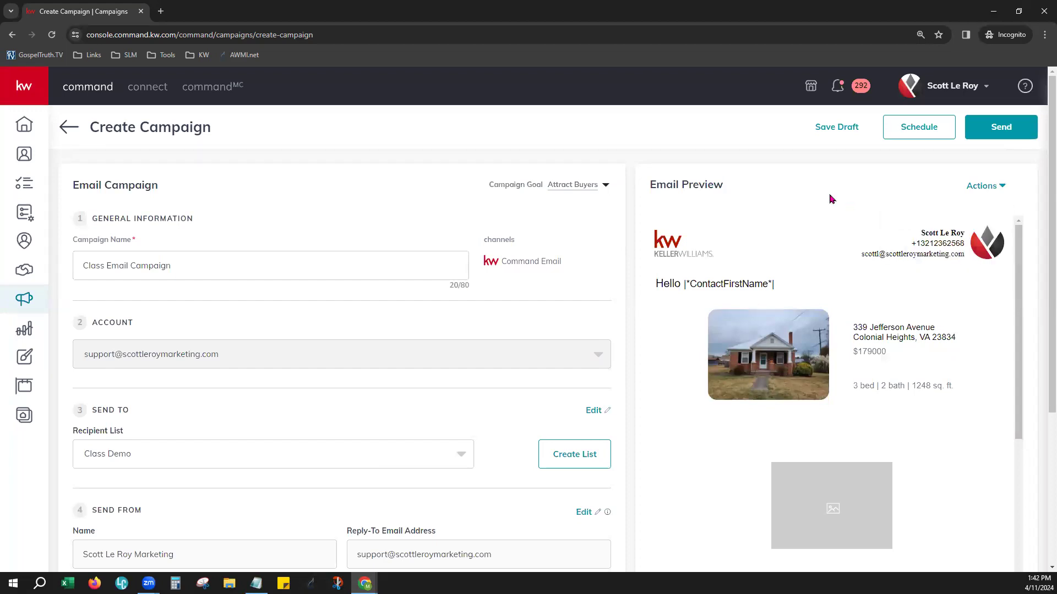
{"action": "scroll", "coordinate": [837, 469], "scroll_direction": "down", "scroll_amount": 4}
{"action": "scroll", "coordinate": [859, 527], "scroll_direction": "down", "scroll_amount": 10}
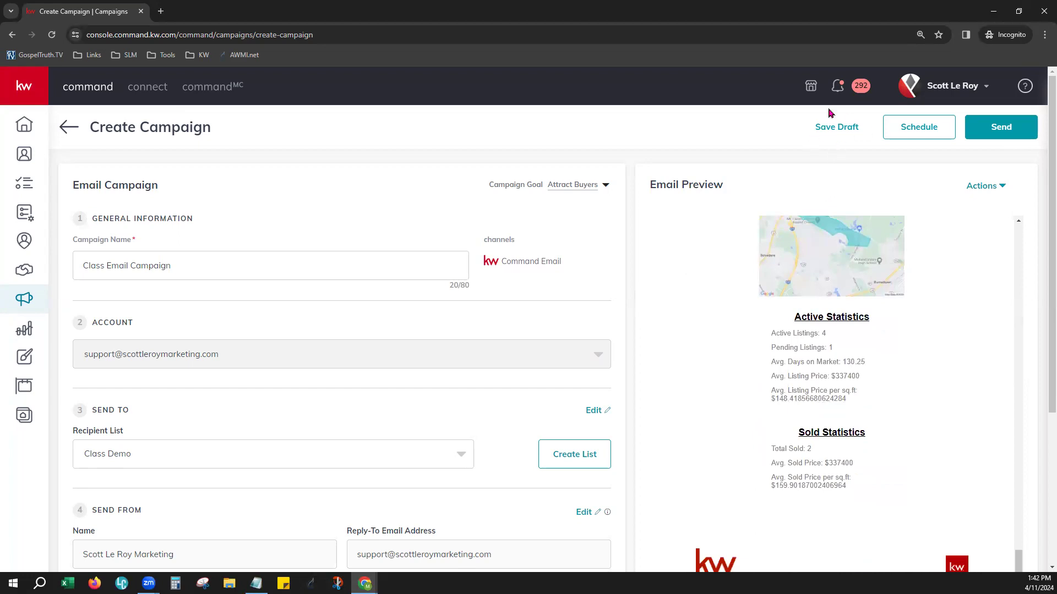
Check the date and time picker in the campaign's scheduling options and cancel without scheduling
{"action": "left_click", "coordinate": [917, 134]}
{"action": "left_click", "coordinate": [557, 329]}
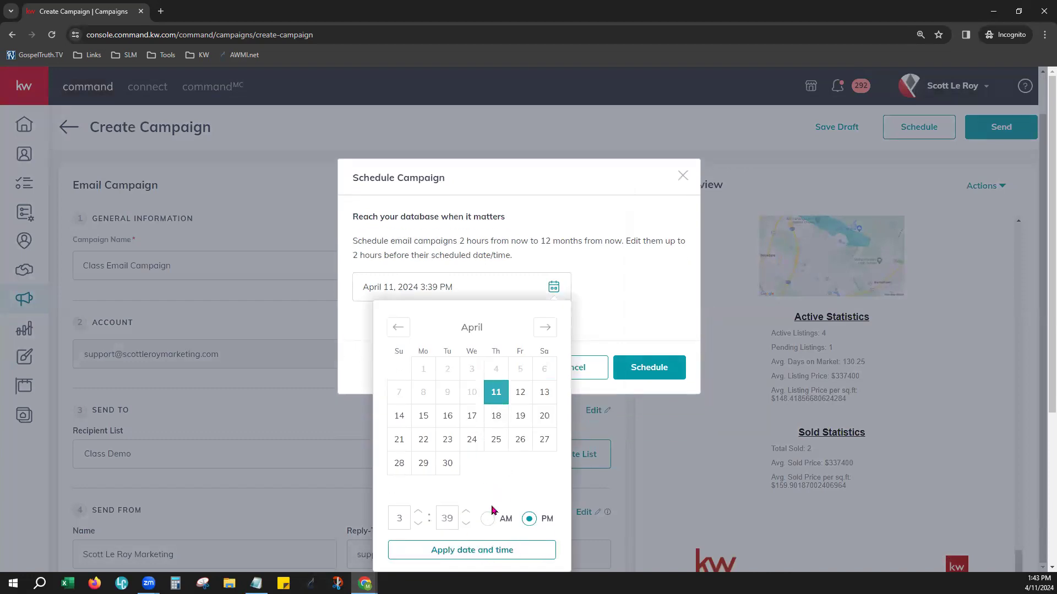
{"action": "left_click", "coordinate": [625, 264]}
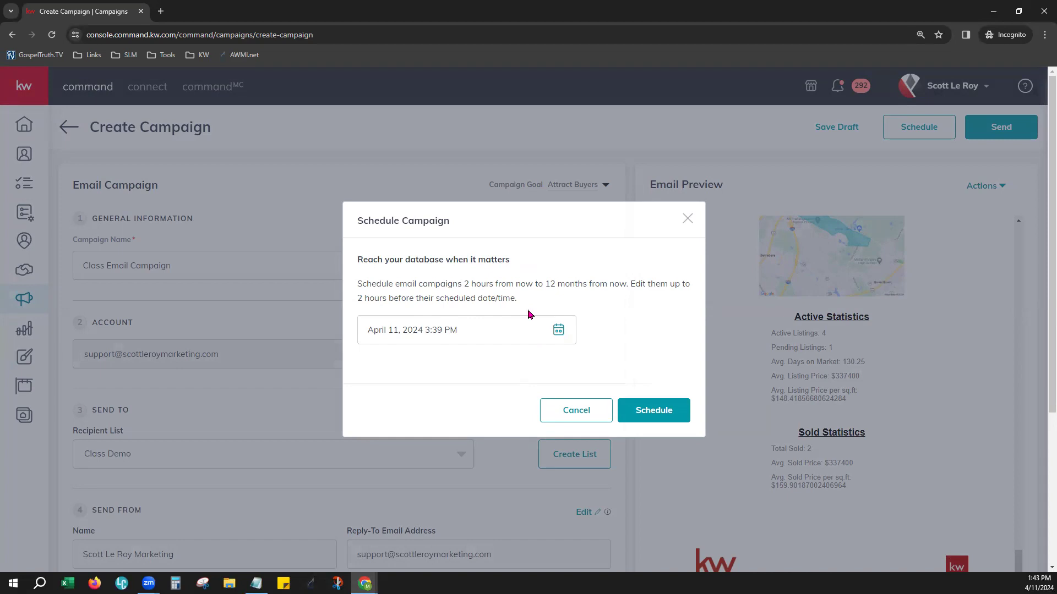
{"action": "left_click_drag", "start_coordinate": [543, 283], "coordinate": [608, 285]}
{"action": "left_click", "coordinate": [616, 342]}
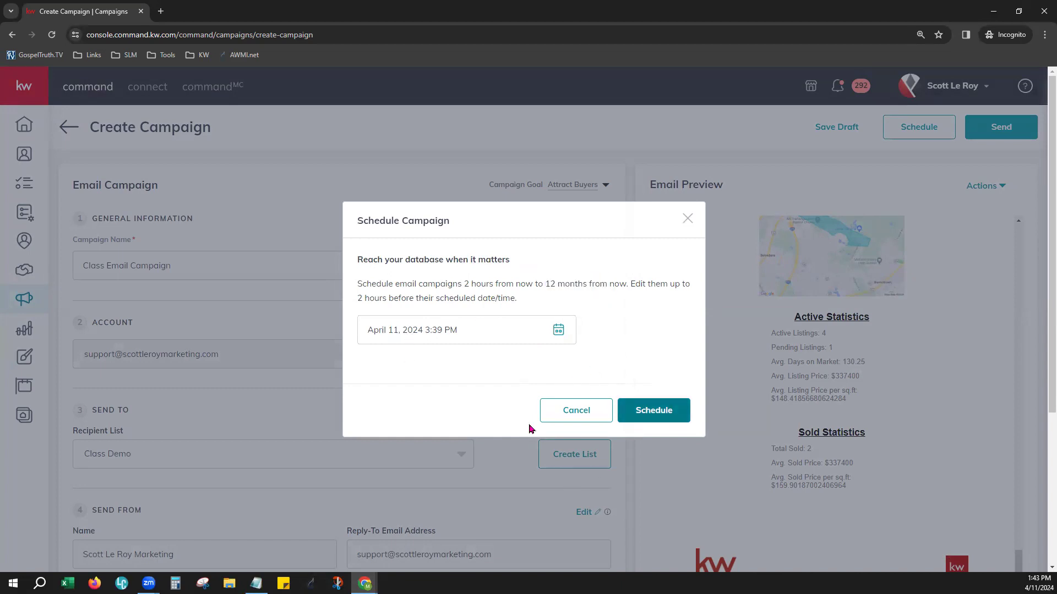
{"action": "left_click", "coordinate": [566, 418]}
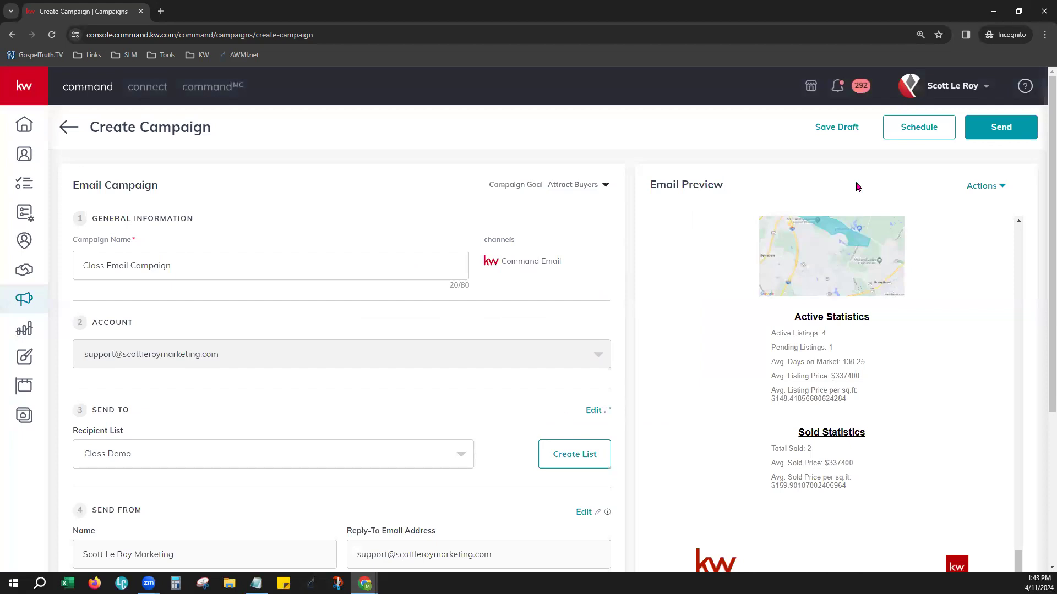
Send Class Email Campaign to the Class Demo list now and check the sending notice
{"action": "left_click", "coordinate": [1014, 138]}
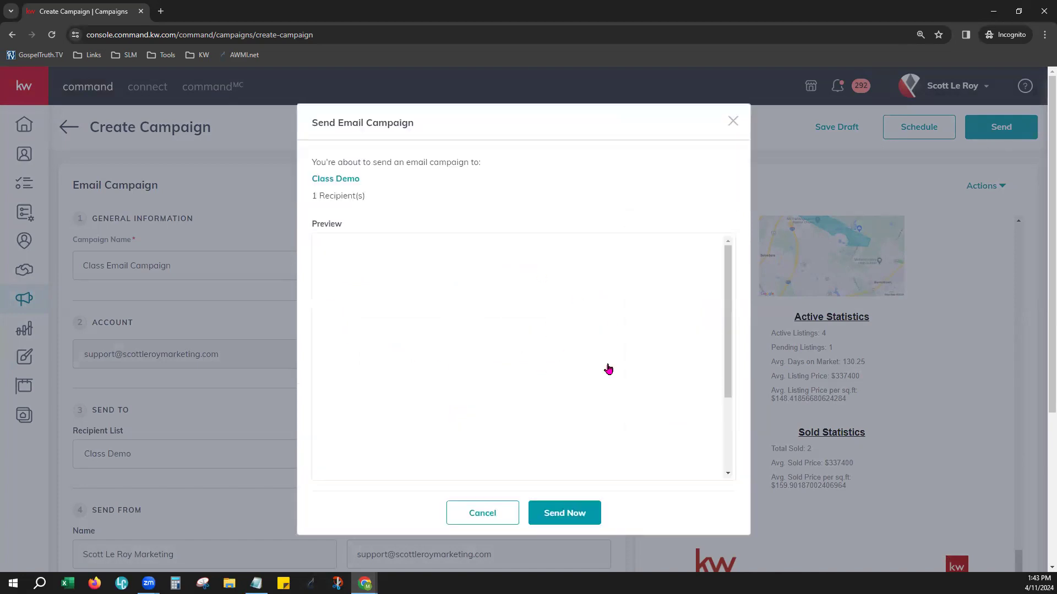
{"action": "left_click", "coordinate": [570, 513]}
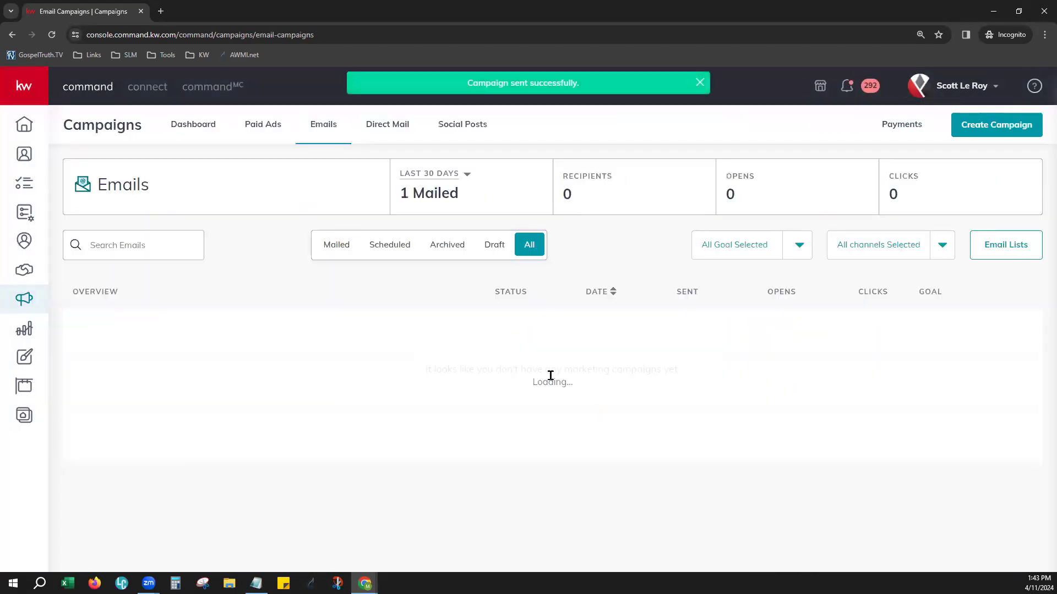
{"action": "left_click_drag", "start_coordinate": [424, 83], "coordinate": [623, 84]}
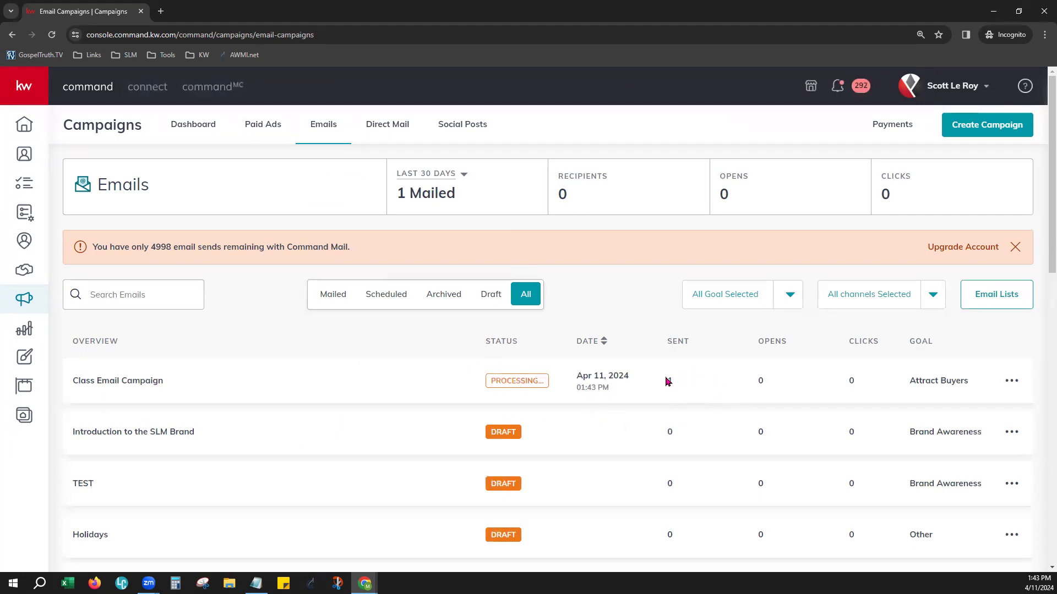
Open the recipients of the mailed Feb Email - Duplicate campaign and check the contact's options and the Not Sent list
{"action": "scroll", "coordinate": [504, 424], "scroll_direction": "down", "scroll_amount": 5}
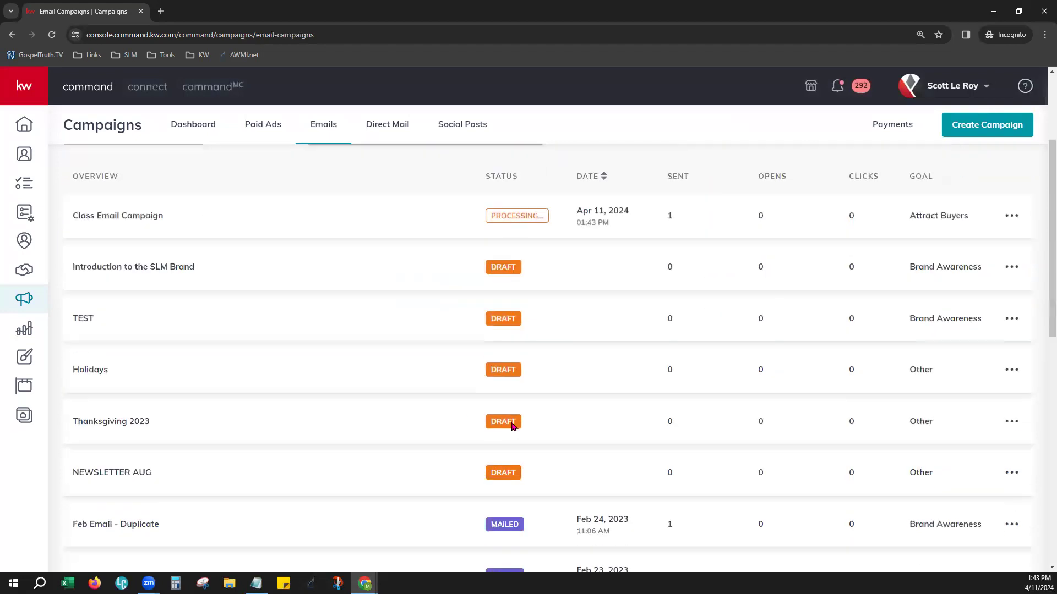
{"action": "scroll", "coordinate": [517, 392], "scroll_direction": "down", "scroll_amount": 3}
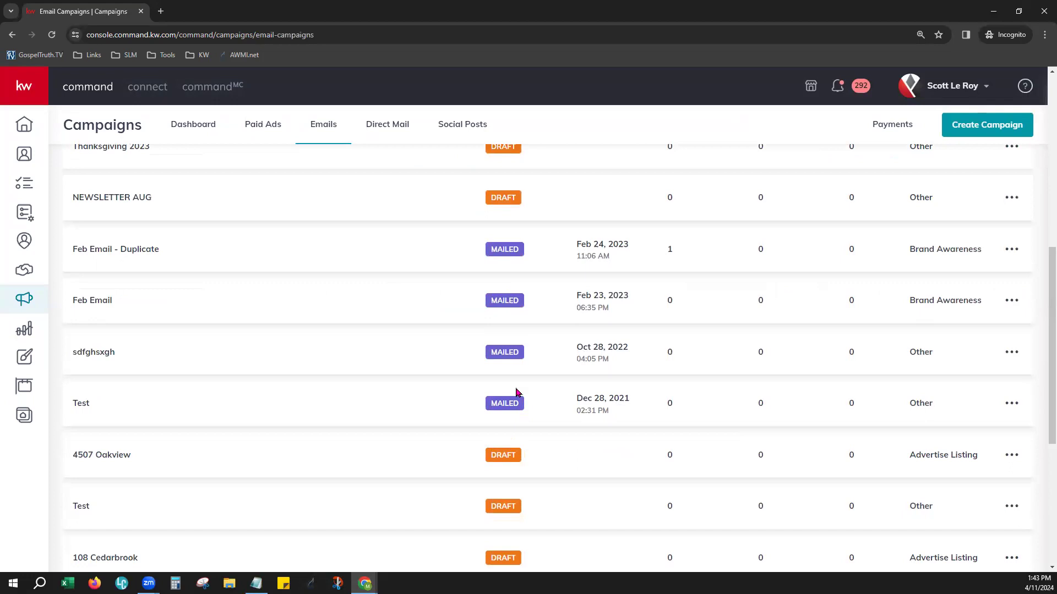
{"action": "left_click", "coordinate": [119, 252]}
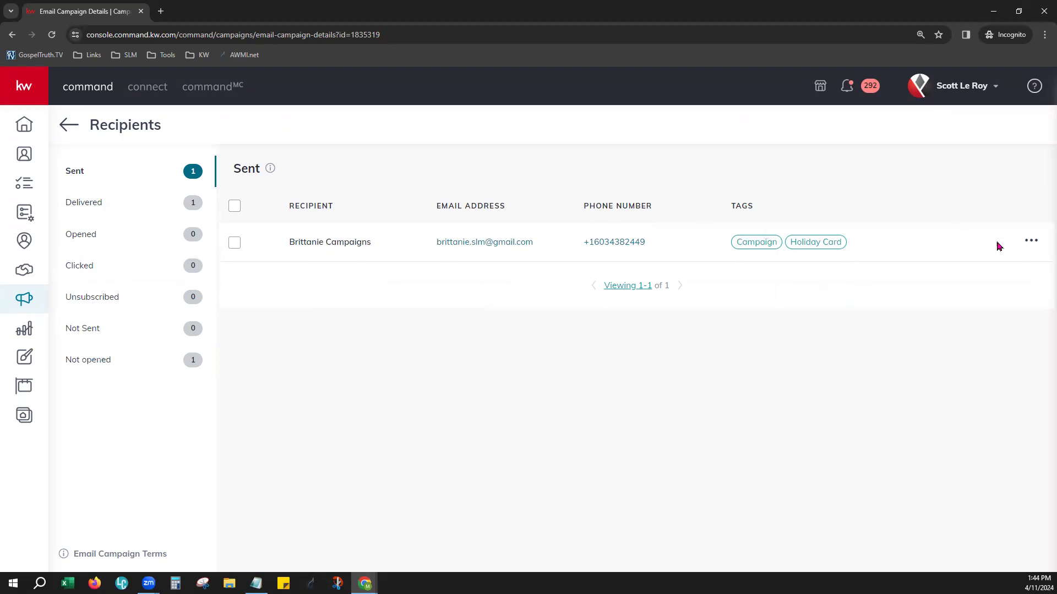
{"action": "left_click", "coordinate": [1032, 243]}
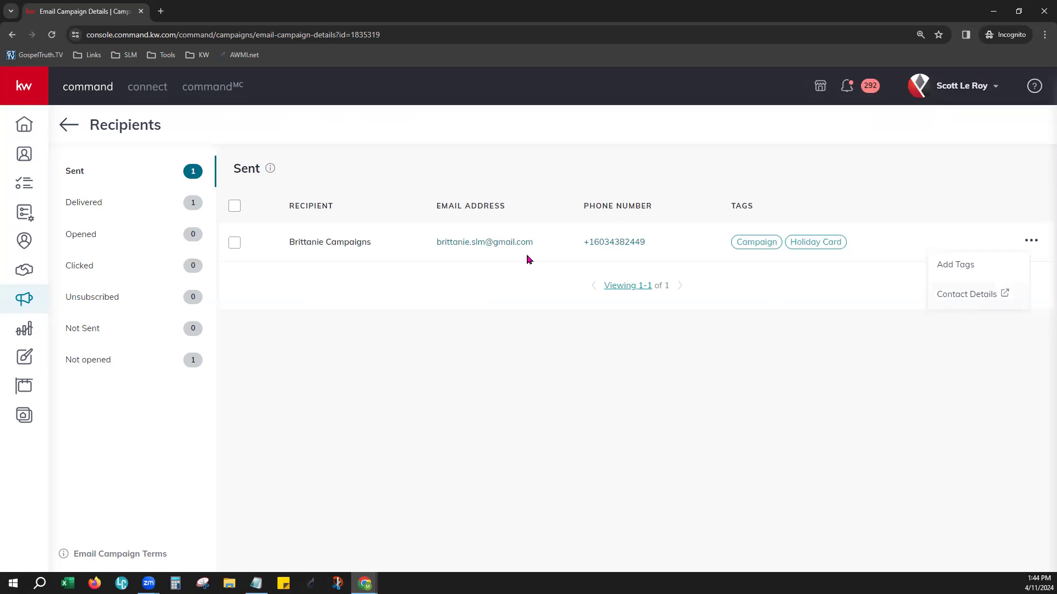
{"action": "left_click", "coordinate": [97, 330]}
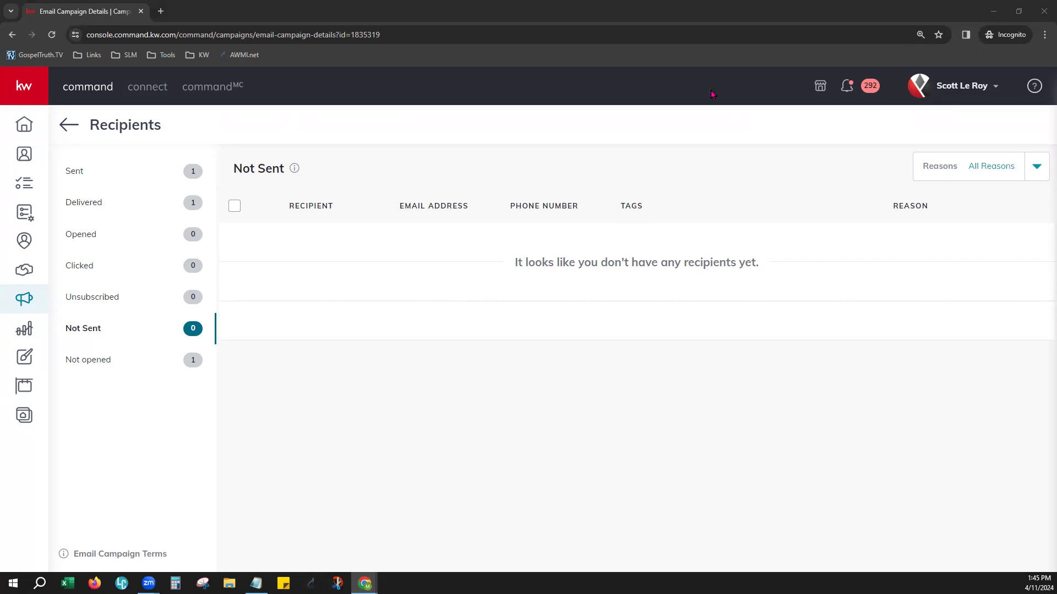
Switch to the forwarded December Newsletter in Gmail and examine its header and the personalized first name in the greeting
{"action": "left_click", "coordinate": [814, 91]}
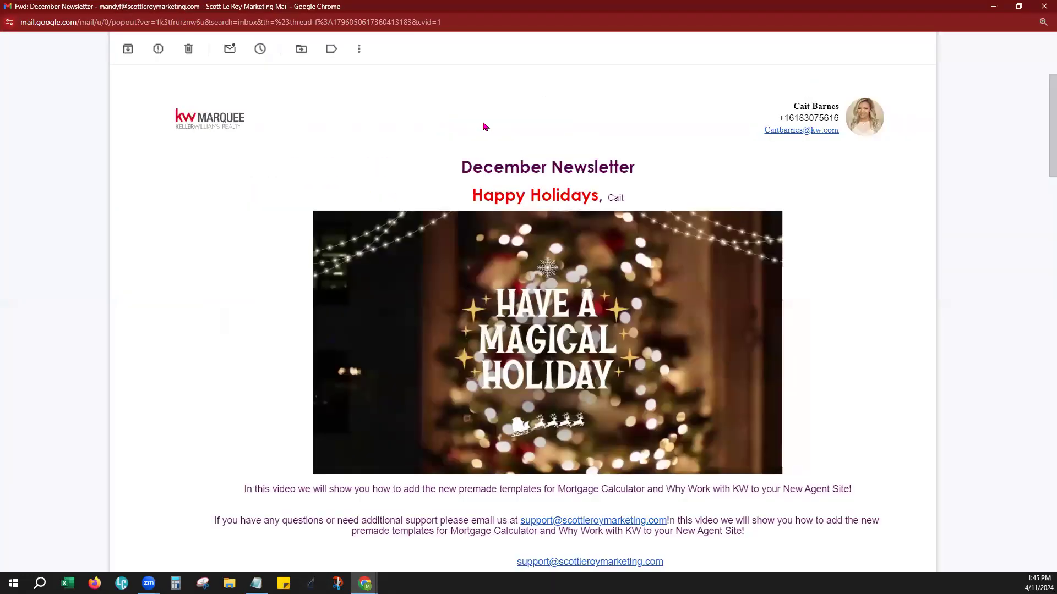
{"action": "scroll", "coordinate": [323, 176], "scroll_direction": "up", "scroll_amount": 2}
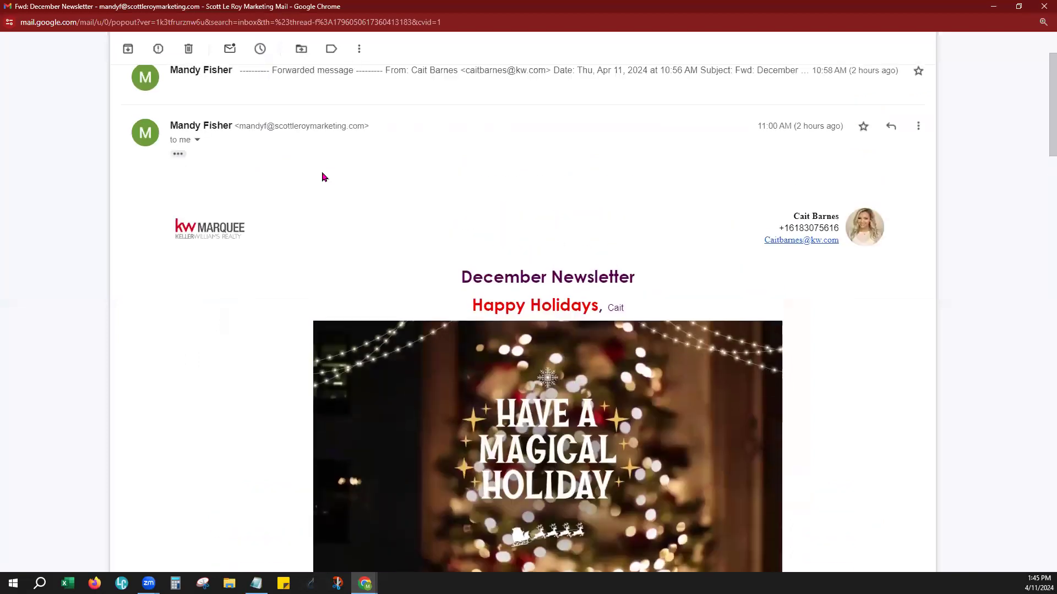
{"action": "scroll", "coordinate": [322, 175], "scroll_direction": "down", "scroll_amount": 1}
{"action": "scroll", "coordinate": [320, 165], "scroll_direction": "down", "scroll_amount": 1}
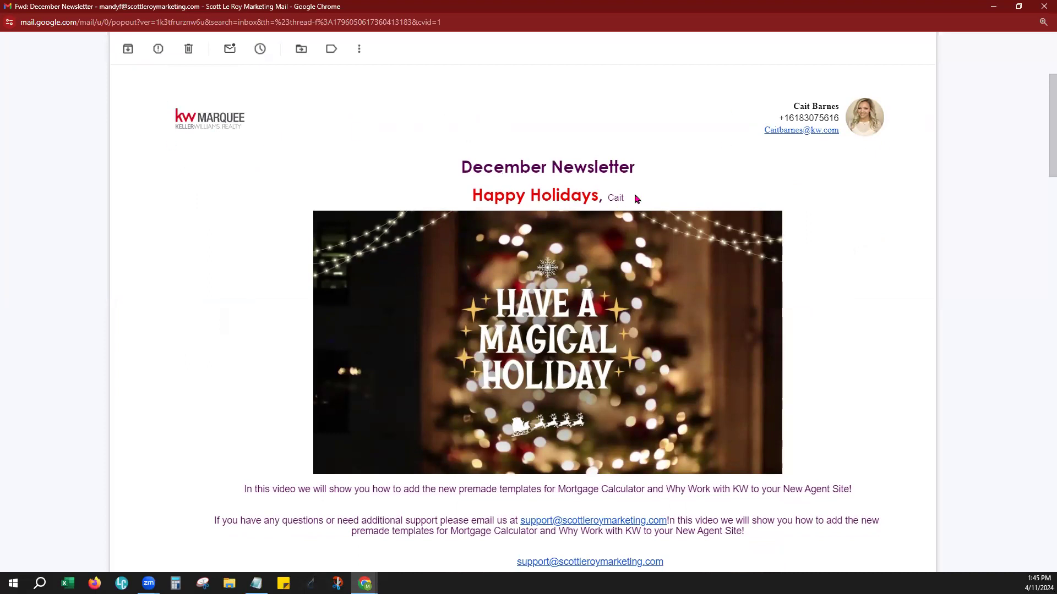
{"action": "left_click_drag", "start_coordinate": [627, 198], "coordinate": [607, 198]}
{"action": "left_click", "coordinate": [658, 204]}
Follow the link behind the newsletter's Magical Holiday image and close the YouTube window it opens
{"action": "scroll", "coordinate": [863, 368], "scroll_direction": "down", "scroll_amount": 2}
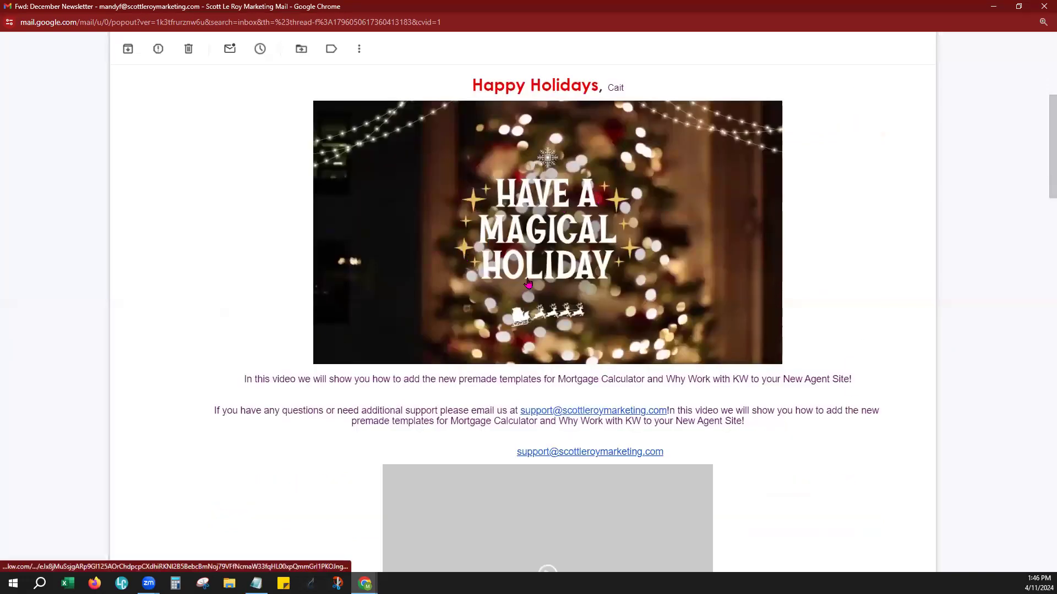
{"action": "left_click", "coordinate": [517, 197]}
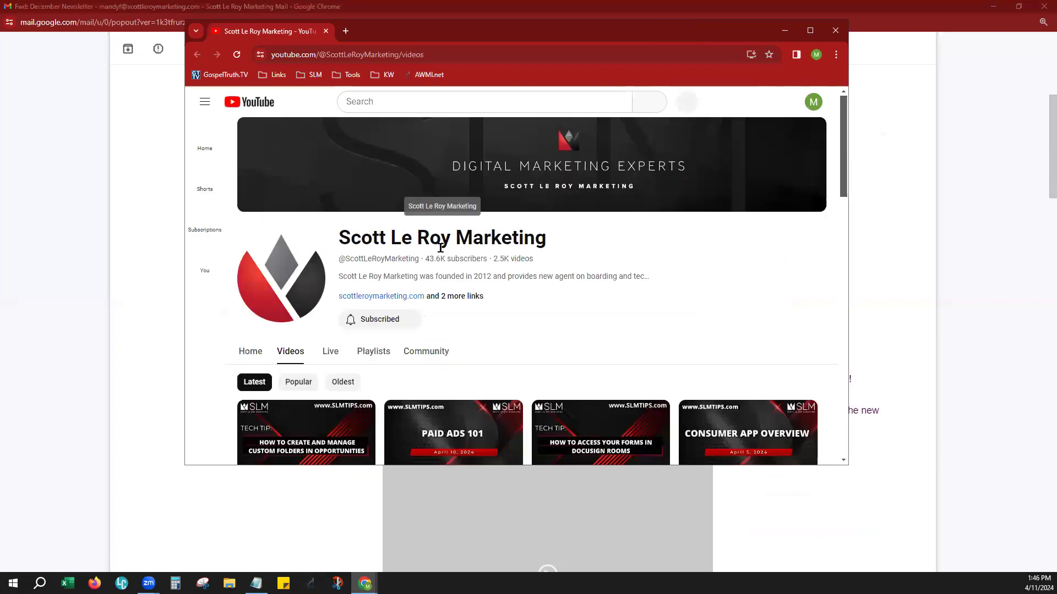
{"action": "left_click", "coordinate": [835, 33]}
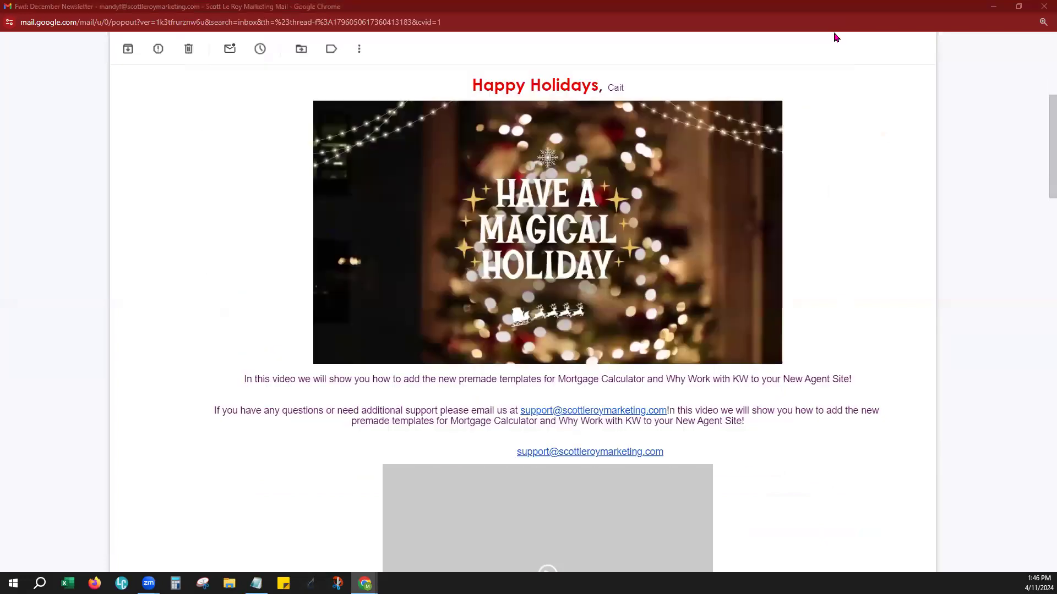
Review the newsletter's text, video block and newsletter image, and try the Cookie Exchange event's View Details link
{"action": "scroll", "coordinate": [483, 386], "scroll_direction": "down", "scroll_amount": 2}
{"action": "scroll", "coordinate": [472, 309], "scroll_direction": "down", "scroll_amount": 1}
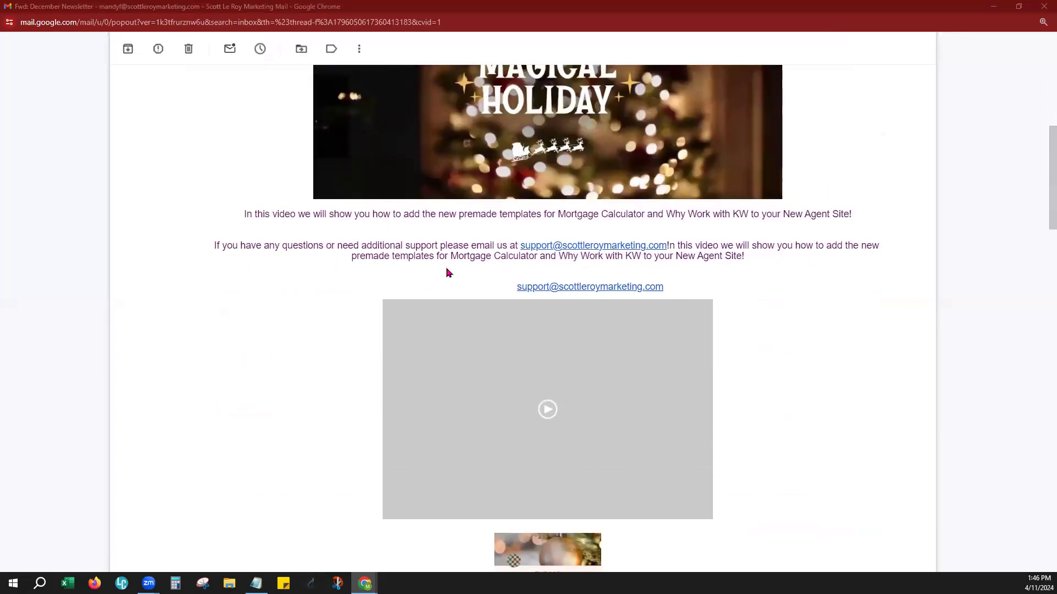
{"action": "scroll", "coordinate": [715, 347], "scroll_direction": "down", "scroll_amount": 2}
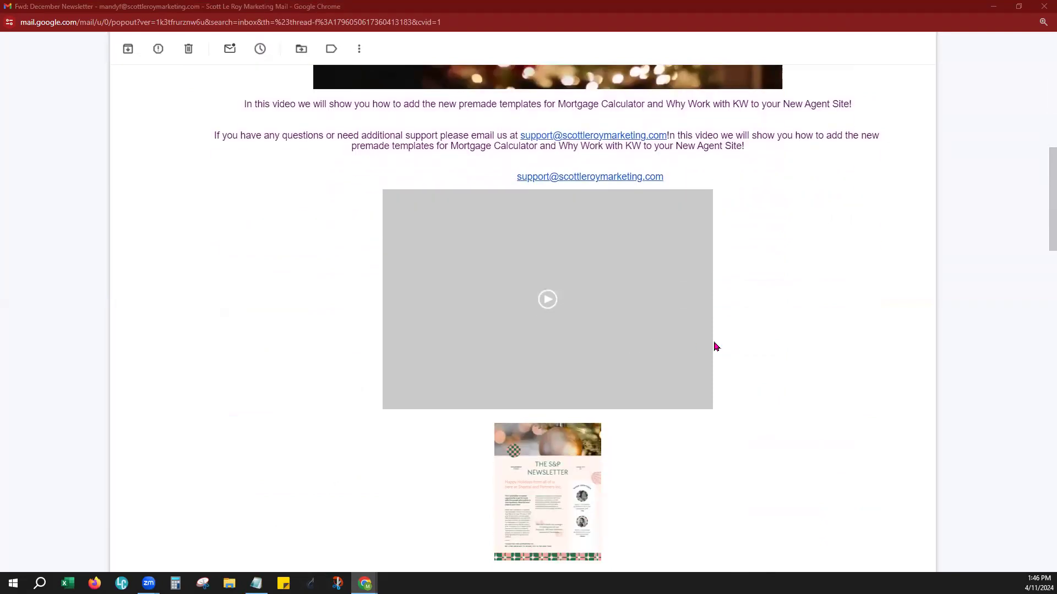
{"action": "scroll", "coordinate": [745, 374], "scroll_direction": "down", "scroll_amount": 5}
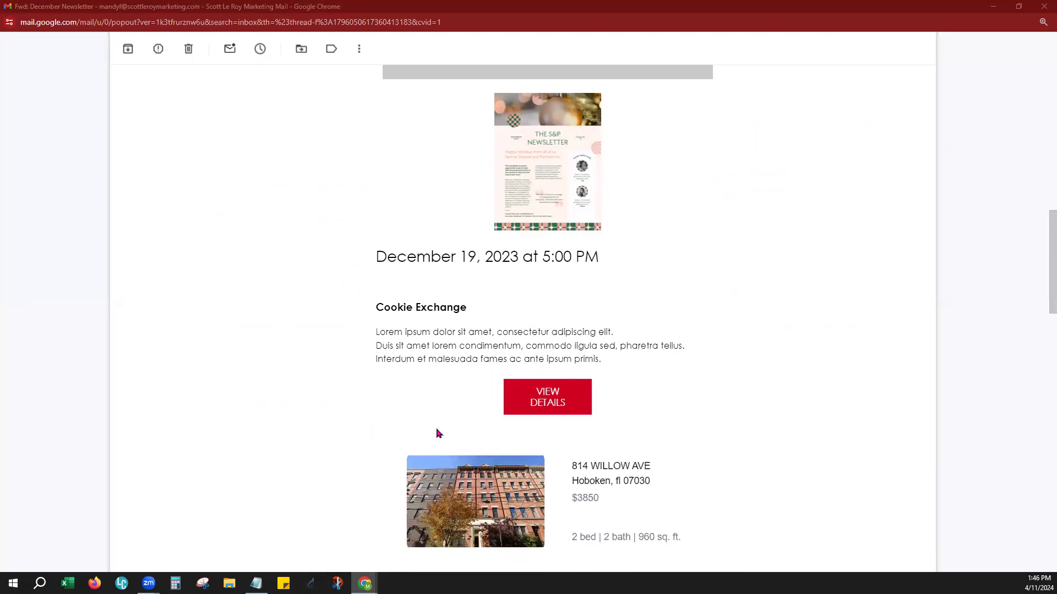
{"action": "left_click", "coordinate": [552, 400]}
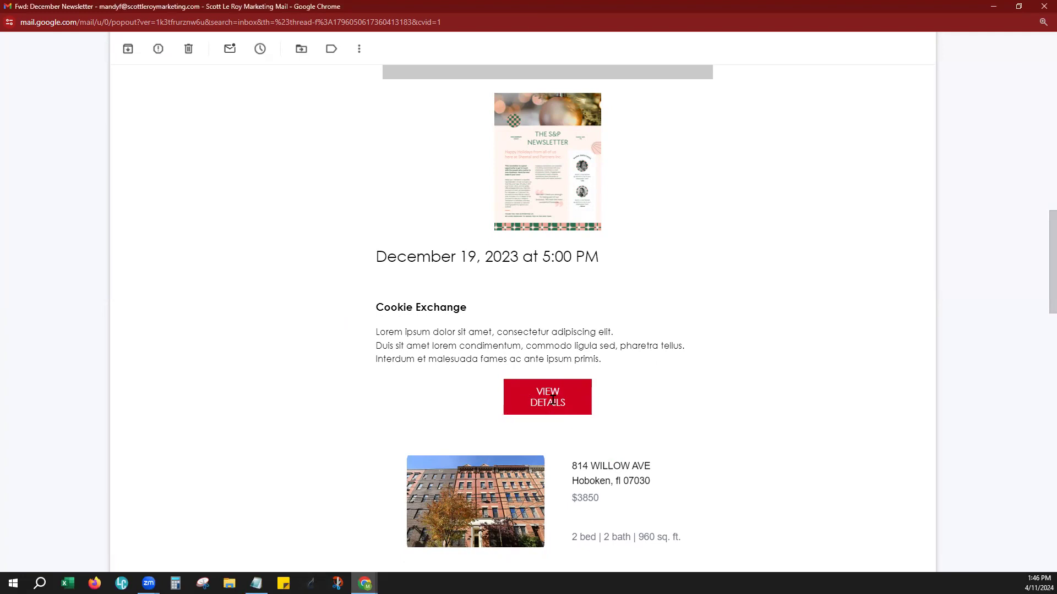
Review the newsletter's property listings, the Colonialtown South market snapshot and the footer with the unsubscribe line
{"action": "scroll", "coordinate": [672, 388], "scroll_direction": "down", "scroll_amount": 6}
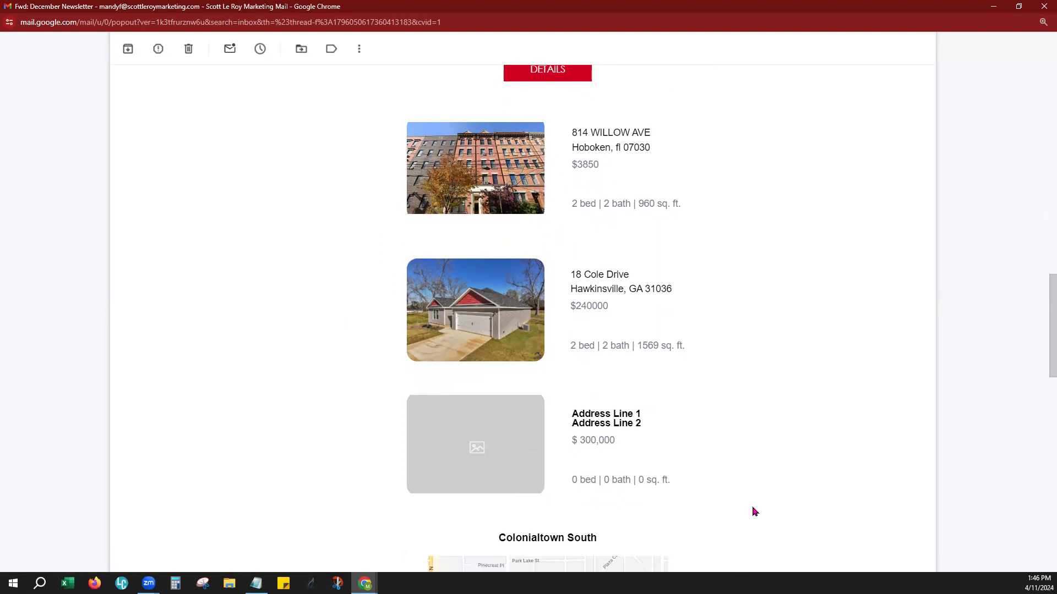
{"action": "scroll", "coordinate": [754, 511], "scroll_direction": "down", "scroll_amount": 5}
{"action": "scroll", "coordinate": [754, 512], "scroll_direction": "down", "scroll_amount": 2}
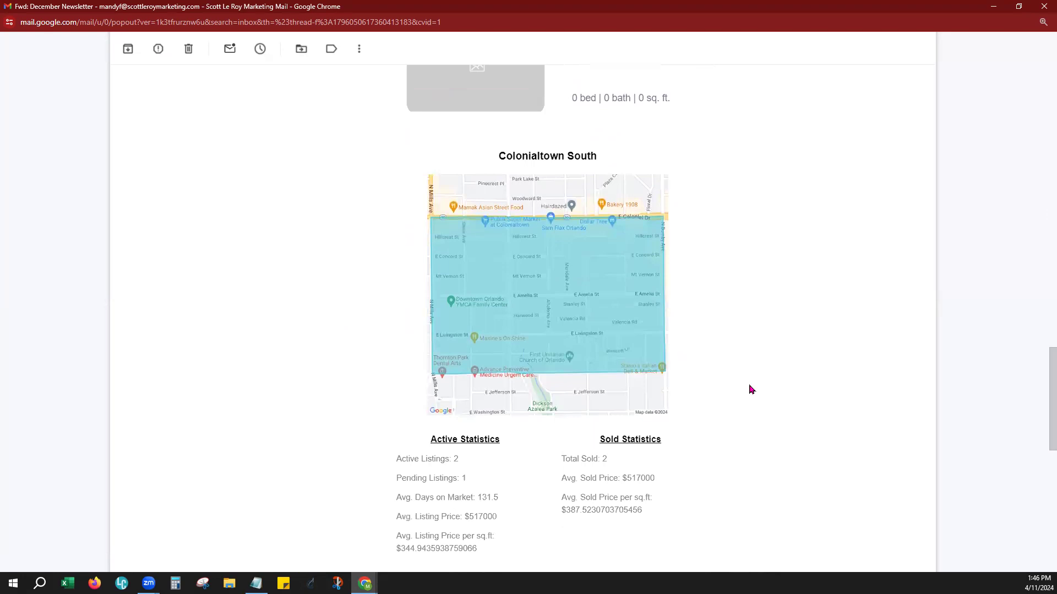
{"action": "scroll", "coordinate": [751, 390], "scroll_direction": "down", "scroll_amount": 2}
{"action": "scroll", "coordinate": [751, 390], "scroll_direction": "up", "scroll_amount": 1}
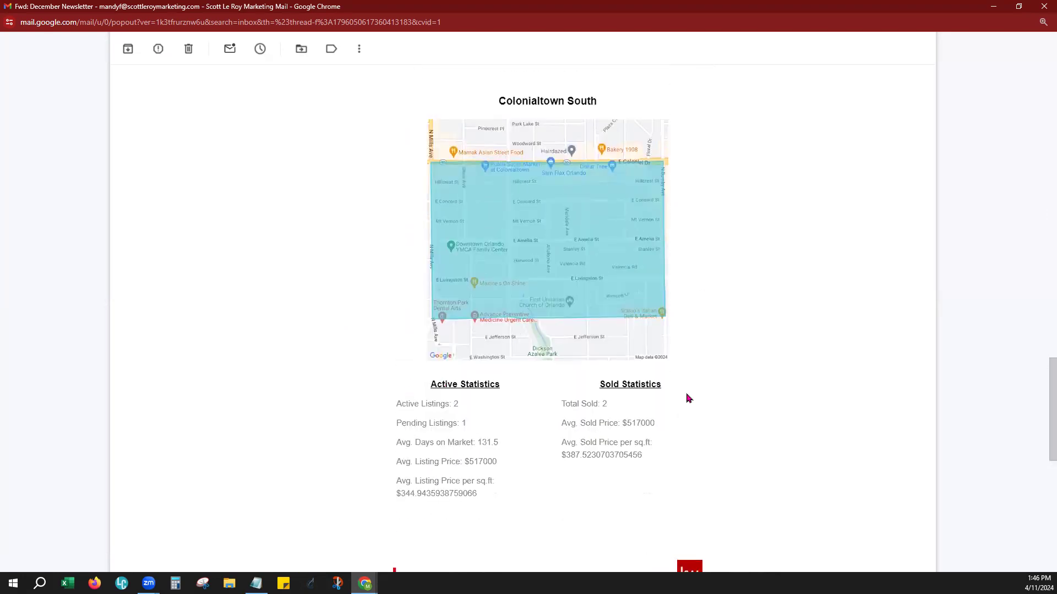
{"action": "scroll", "coordinate": [780, 409], "scroll_direction": "down", "scroll_amount": 7}
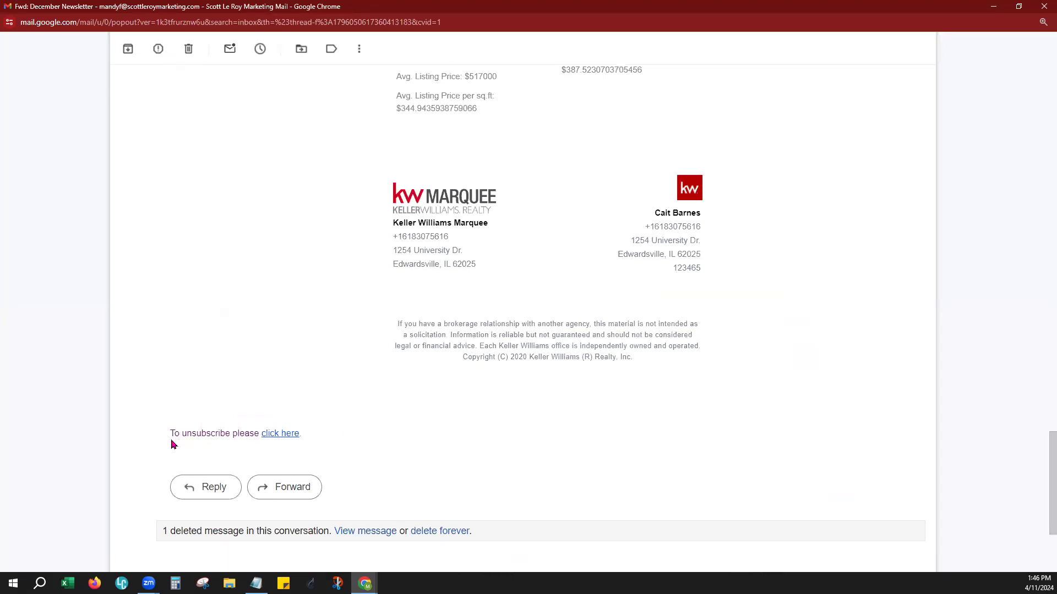
Open the unsubscribe link at the end of the newsletter, check the unsubscribe options and close that page
{"action": "left_click_drag", "start_coordinate": [170, 433], "coordinate": [370, 429]}
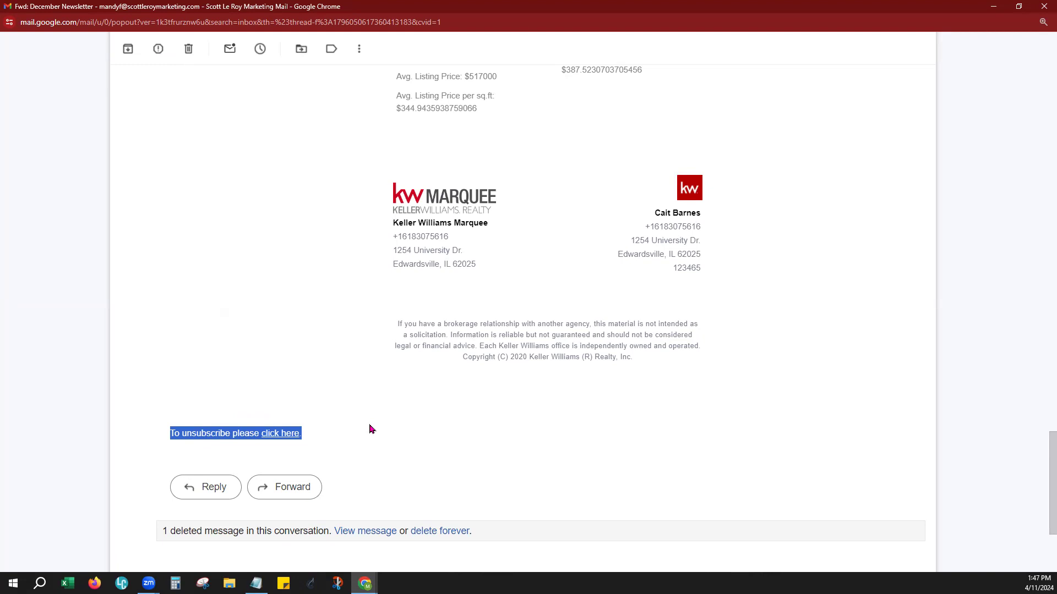
{"action": "left_click", "coordinate": [370, 429]}
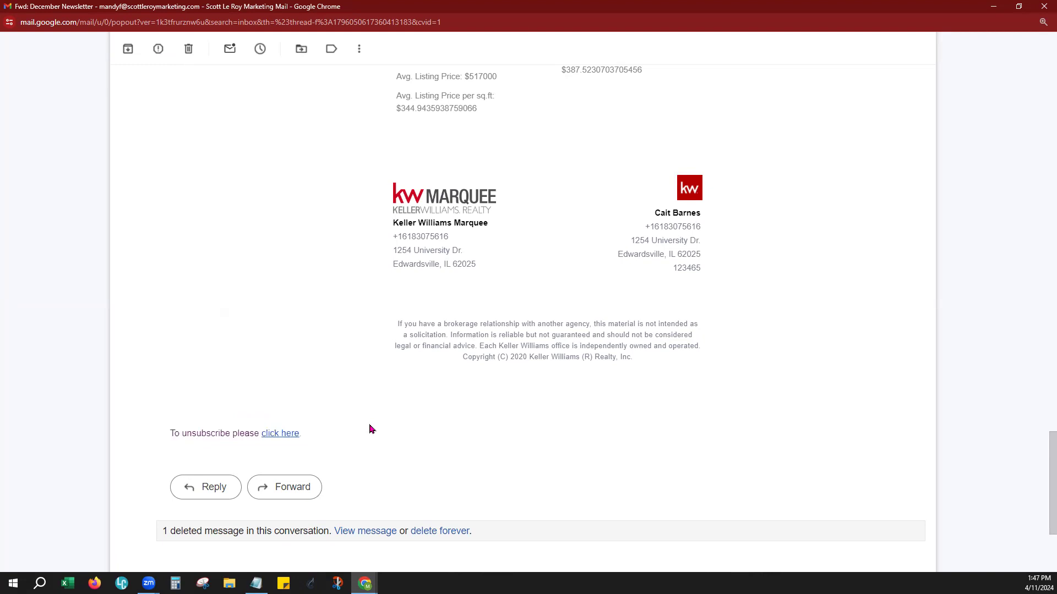
{"action": "left_click", "coordinate": [288, 437]}
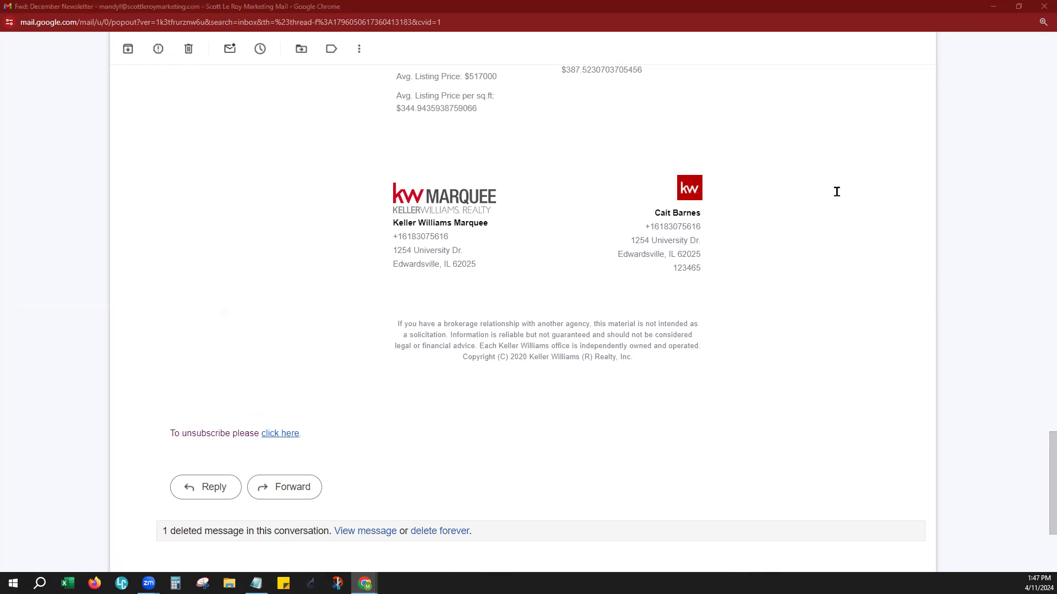
{"action": "left_click", "coordinate": [808, 72]}
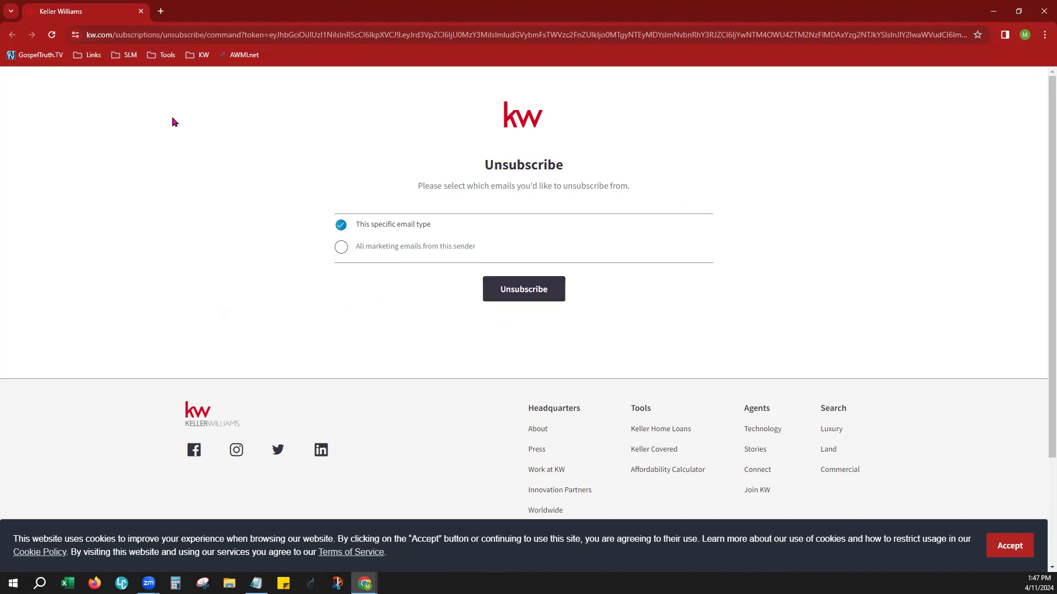
{"action": "left_click", "coordinate": [1043, 11]}
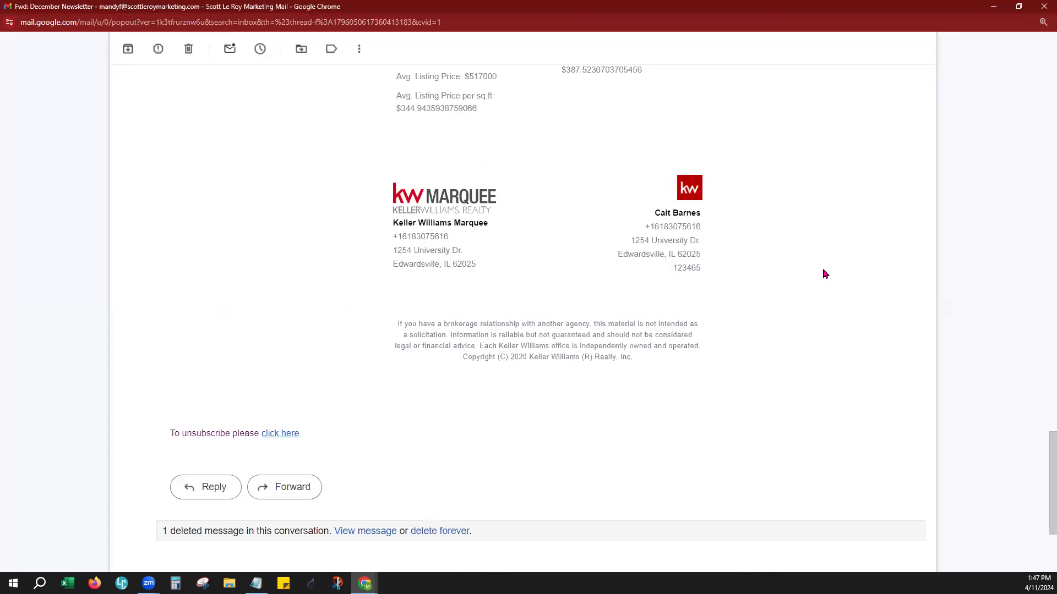
Look back up through the newsletter, close its email window and return to KW Command
{"action": "scroll", "coordinate": [826, 272], "scroll_direction": "up", "scroll_amount": 12}
{"action": "scroll", "coordinate": [833, 270], "scroll_direction": "up", "scroll_amount": 15}
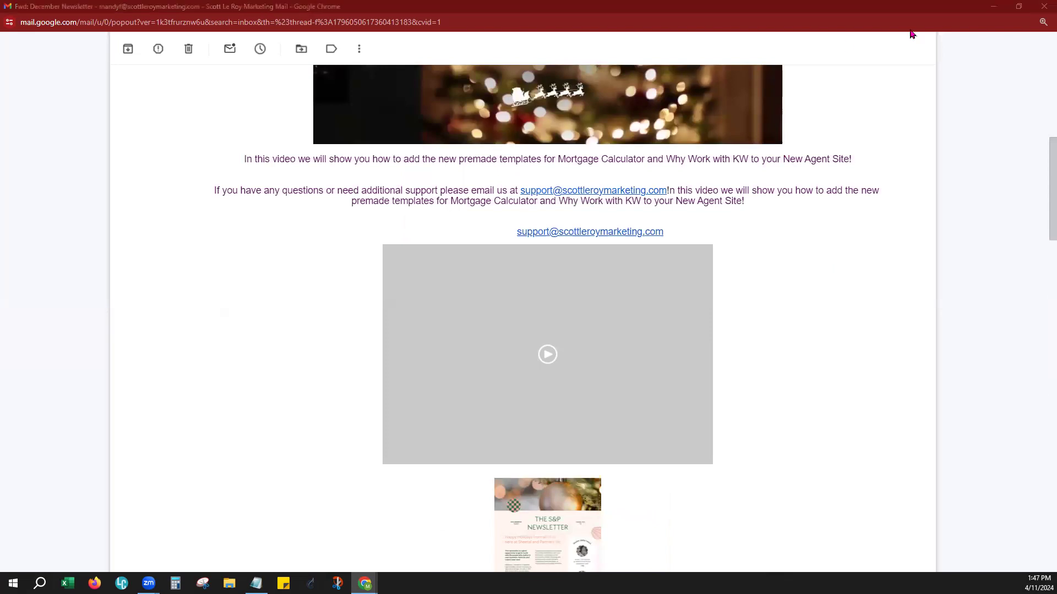
{"action": "left_click", "coordinate": [1042, 8]}
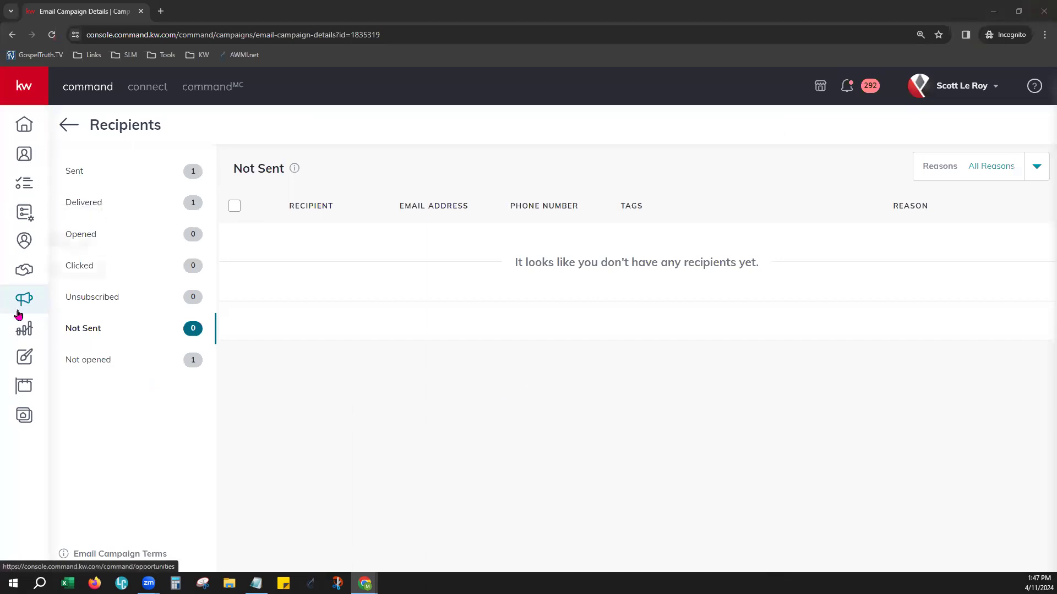
Create a new email design from the Approachable - For Sale template in the Template Library
{"action": "left_click", "coordinate": [24, 358]}
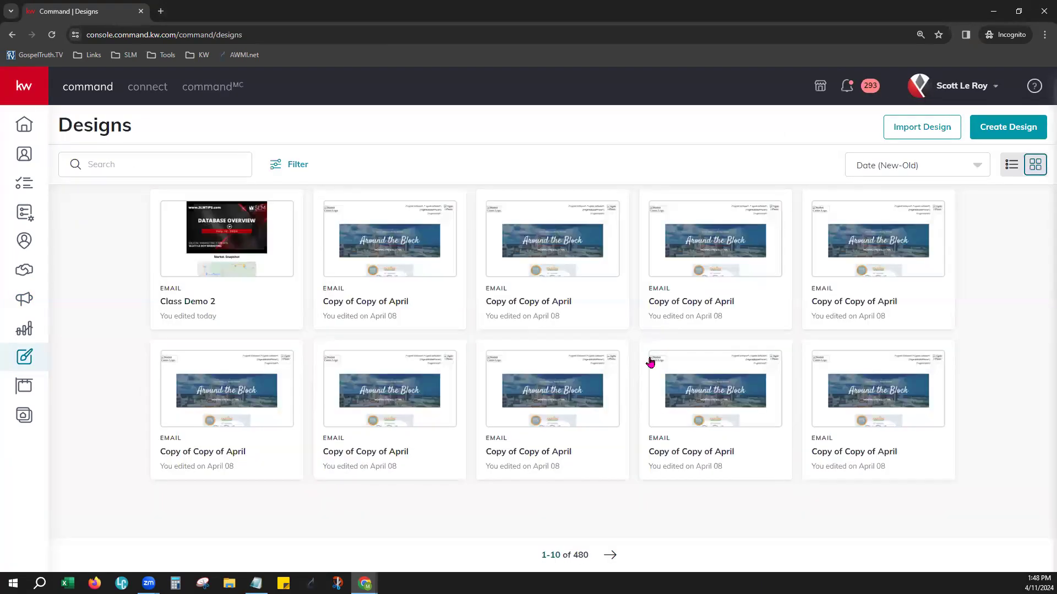
{"action": "left_click", "coordinate": [1028, 130]}
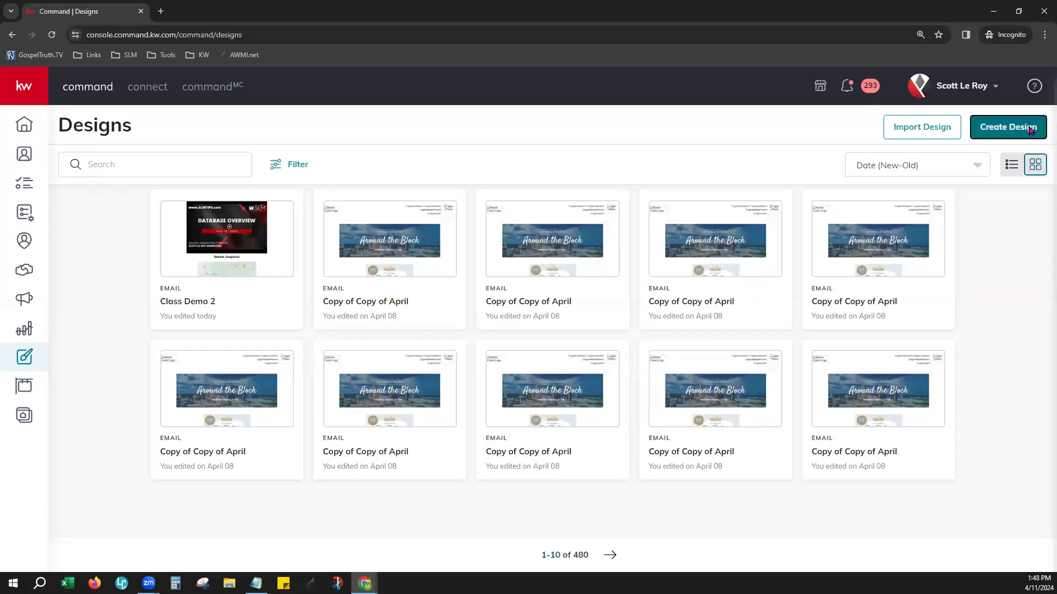
{"action": "left_click", "coordinate": [413, 293]}
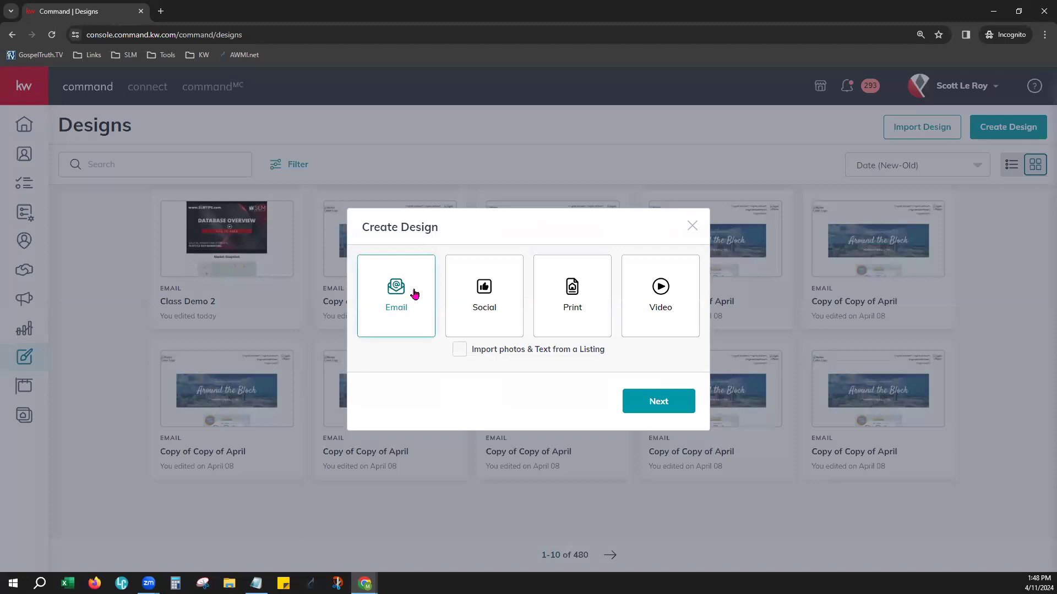
{"action": "left_click", "coordinate": [625, 405]}
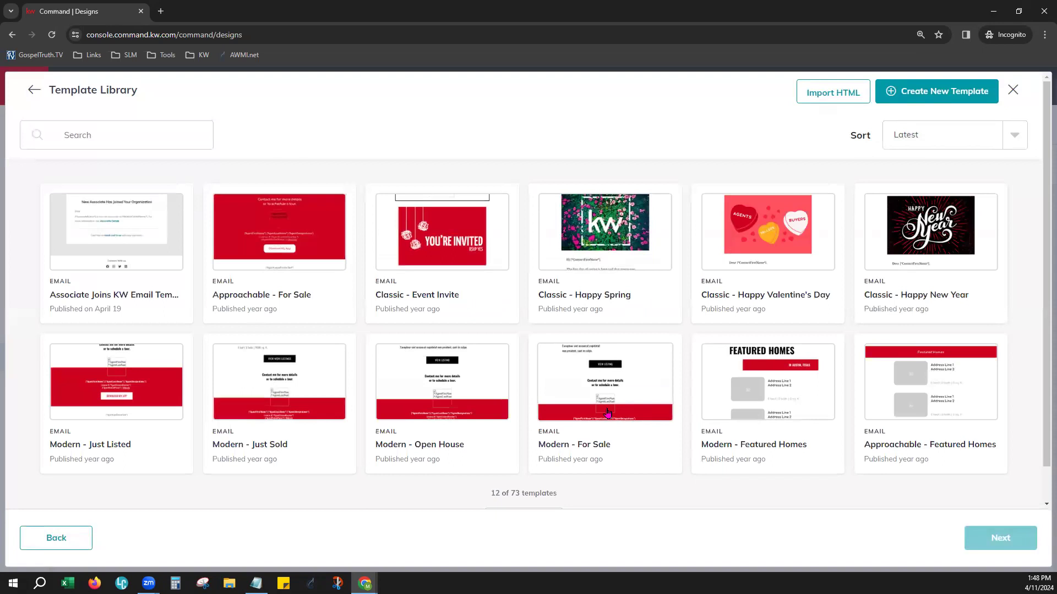
{"action": "left_click", "coordinate": [303, 244]}
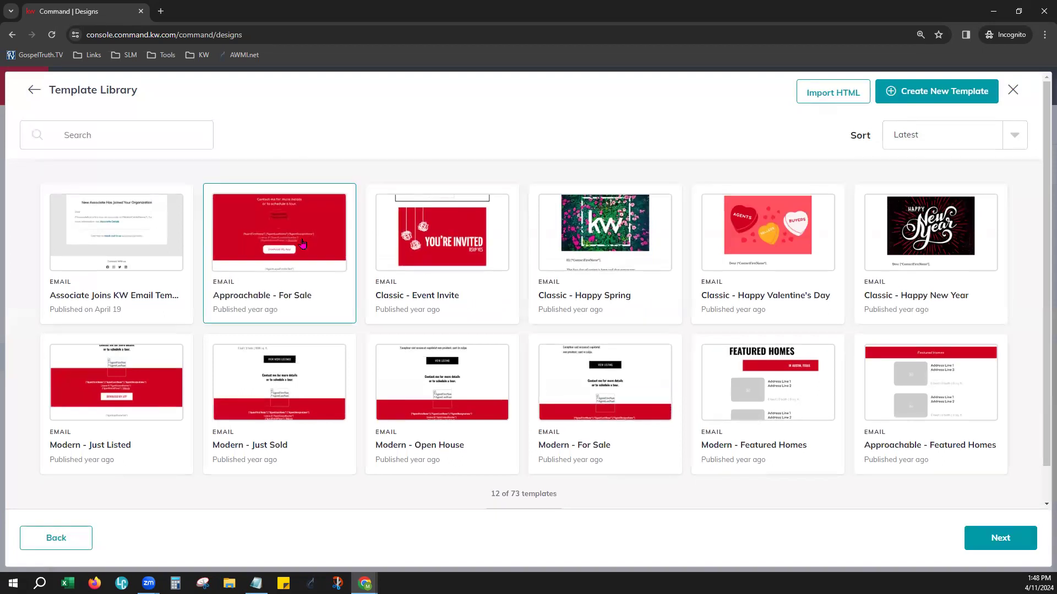
{"action": "left_click", "coordinate": [981, 537]}
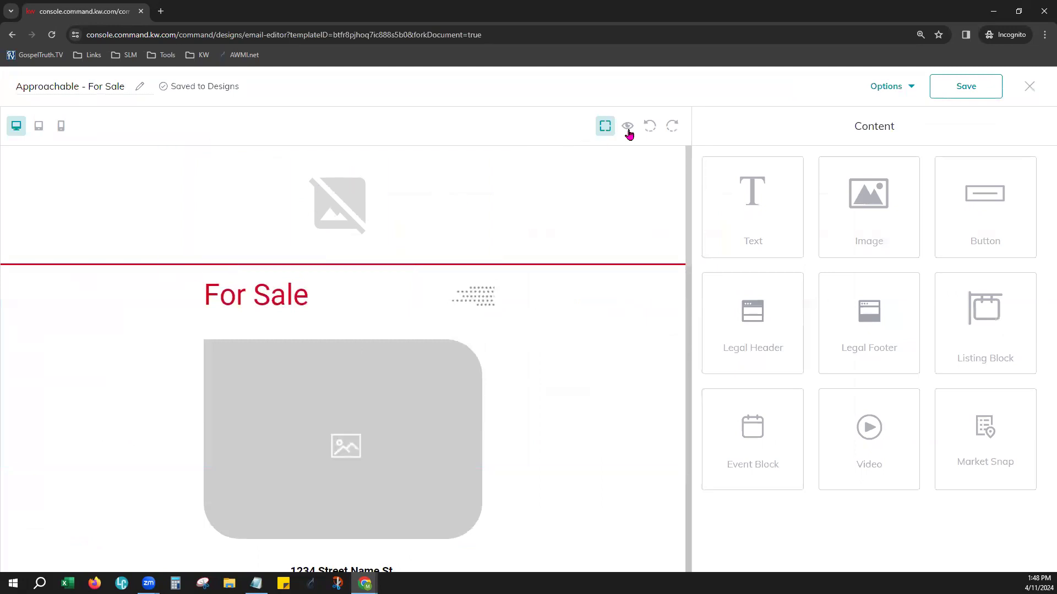
Preview the For Sale email briefly, close the preview and examine the template's body text, contact section and footer placeholders
{"action": "left_click", "coordinate": [628, 130]}
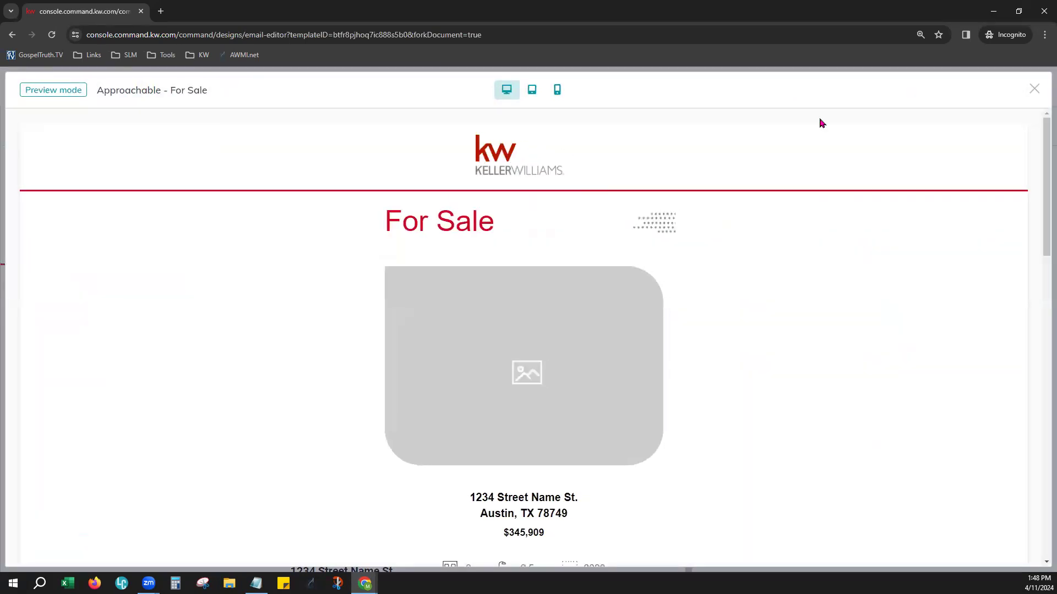
{"action": "left_click", "coordinate": [1032, 89]}
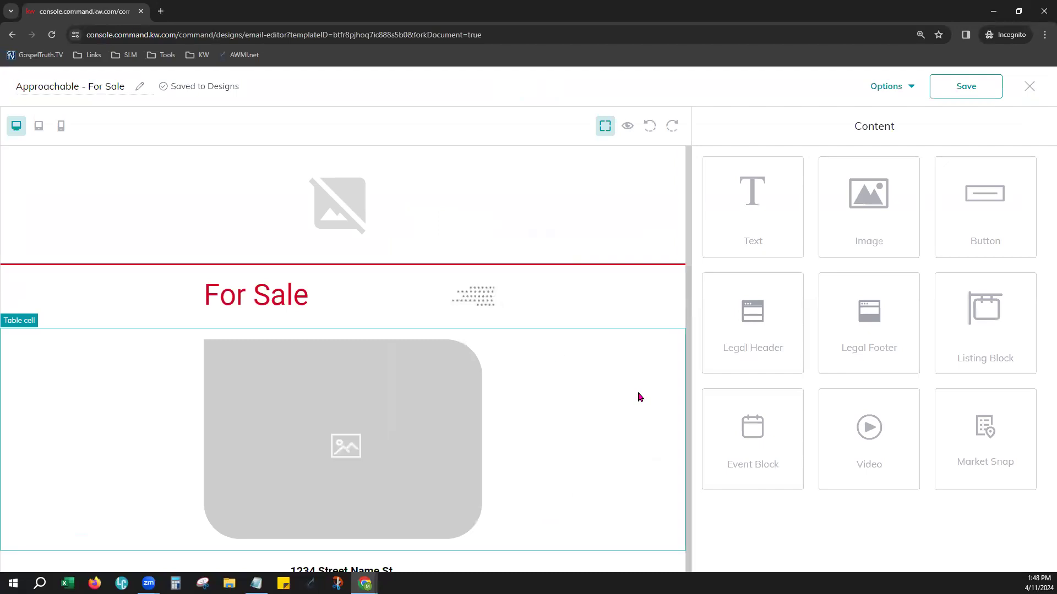
{"action": "scroll", "coordinate": [641, 396], "scroll_direction": "down", "scroll_amount": 10}
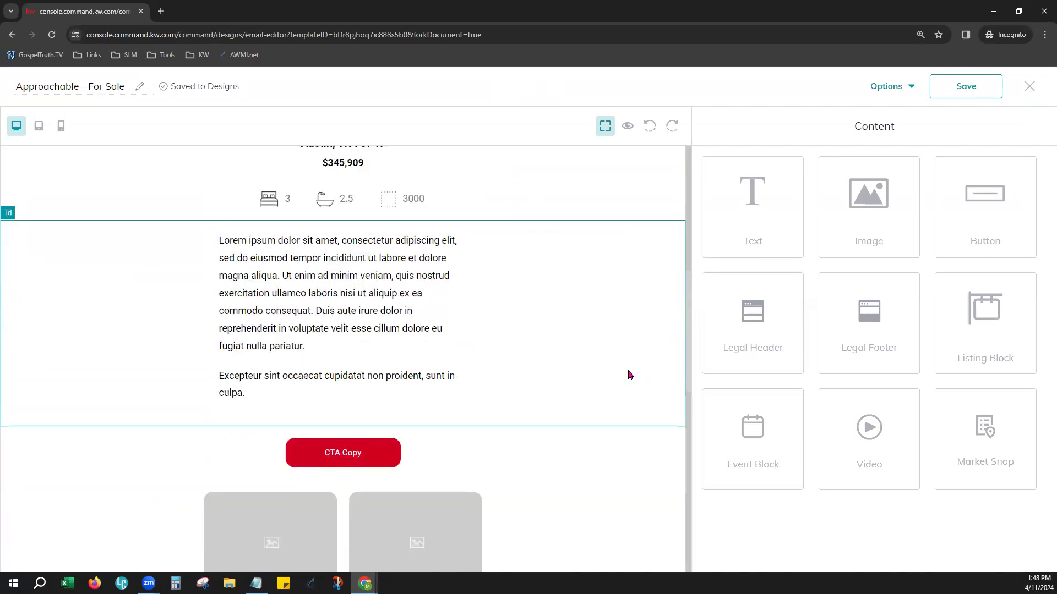
{"action": "scroll", "coordinate": [624, 372], "scroll_direction": "down", "scroll_amount": 5}
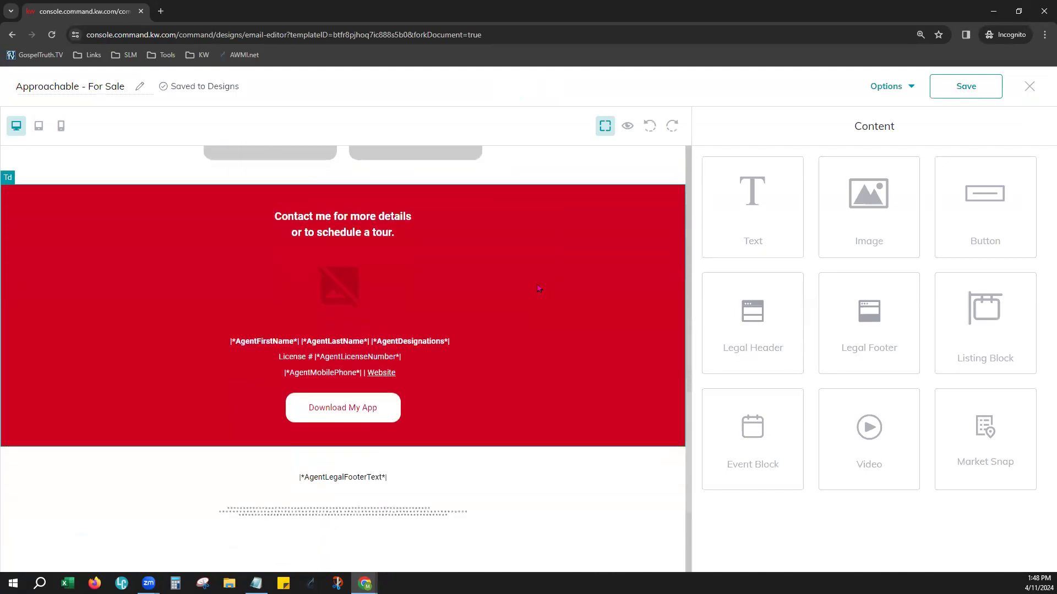
{"action": "scroll", "coordinate": [538, 288], "scroll_direction": "down", "scroll_amount": 2}
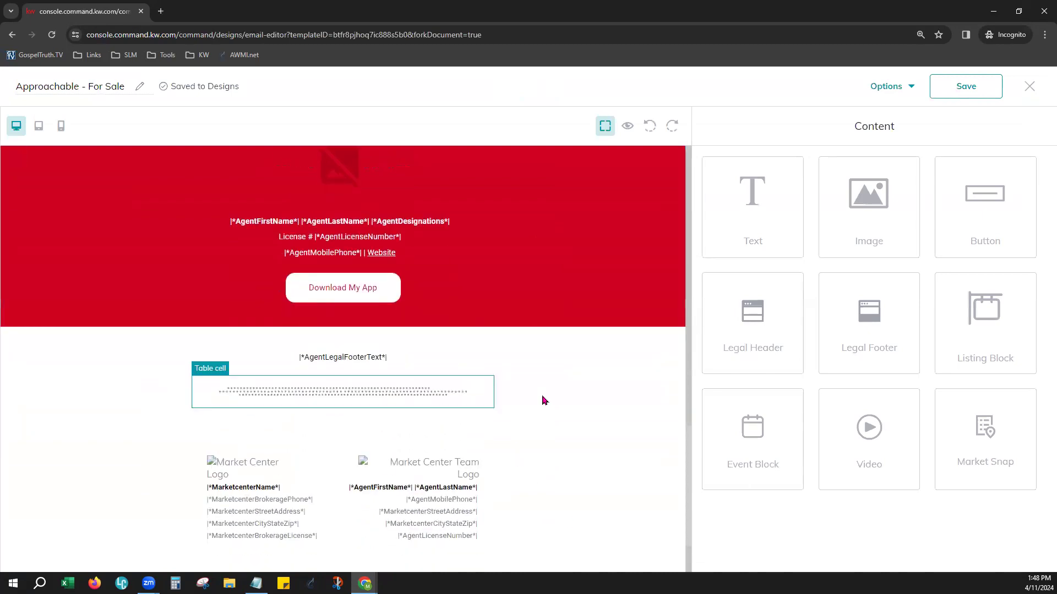
{"action": "scroll", "coordinate": [551, 398], "scroll_direction": "up", "scroll_amount": 2}
{"action": "scroll", "coordinate": [551, 399], "scroll_direction": "up", "scroll_amount": 1}
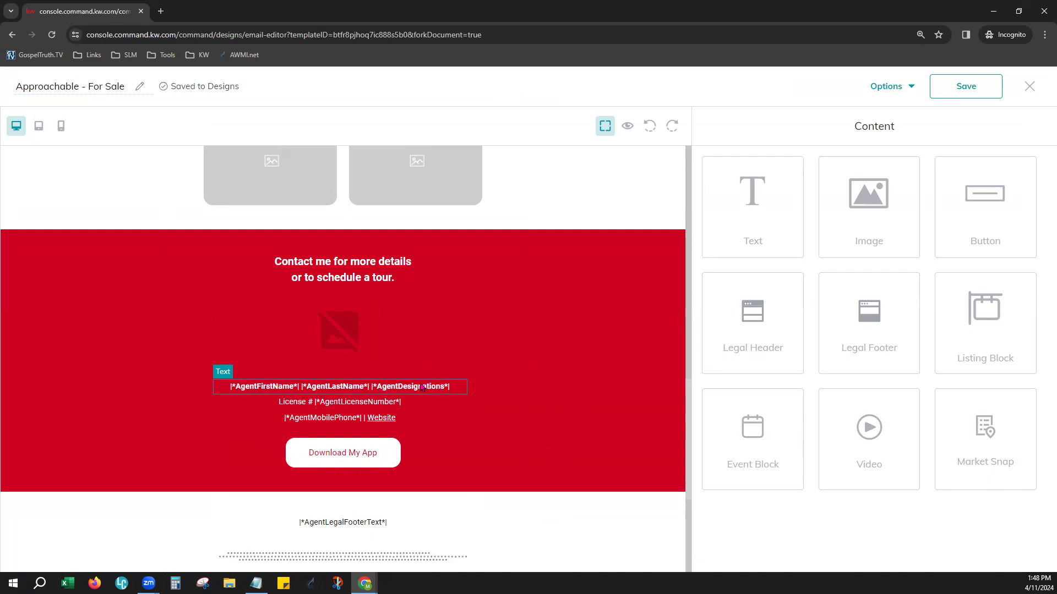
Select the license number line, preview how the agent placeholders in the contact section and footer are filled, and close the preview
{"action": "left_click", "coordinate": [293, 409]}
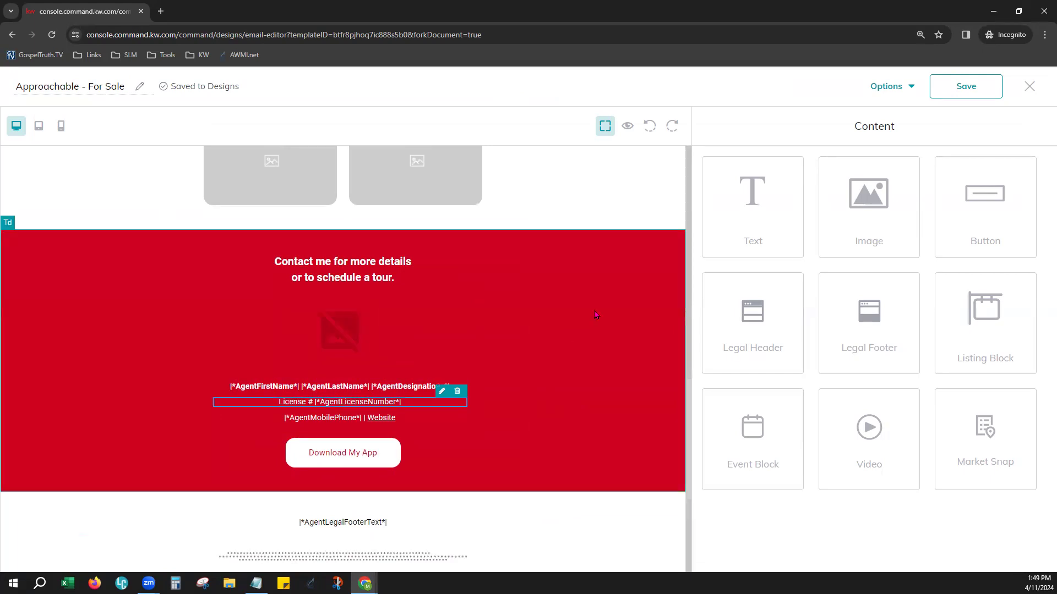
{"action": "left_click", "coordinate": [629, 127]}
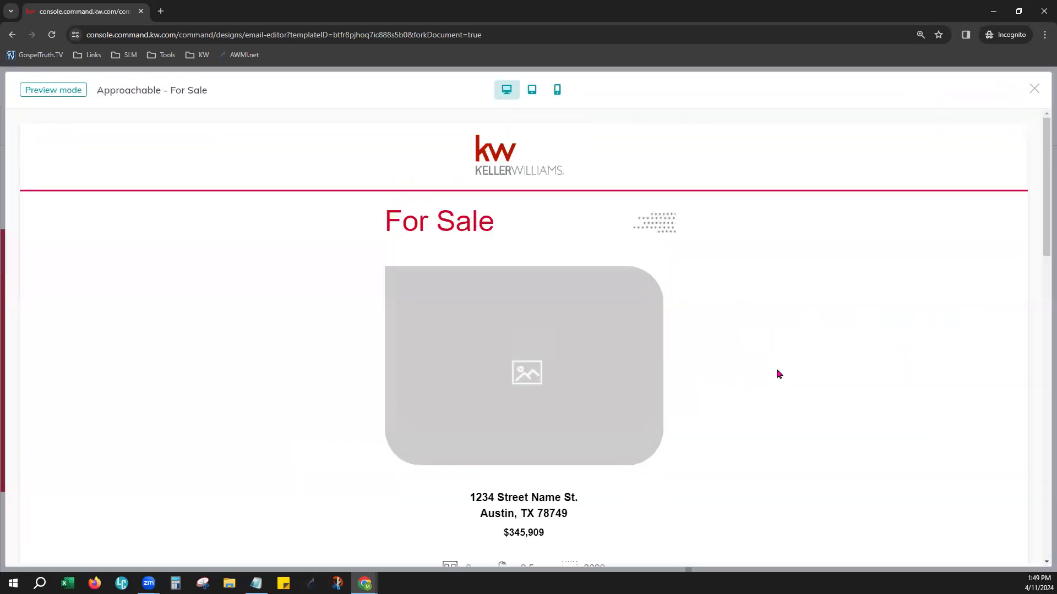
{"action": "scroll", "coordinate": [778, 374], "scroll_direction": "down", "scroll_amount": 15}
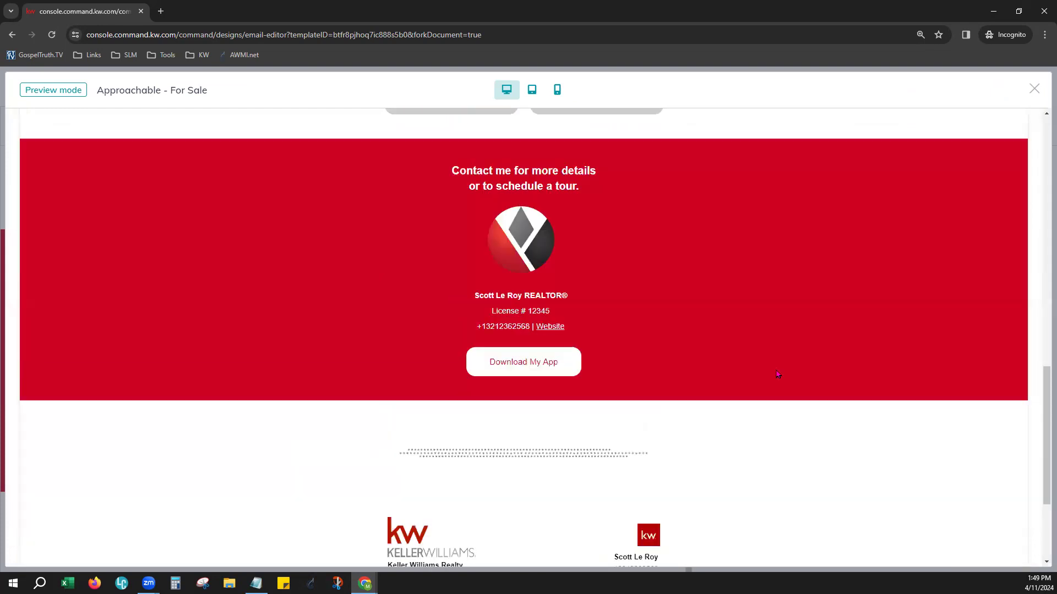
{"action": "scroll", "coordinate": [779, 374], "scroll_direction": "down", "scroll_amount": 1}
{"action": "scroll", "coordinate": [520, 249], "scroll_direction": "up", "scroll_amount": 2}
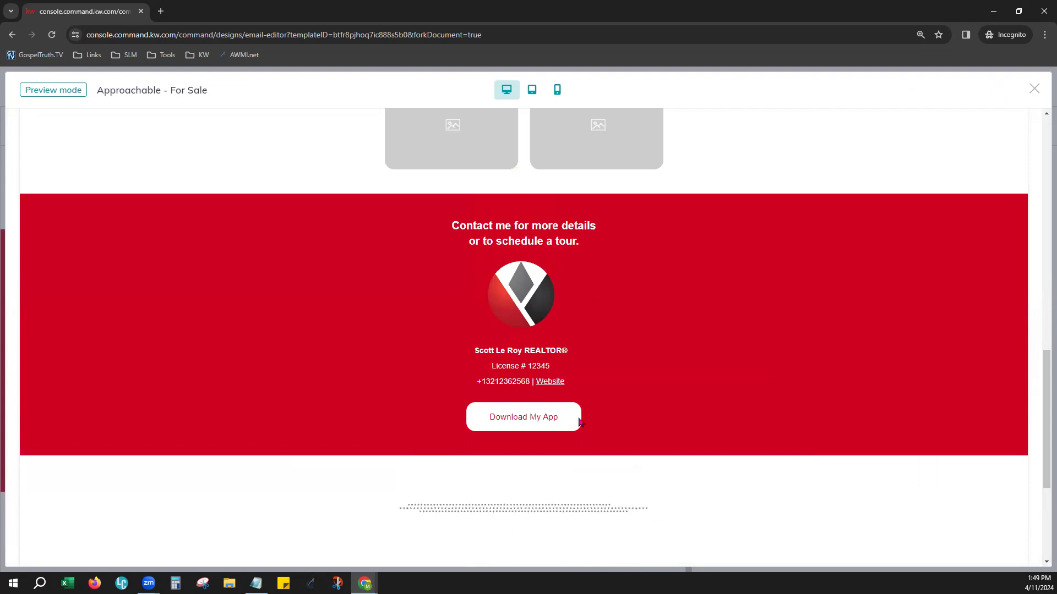
{"action": "left_click", "coordinate": [1031, 89]}
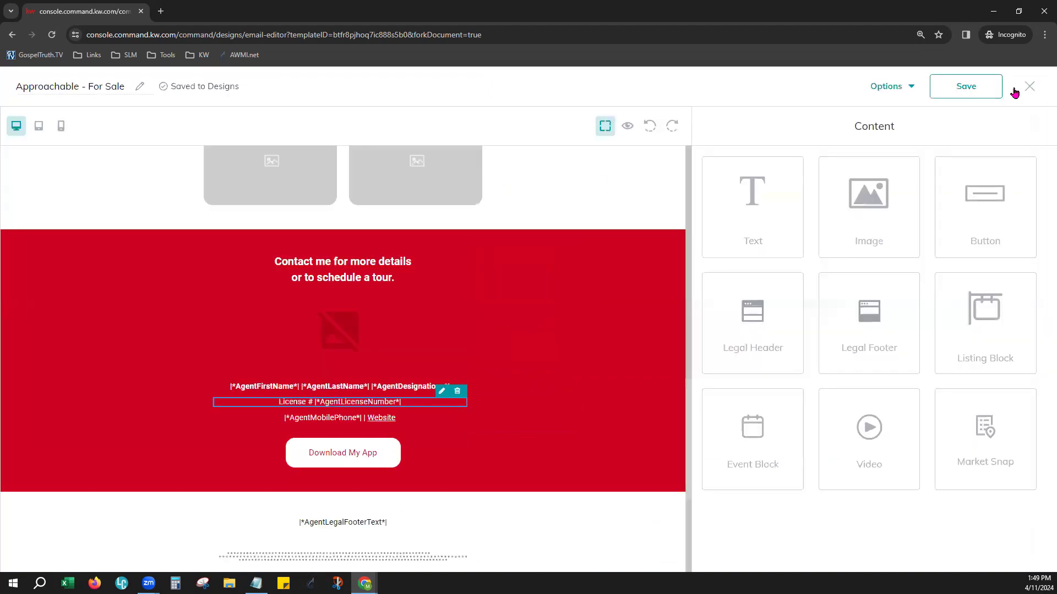
Open the Download My App button for editing, try the Web address link type and set Link To to Landing page
{"action": "left_click", "coordinate": [343, 453]}
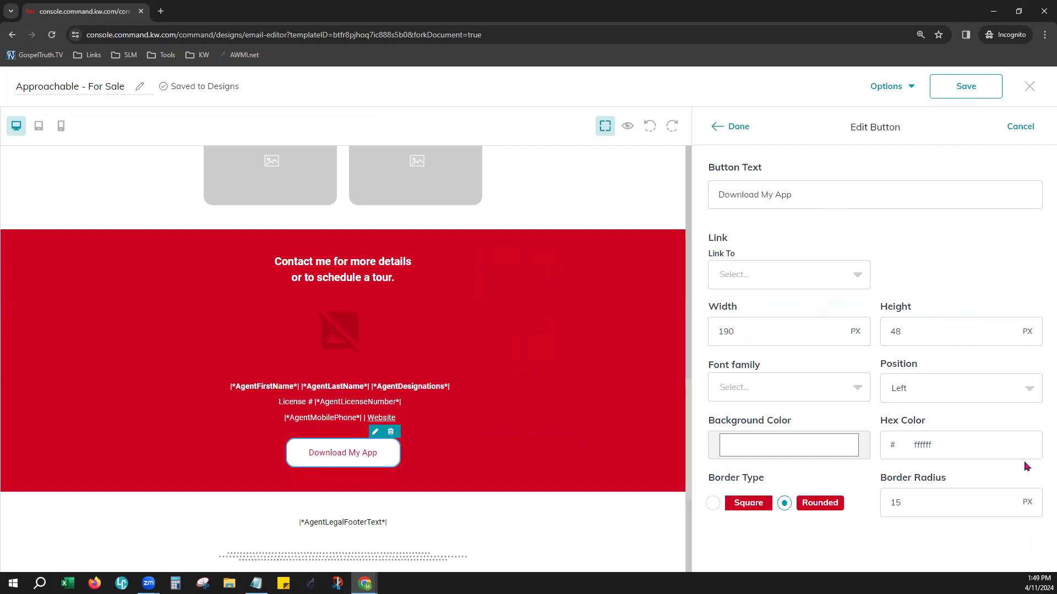
{"action": "left_click", "coordinate": [769, 275]}
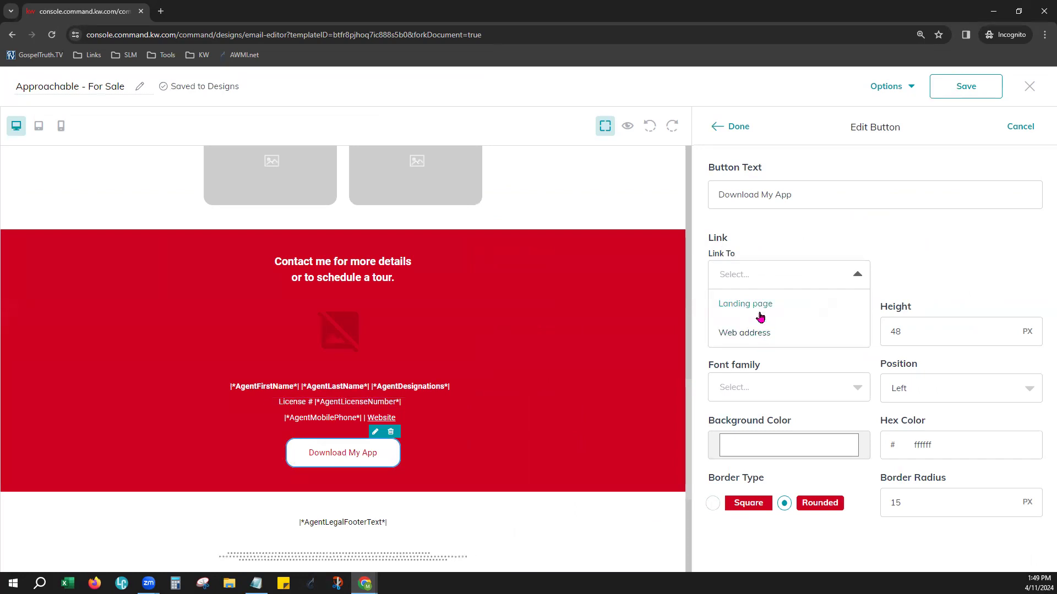
{"action": "left_click", "coordinate": [750, 333]}
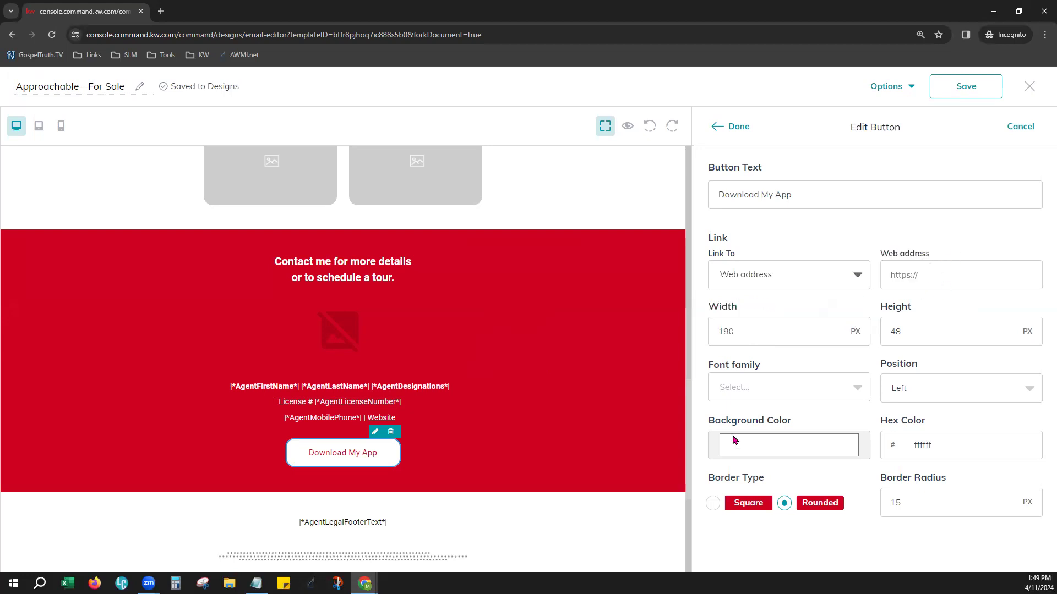
{"action": "left_click", "coordinate": [799, 273]}
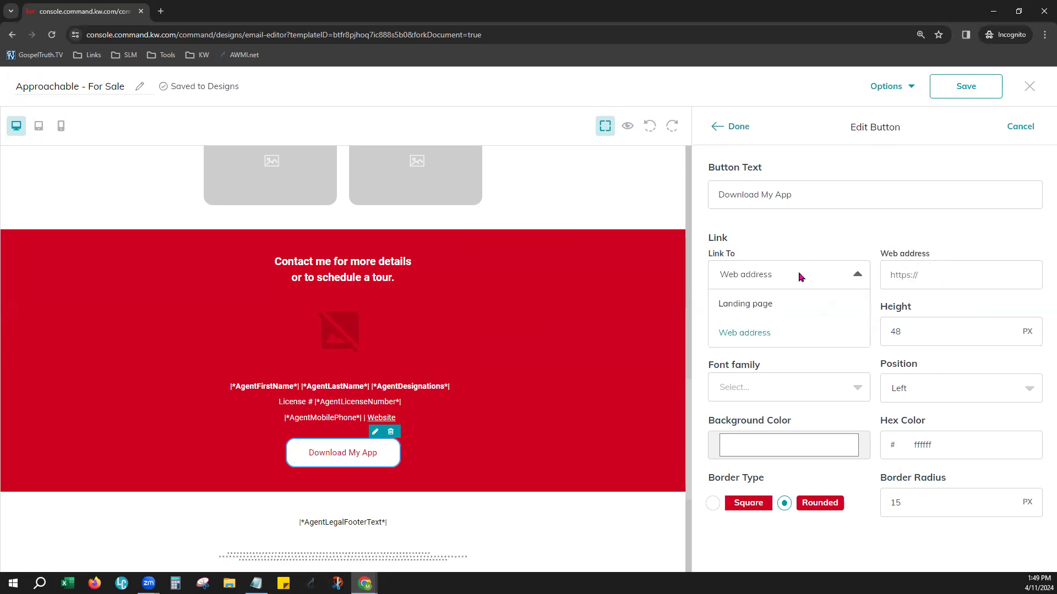
{"action": "left_click", "coordinate": [770, 304]}
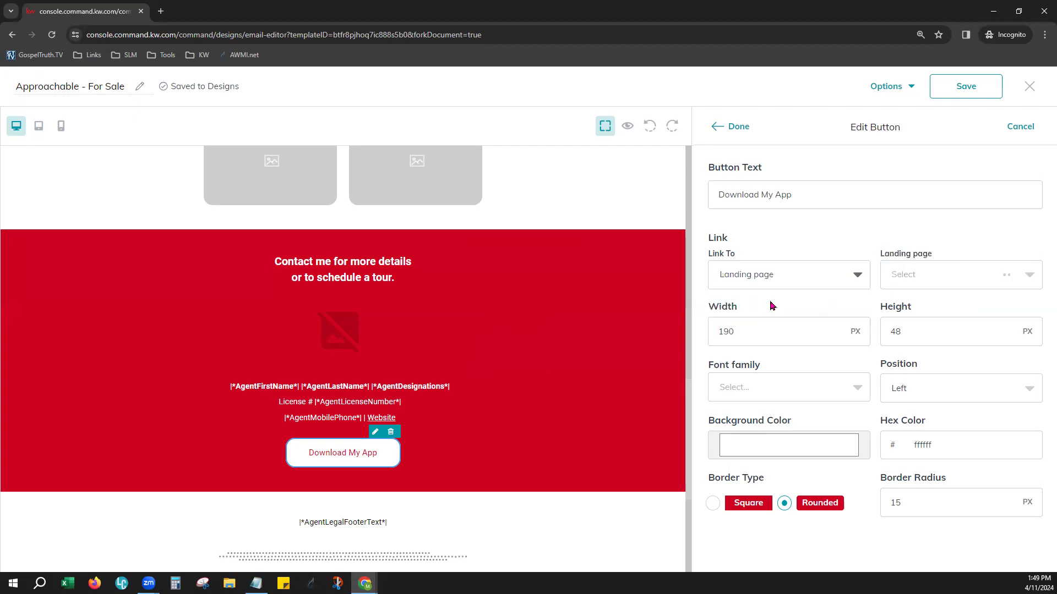
Look through the landing pages available as the button's link target without choosing one, and finish editing the button
{"action": "left_click", "coordinate": [910, 274]}
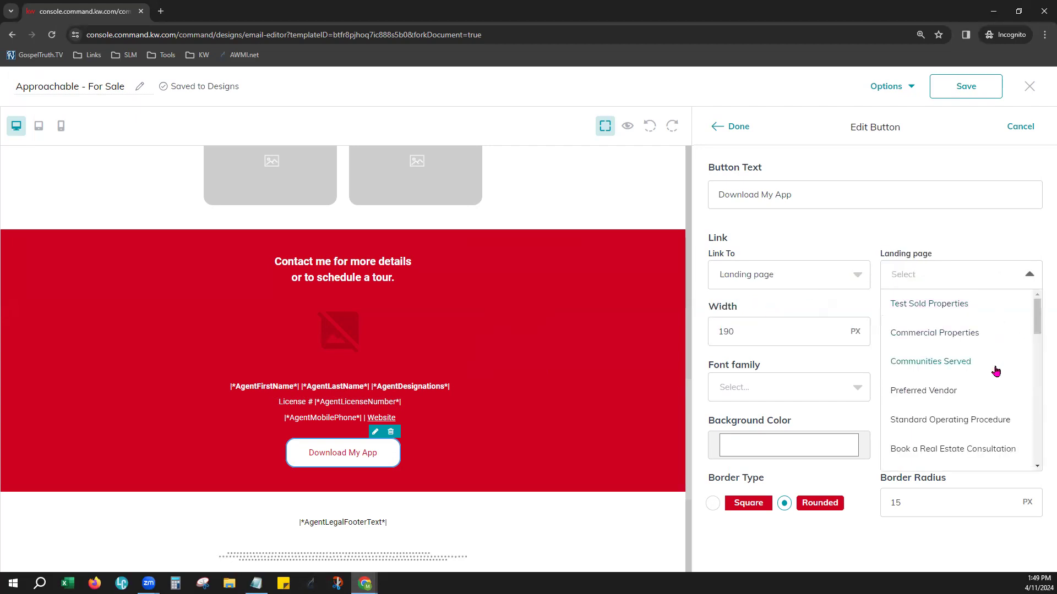
{"action": "scroll", "coordinate": [995, 383], "scroll_direction": "down", "scroll_amount": 1}
{"action": "scroll", "coordinate": [995, 384], "scroll_direction": "down", "scroll_amount": 5}
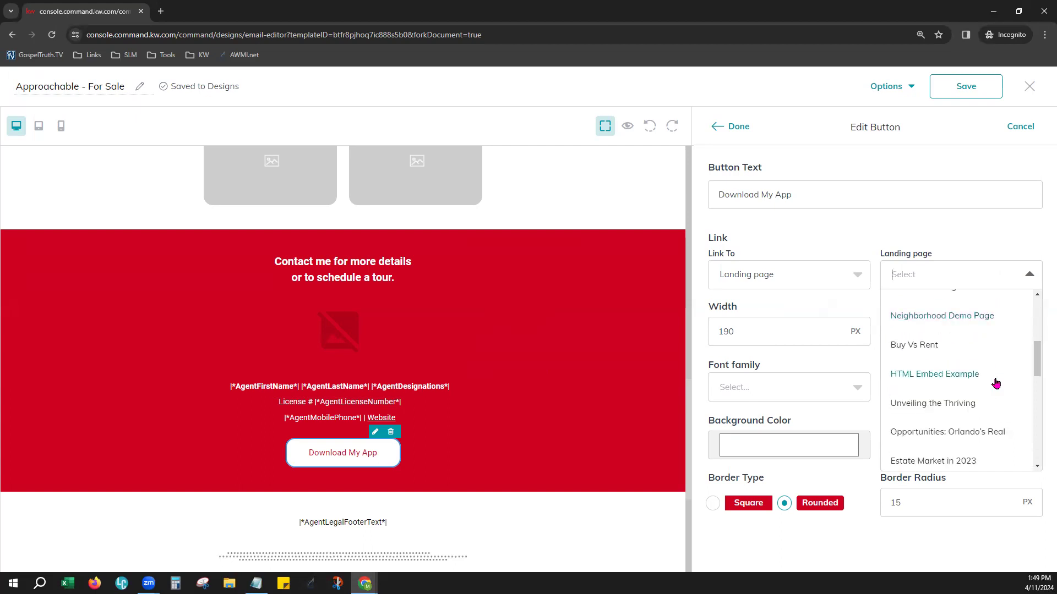
{"action": "scroll", "coordinate": [996, 383], "scroll_direction": "down", "scroll_amount": 3}
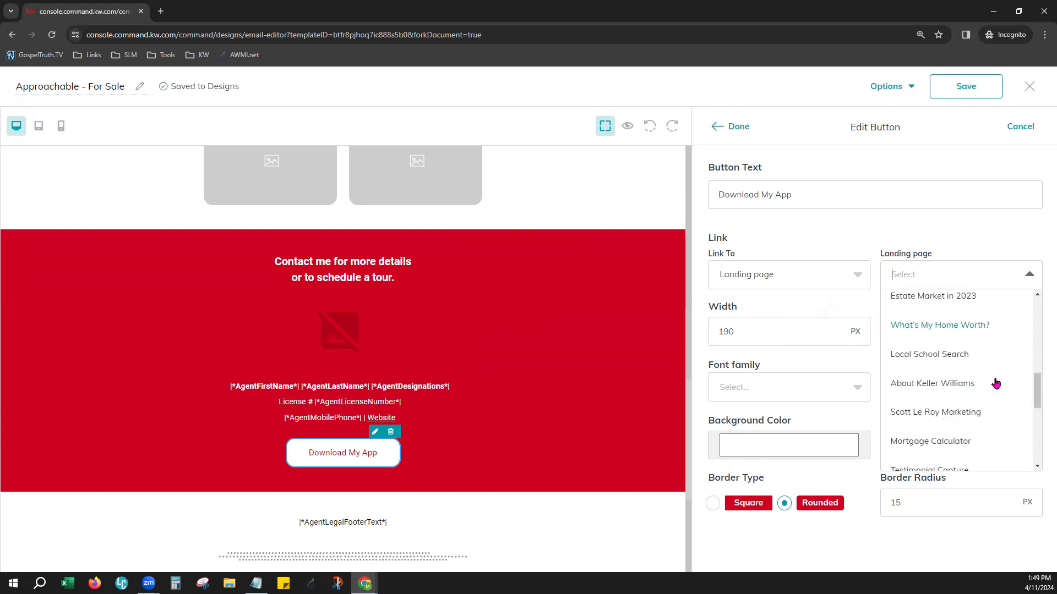
{"action": "scroll", "coordinate": [996, 384], "scroll_direction": "down", "scroll_amount": 3}
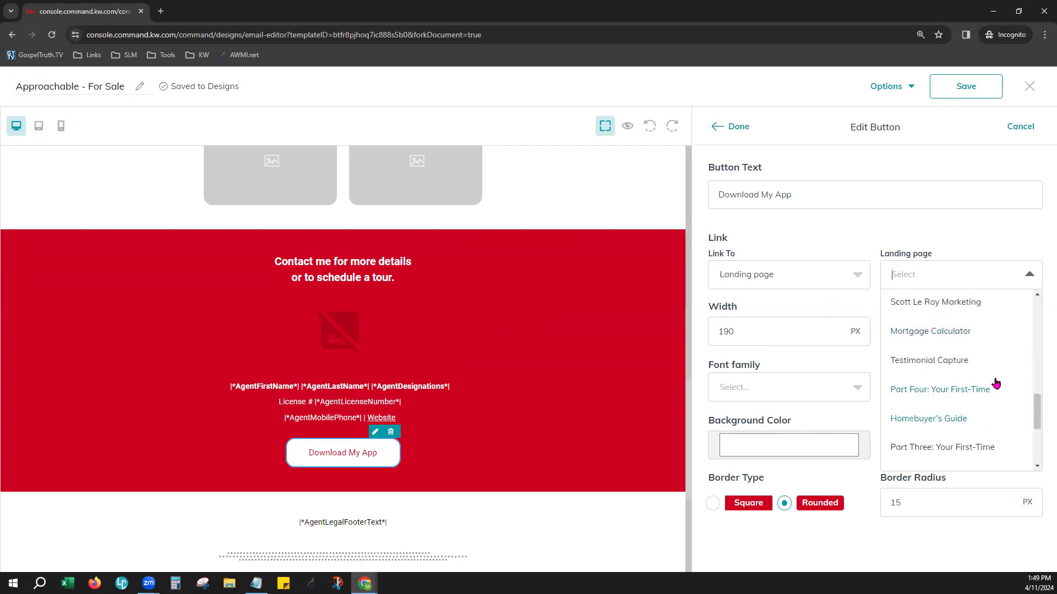
{"action": "scroll", "coordinate": [996, 384], "scroll_direction": "down", "scroll_amount": 3}
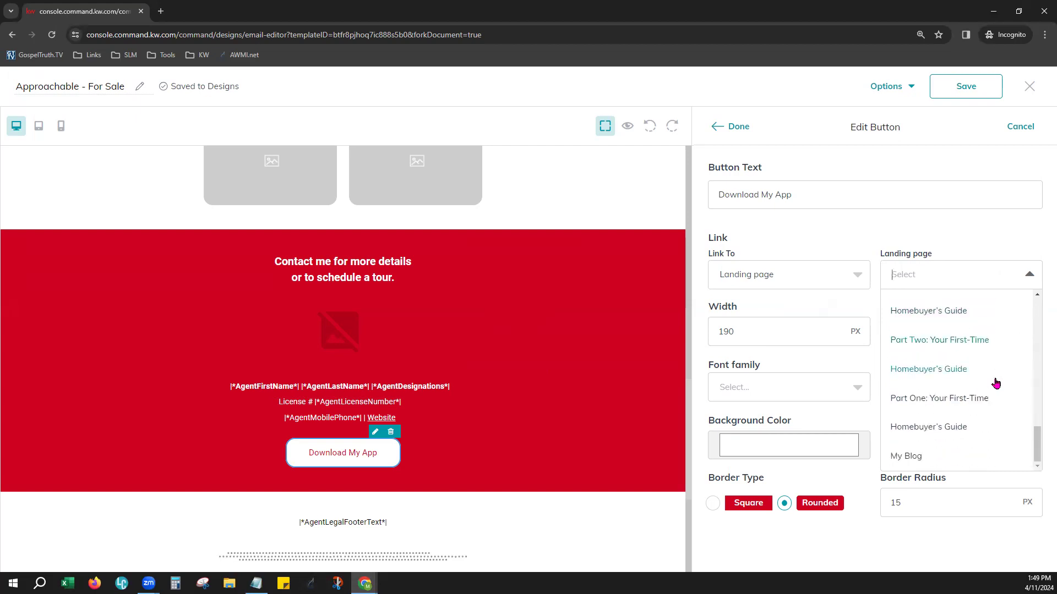
{"action": "scroll", "coordinate": [996, 384], "scroll_direction": "up", "scroll_amount": 5}
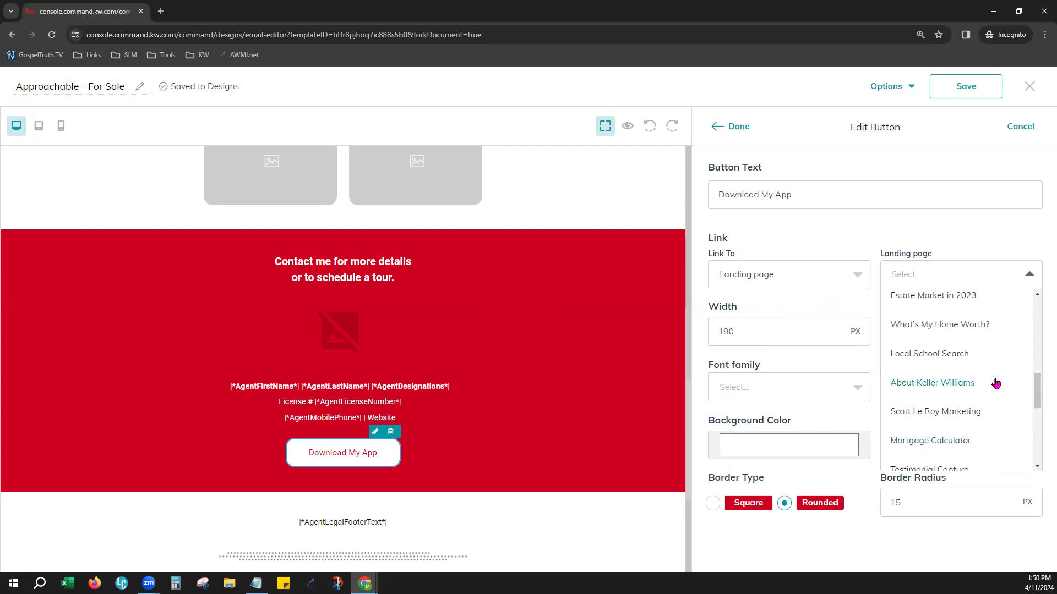
{"action": "scroll", "coordinate": [996, 384], "scroll_direction": "up", "scroll_amount": 2}
{"action": "scroll", "coordinate": [996, 383], "scroll_direction": "up", "scroll_amount": 5}
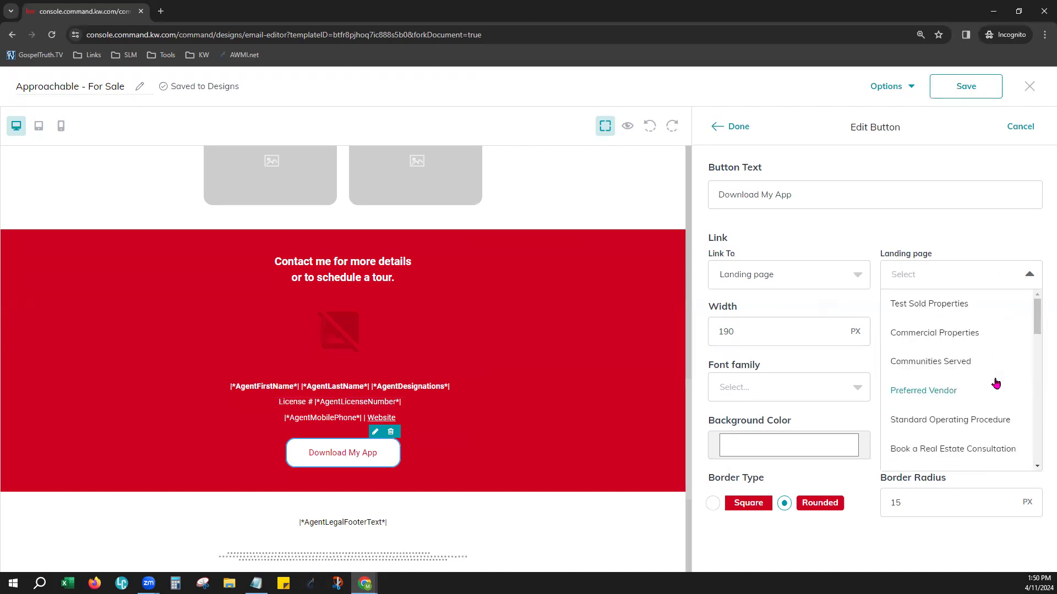
{"action": "left_click", "coordinate": [985, 240]}
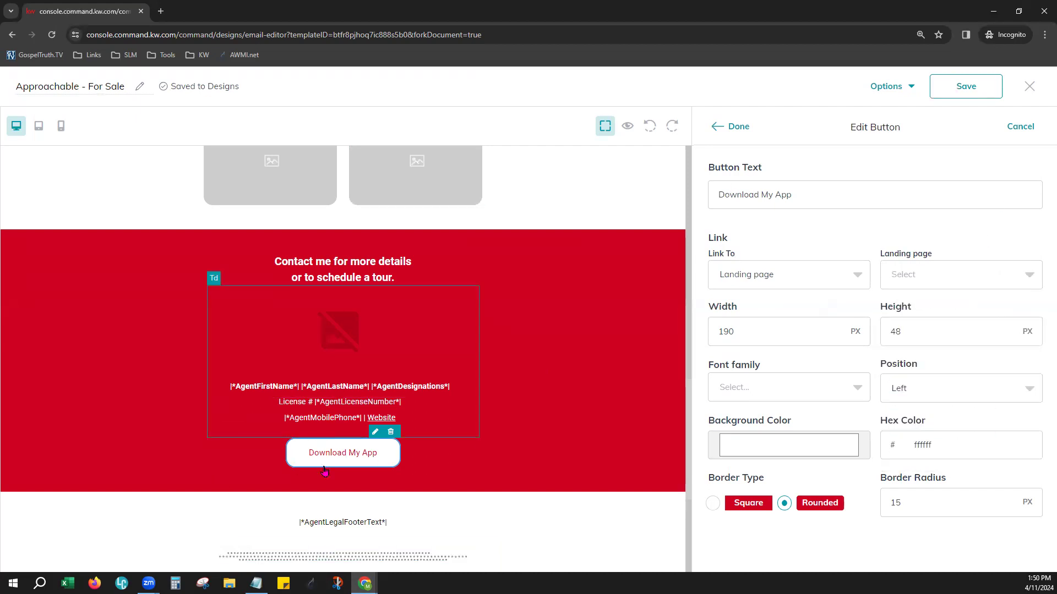
{"action": "left_click", "coordinate": [738, 127]}
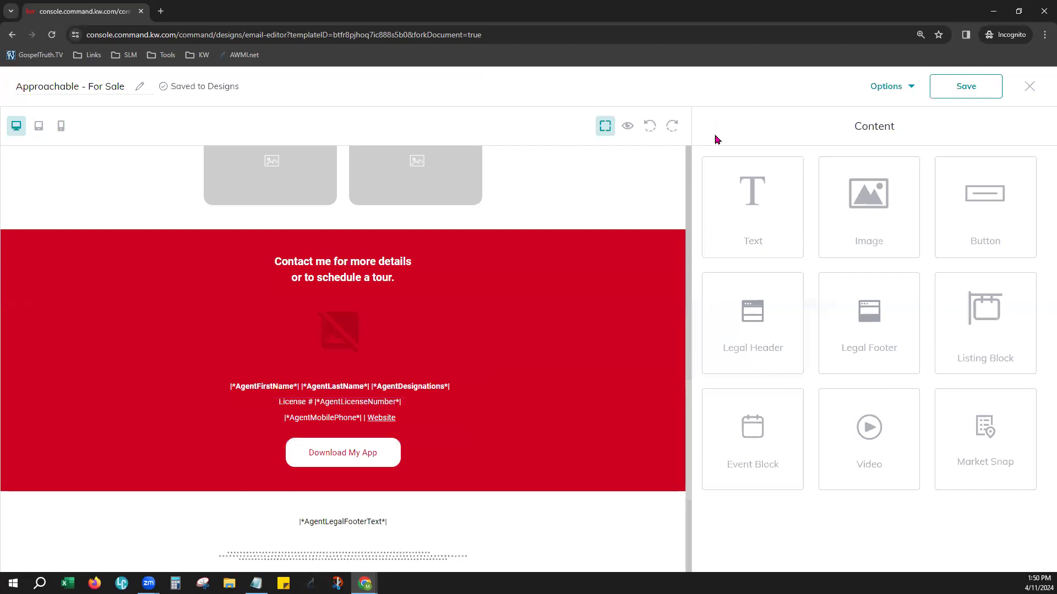
Delete the lorem ipsum text section above the CTA Copy button
{"action": "scroll", "coordinate": [570, 445], "scroll_direction": "up", "scroll_amount": 7}
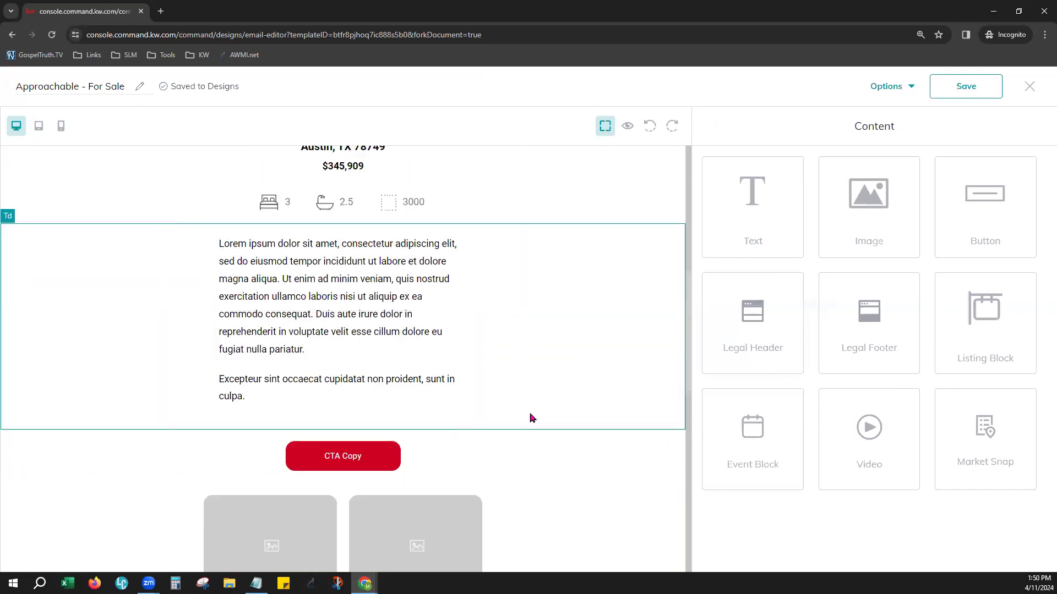
{"action": "scroll", "coordinate": [551, 423], "scroll_direction": "up", "scroll_amount": 1}
{"action": "mouse_move", "coordinate": [554, 337]}
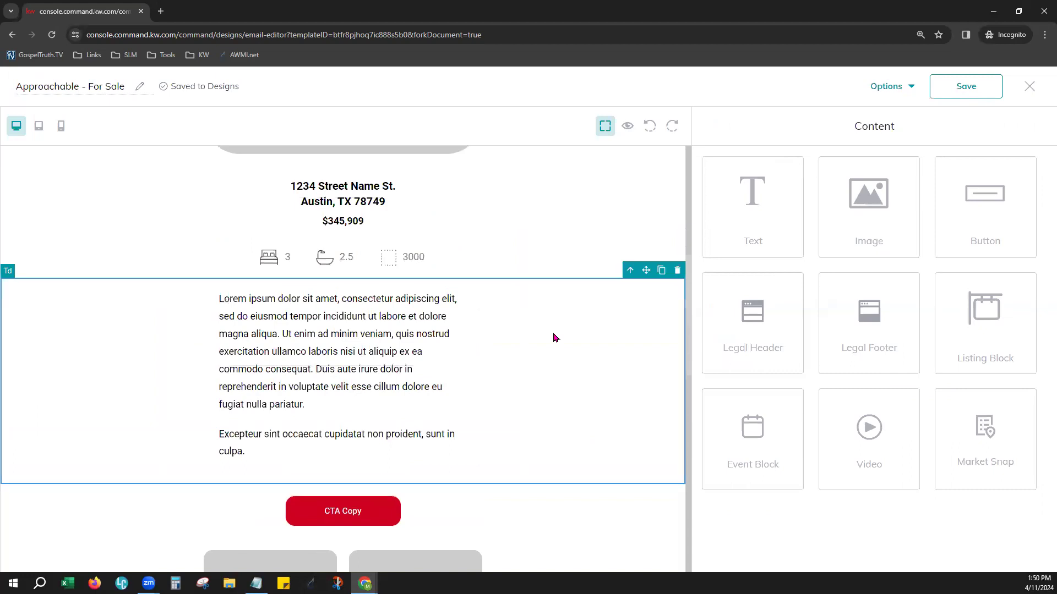
{"action": "left_click", "coordinate": [676, 272]}
Delete both image placeholders below the CTA Copy button
{"action": "left_click", "coordinate": [462, 383]}
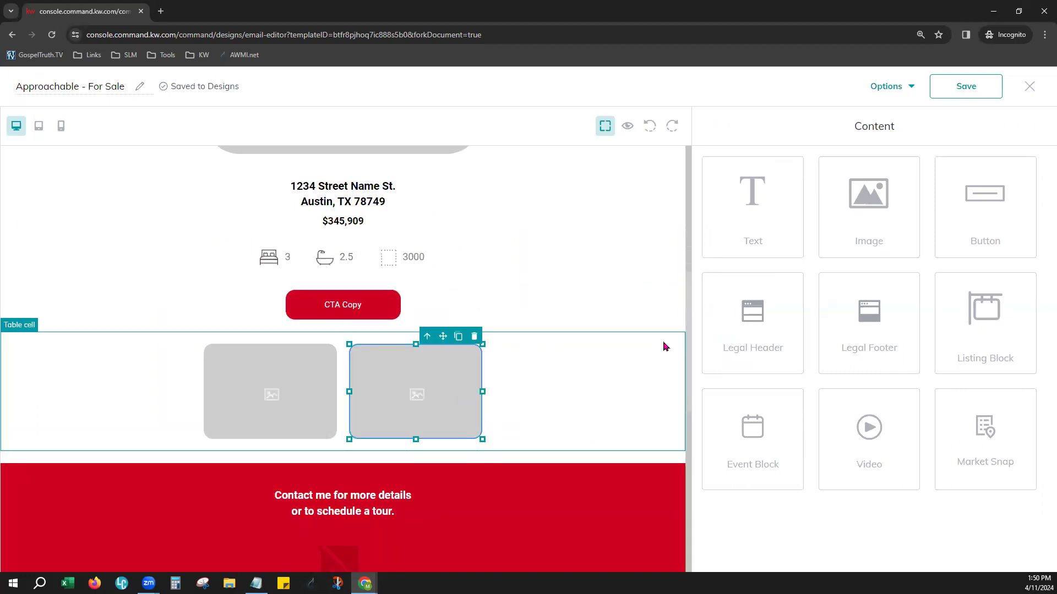
{"action": "left_click", "coordinate": [474, 336]}
{"action": "left_click", "coordinate": [272, 408]}
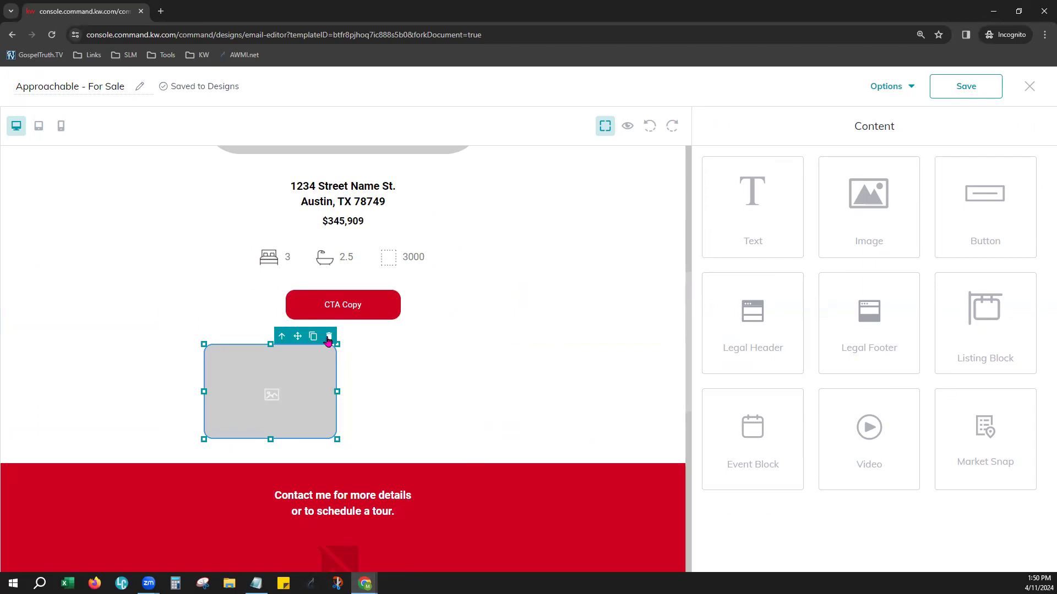
{"action": "left_click", "coordinate": [328, 336]}
{"action": "scroll", "coordinate": [592, 446], "scroll_direction": "down", "scroll_amount": 1}
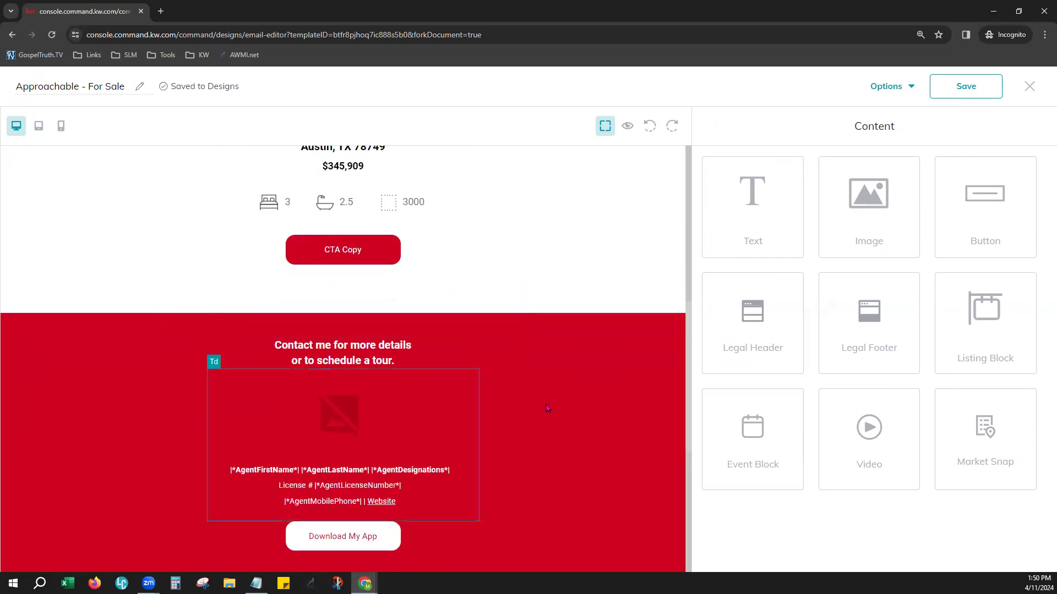
Delete the CTA Copy button and the square footage, bathroom and bedroom details below the listing price
{"action": "scroll", "coordinate": [556, 495], "scroll_direction": "up", "scroll_amount": 4}
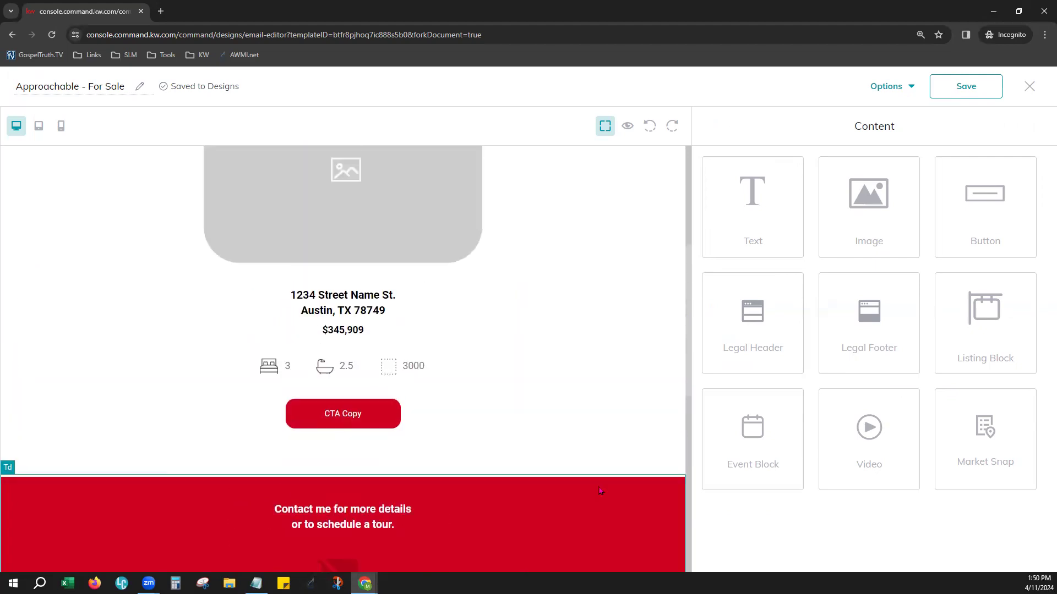
{"action": "left_click", "coordinate": [397, 470]}
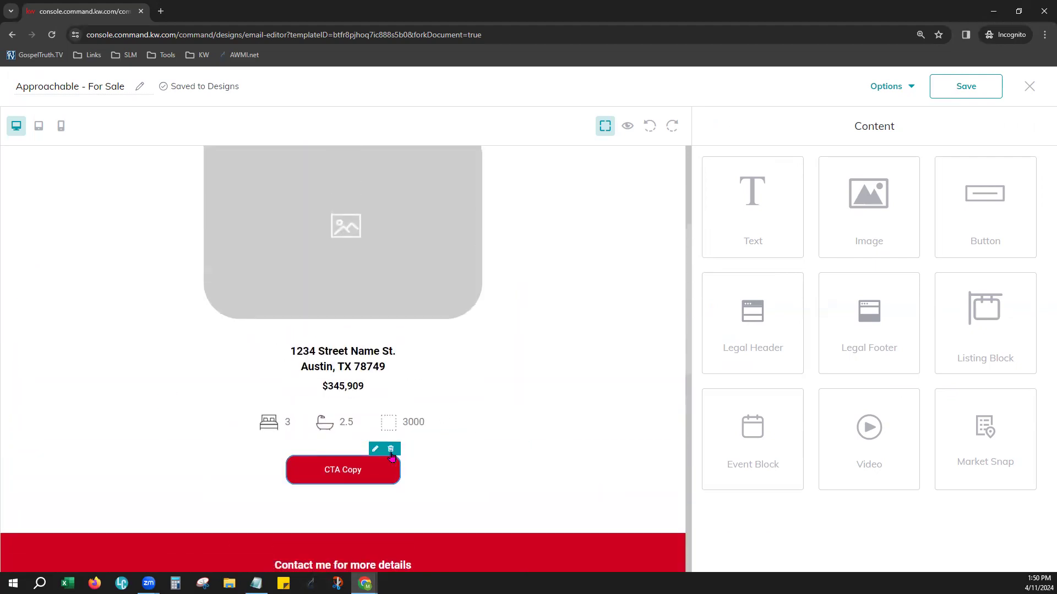
{"action": "left_click", "coordinate": [391, 448]}
{"action": "left_click", "coordinate": [425, 401]}
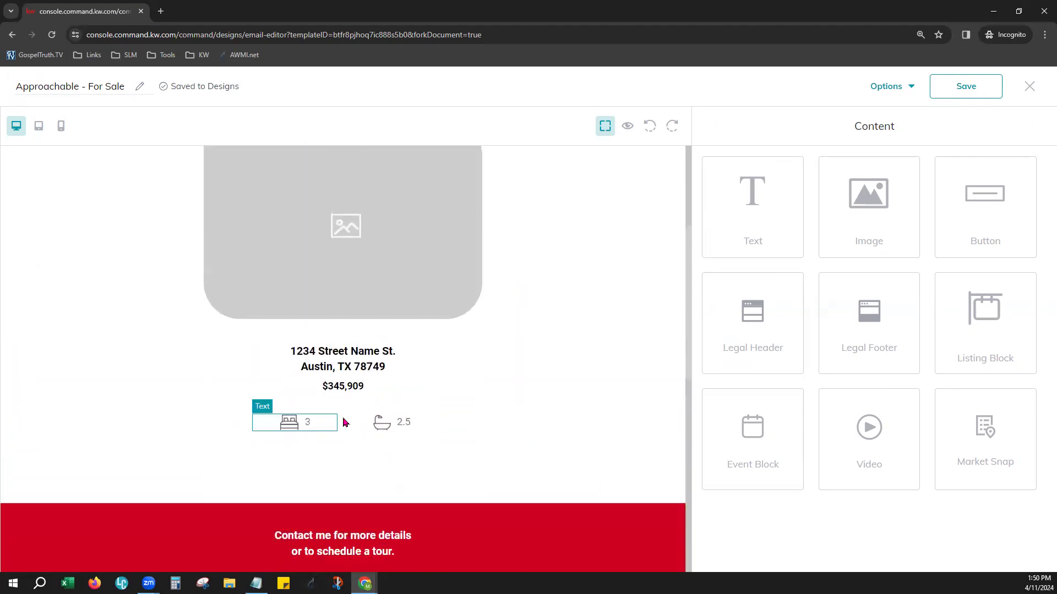
{"action": "left_click", "coordinate": [425, 399]}
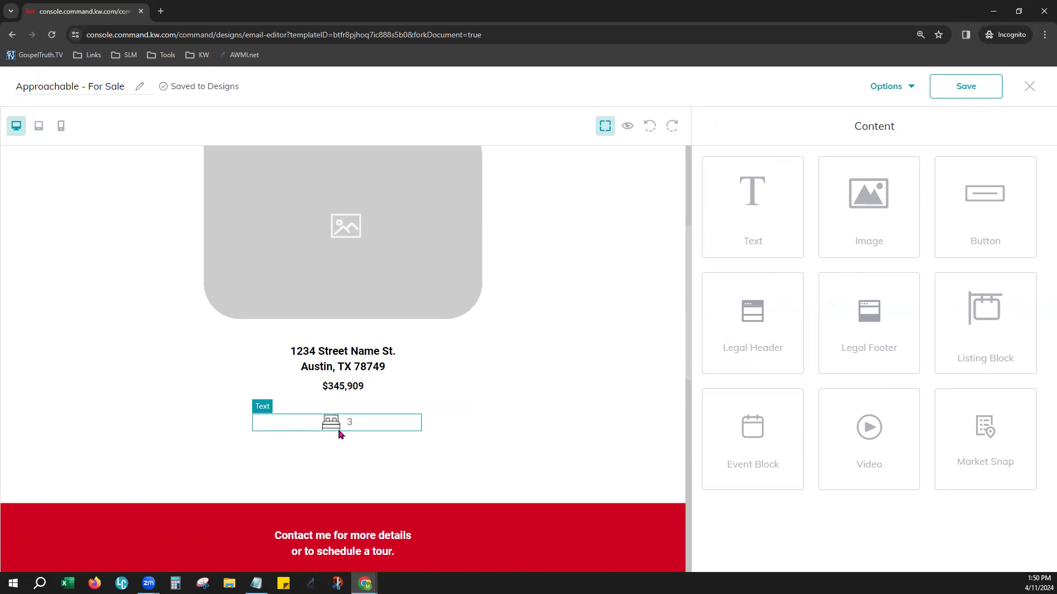
{"action": "left_click", "coordinate": [414, 410]}
Delete the property address text and the large image placeholder below the For Sale heading
{"action": "scroll", "coordinate": [438, 397], "scroll_direction": "up", "scroll_amount": 2}
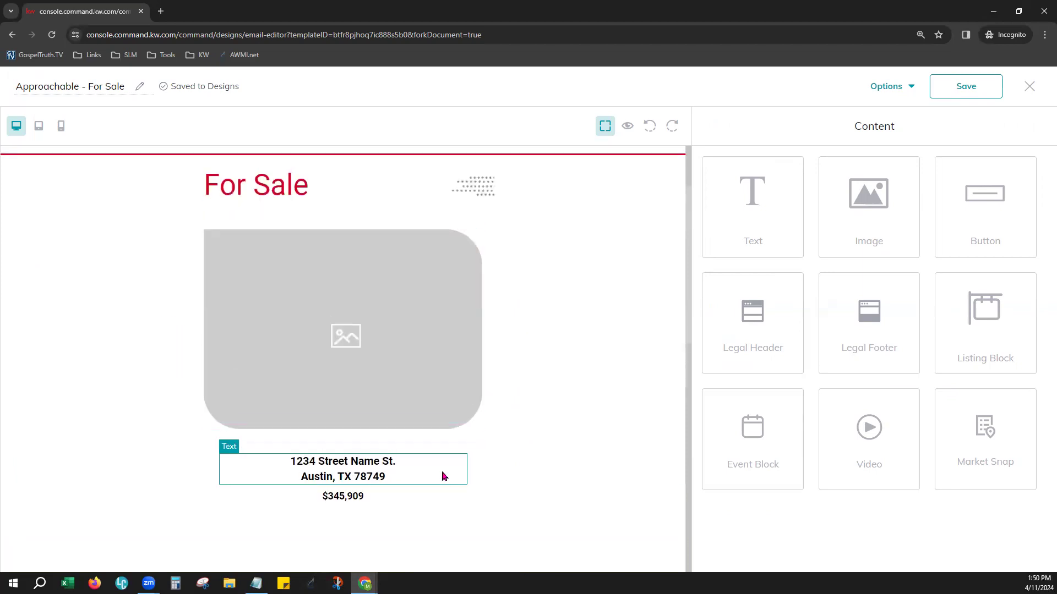
{"action": "left_click", "coordinate": [461, 445]}
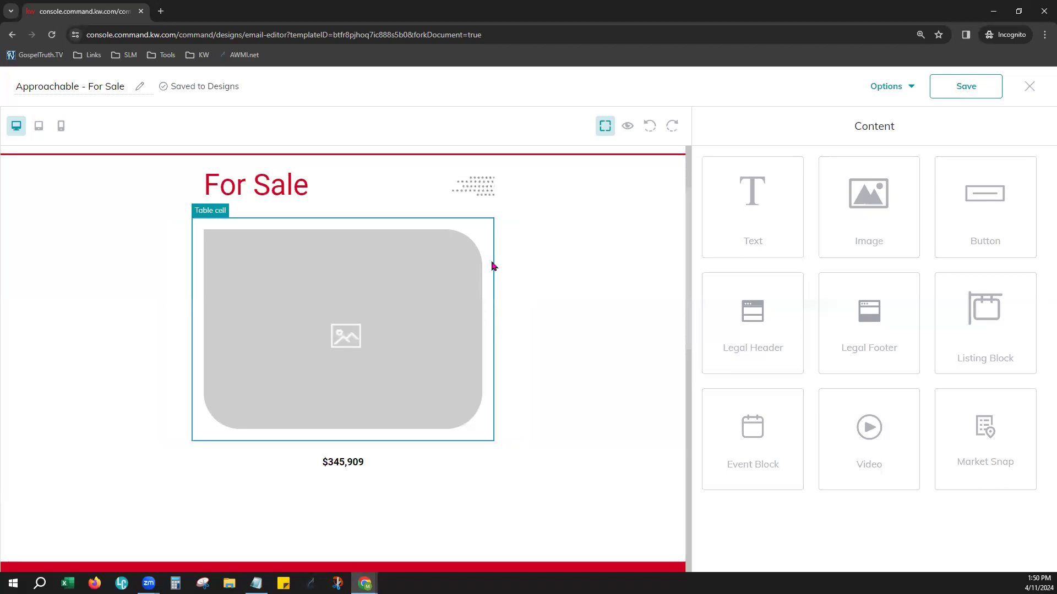
{"action": "left_click", "coordinate": [482, 217]}
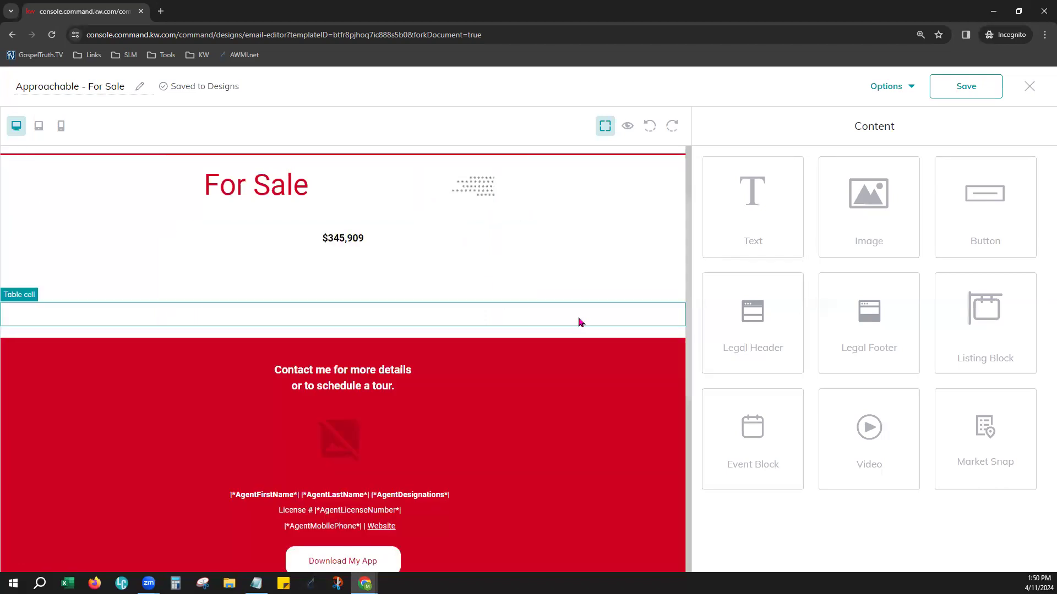
Exit the email editor and discard the changes to the Approachable - For Sale design
{"action": "scroll", "coordinate": [560, 431], "scroll_direction": "down", "scroll_amount": 4}
{"action": "scroll", "coordinate": [561, 465], "scroll_direction": "up", "scroll_amount": 4}
{"action": "scroll", "coordinate": [562, 466], "scroll_direction": "up", "scroll_amount": 2}
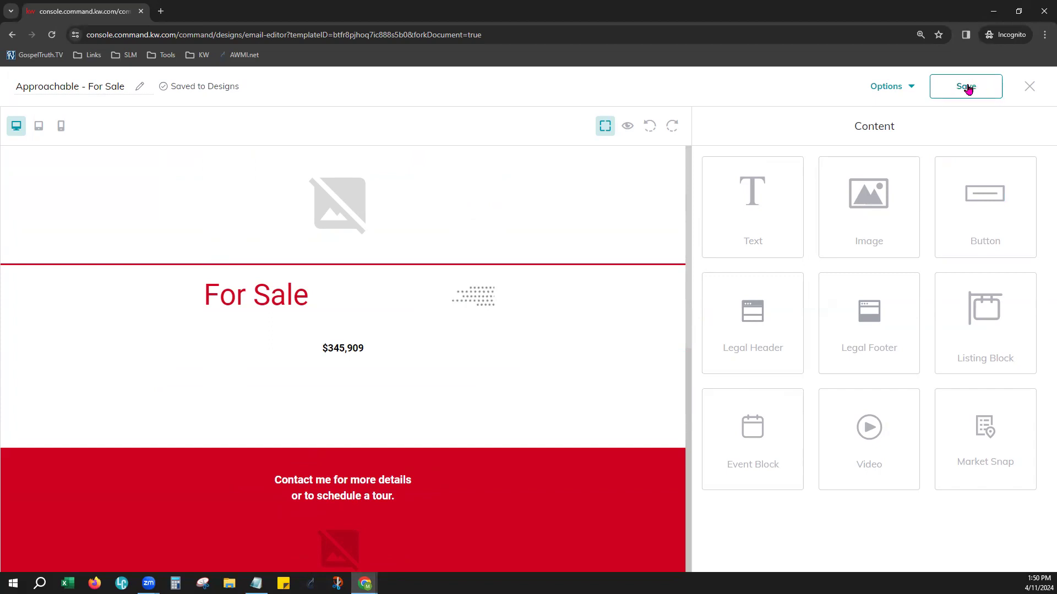
{"action": "left_click", "coordinate": [1030, 87]}
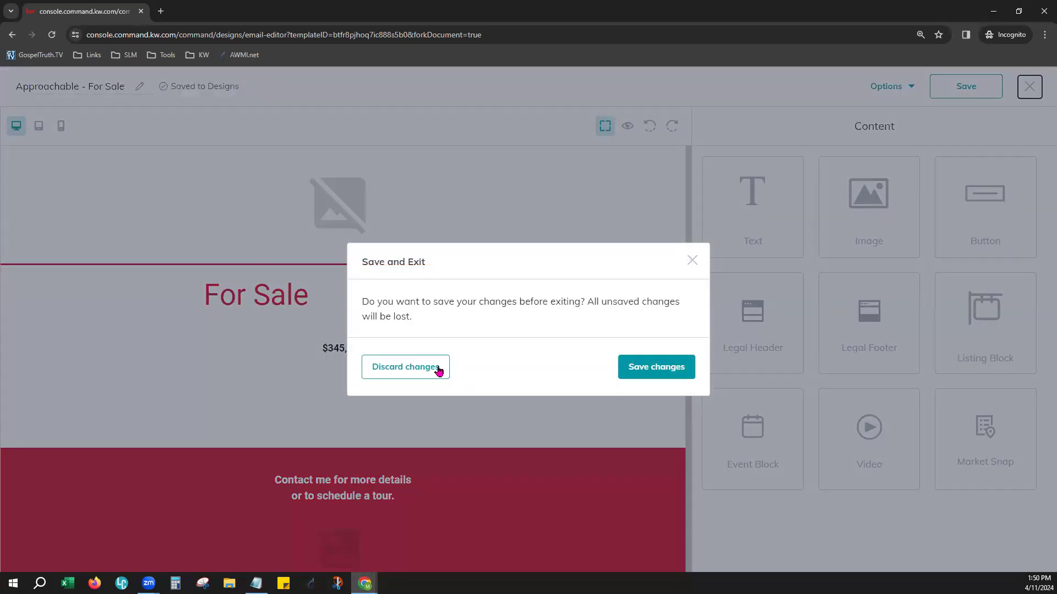
{"action": "left_click", "coordinate": [438, 367]}
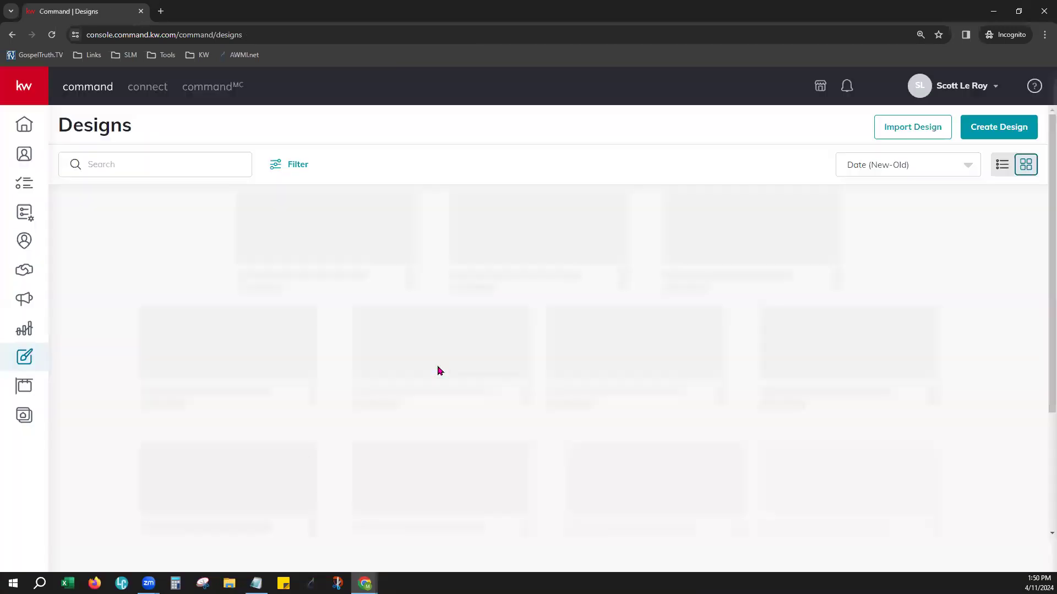